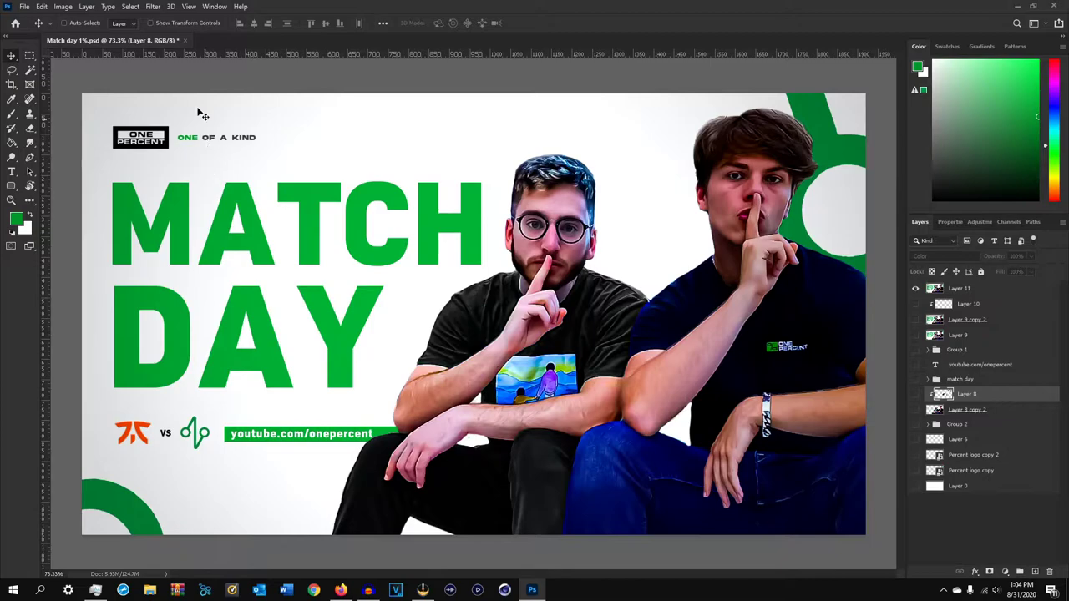
Create a new document named tutorial, 1920 x 1080 pixels at 72 pixels/inch, in RGB Color with a white background
left_click(25, 7)
left_click(27, 15)
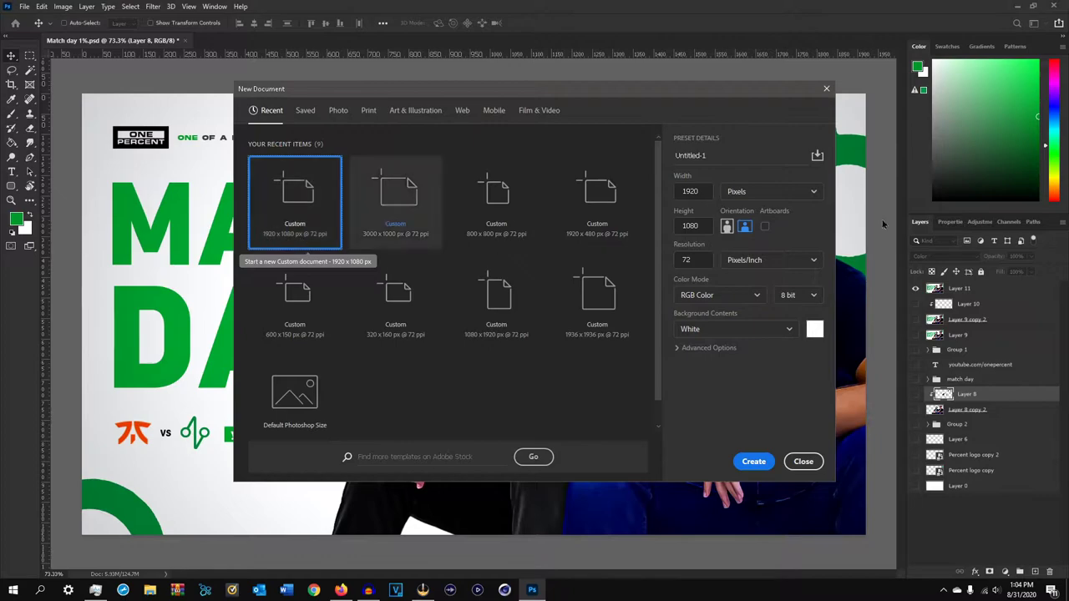
left_click(746, 261)
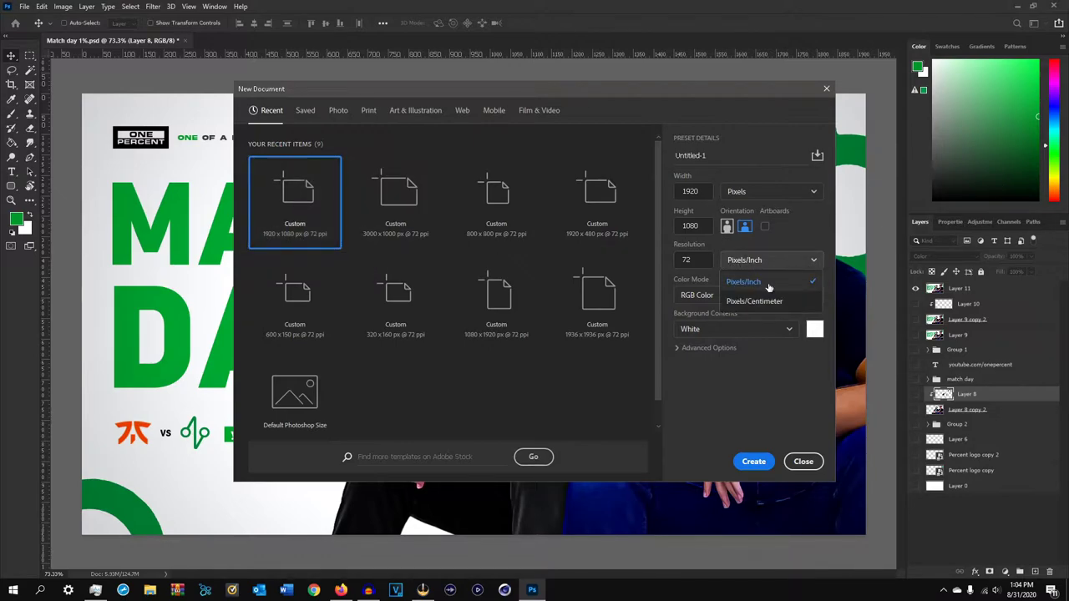
left_click(767, 284)
left_click(754, 191)
left_click(756, 216)
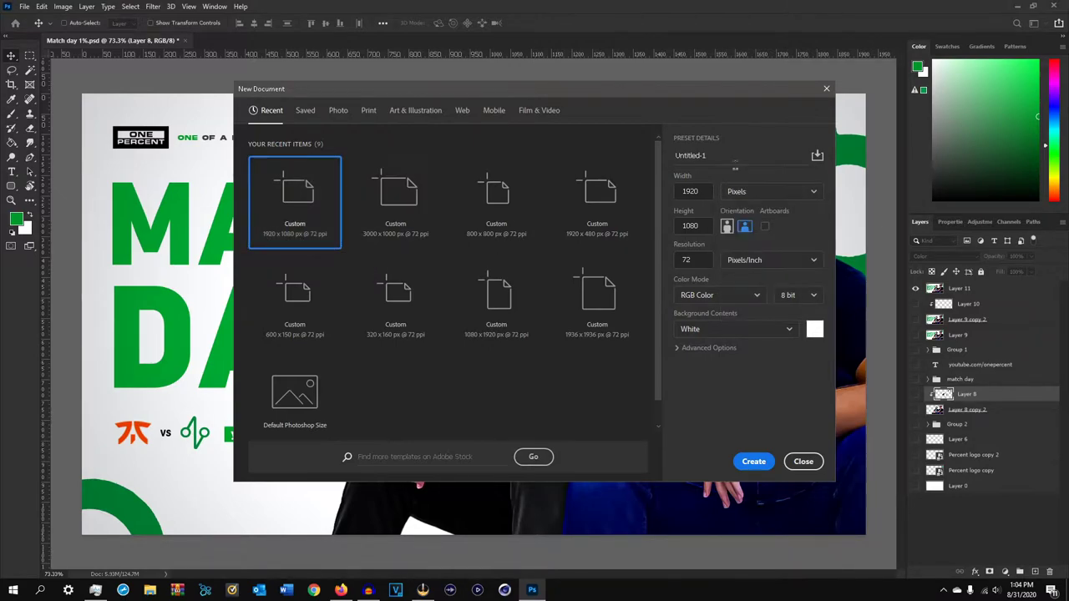
left_click_drag(740, 161, 657, 158)
type("tutorial")
left_click(753, 416)
left_click(707, 347)
left_click(753, 461)
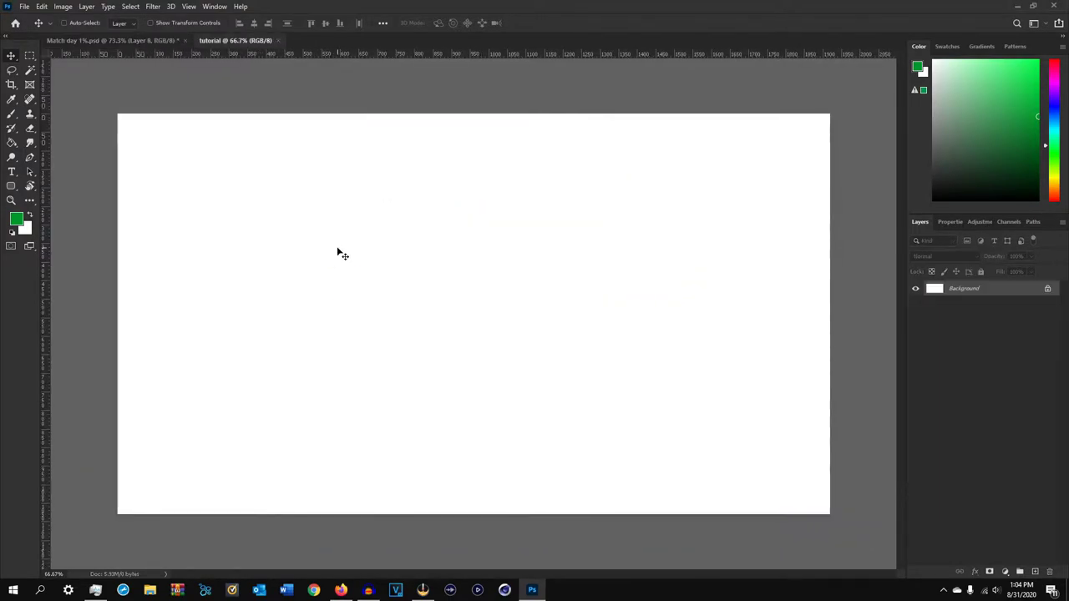
Convert the locked Background into a regular layer and rename it bg
double_click(1009, 291)
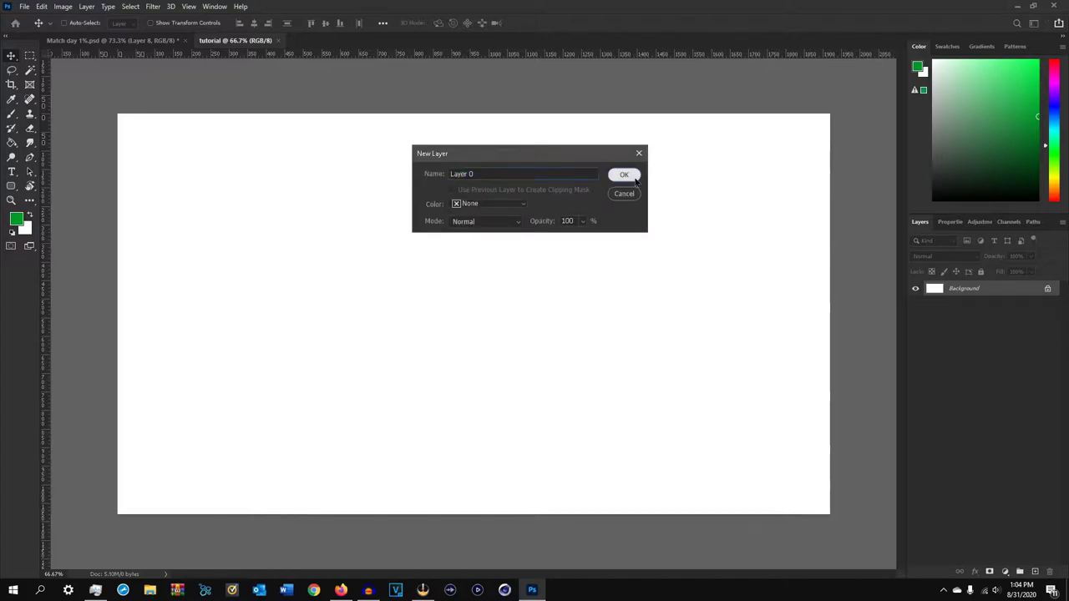
left_click(625, 178)
double_click(959, 289)
type("bg")
key("Return")
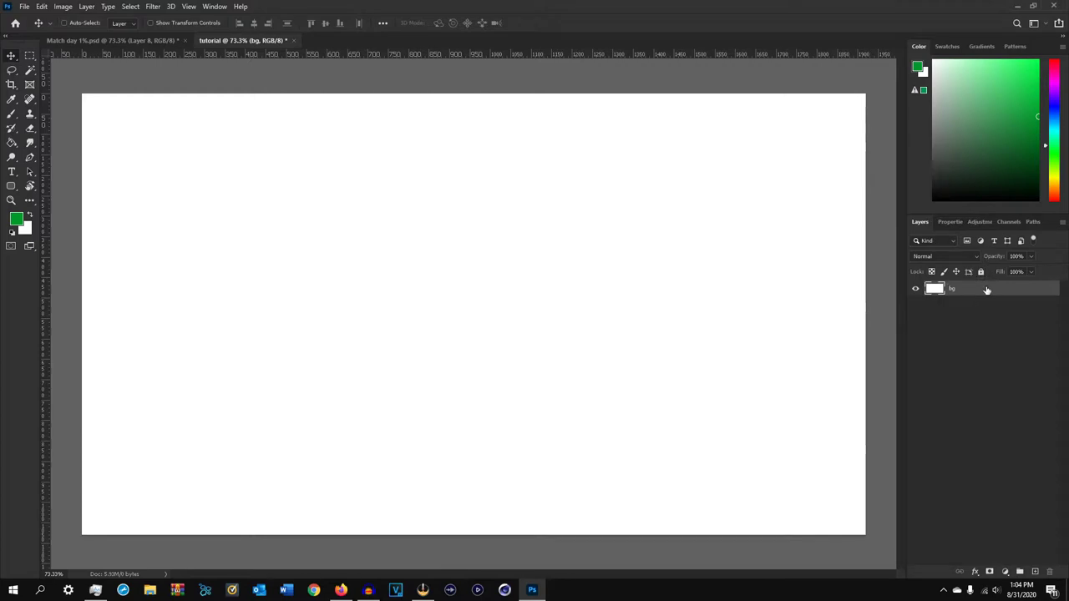
Add a Color Overlay in a very light grey to the bg layer
double_click(994, 288)
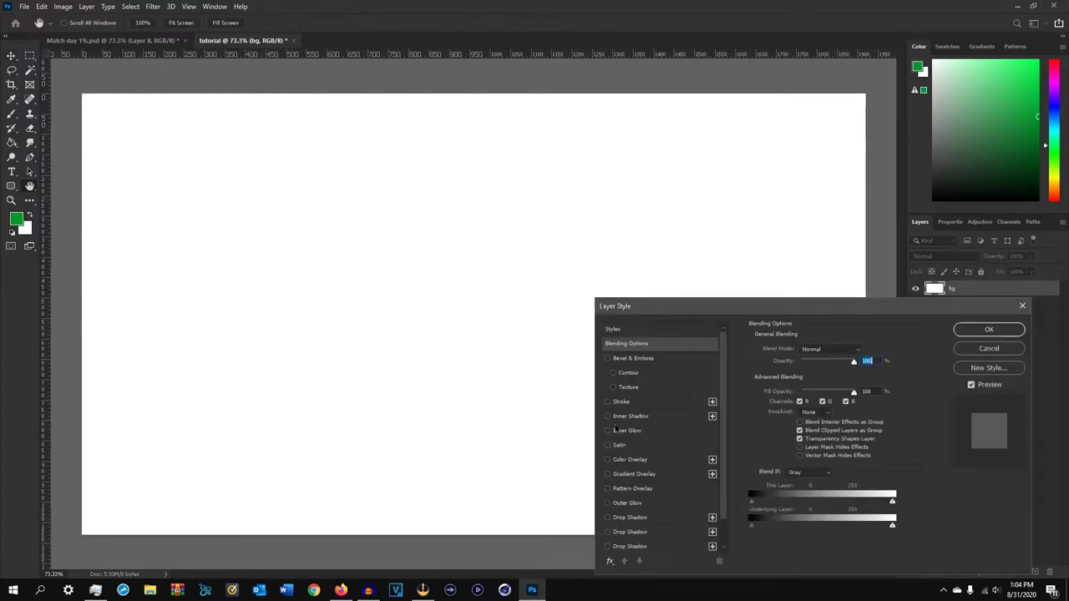
left_click(611, 462)
left_click(866, 353)
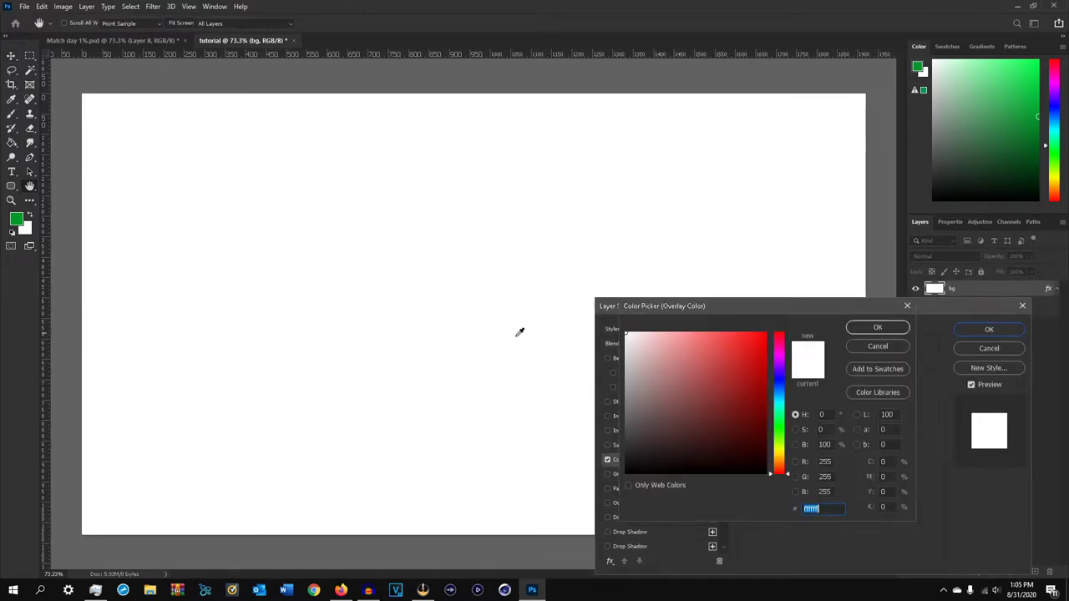
left_click(632, 366)
left_click_drag(633, 365, 623, 339)
left_click(872, 328)
left_click(989, 329)
key("v")
key("ctrl+minus")
key("ctrl+0")
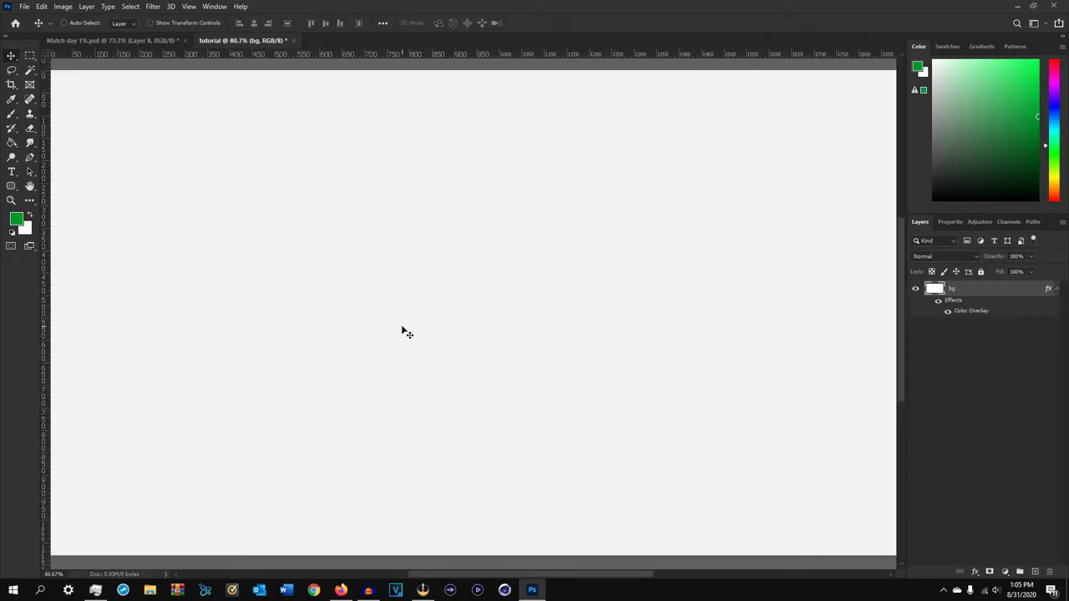
Set the background swatch to the light grey sampled from the canvas, keeping green as the foreground color
key("x")
left_click(15, 219)
left_click(210, 210)
left_click(871, 326)
key("x")
scroll(445, 264, "down", 1)
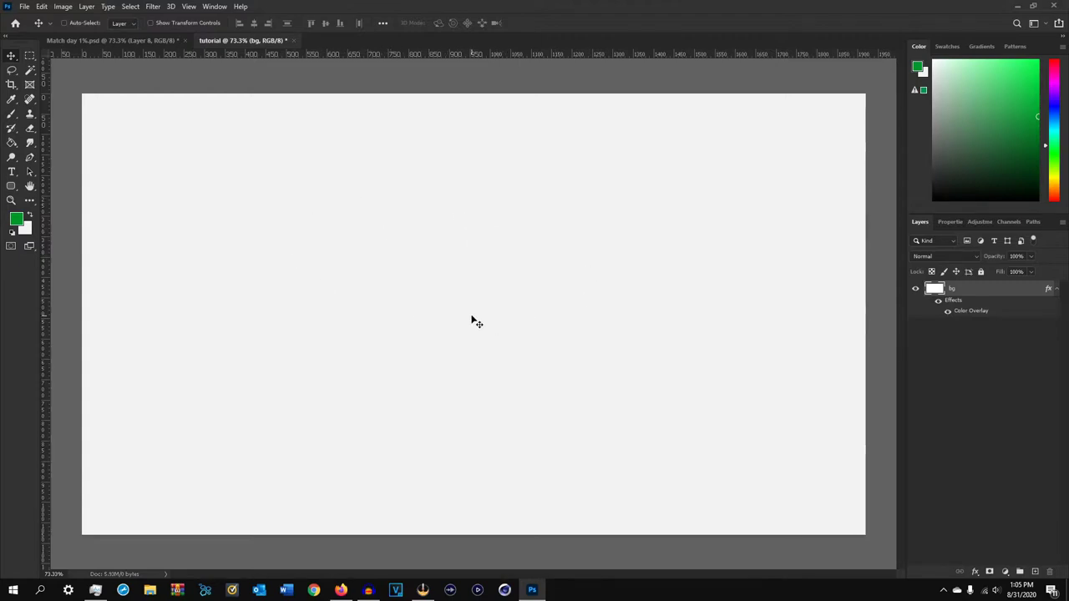
Check the Layer 8 copy 2 player cutout in the Match day 1%.psd document and return to the tutorial document
left_click(96, 41)
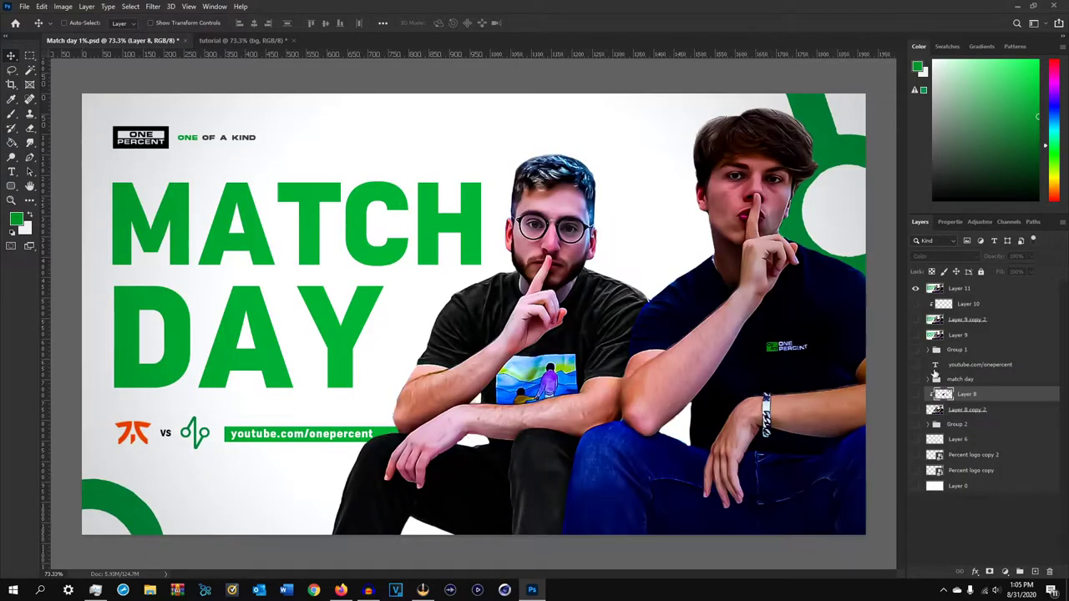
left_click(916, 410)
left_click(968, 415)
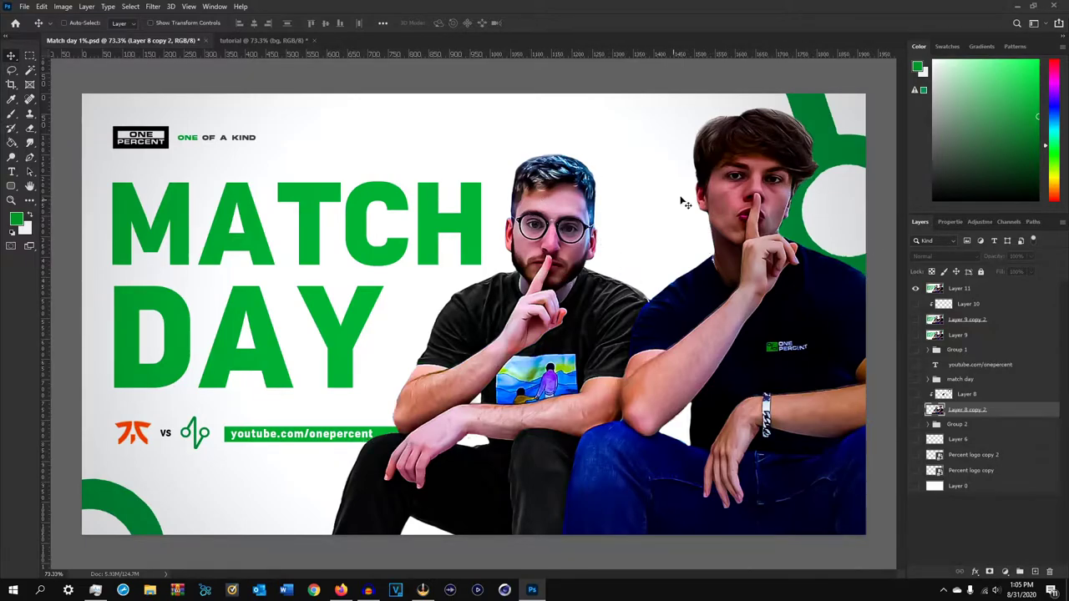
left_click(263, 41)
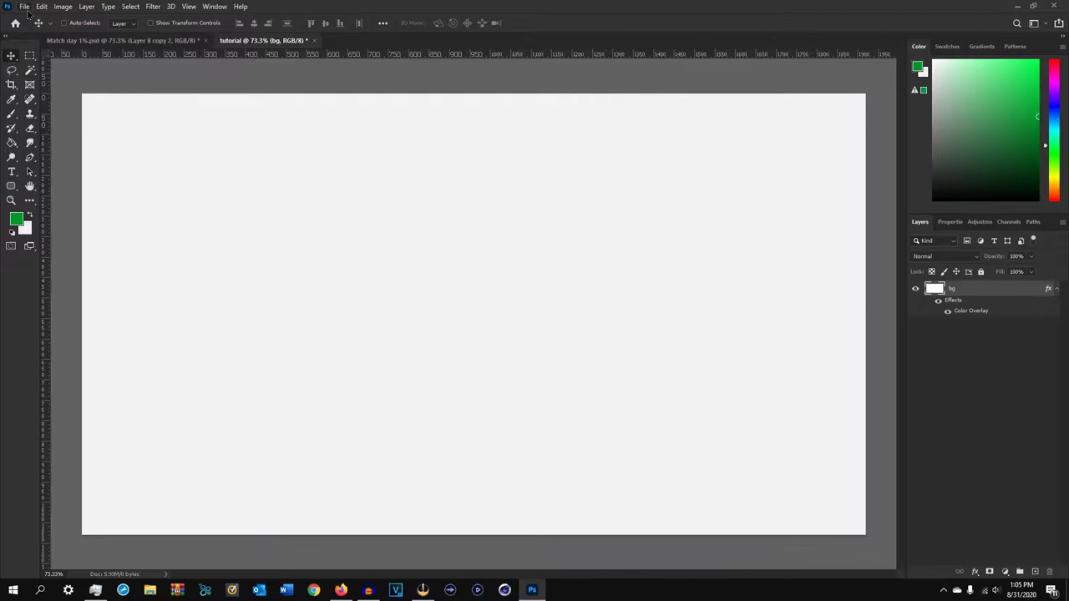
Place the photo EeC9u-fXkAAcm5a of the two seated men from the Assets 1% folder into the tutorial document
left_click(150, 590)
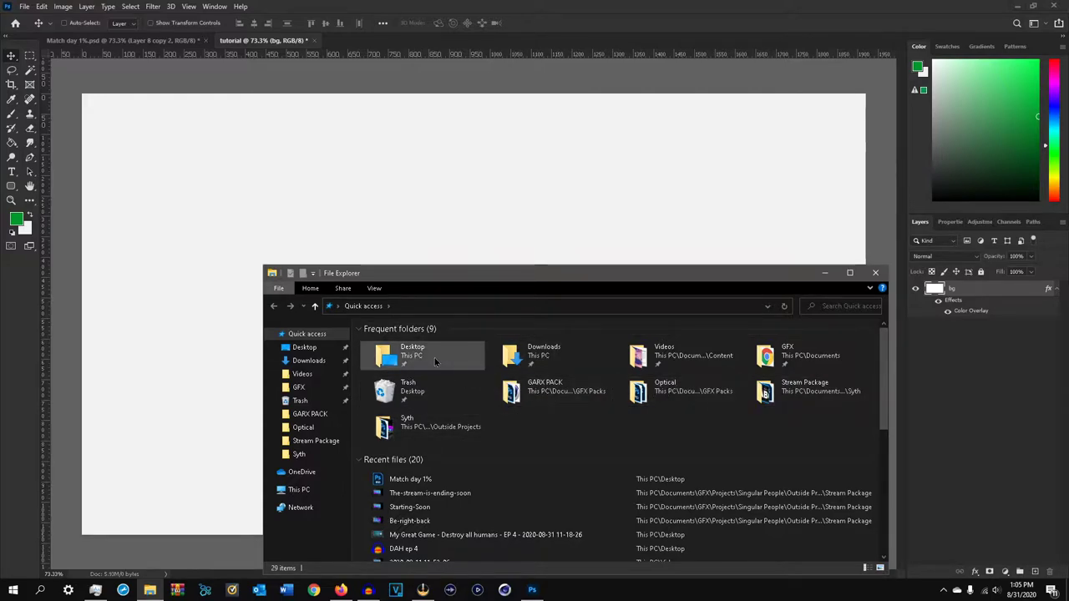
double_click(458, 359)
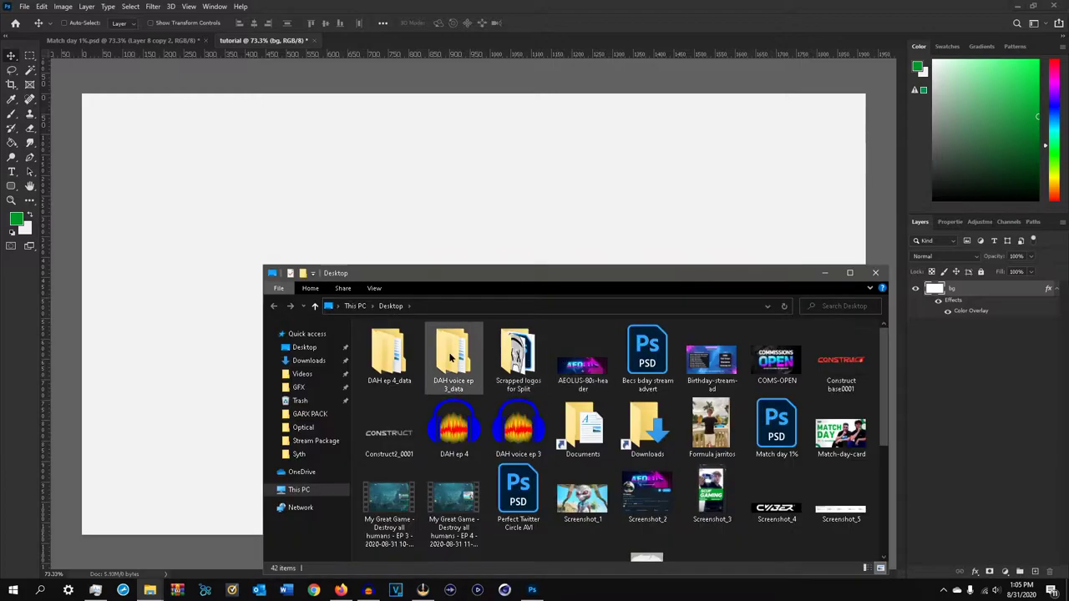
double_click(389, 351)
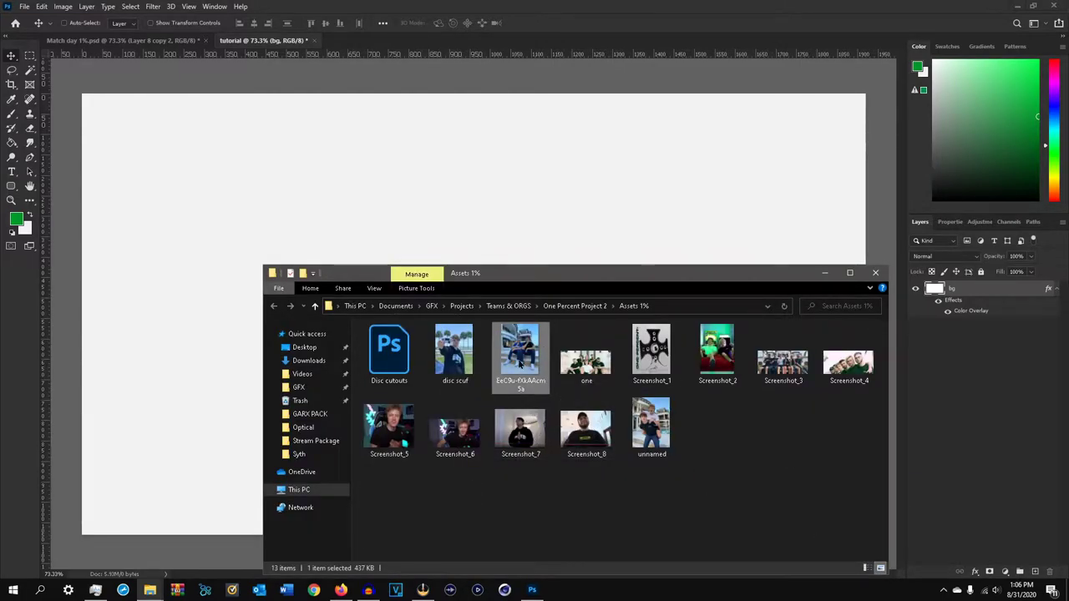
left_click_drag(678, 276, 631, 137)
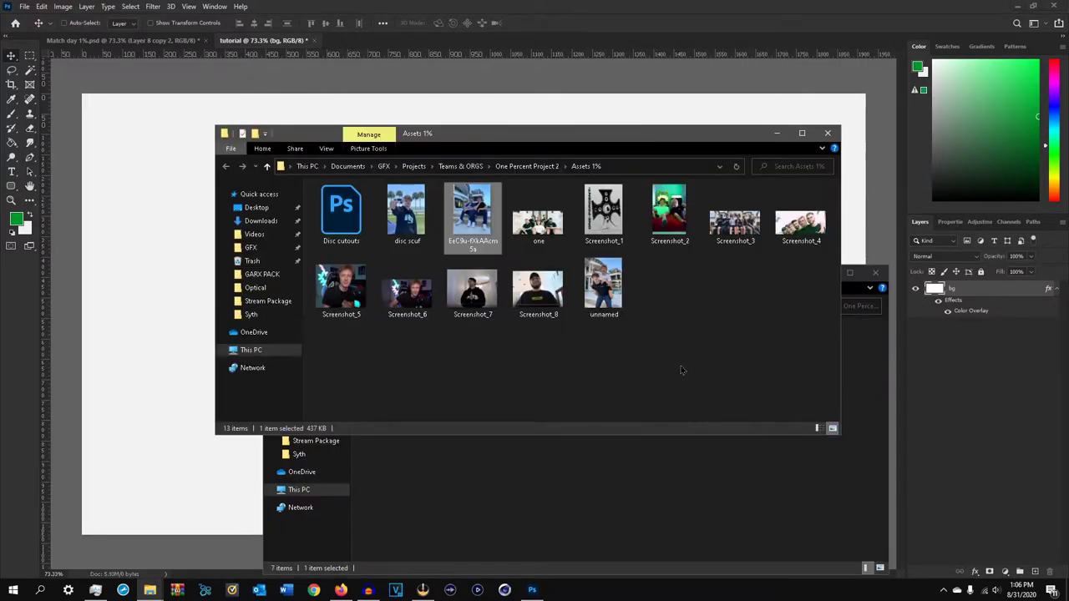
double_click(475, 222)
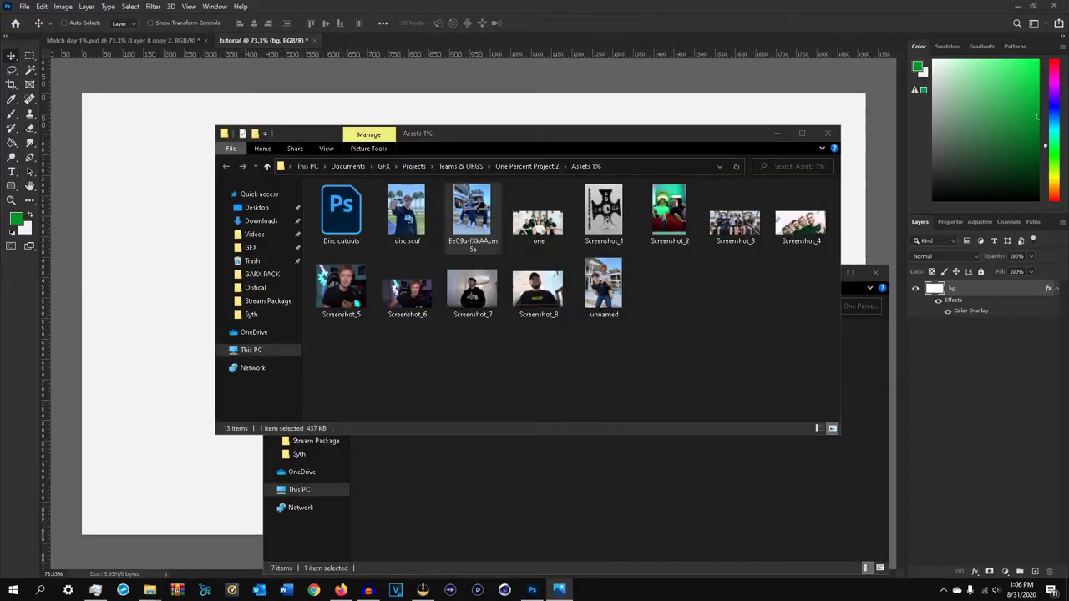
left_click_drag(464, 231, 149, 338)
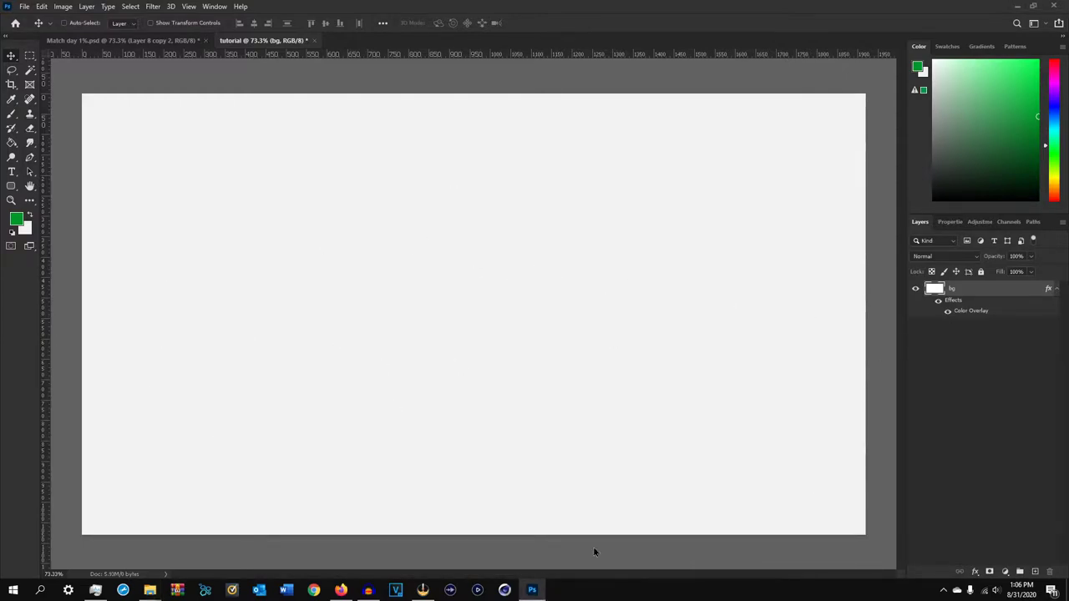
left_click(533, 24)
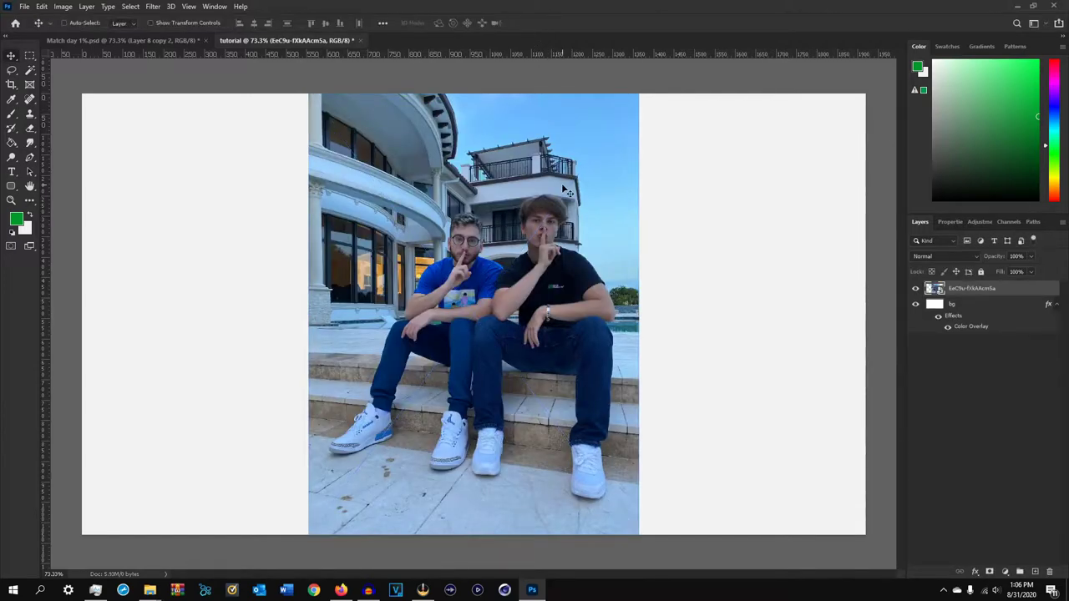
key("ctrl+minus")
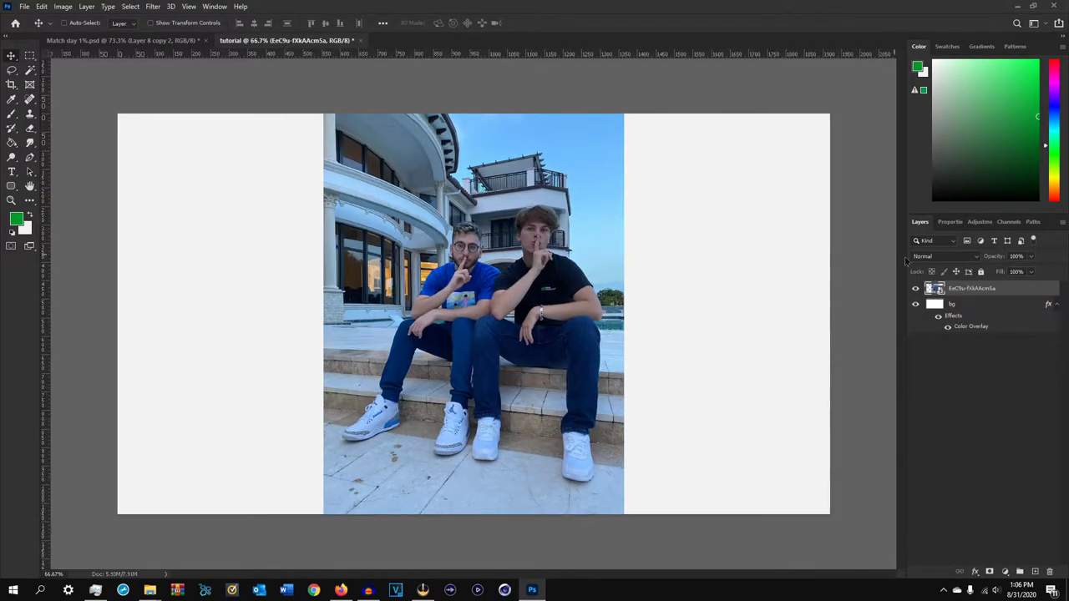
Open the placed photo's smart object contents and convert its locked Background into a regular layer named Layer 0
double_click(937, 289)
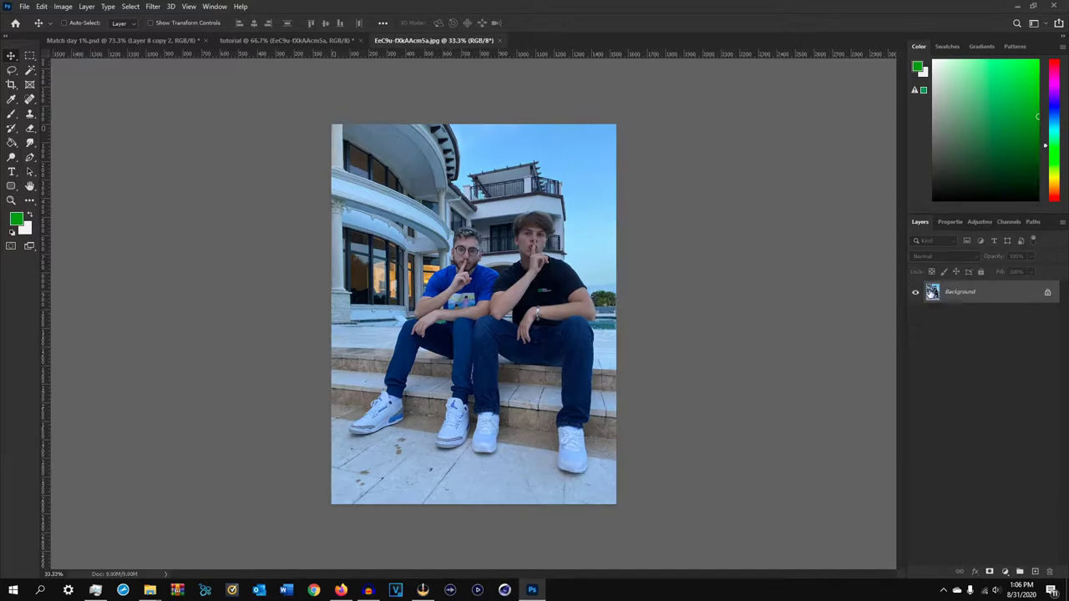
scroll(873, 286, "up", 2)
double_click(1001, 298)
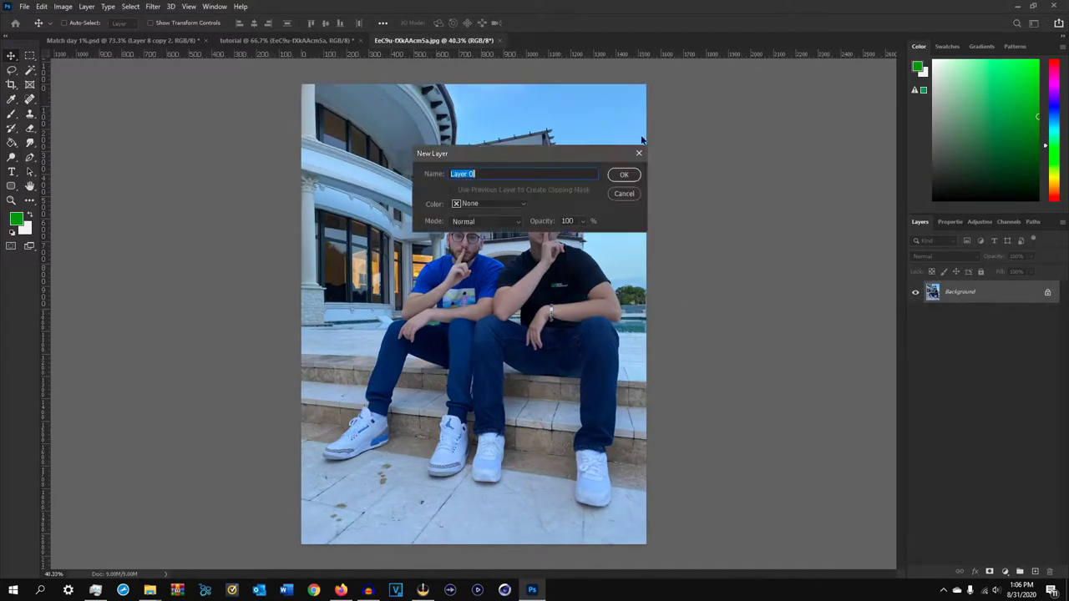
left_click(622, 175)
left_click(284, 40)
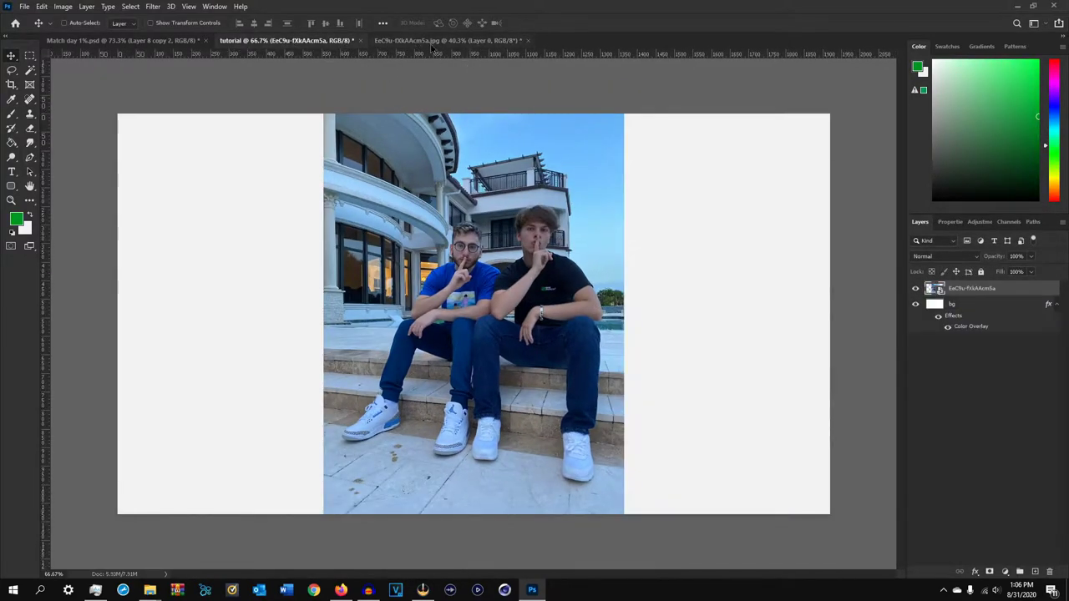
left_click(433, 41)
Examine the two seated men in the photo up close
scroll(585, 226, "up", 4)
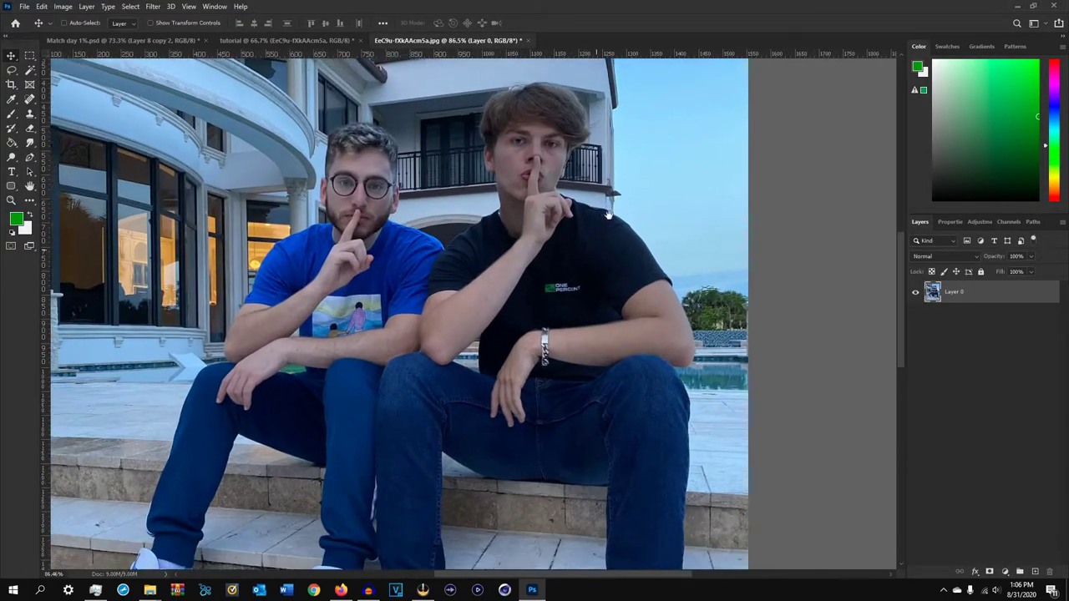
left_click_drag(609, 215, 619, 195)
scroll(576, 208, "down", 1)
scroll(553, 201, "up", 3)
scroll(543, 218, "down", 4)
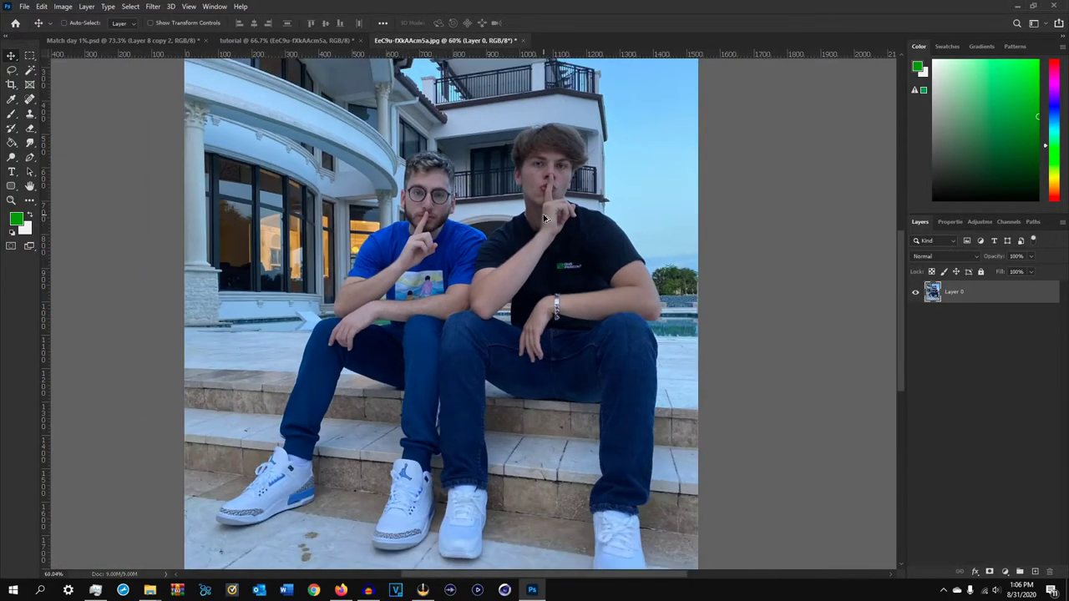
scroll(543, 213, "up", 1)
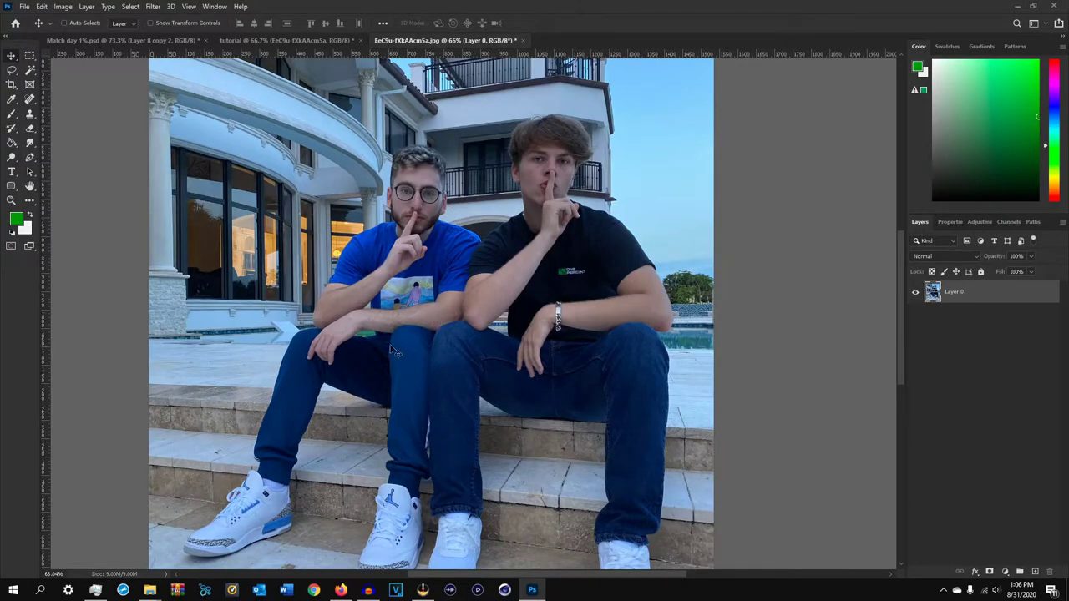
scroll(421, 349, "down", 4)
scroll(424, 347, "up", 3)
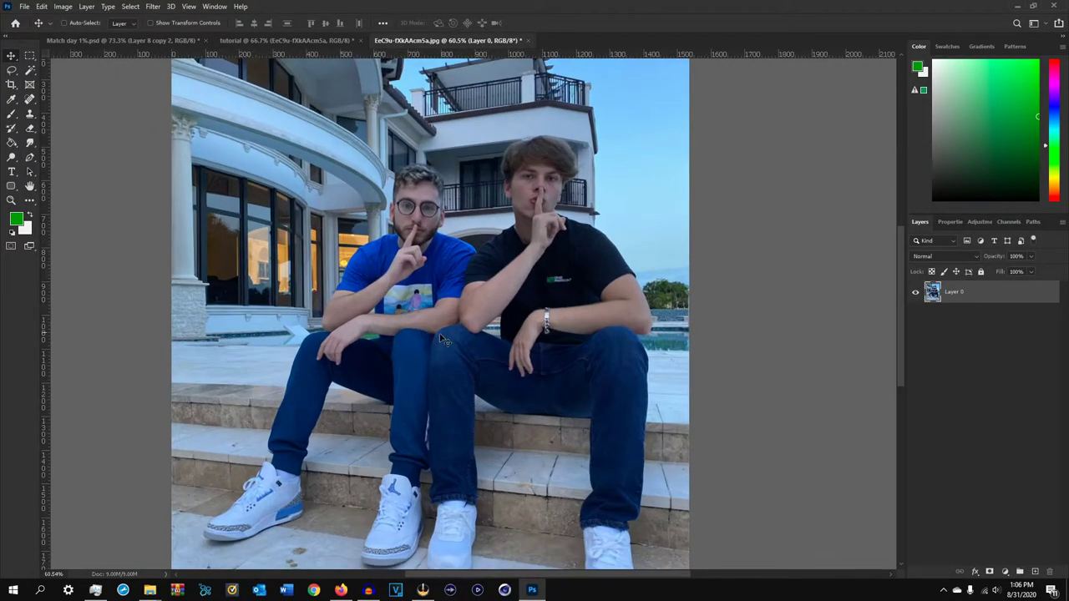
left_click_drag(462, 340, 464, 304)
Open the Camera Raw Filter for the photo and set Exposure to +0.65 and Contrast to +71
left_click(153, 7)
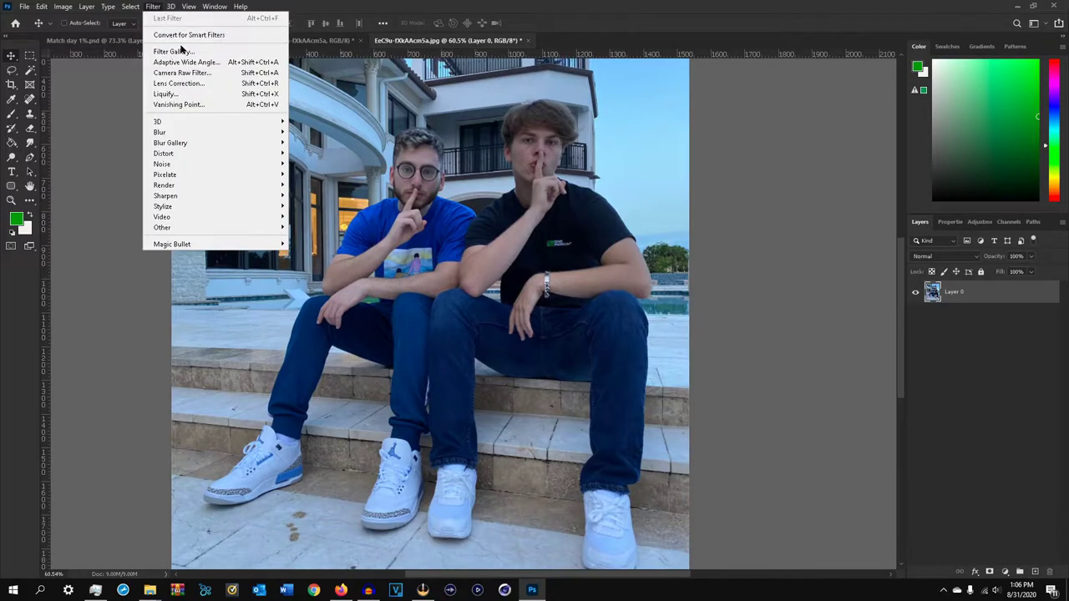
left_click(192, 73)
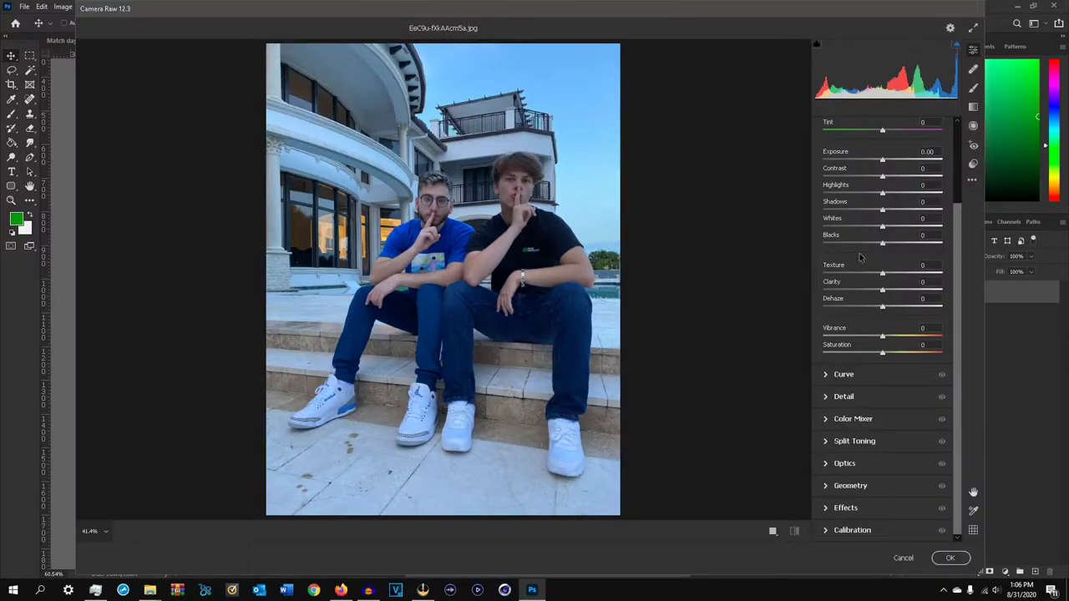
mouse_move(884, 161)
left_mouse_down()
mouse_move(904, 161)
mouse_move(892, 163)
left_mouse_up()
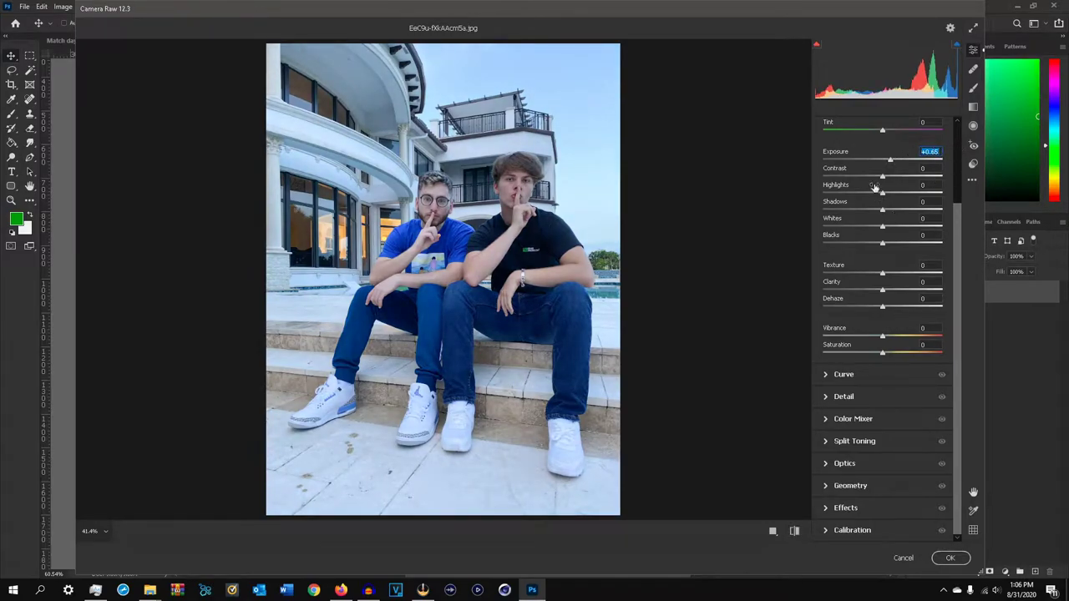
left_click_drag(883, 178, 924, 178)
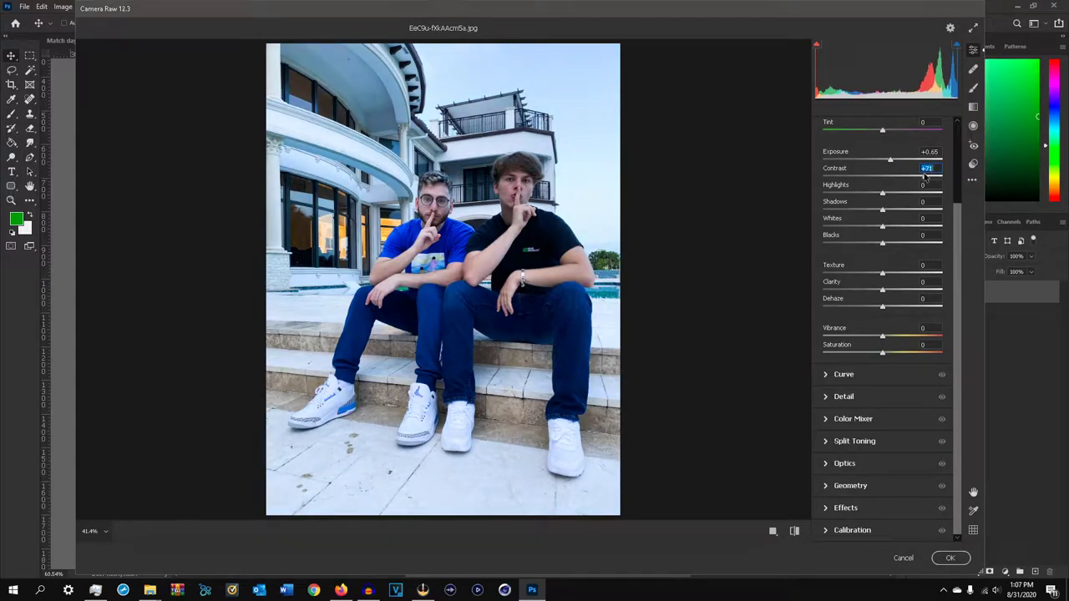
Set the photo's Highlights to -36, Whites to +19, Blacks to -17, Texture to +8 and Clarity to +31
left_click_drag(884, 197, 862, 198)
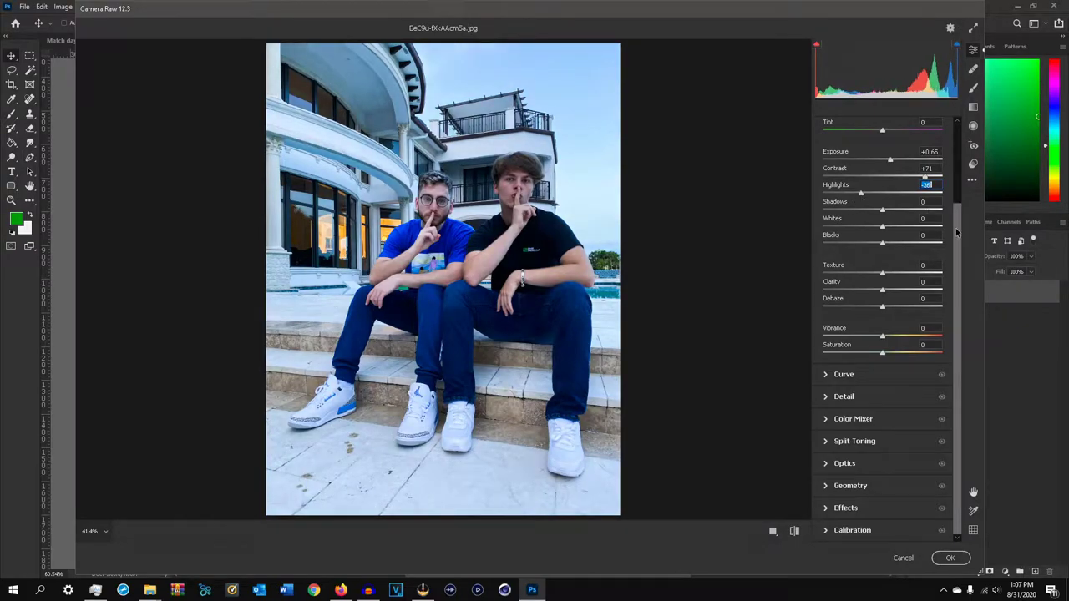
mouse_move(885, 226)
left_mouse_down()
mouse_move(895, 231)
mouse_move(877, 245)
mouse_move(895, 226)
left_mouse_up()
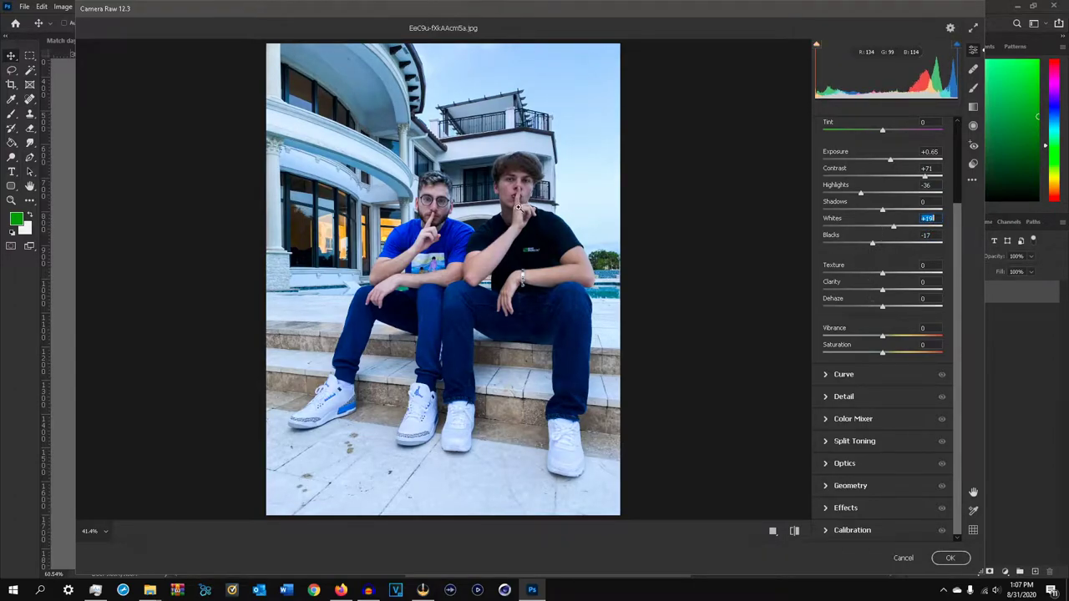
left_click_drag(884, 277, 902, 293)
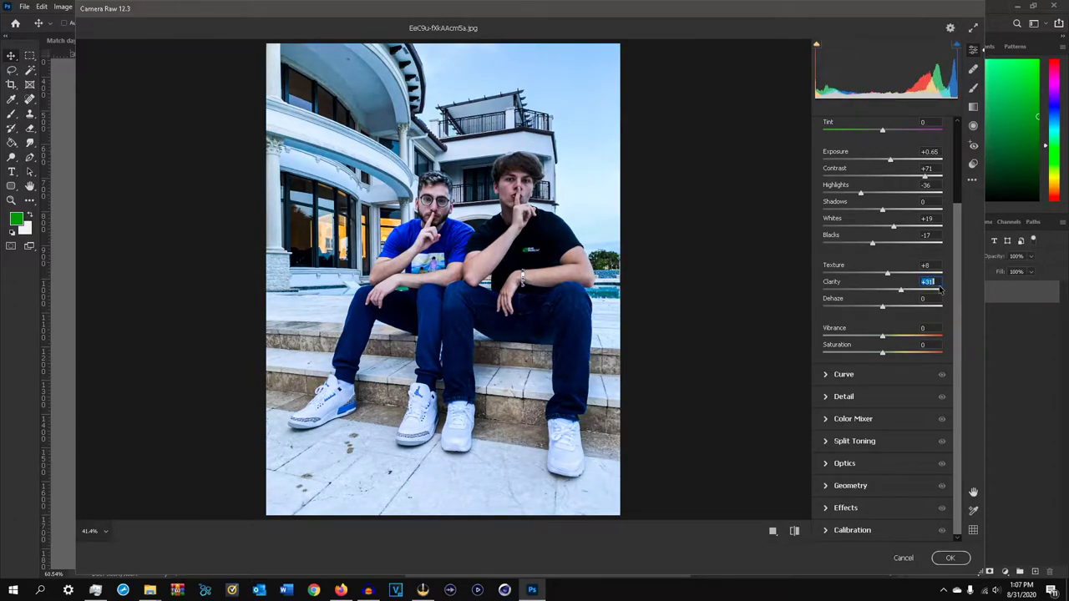
Set the photo's Dehaze to +43, Vibrance to +15, Saturation to +26 and Exposure to +0.85
left_click_drag(887, 310, 908, 309)
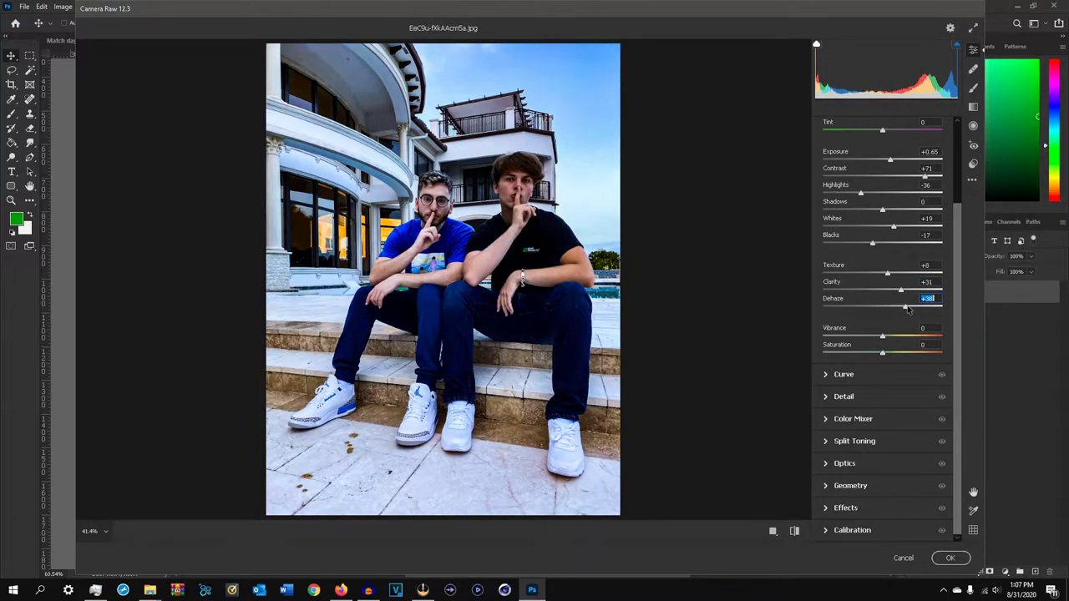
left_click_drag(909, 310, 914, 311)
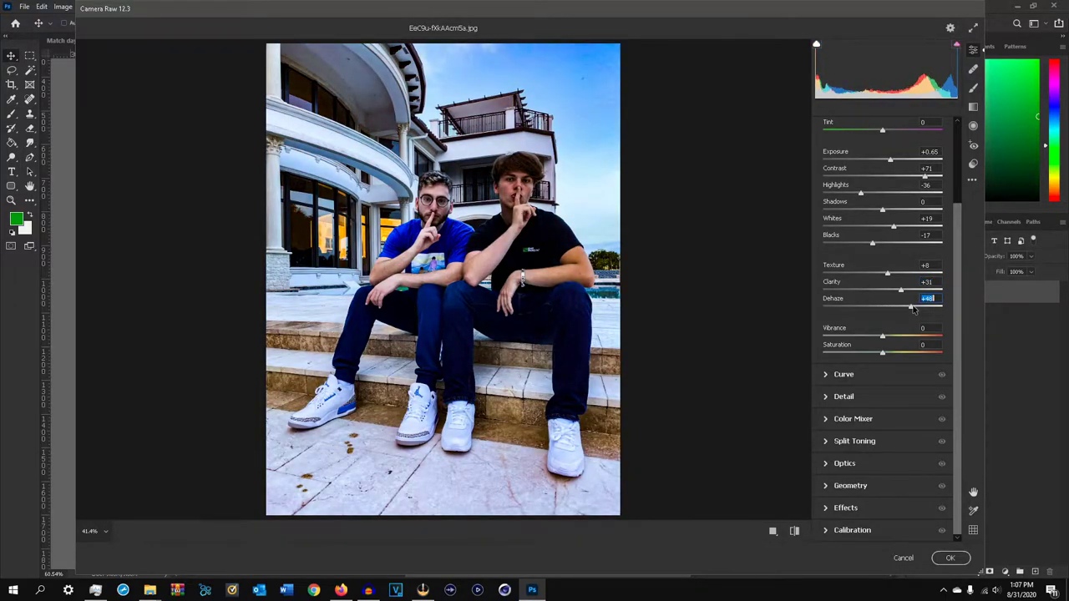
left_click_drag(913, 309, 892, 356)
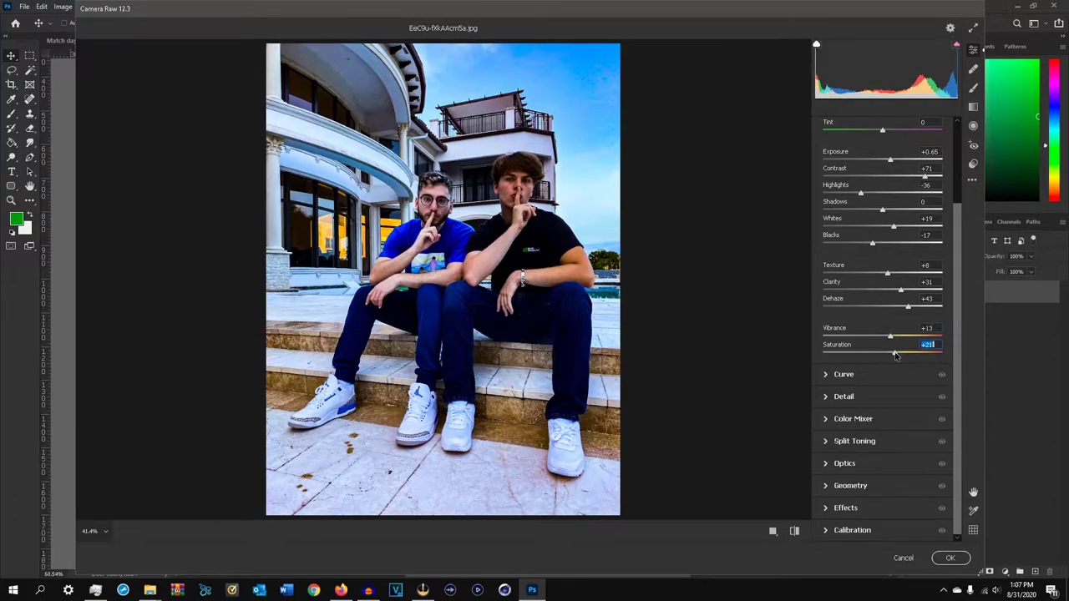
left_click_drag(894, 354, 891, 341)
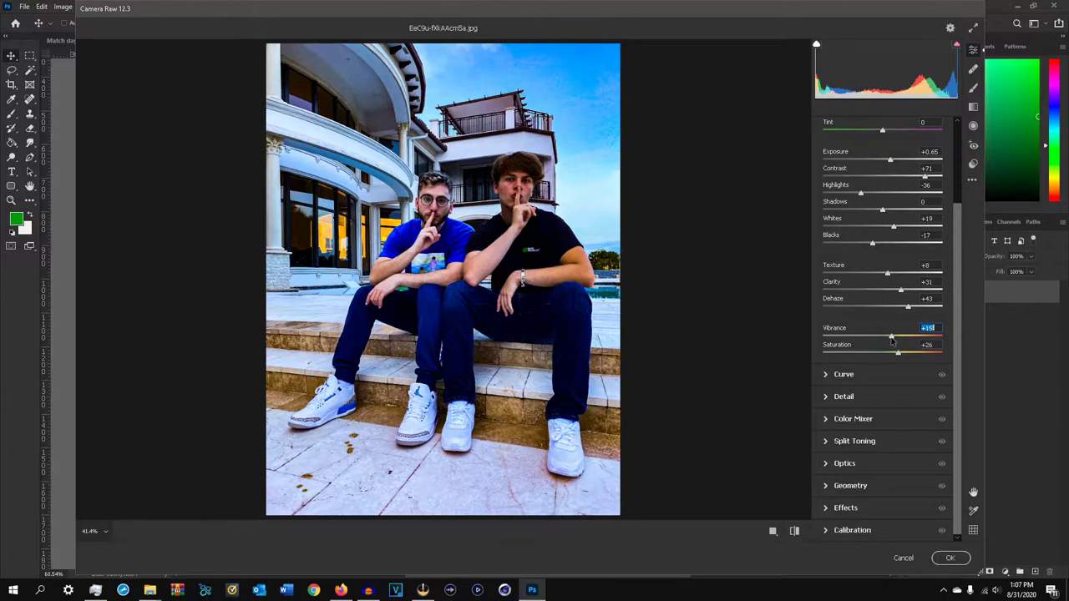
left_click_drag(894, 162, 892, 163)
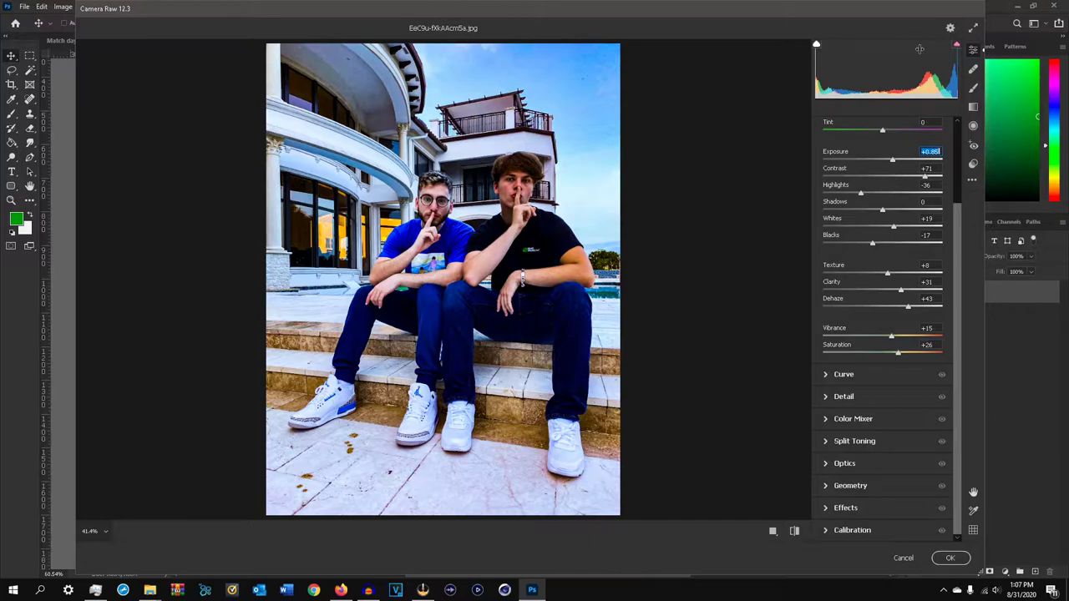
Add two points to the photo's tone curve: input 219 with output 220, and input 50 with output 46
scroll(852, 170, "up", 5)
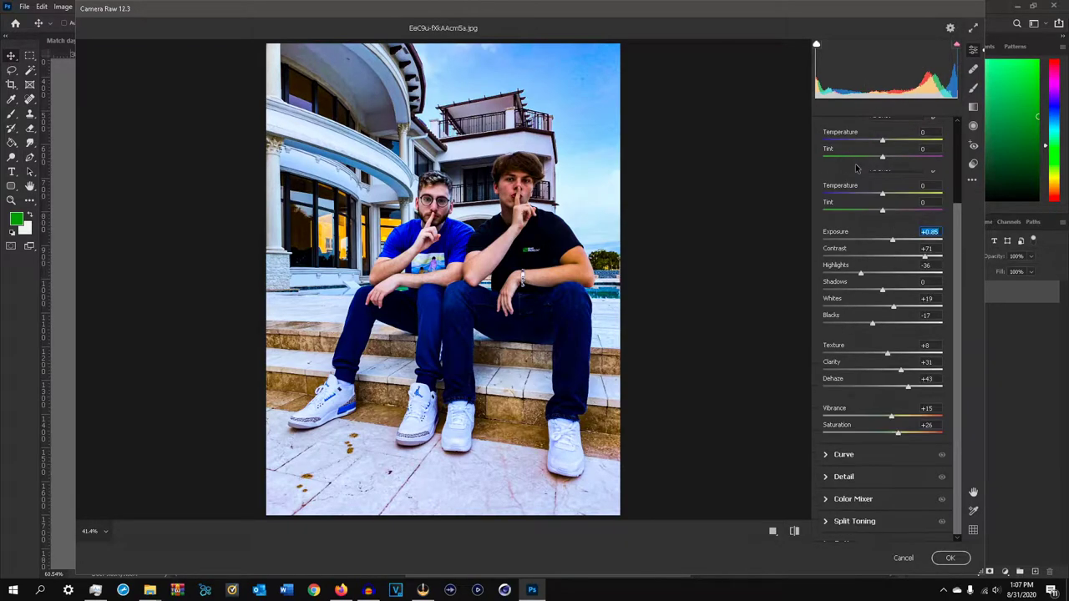
left_click(854, 172)
left_click(827, 199)
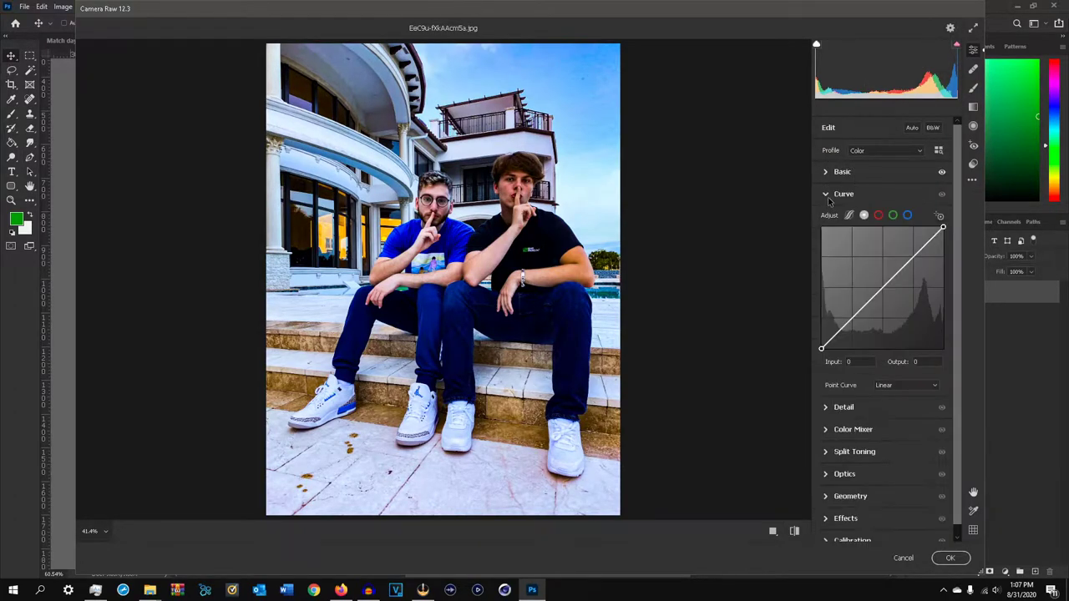
mouse_move(926, 244)
left_mouse_down()
mouse_move(916, 229)
mouse_move(926, 244)
left_mouse_up()
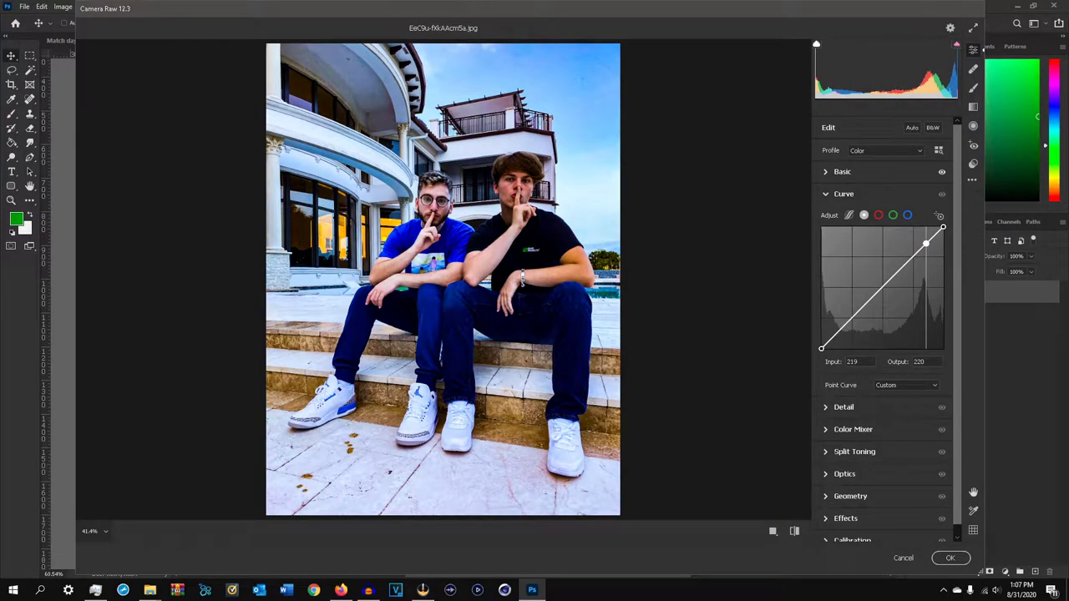
left_click_drag(845, 328, 845, 328)
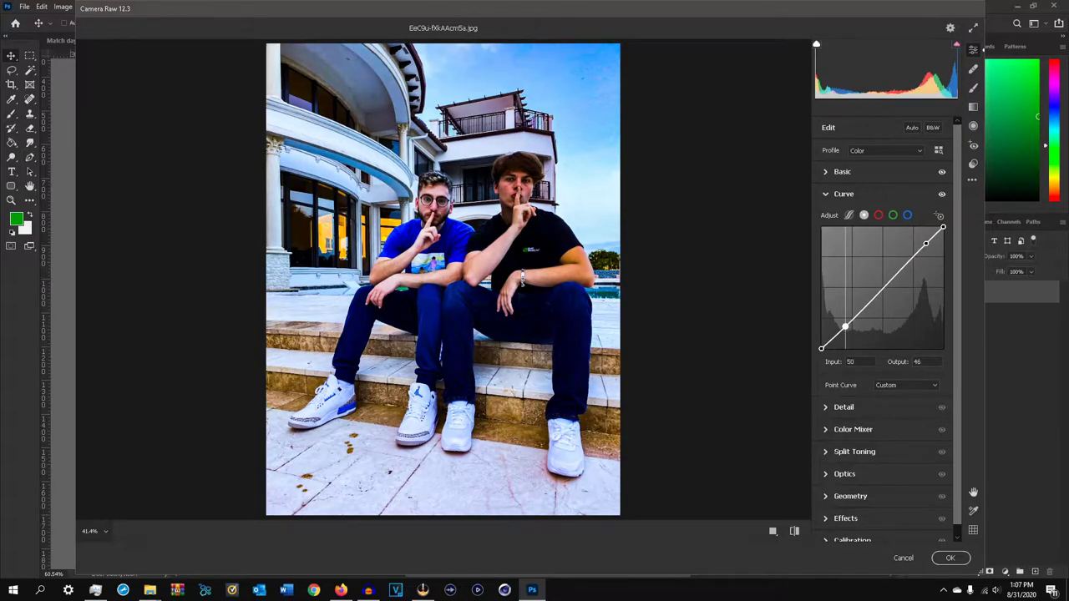
Show the Detail settings, examine the men's faces up close, and discard all the Camera Raw adjustments
left_click(826, 194)
left_click(827, 216)
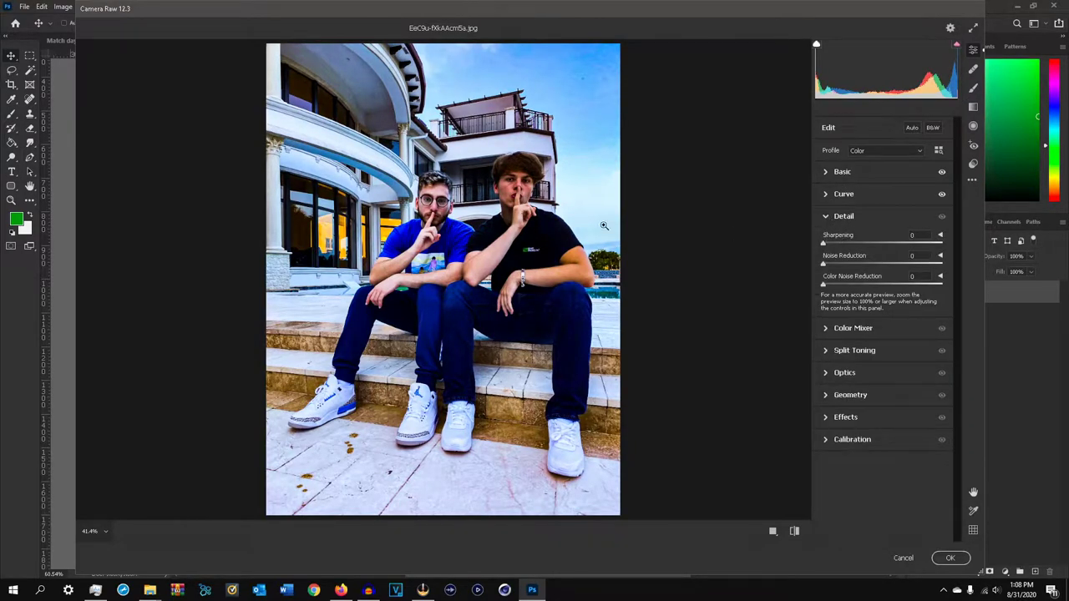
scroll(550, 178, "up", 2)
scroll(550, 178, "up", 5)
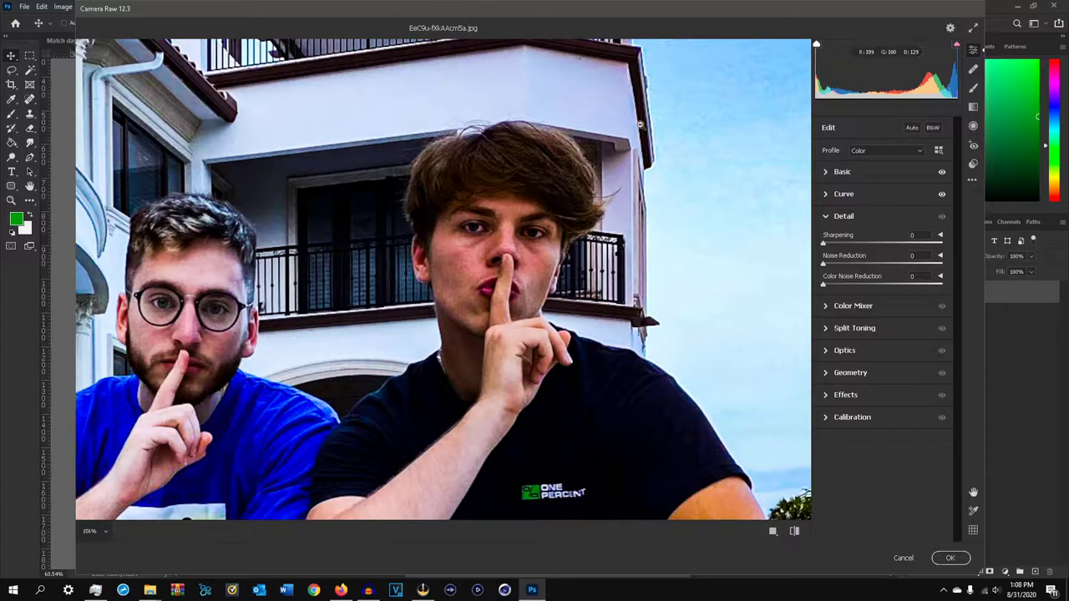
left_click(903, 558)
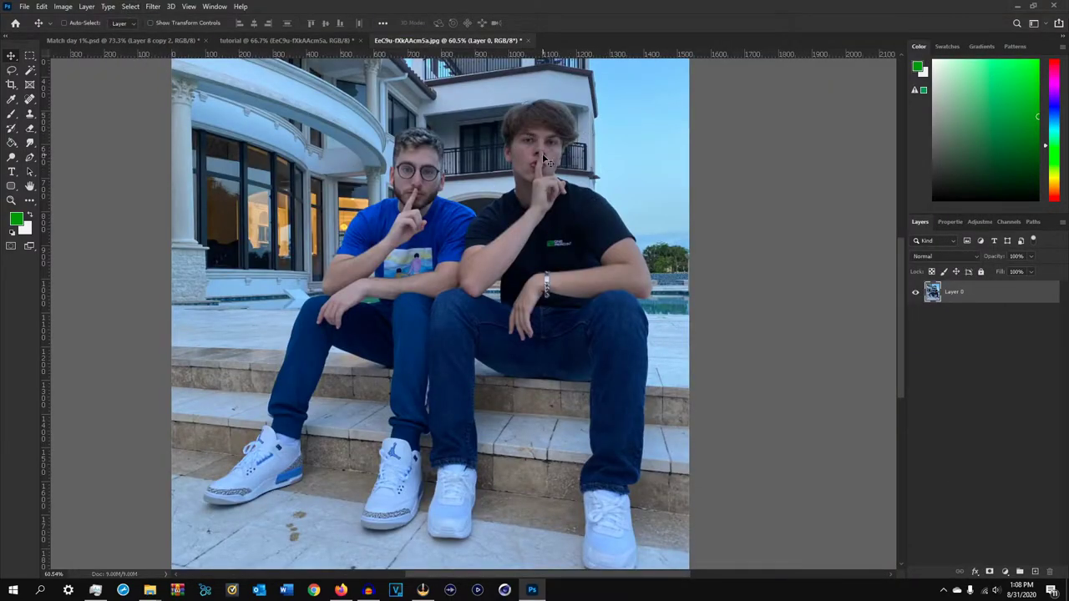
Try to enlarge the image to 4000 pixels wide using Preserve Details (enlargement) resampling, and dismiss the resize
left_click(131, 7)
mouse_move(85, 9)
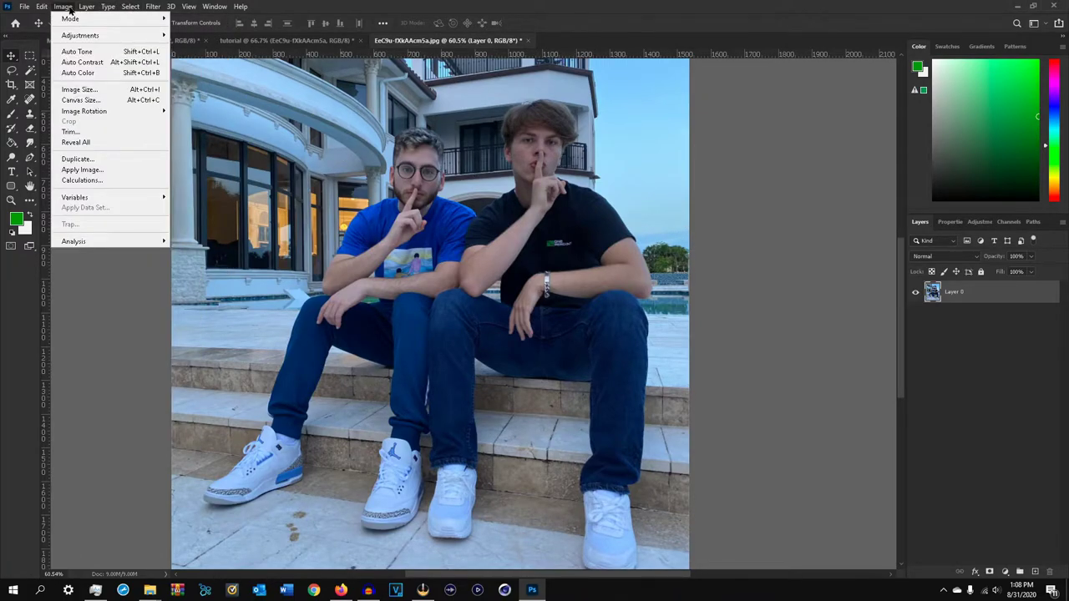
left_click(108, 90)
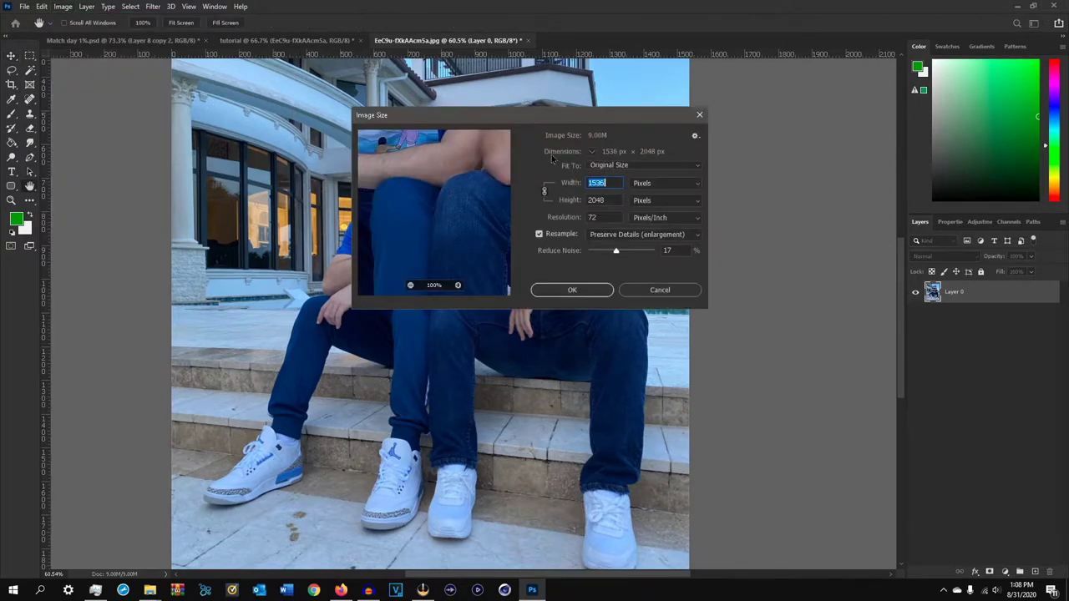
type("4000")
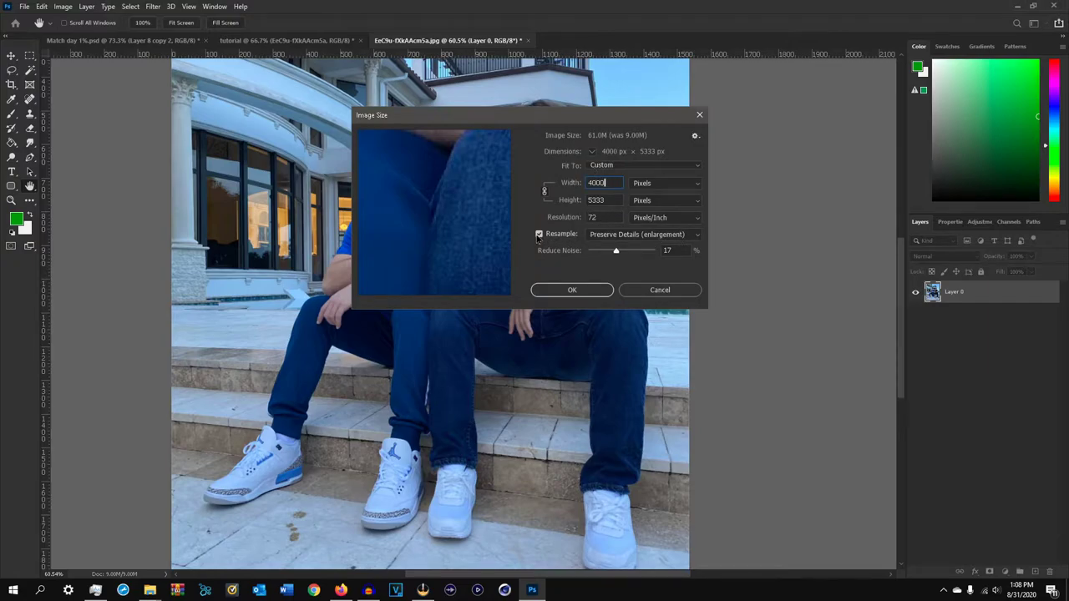
left_click(635, 234)
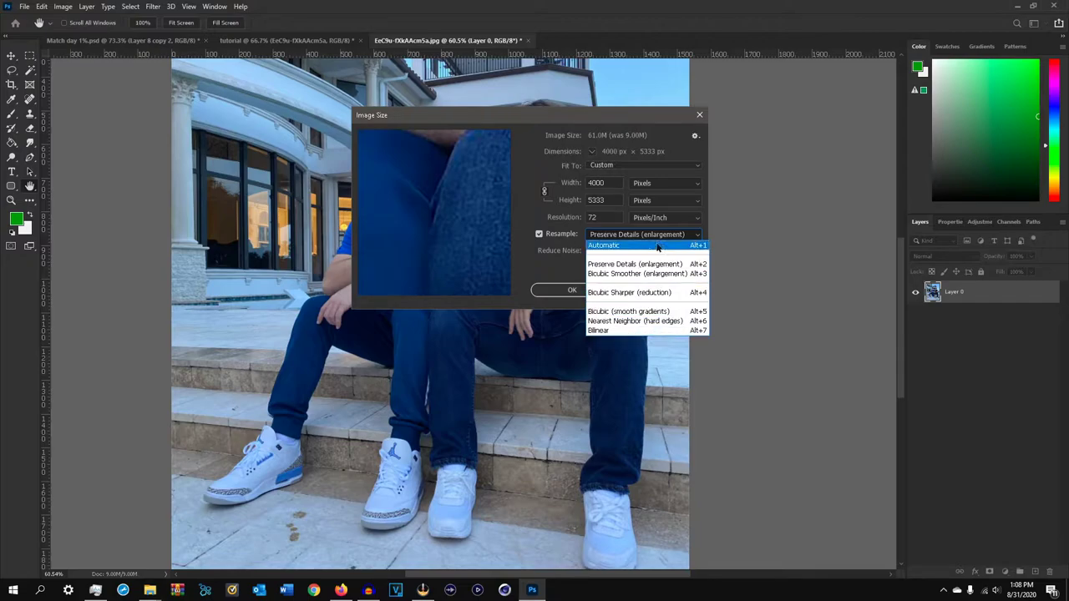
left_click(632, 234)
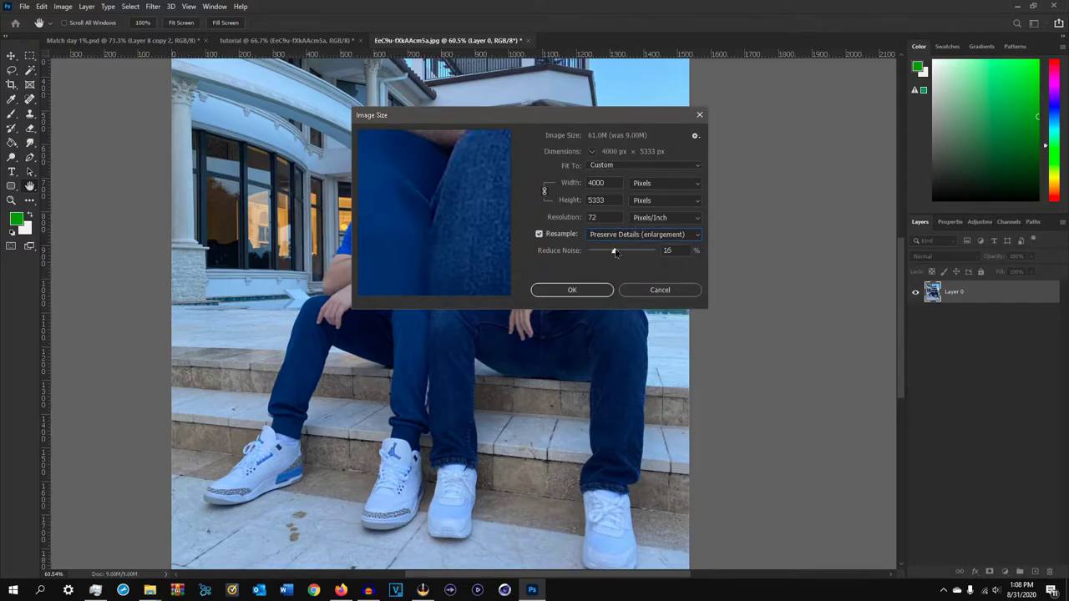
left_click_drag(615, 253, 732, 248)
left_click(660, 290)
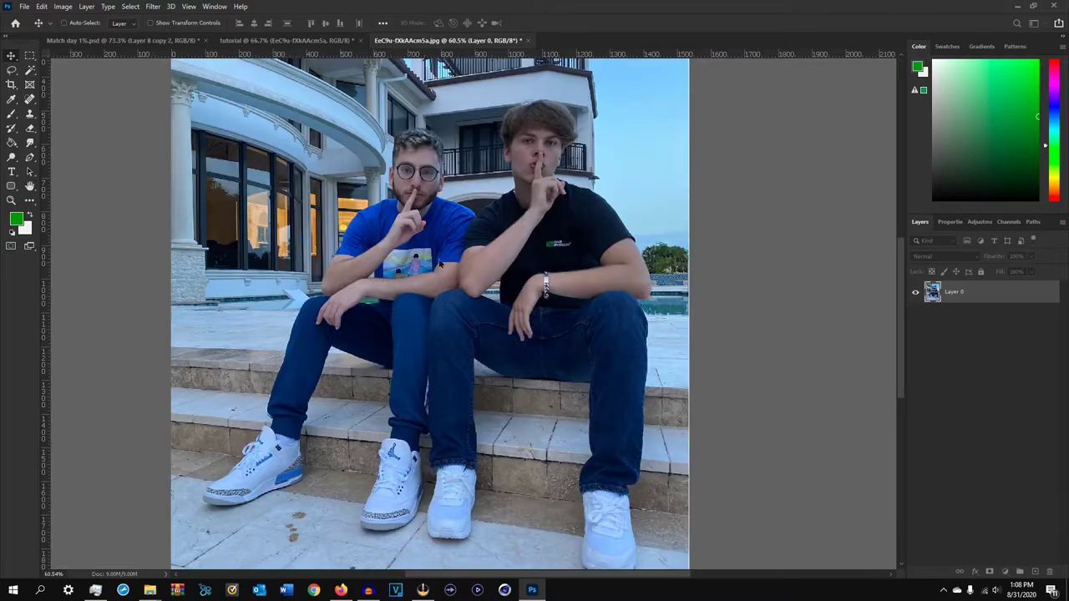
Reopen the Camera Raw Filter for the photo, and raise the Contrast and Whites while lowering the Blacks
left_click(155, 7)
left_click(186, 76)
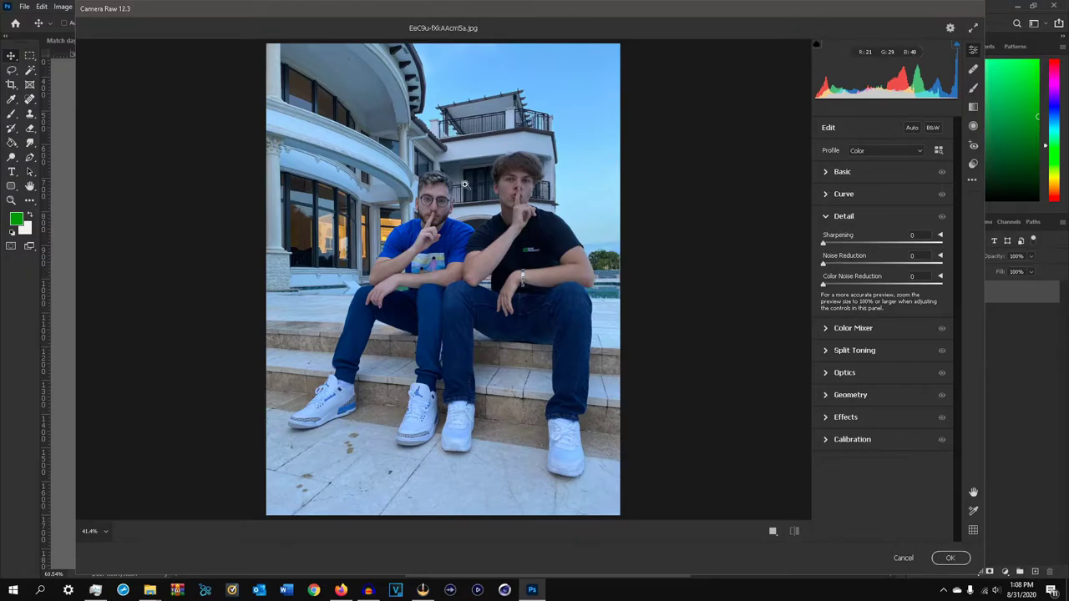
left_click(518, 198)
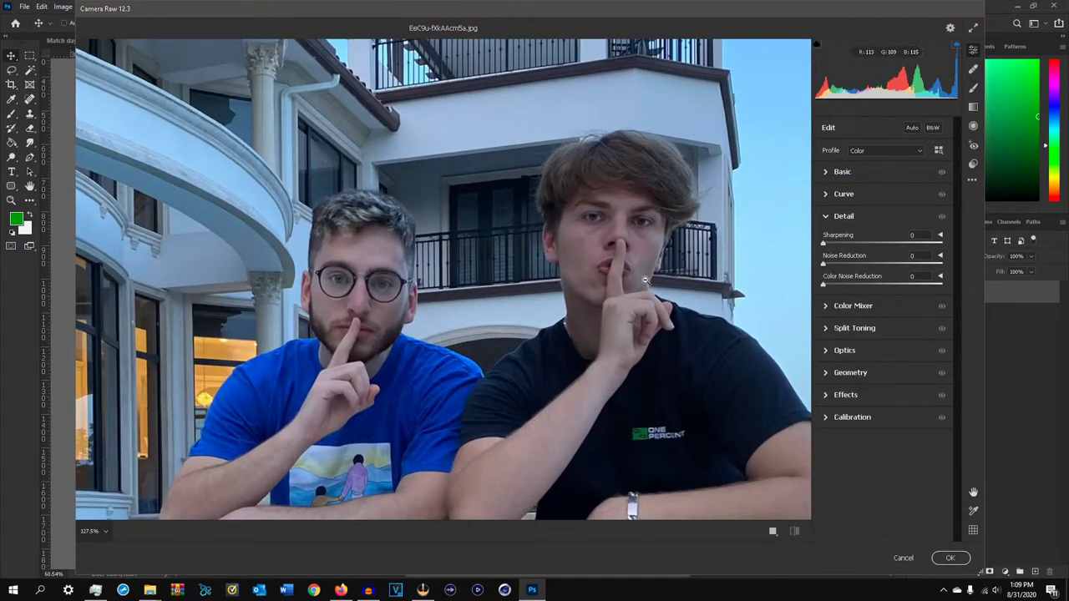
left_click(825, 171)
left_click(890, 261)
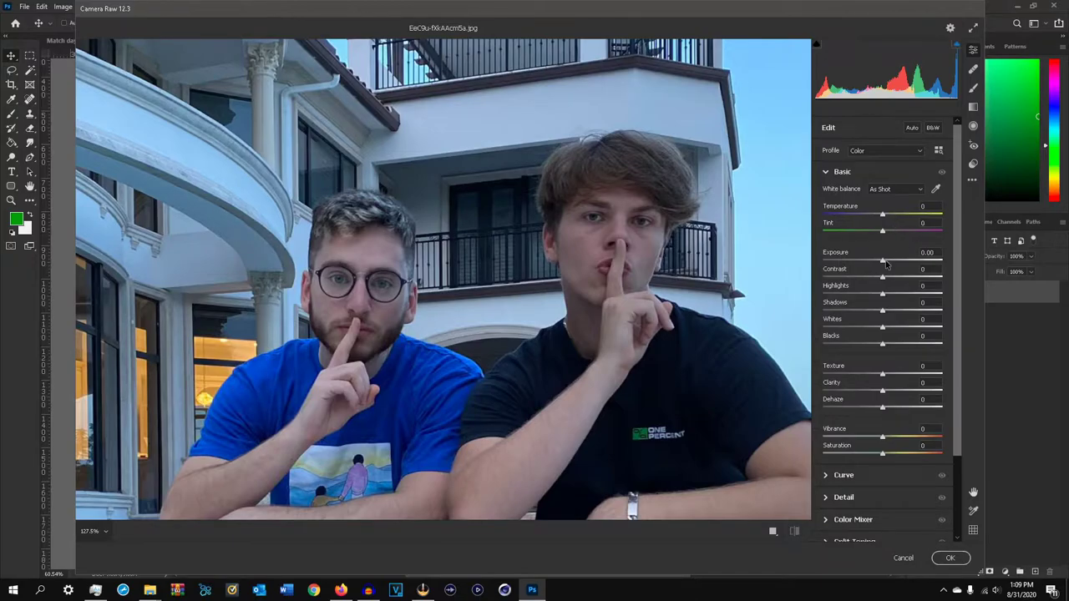
left_click(884, 279)
left_click_drag(885, 277, 895, 327)
left_click_drag(882, 344, 863, 345)
Increase the photo's Clarity, and set Dehaze to 34, Vibrance to 20 and Saturation to 21
scroll(864, 333, "down", 3)
left_click_drag(883, 290, 911, 308)
type("34")
key("Tab")
type("20")
key("Tab")
type("21")
Brighten the photo's Exposure and add a point in the shadows of its tone curve
scroll(852, 223, "up", 3)
left_click_drag(892, 261, 926, 239)
left_click(843, 171)
left_click(842, 194)
left_click(837, 334)
Compare Noise Reduction strengths between 0 and 100 in the Detail settings, and set it to 33
left_click(843, 193)
left_click(844, 216)
left_click(829, 265)
left_click_drag(830, 266, 867, 265)
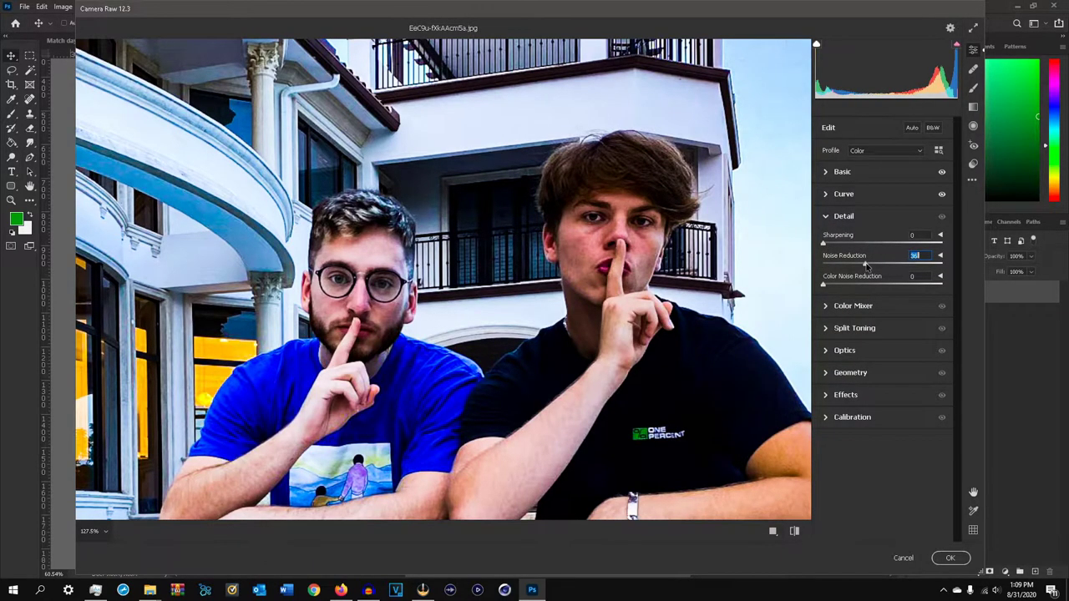
double_click(859, 266)
left_click_drag(825, 265, 1026, 259)
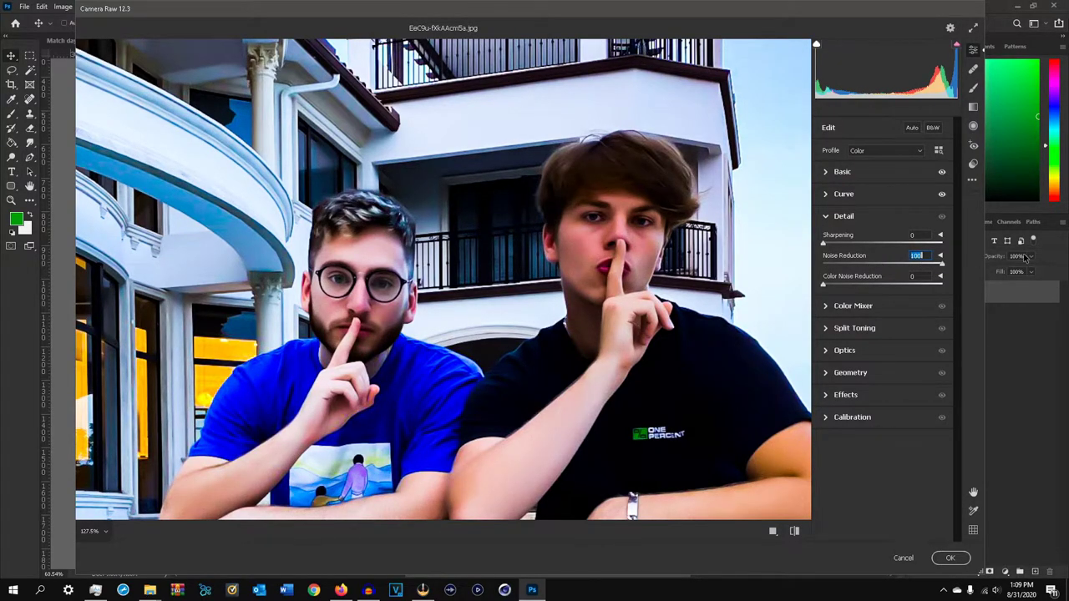
type("0")
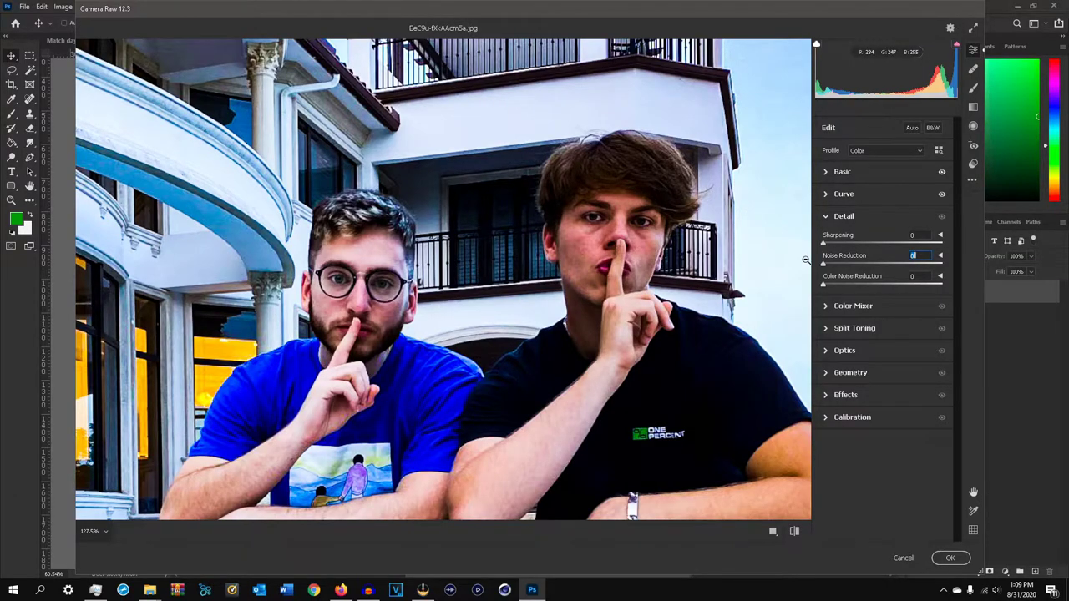
left_click_drag(824, 265, 866, 264)
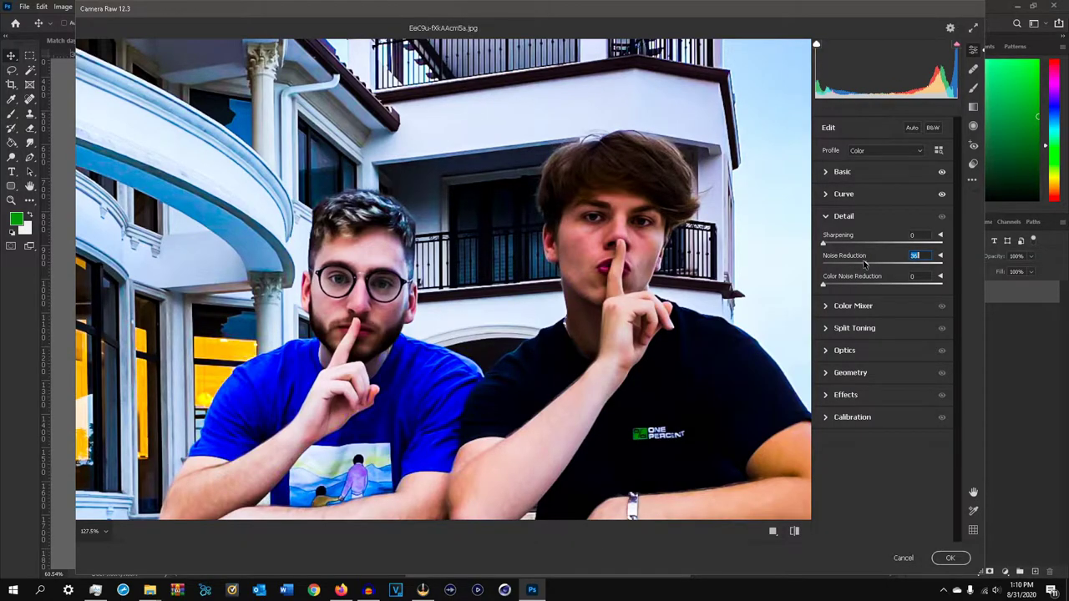
Set Color Noise Reduction to 100, checking the color blotches on the hand of the man in blue up close
scroll(740, 274, "down", 4)
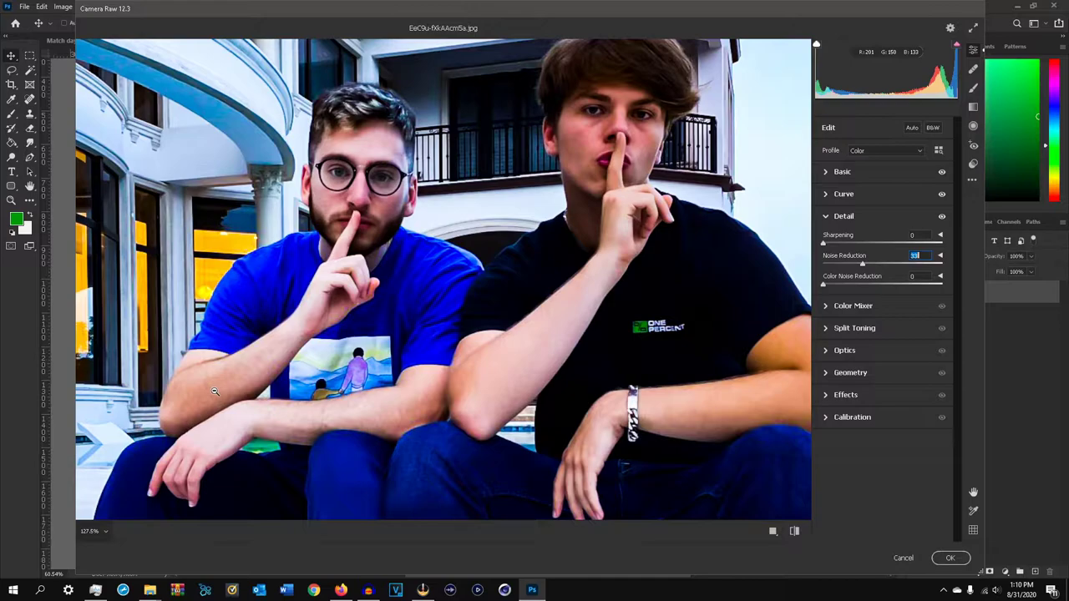
left_click_drag(320, 290, 437, 299)
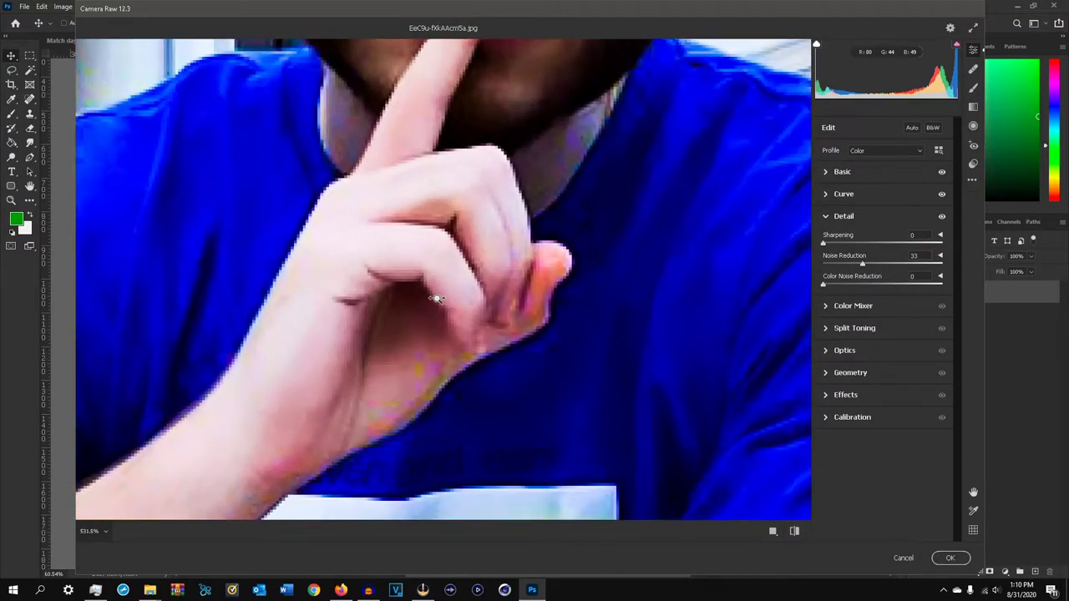
left_click_drag(412, 442, 459, 459)
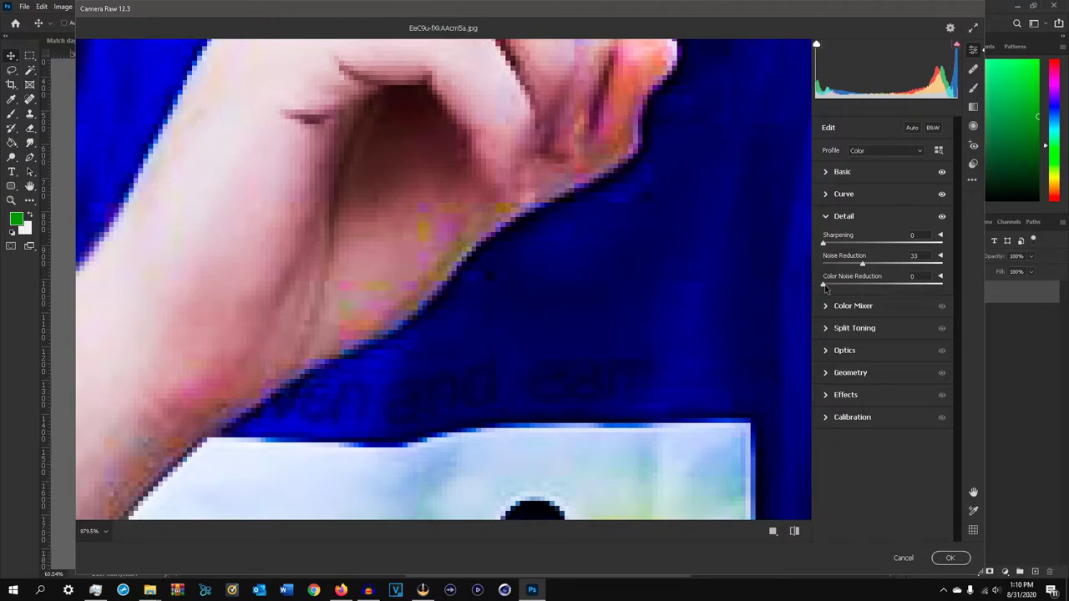
left_click_drag(824, 286, 949, 283)
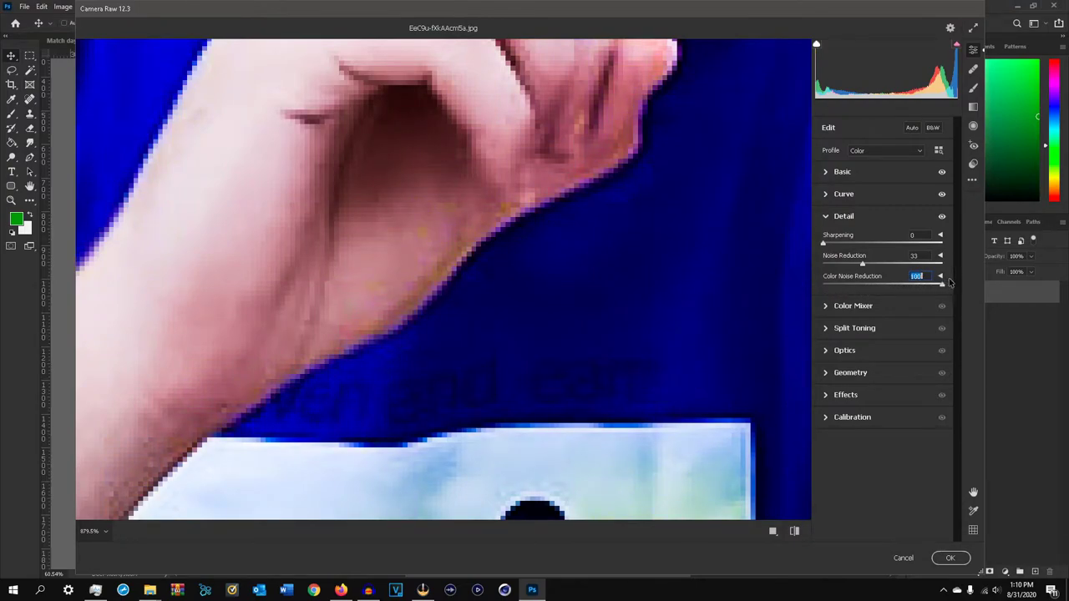
left_click_drag(544, 249, 614, 256)
scroll(470, 218, "down", 10)
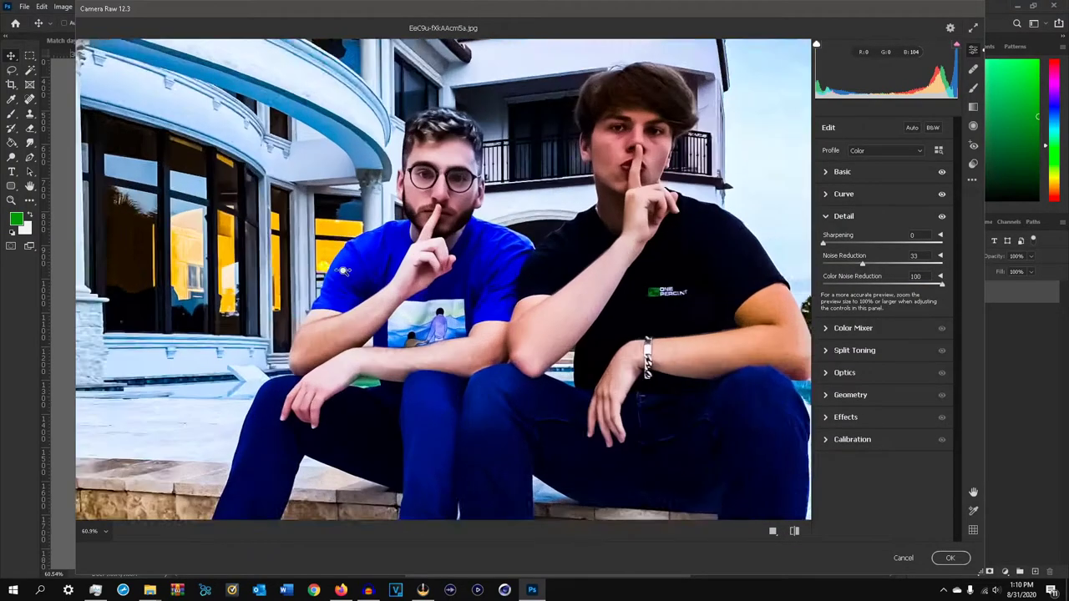
scroll(640, 188, "down", 3)
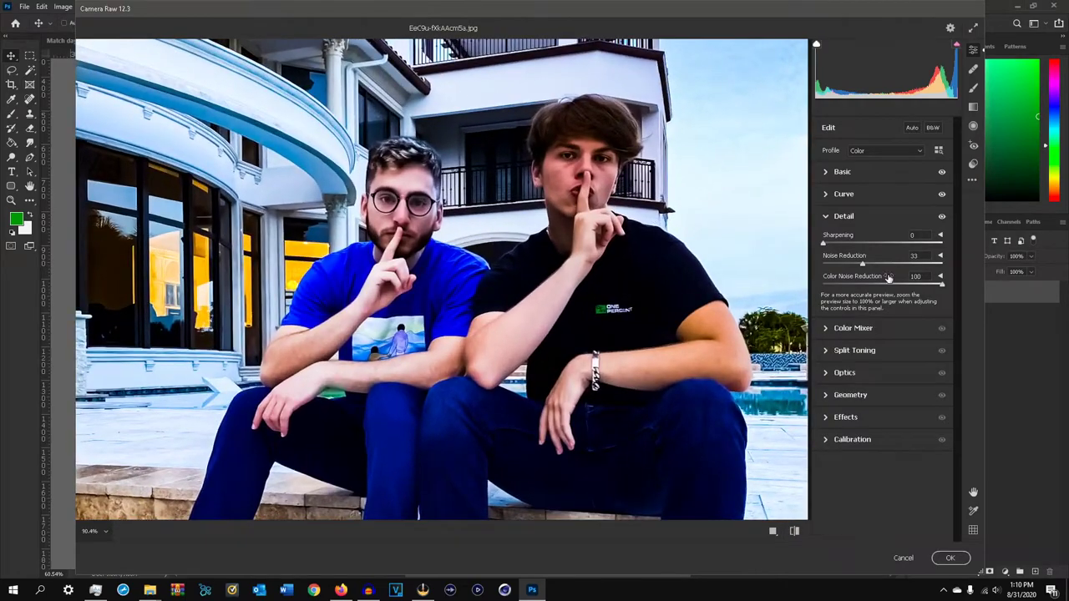
left_click_drag(941, 285, 977, 292)
Set the photo's Sharpening to 17 and Noise Reduction to 41, checking the faces up close
left_click_drag(863, 266, 860, 268)
left_click_drag(826, 244, 837, 244)
scroll(582, 157, "up", 2)
left_click_drag(858, 267, 865, 269)
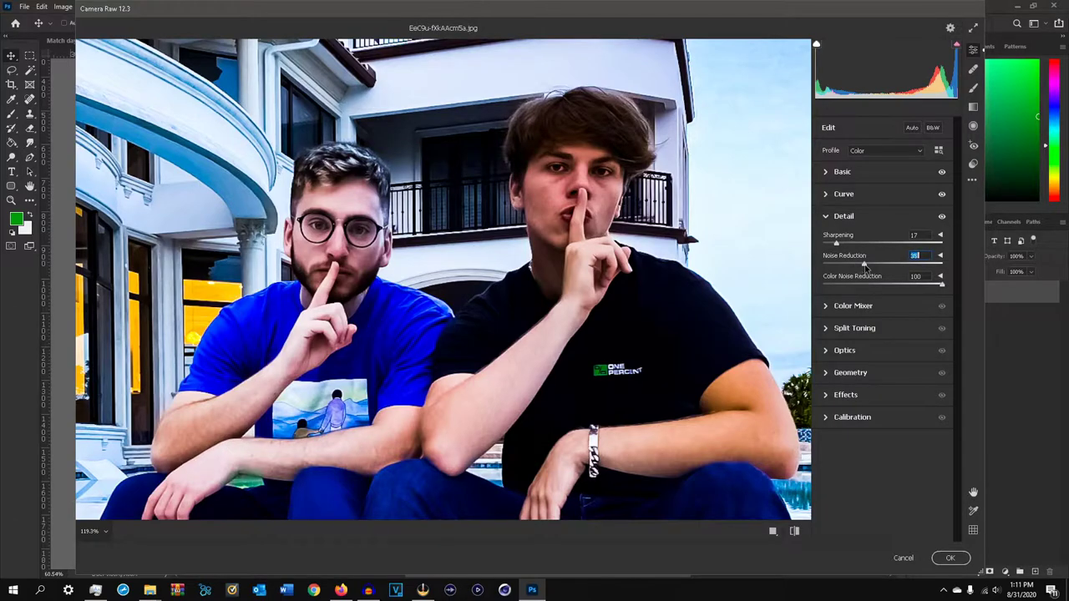
left_click_drag(578, 208, 599, 208)
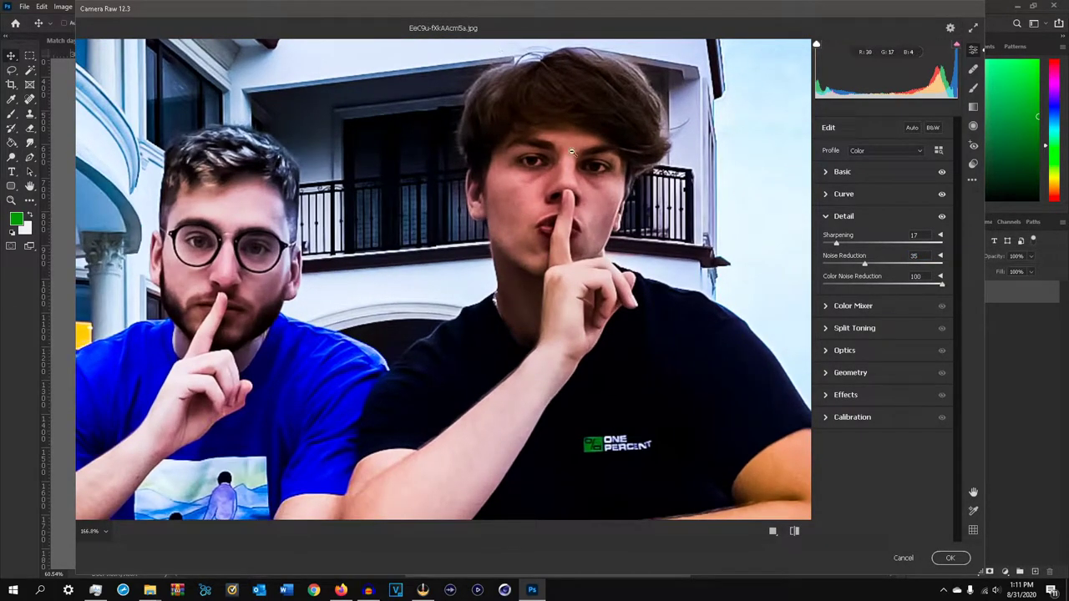
left_click(868, 268)
scroll(431, 258, "down", 4)
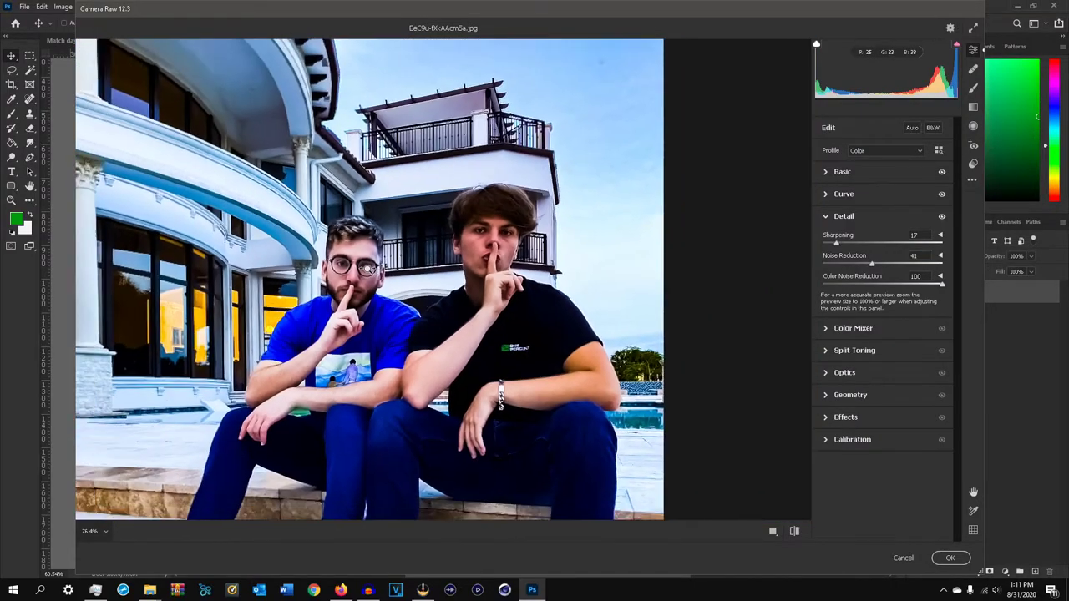
scroll(376, 285, "up", 2)
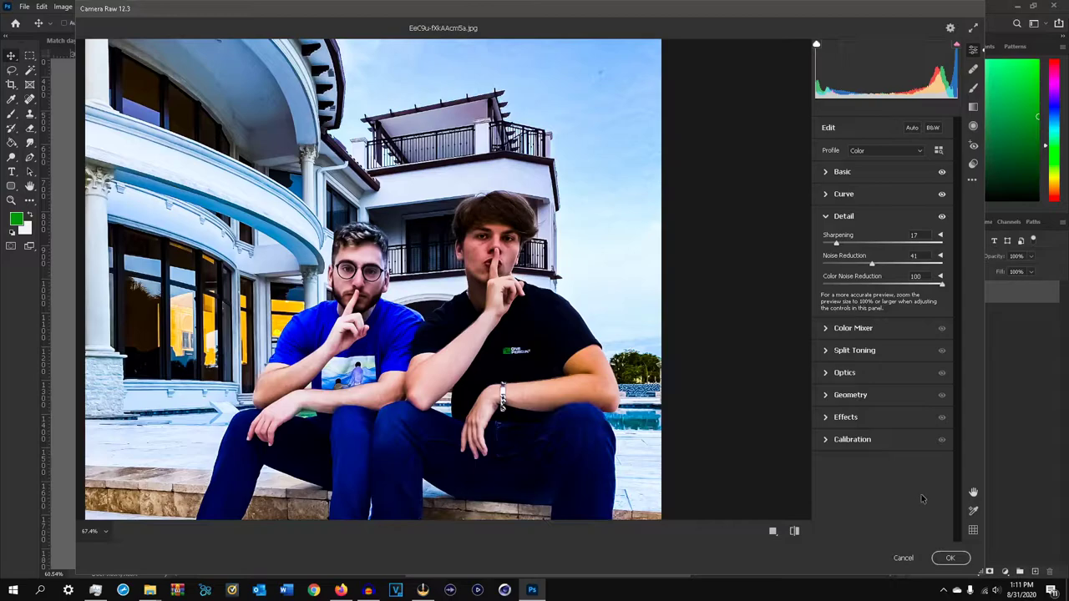
Apply the Camera Raw adjustments to the photo and check the two men up close
left_click(952, 559)
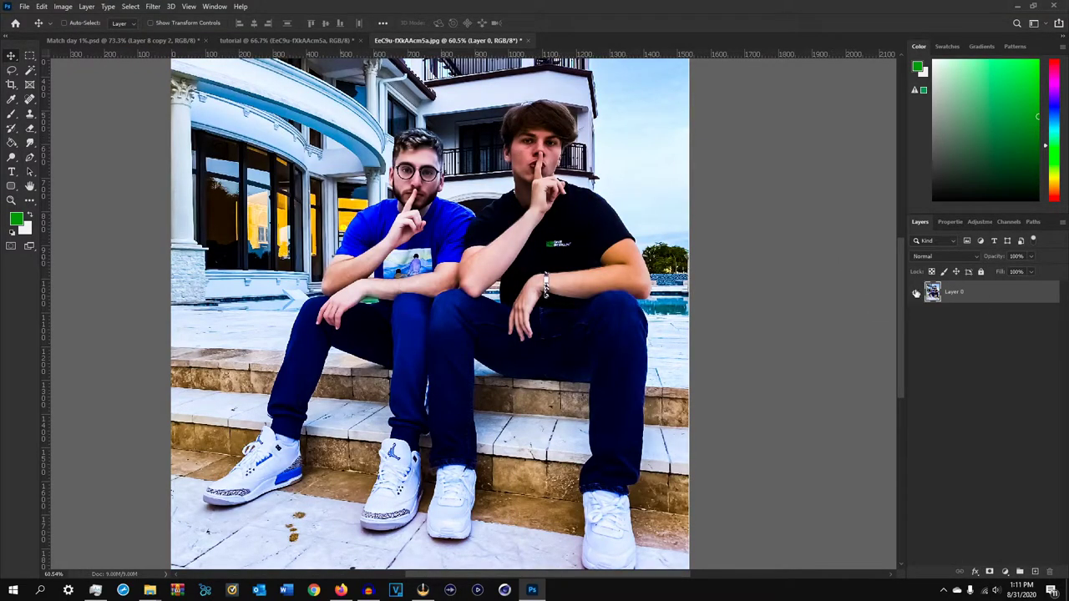
scroll(542, 148, "up", 5)
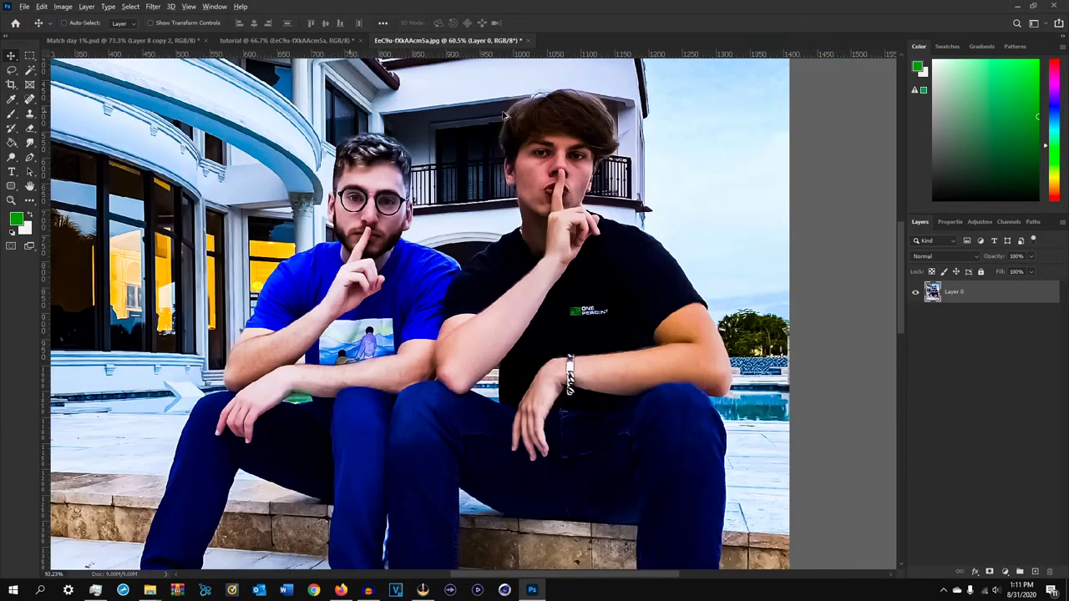
scroll(524, 147, "down", 3)
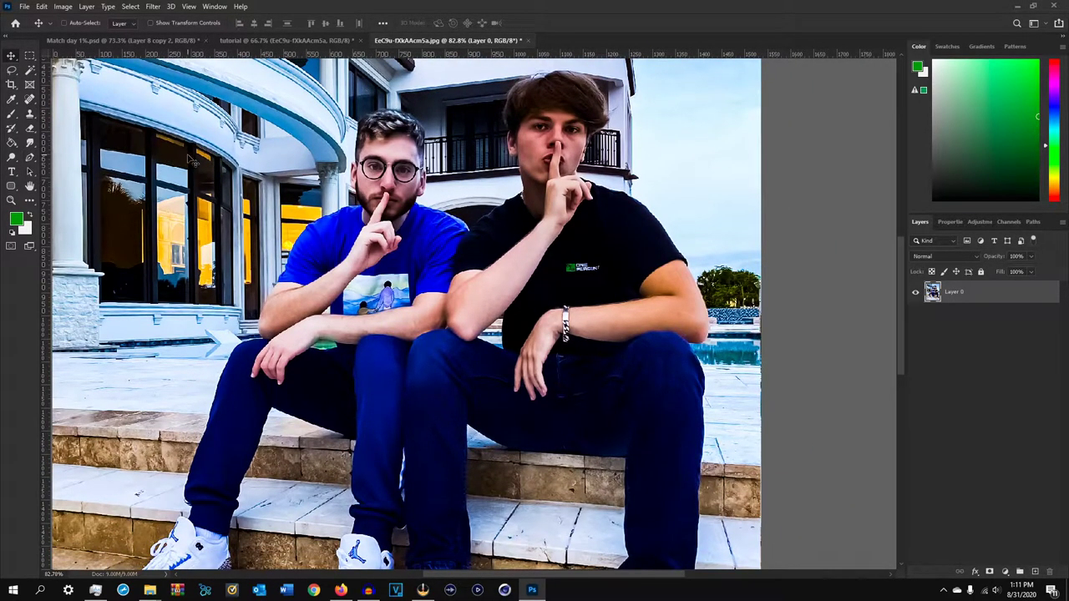
Choose the Quick Selection tool and enlarge its brush for selecting the two men
key("w")
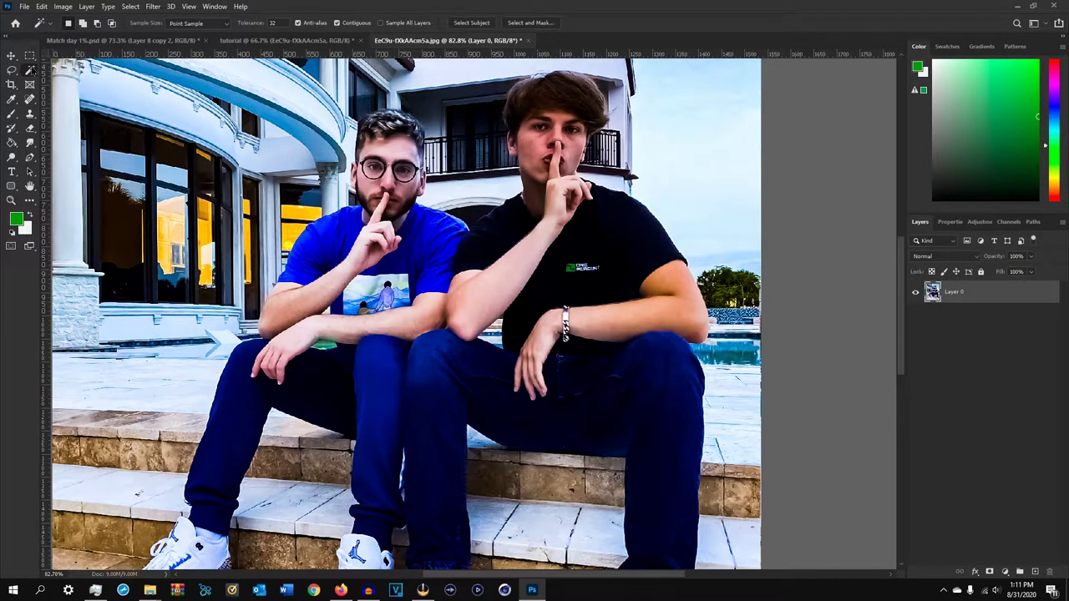
right_click(31, 72)
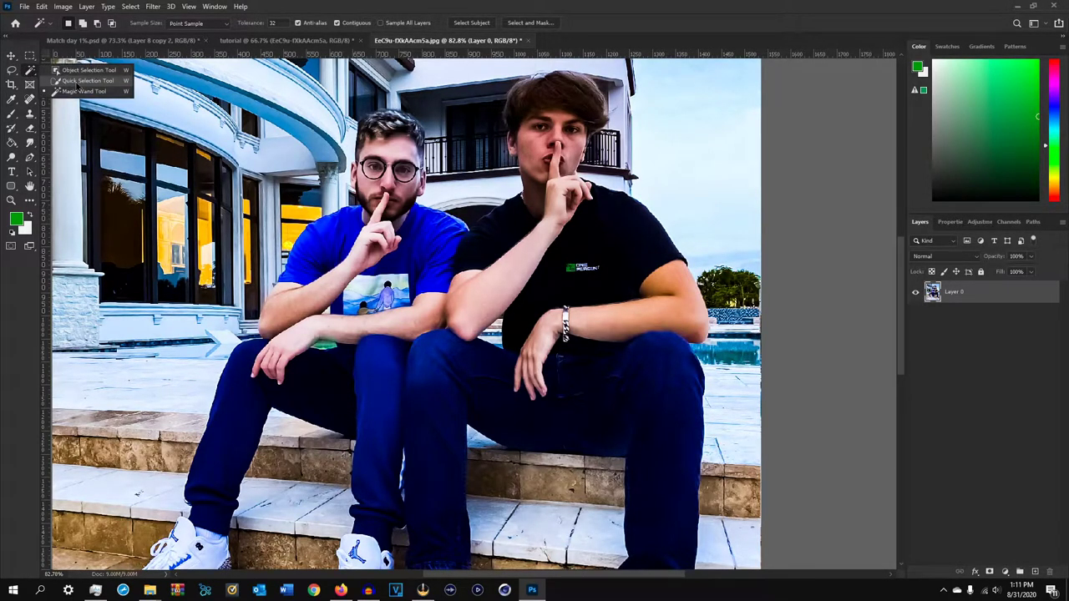
left_click(88, 80)
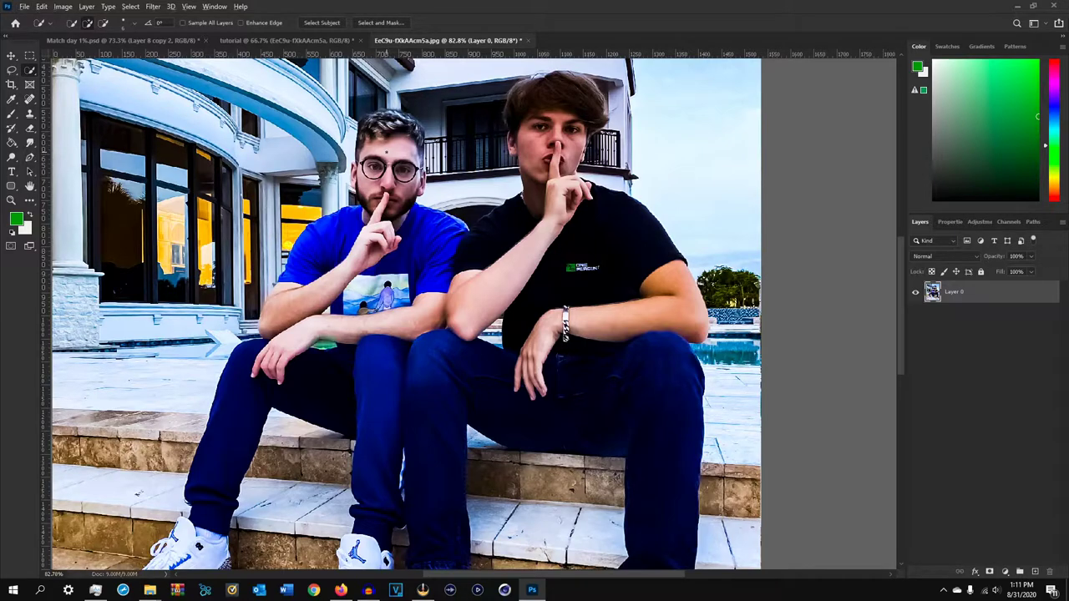
mouse_move(387, 152)
left_mouse_down()
mouse_move(421, 149)
mouse_move(378, 155)
mouse_move(396, 151)
left_mouse_up()
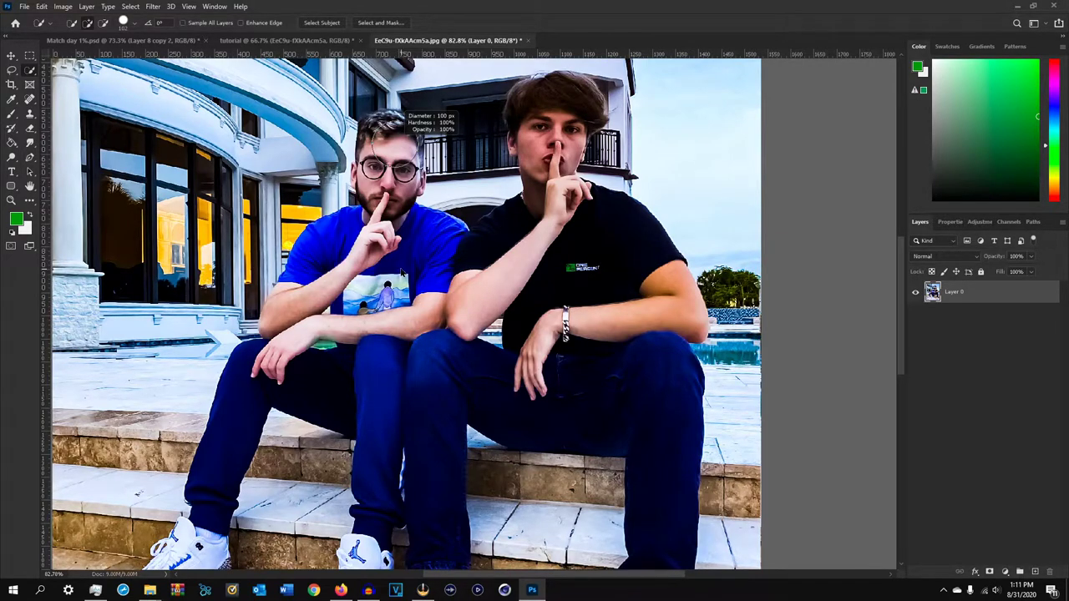
left_click_drag(388, 147, 382, 148)
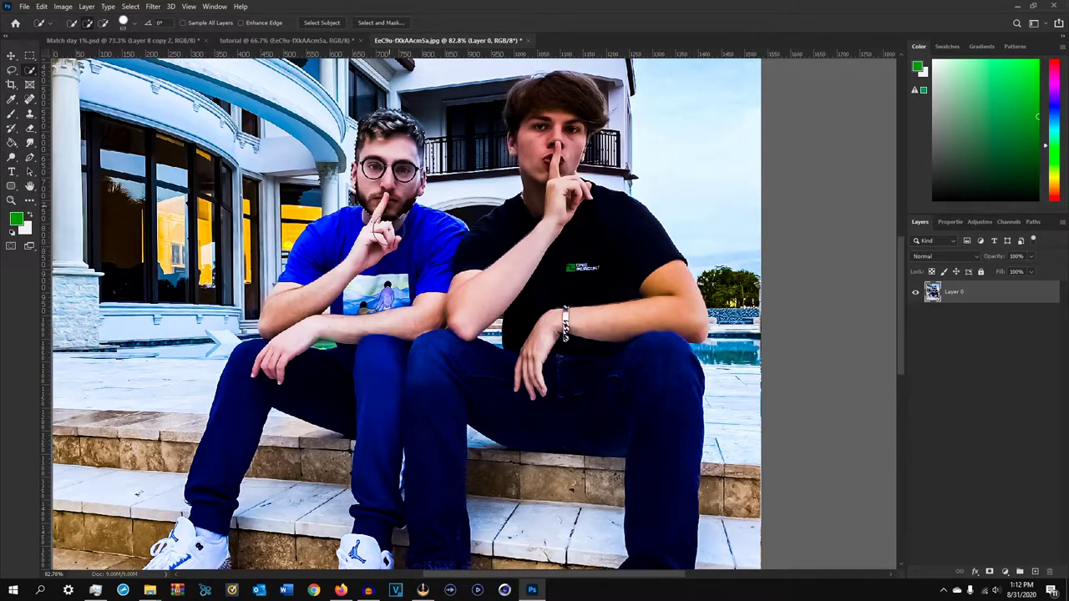
Select the man in blue from head to shoes, along with the jeans and shoes of the man in black
mouse_move(386, 284)
left_mouse_down()
mouse_move(359, 264)
mouse_move(331, 275)
left_mouse_up()
mouse_move(367, 370)
left_mouse_down()
mouse_move(353, 382)
mouse_move(289, 378)
mouse_move(366, 409)
mouse_move(389, 458)
mouse_move(387, 517)
mouse_move(442, 472)
left_mouse_up()
left_click_drag(450, 465, 506, 242)
mouse_move(420, 330)
left_mouse_down()
mouse_move(422, 376)
mouse_move(386, 414)
mouse_move(410, 416)
left_mouse_up()
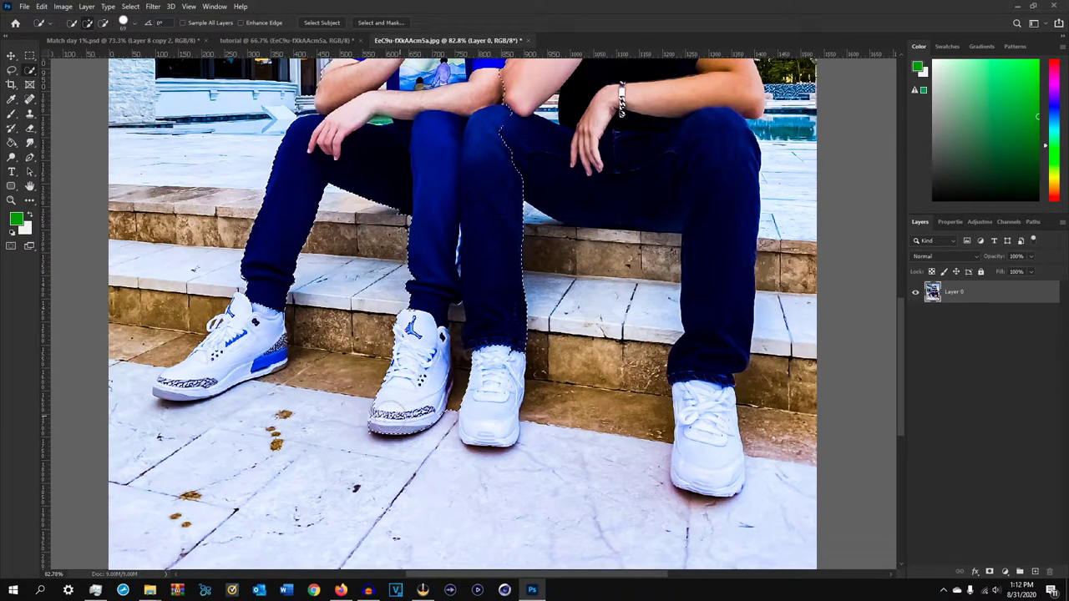
mouse_move(464, 386)
left_mouse_down()
mouse_move(495, 383)
mouse_move(490, 390)
left_mouse_up()
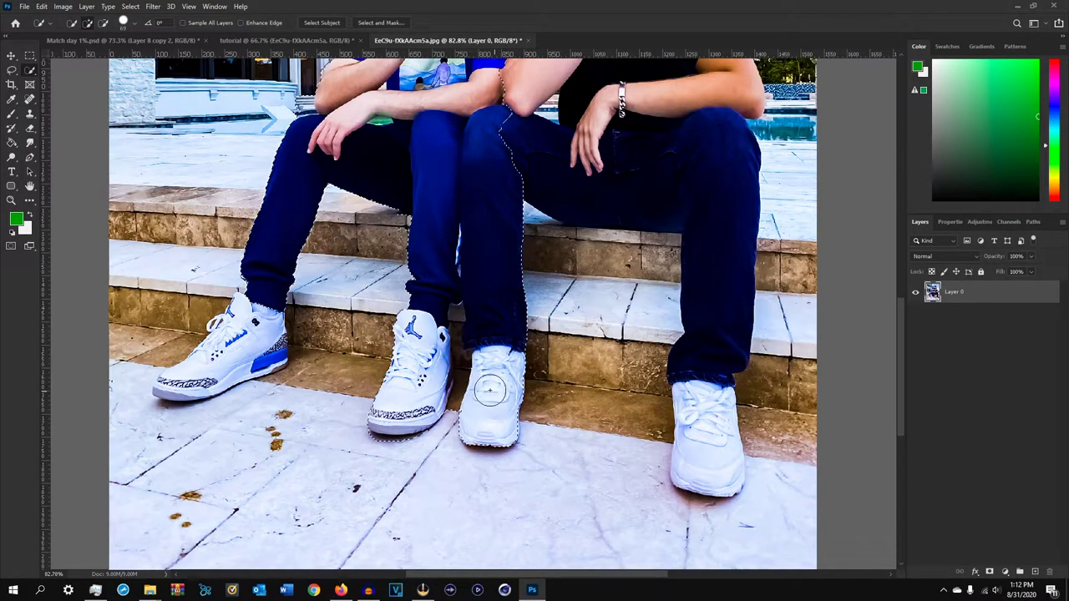
mouse_move(493, 275)
left_mouse_down()
mouse_move(440, 321)
mouse_move(412, 319)
left_mouse_up()
mouse_move(423, 208)
left_mouse_down()
mouse_move(476, 207)
mouse_move(518, 232)
left_mouse_up()
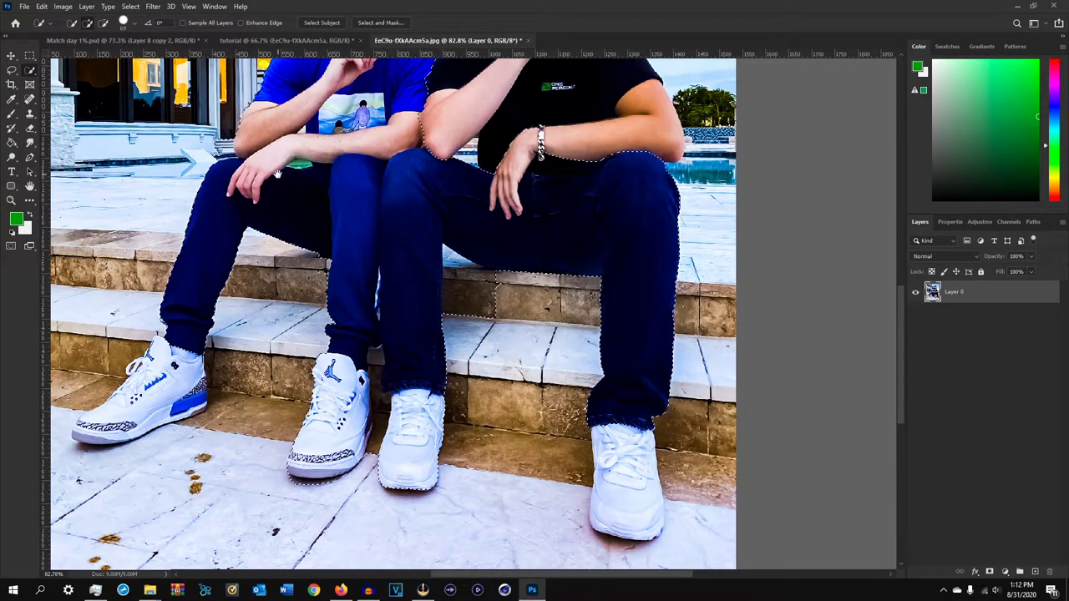
Shrink the selection brush to 13 px and subtract the window area between the blue-shirted man's ear, beard and shoulder
left_click_drag(343, 139, 335, 327)
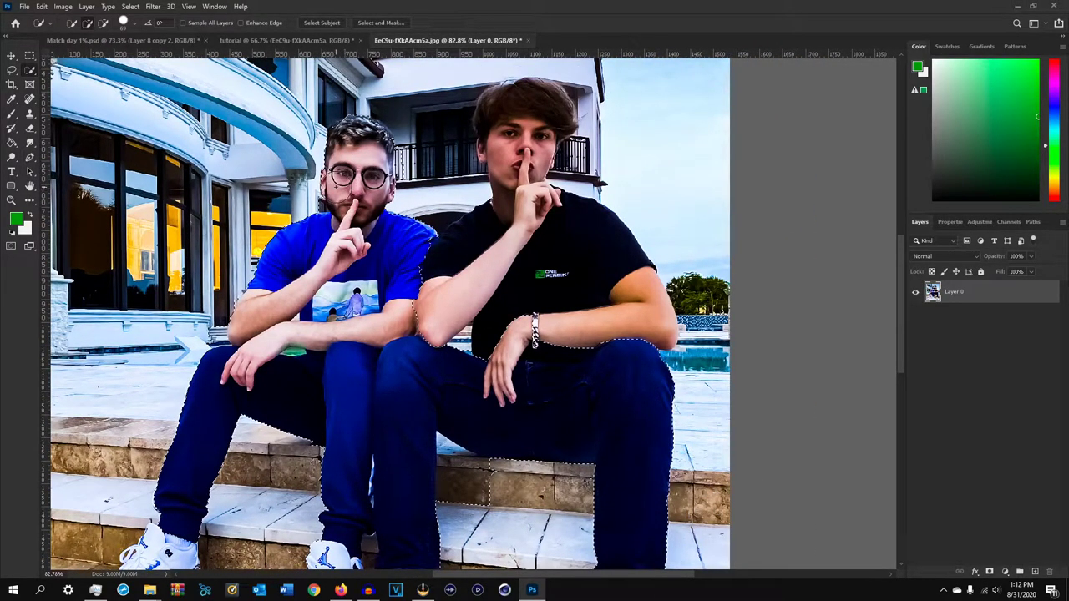
scroll(295, 192, "up", 5)
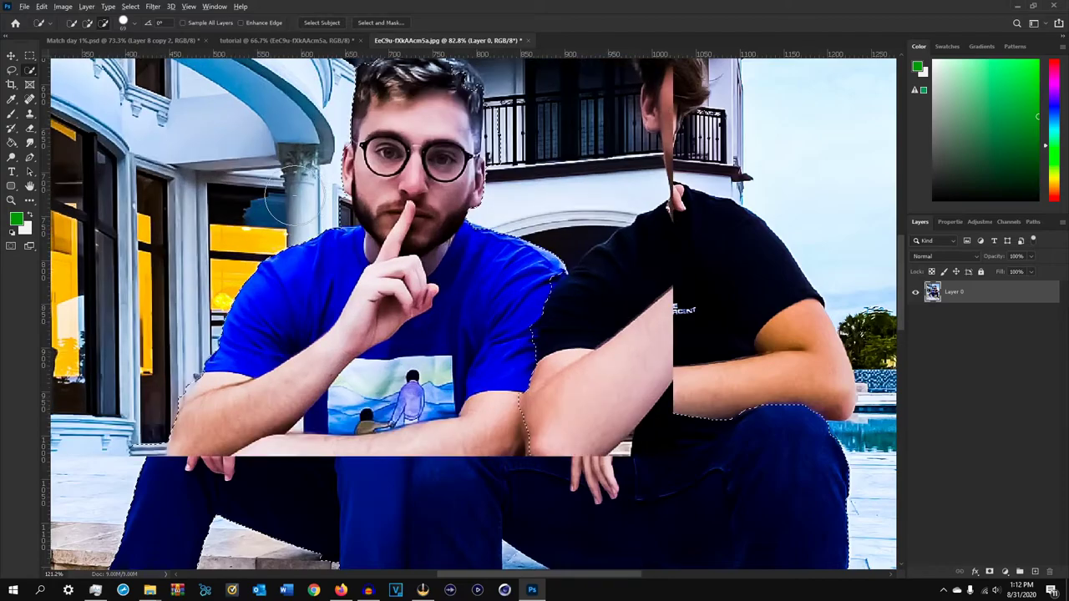
scroll(323, 200, "up", 5)
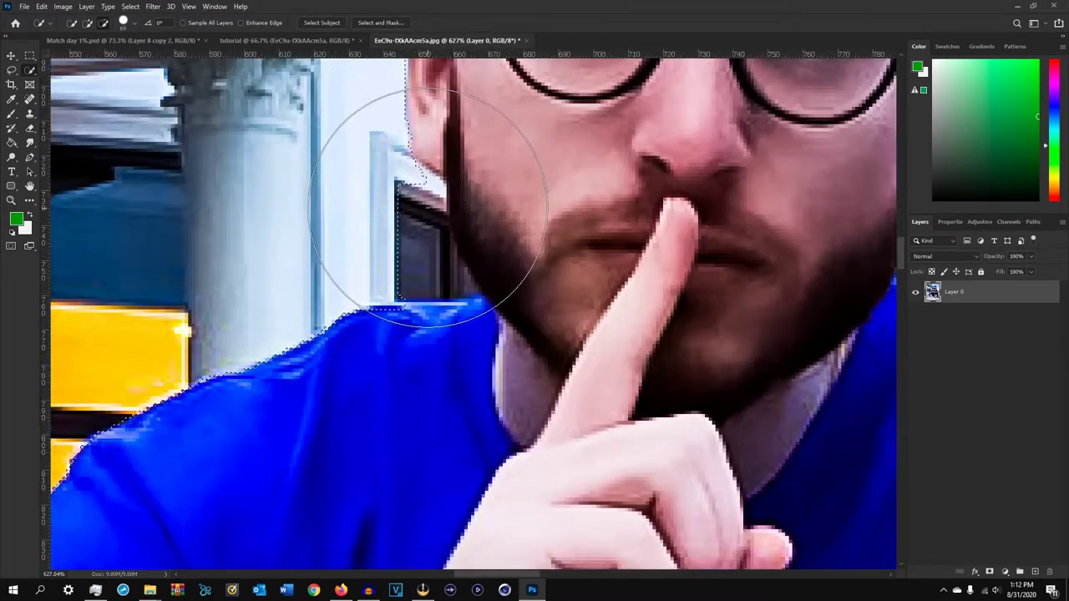
mouse_move(410, 225)
left_mouse_down("alt")
mouse_move(372, 230)
mouse_move(402, 208)
left_mouse_up("alt")
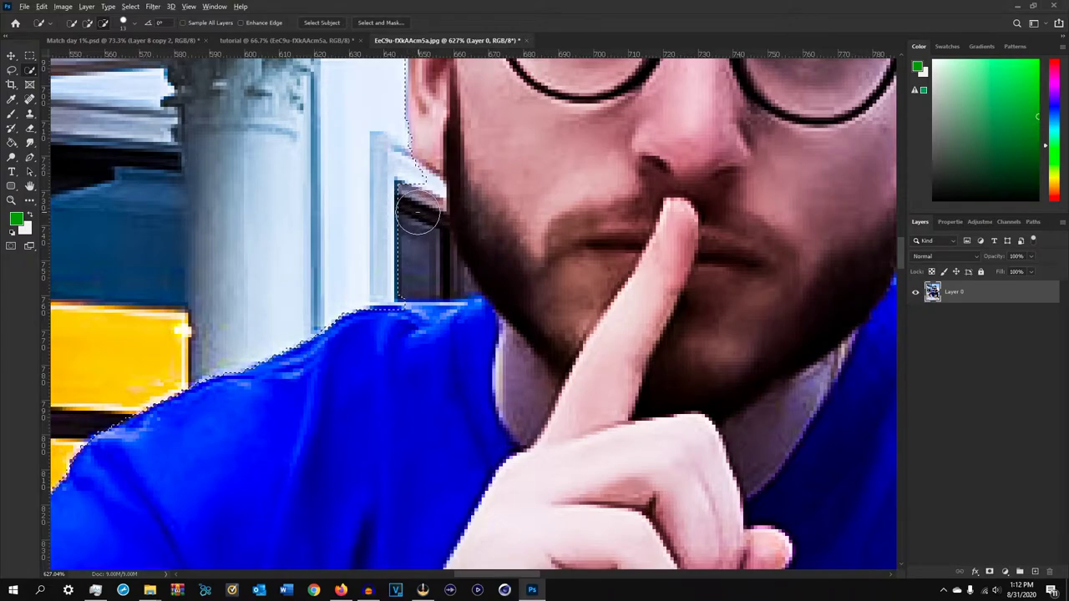
left_click_drag(392, 184, 416, 207)
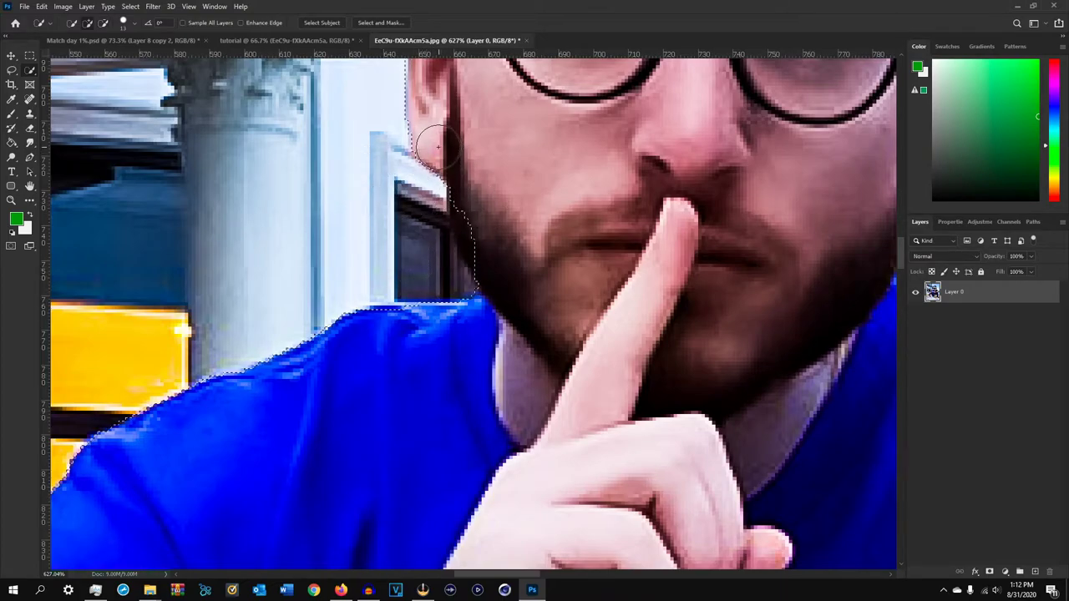
mouse_move(486, 217)
left_mouse_down()
mouse_move(499, 273)
mouse_move(500, 334)
mouse_move(396, 323)
left_mouse_up()
scroll(472, 309, "down", 4)
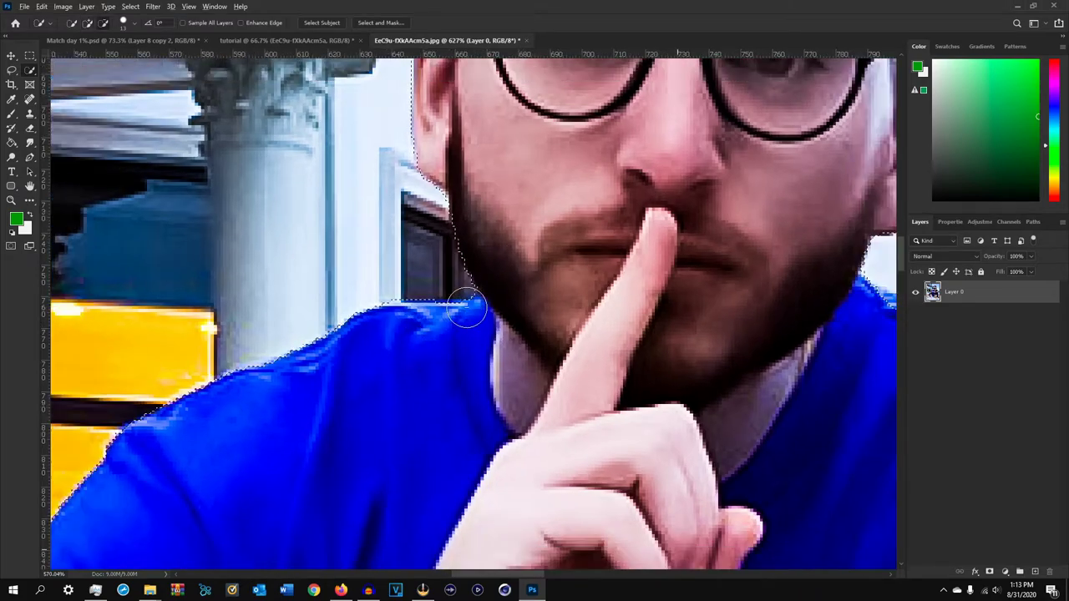
Subtract the balcony railing beside the blue-shirted man's temple and ear from the selection
scroll(479, 311, "down", 2)
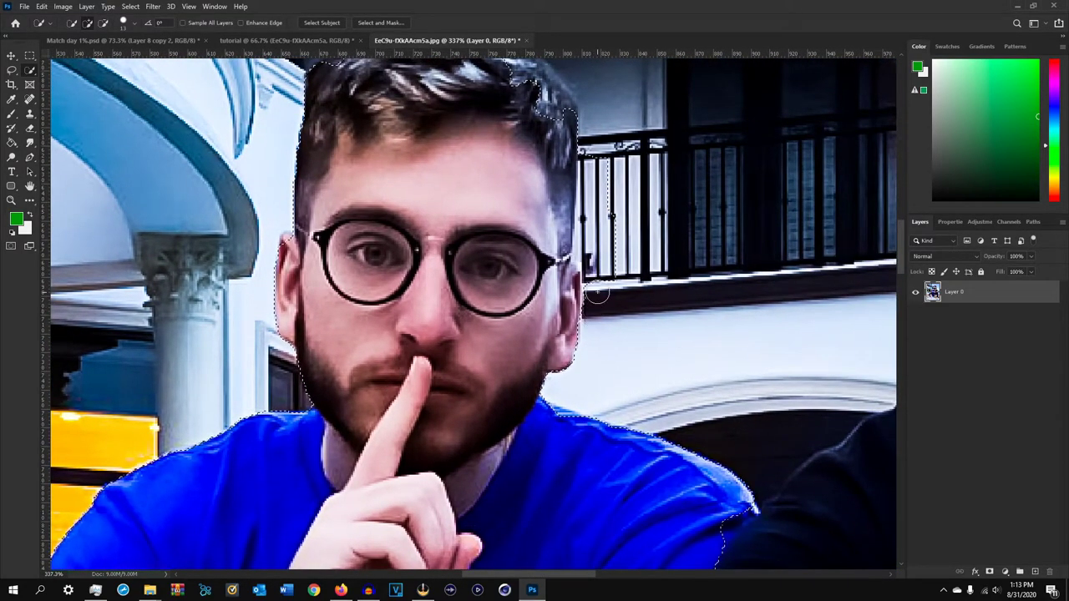
scroll(620, 208, "up", 4)
mouse_move(620, 209)
left_mouse_down()
mouse_move(614, 291)
mouse_move(585, 224)
left_mouse_up()
left_click(588, 155, "alt")
left_click_drag(598, 180, 532, 271)
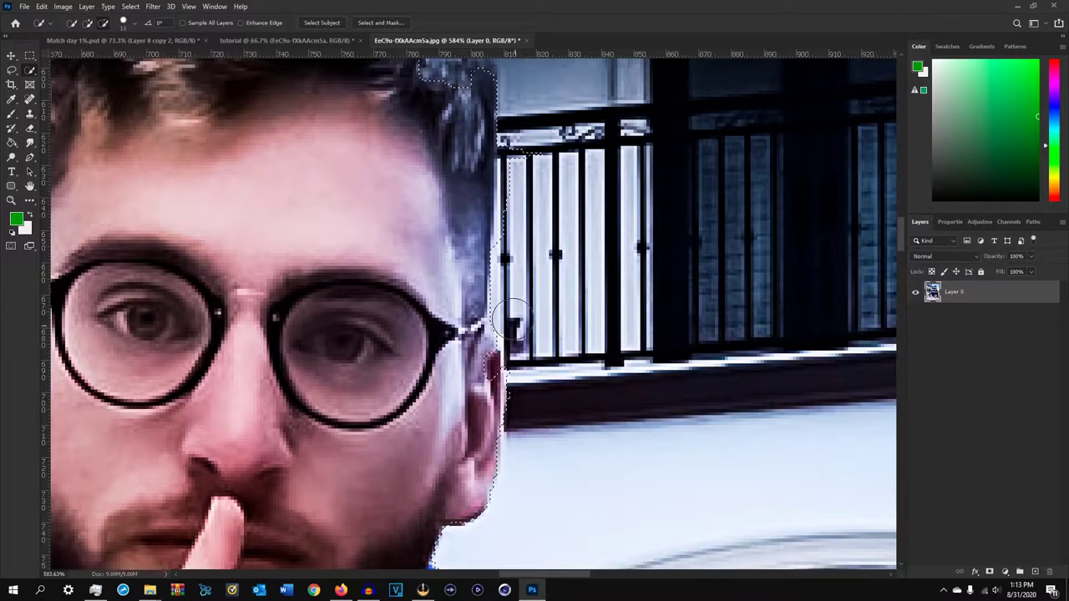
left_click_drag(533, 205, 518, 305)
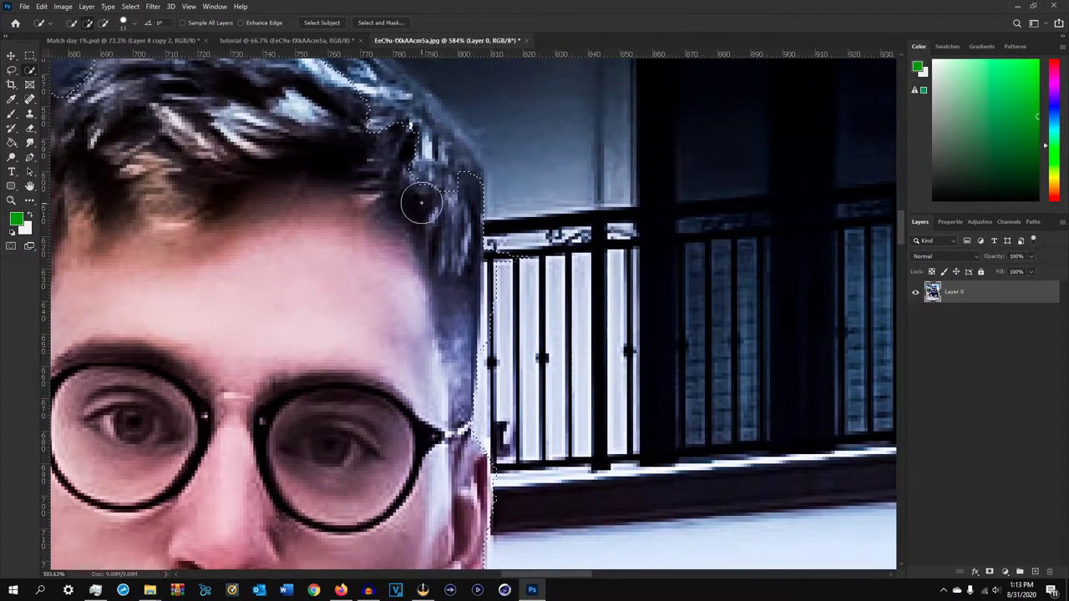
Add the missing hair along the top and both sides of the blue-shirted man's head to the selection
left_click_drag(546, 195, 521, 246)
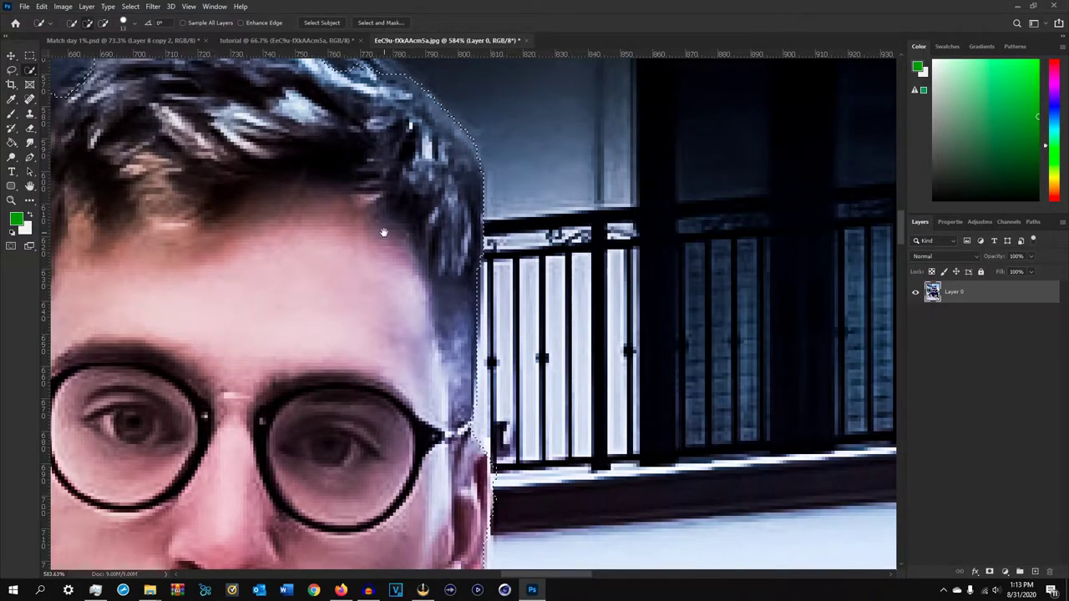
left_click_drag(382, 232, 593, 353)
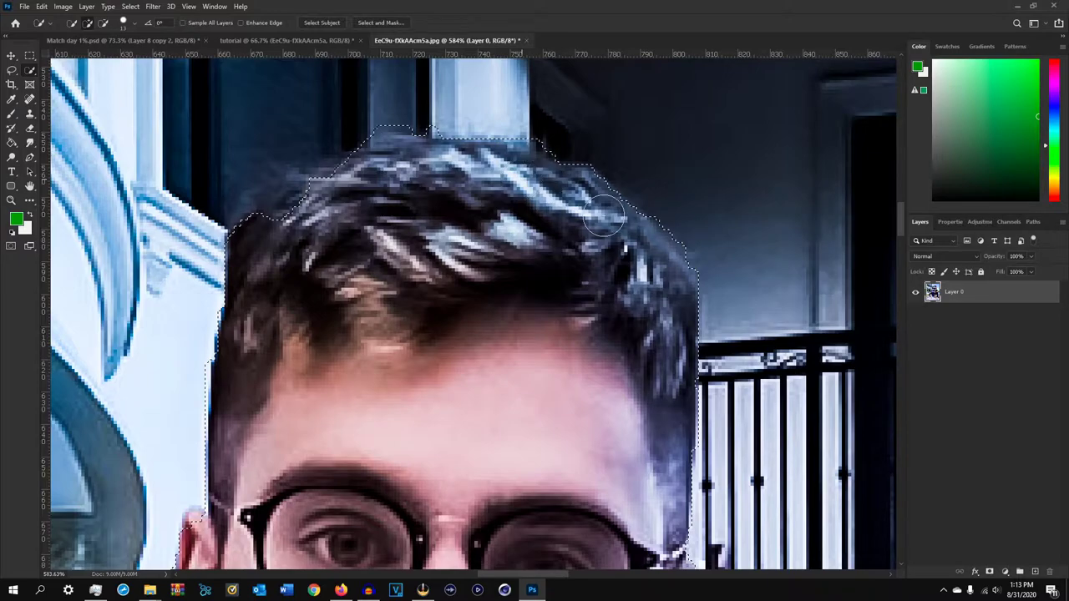
left_click_drag(287, 219, 316, 194)
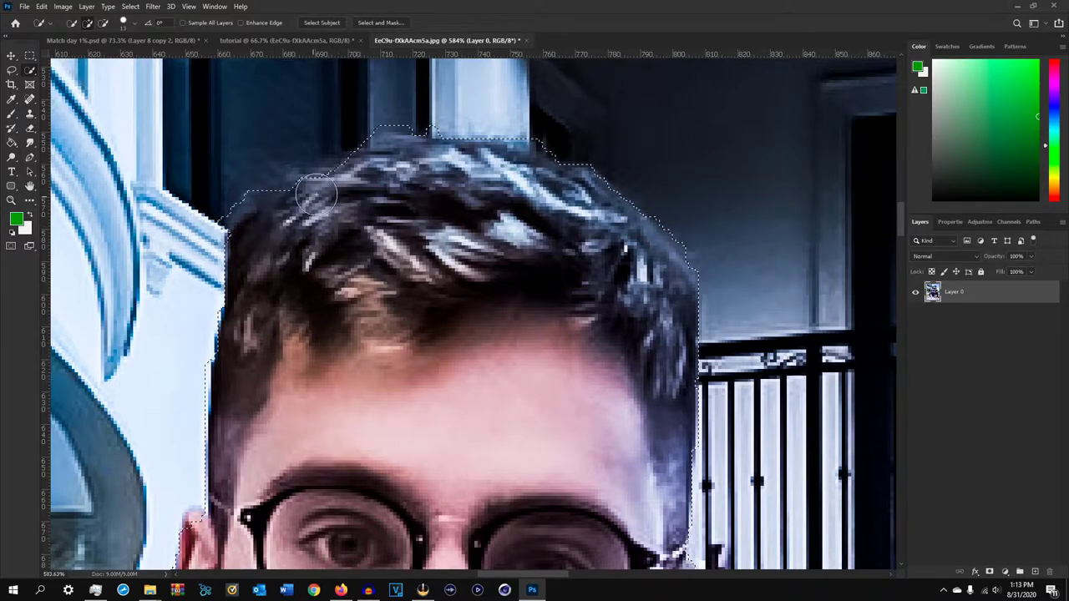
scroll(474, 306, "down", 3)
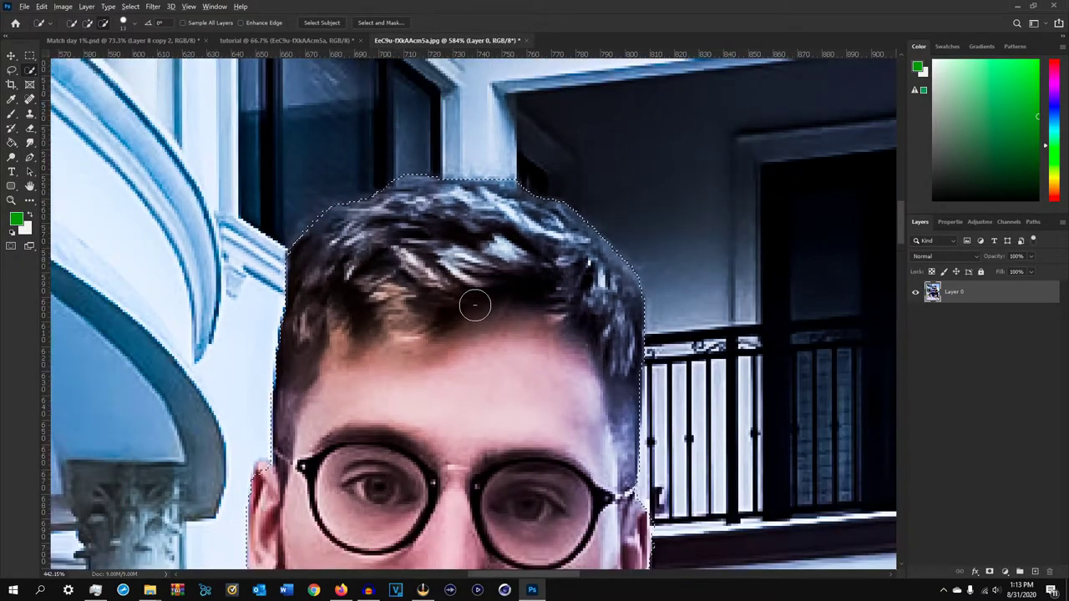
left_click_drag(556, 370, 473, 219)
Extend the selection over the torso, arms and head of the man in black
scroll(510, 334, "down", 5)
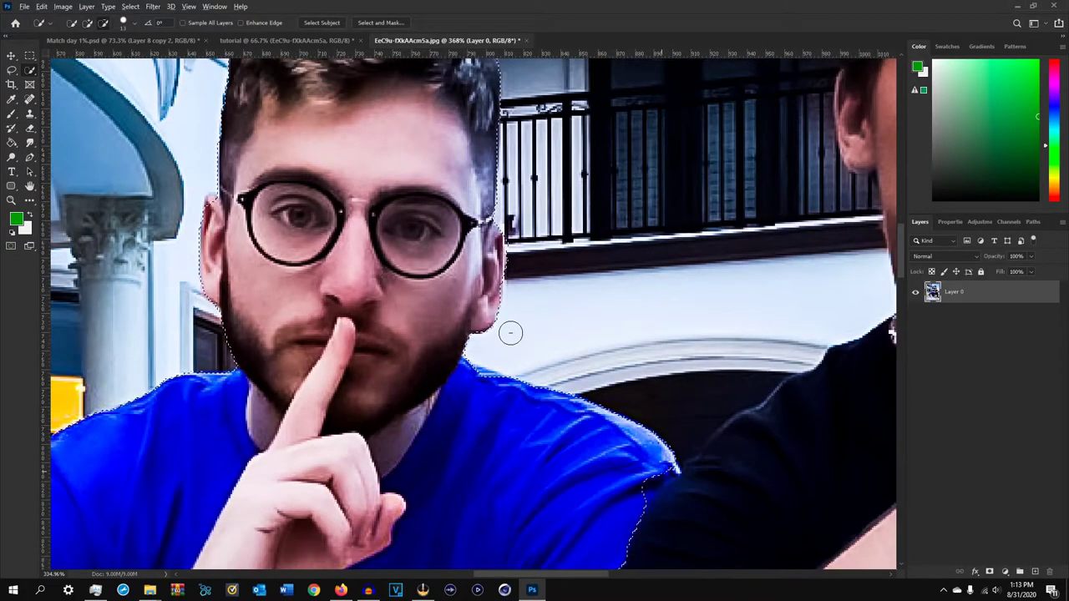
scroll(511, 333, "down", 2)
mouse_move(684, 471)
left_mouse_down()
mouse_move(385, 414)
mouse_move(413, 419)
mouse_move(451, 392)
mouse_move(486, 416)
left_mouse_up()
mouse_move(439, 386)
left_mouse_down()
mouse_move(350, 363)
mouse_move(304, 376)
left_mouse_up()
mouse_move(372, 250)
left_mouse_down()
mouse_move(382, 157)
mouse_move(403, 154)
mouse_move(370, 148)
left_mouse_up()
Reduce the selection brush to 53 px and subtract the balcony railing and wall beside the black-shirted man's face
scroll(370, 148, "up", 3)
scroll(531, 294, "up", 4)
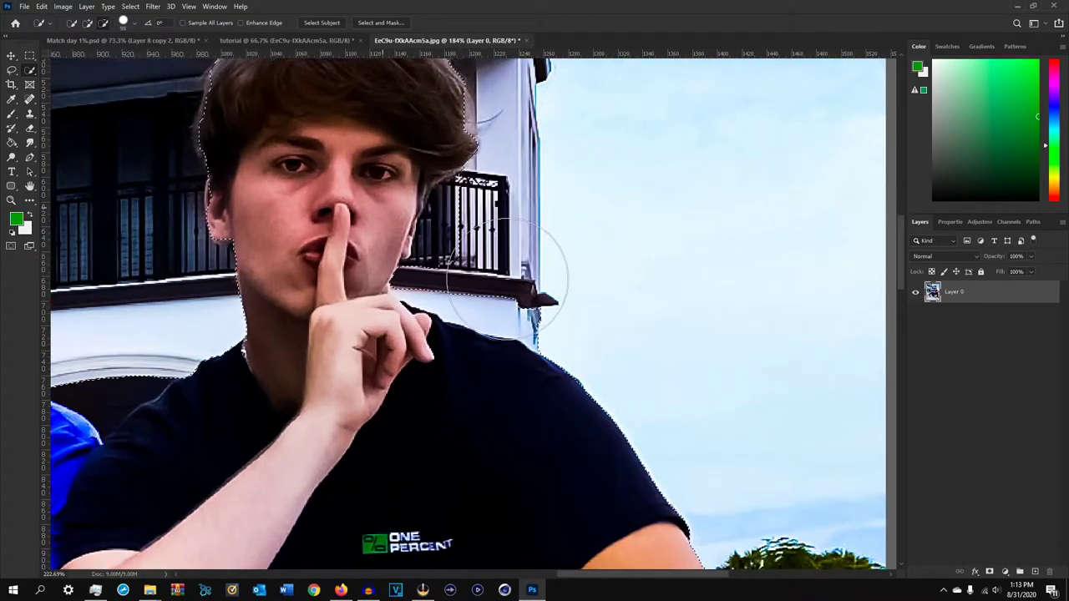
right_click(526, 288, "alt")
mouse_move(490, 271)
left_mouse_down()
mouse_move(523, 301)
mouse_move(560, 315)
left_mouse_up()
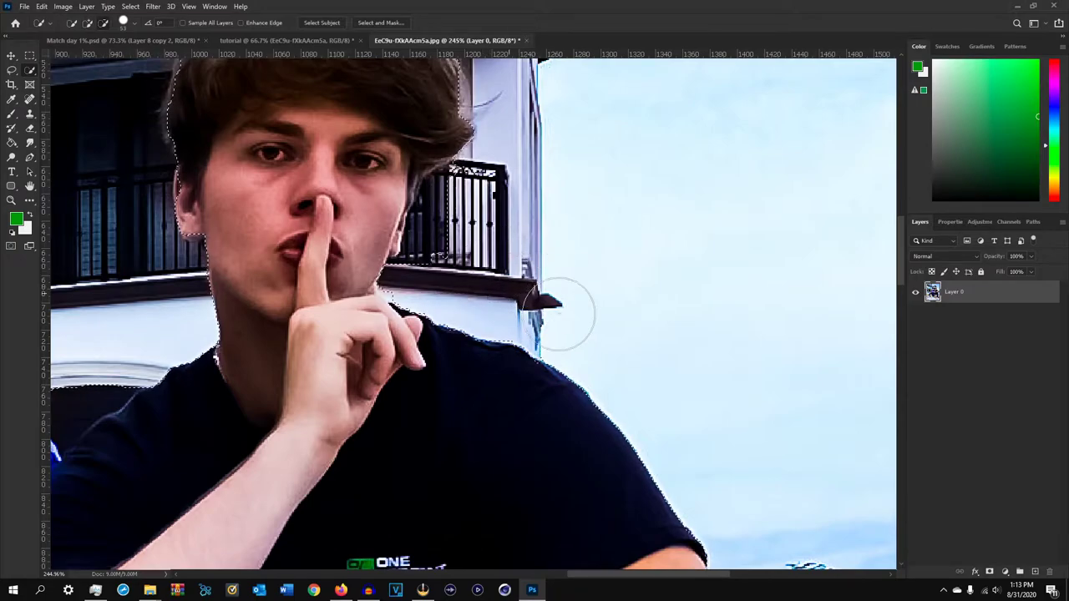
left_click_drag(457, 247, 457, 225)
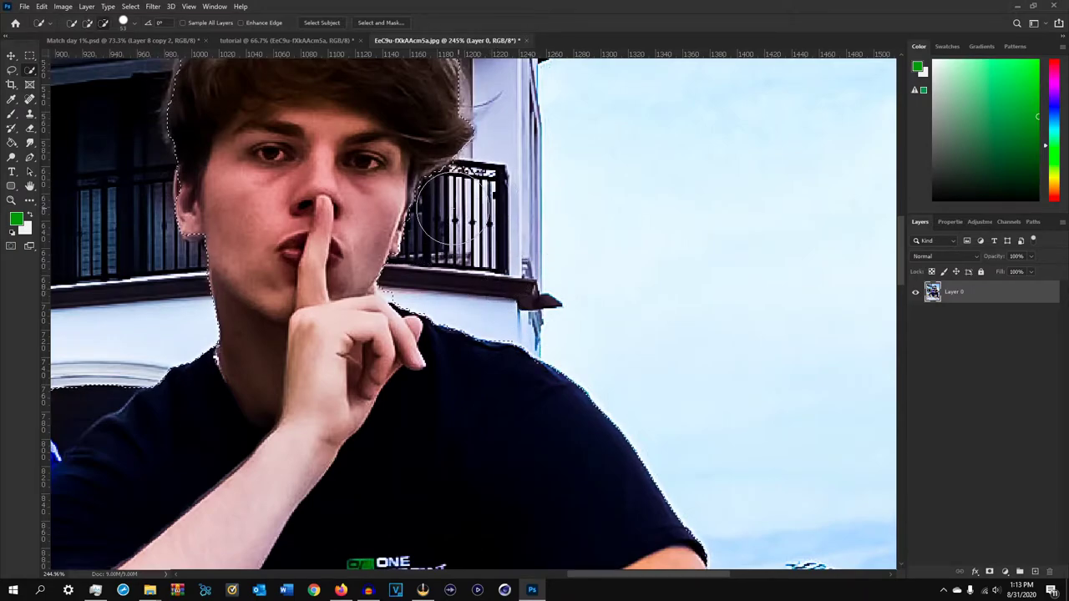
Add the outer edge of the black-shirted man's hair, on the side facing the man in blue, to the selection
left_click_drag(407, 221, 498, 330)
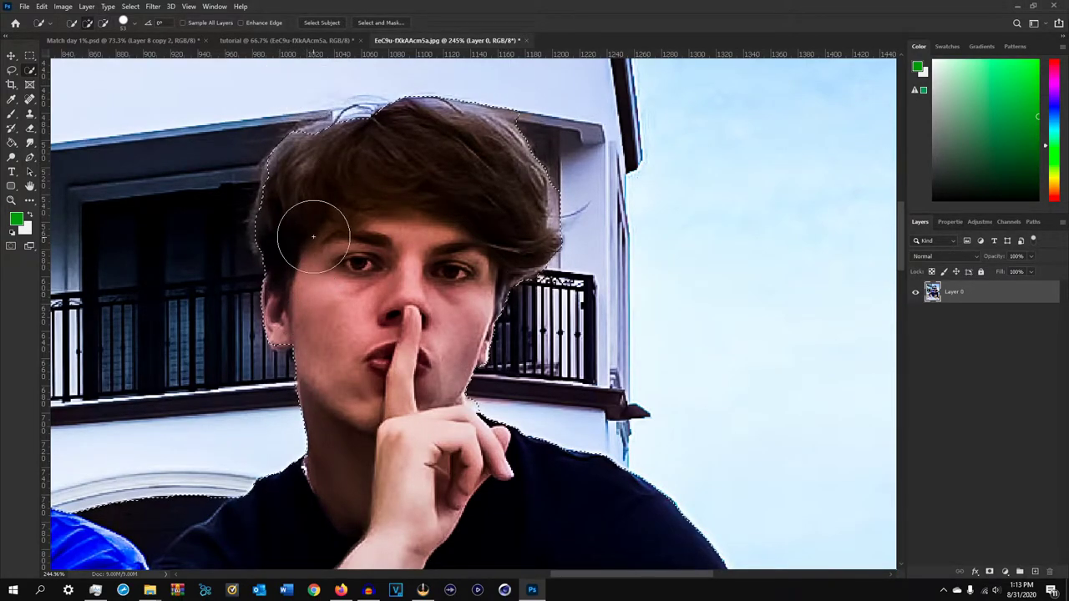
left_click_drag(293, 234, 292, 216)
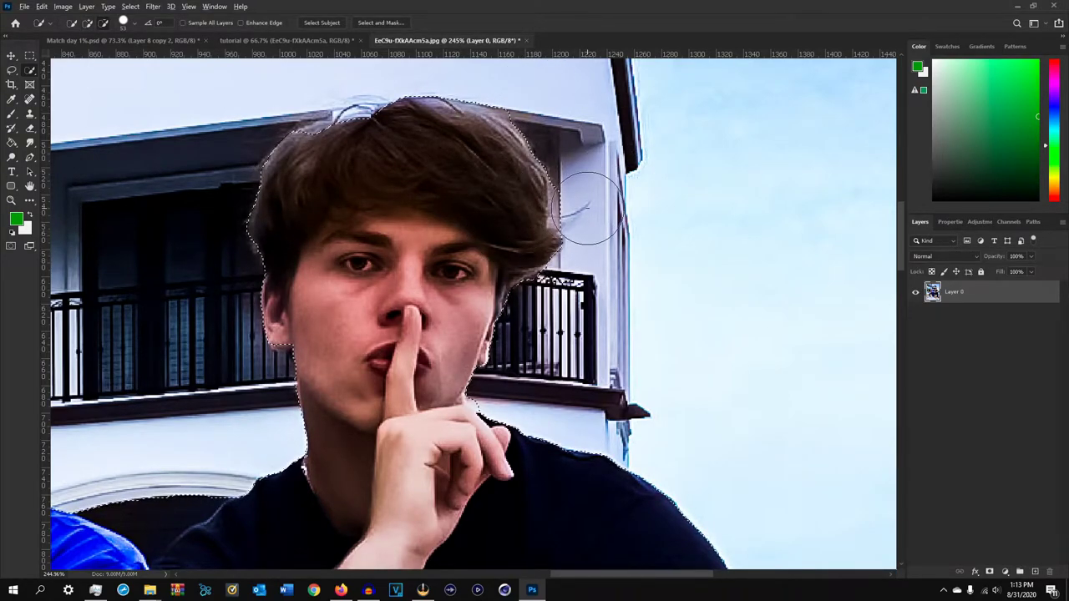
scroll(366, 276, "down", 1)
scroll(366, 276, "down", 2)
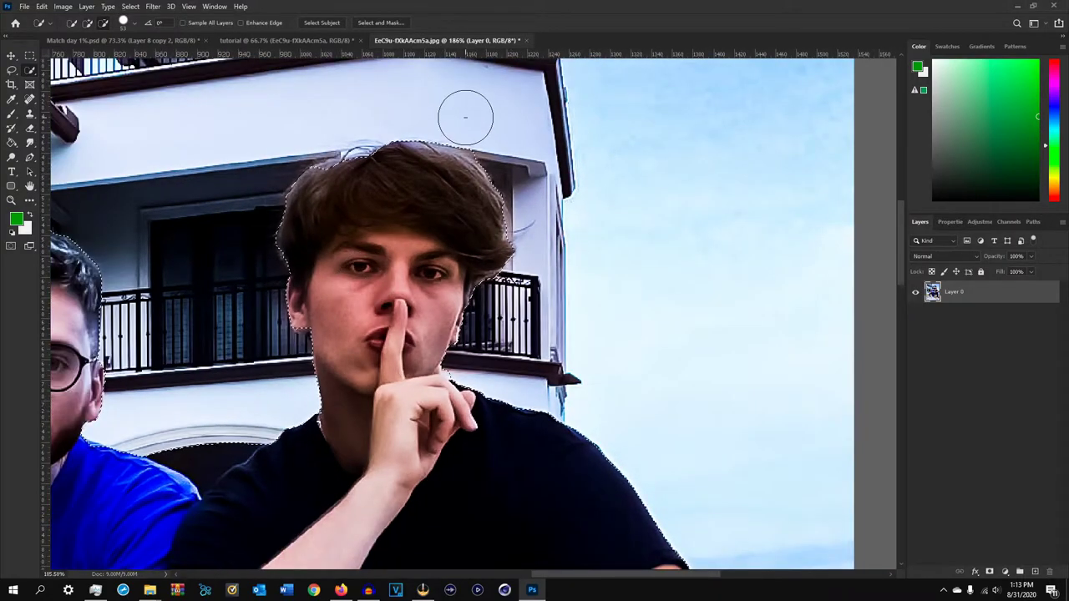
scroll(480, 355, "down", 9)
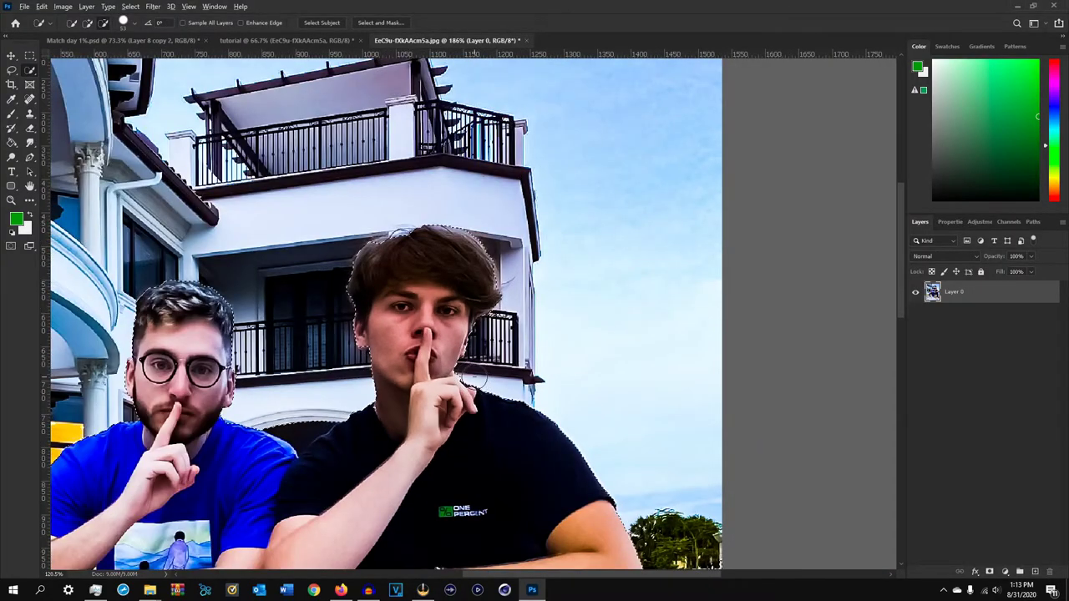
Subtract the stone step between the black-shirted man's legs from the selection, using a 74 px brush
left_click_drag(509, 431, 528, 187)
scroll(438, 222, "down", 3)
scroll(438, 221, "up", 2)
scroll(365, 196, "up", 4)
left_click(442, 264)
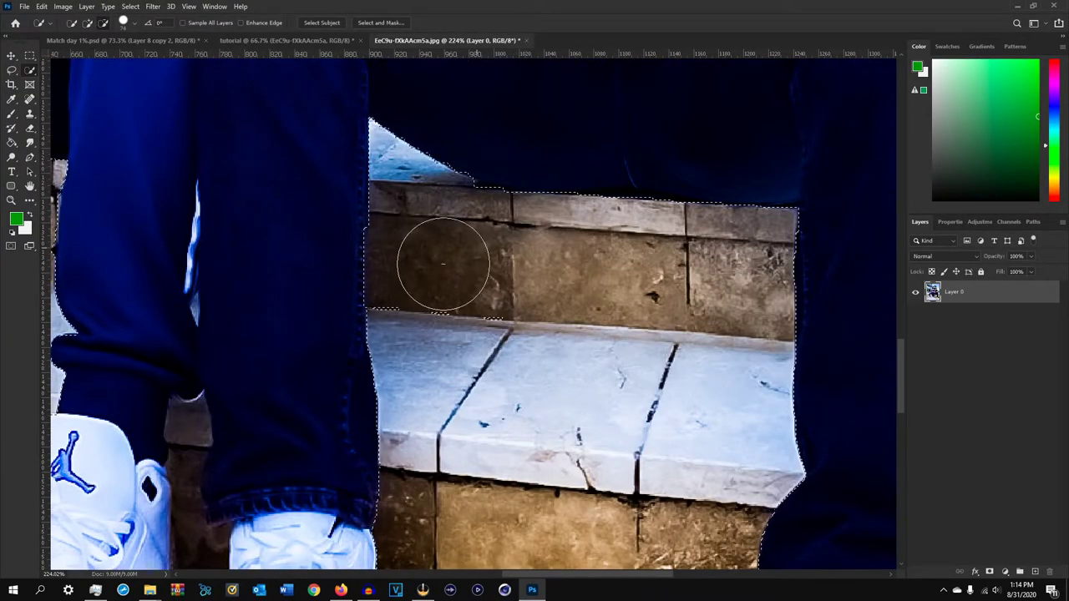
scroll(504, 296, "down", 3)
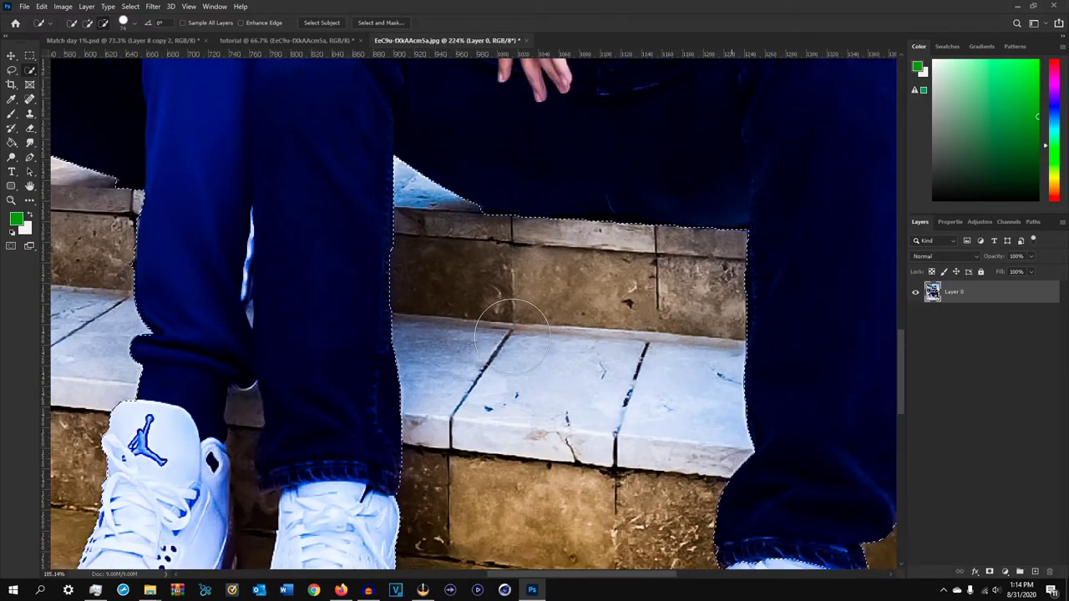
mouse_move(405, 361)
left_mouse_down()
mouse_move(493, 263)
mouse_move(280, 171)
left_mouse_up()
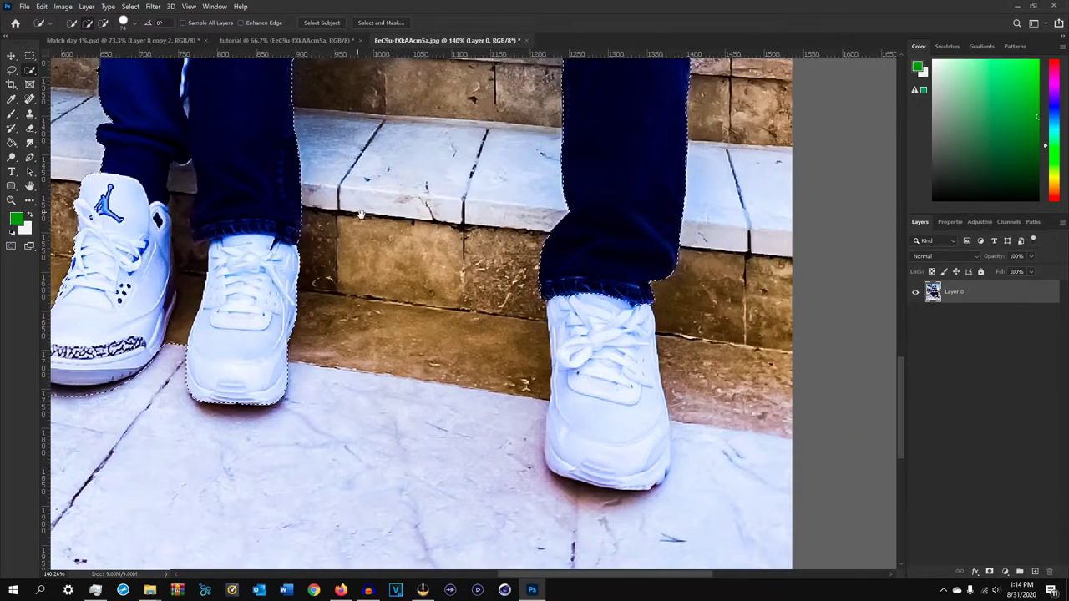
Add the black-shirted man's remaining white shoe to the selection and tighten the selection under the blue-shirted man's sneaker beside the other shoe
left_click(611, 370)
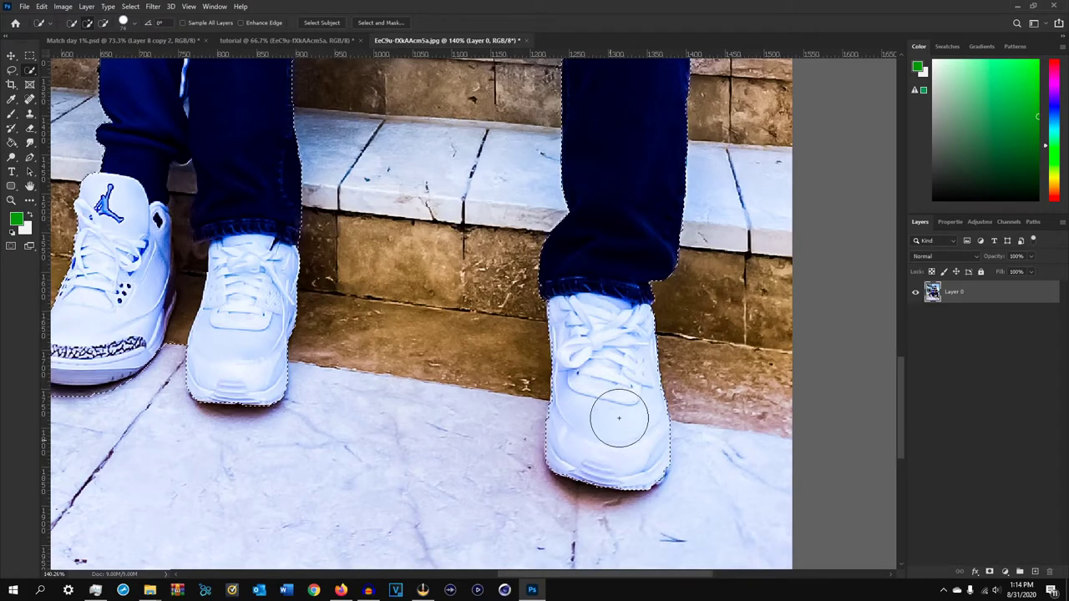
mouse_move(314, 321)
left_mouse_down()
mouse_move(649, 383)
mouse_move(683, 444)
left_mouse_up()
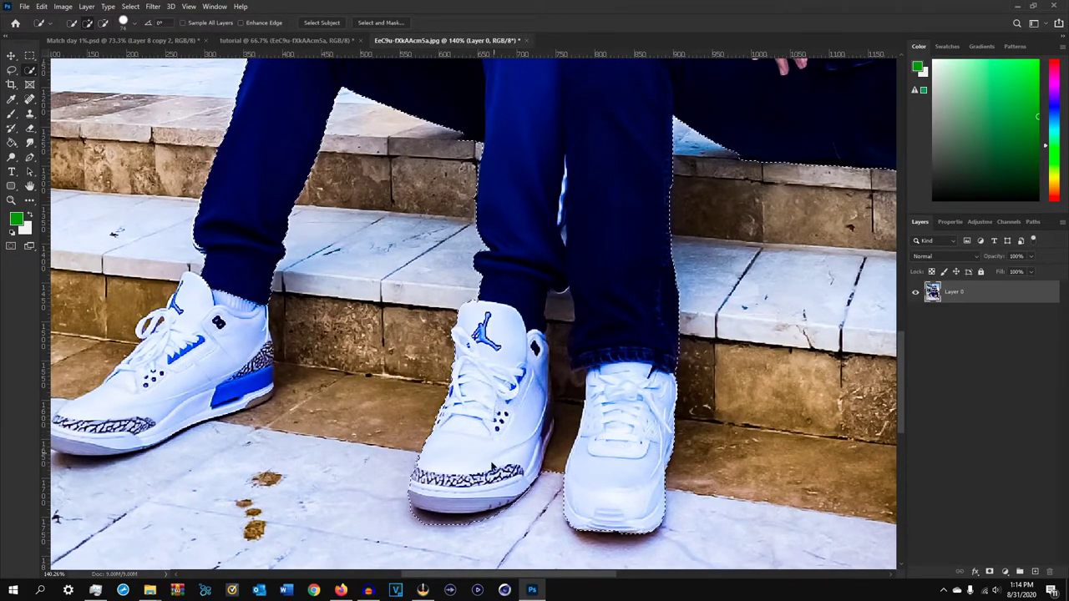
scroll(509, 456, "down", 1)
scroll(522, 443, "up", 3)
left_click_drag(556, 460, 609, 313)
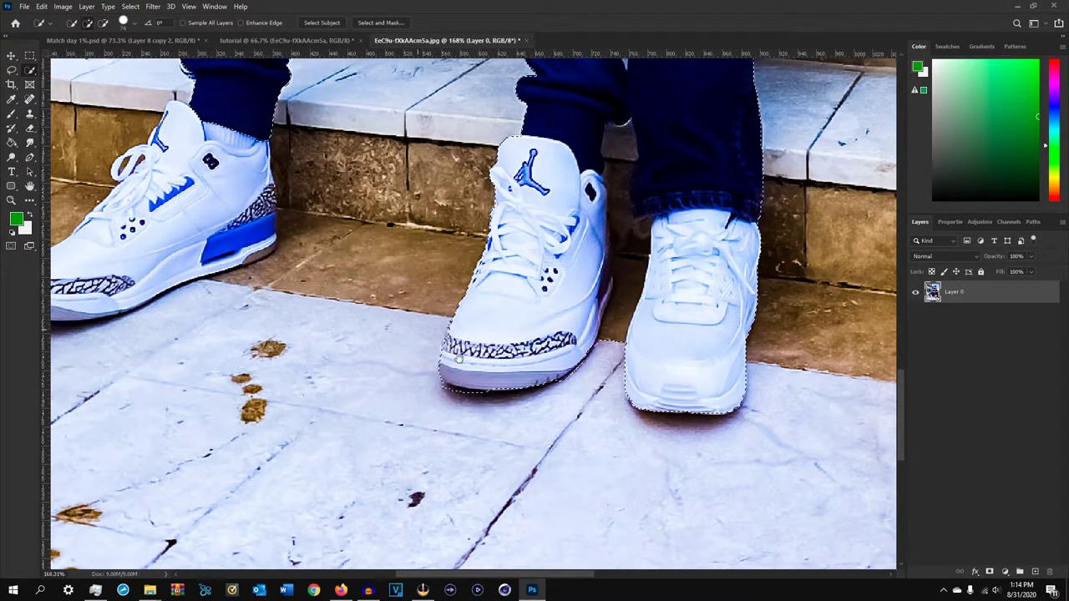
Subtract the background gap between the black-shirted man's elbow, thigh and torso from the selection, using a 15 px brush
left_click_drag(410, 322, 549, 443)
mouse_move(309, 330)
left_mouse_down()
mouse_move(342, 284)
mouse_move(326, 317)
mouse_move(259, 376)
mouse_move(205, 401)
left_mouse_up()
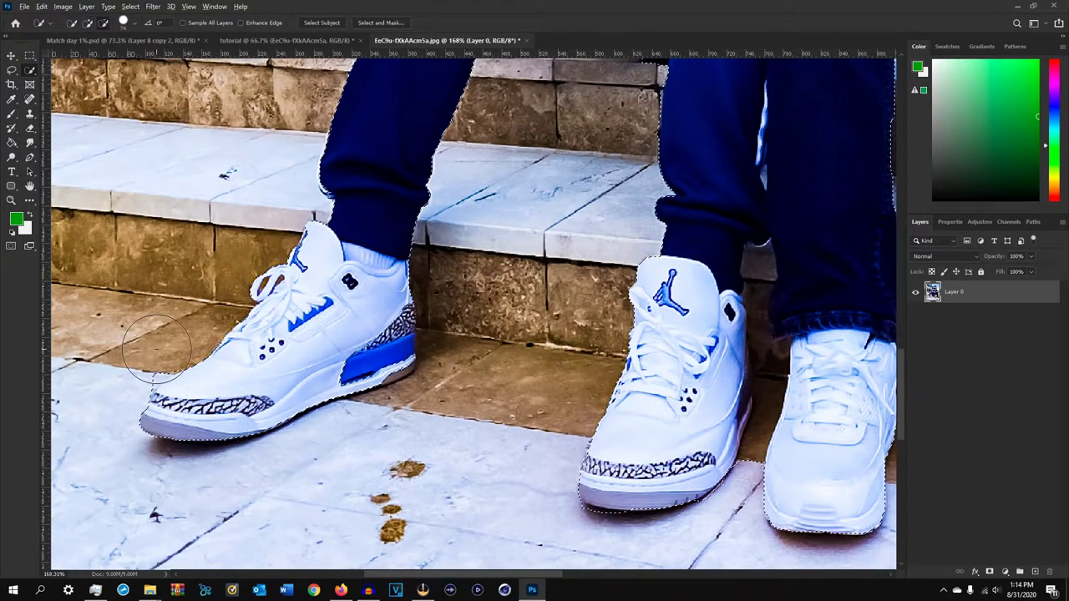
left_click_drag(426, 309, 410, 340)
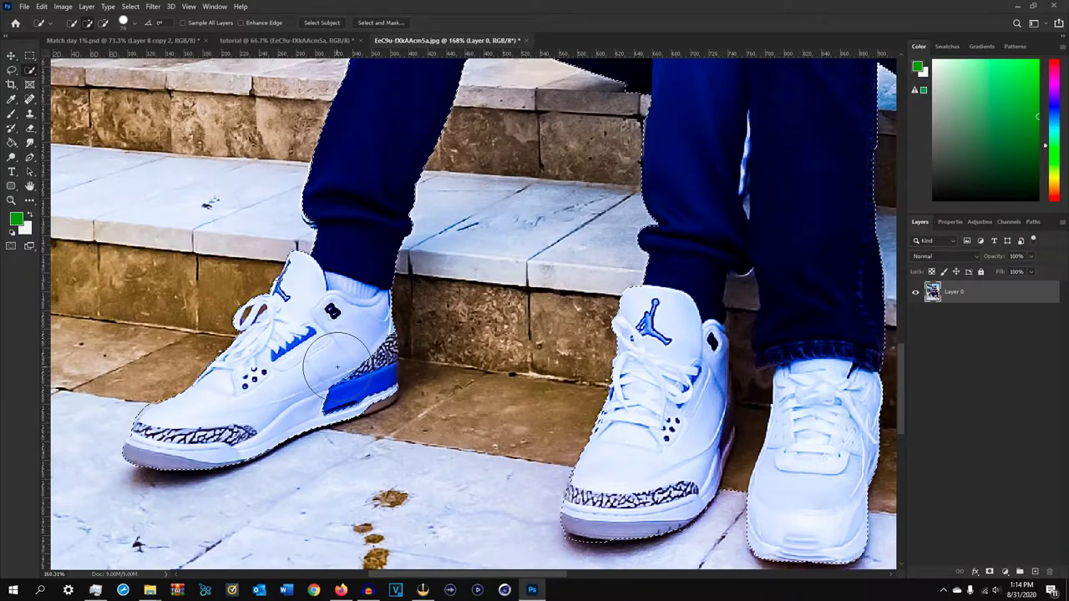
left_click_drag(533, 262, 362, 432)
scroll(381, 401, "down", 2)
left_click_drag(393, 324, 494, 504)
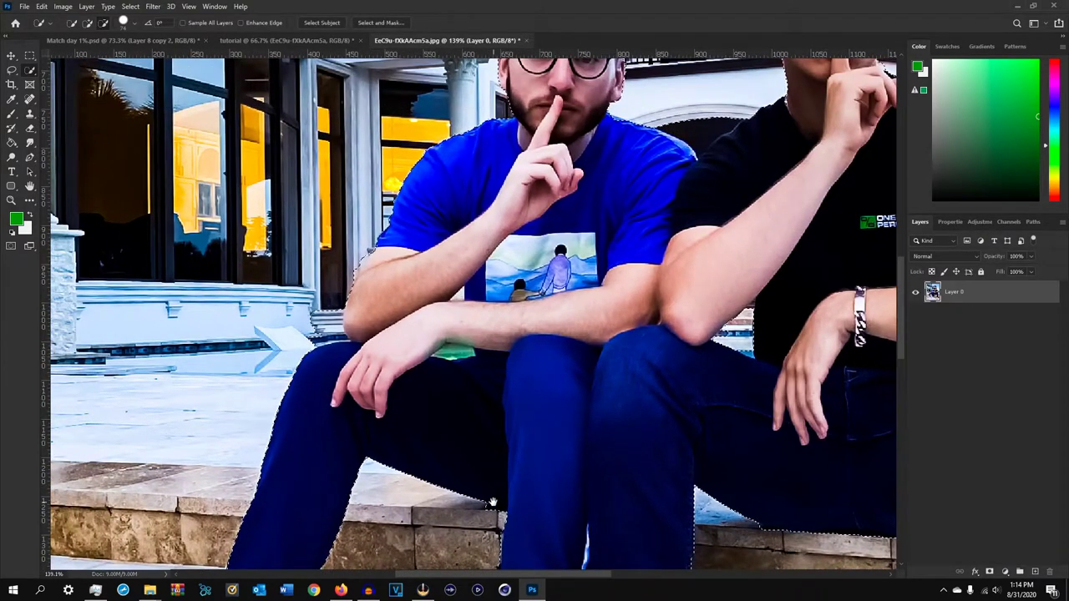
left_click_drag(557, 396, 468, 394)
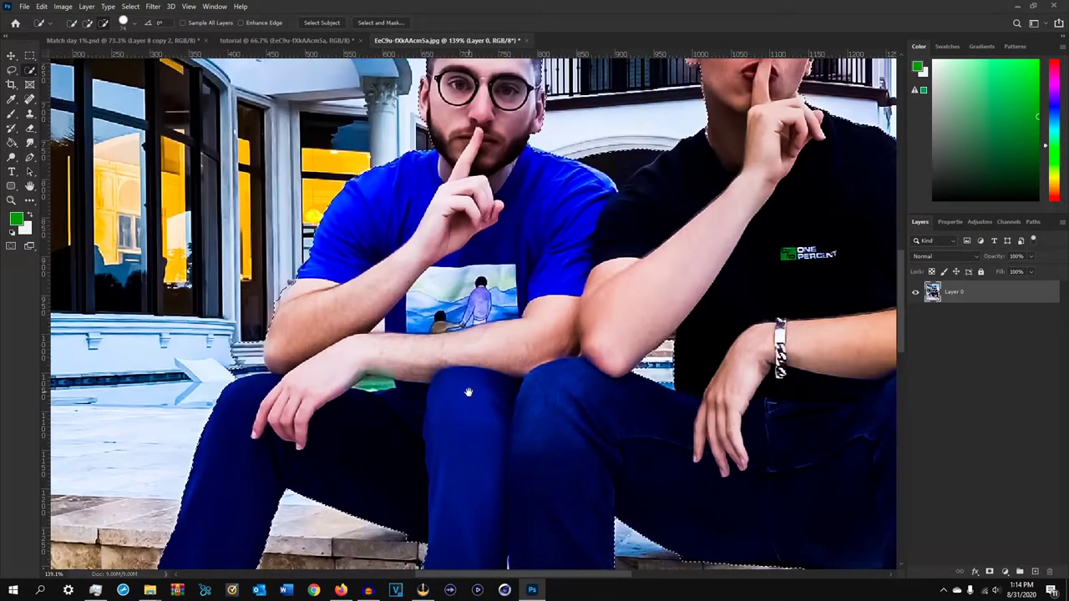
scroll(246, 346, "up", 3)
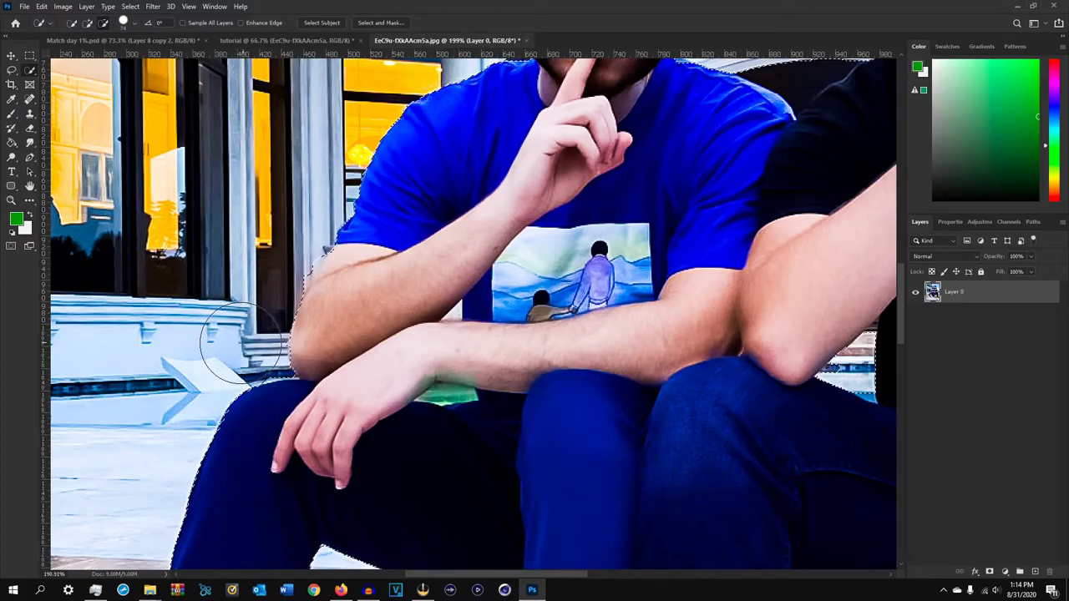
right_click(832, 405, "alt")
scroll(823, 340, "up", 3)
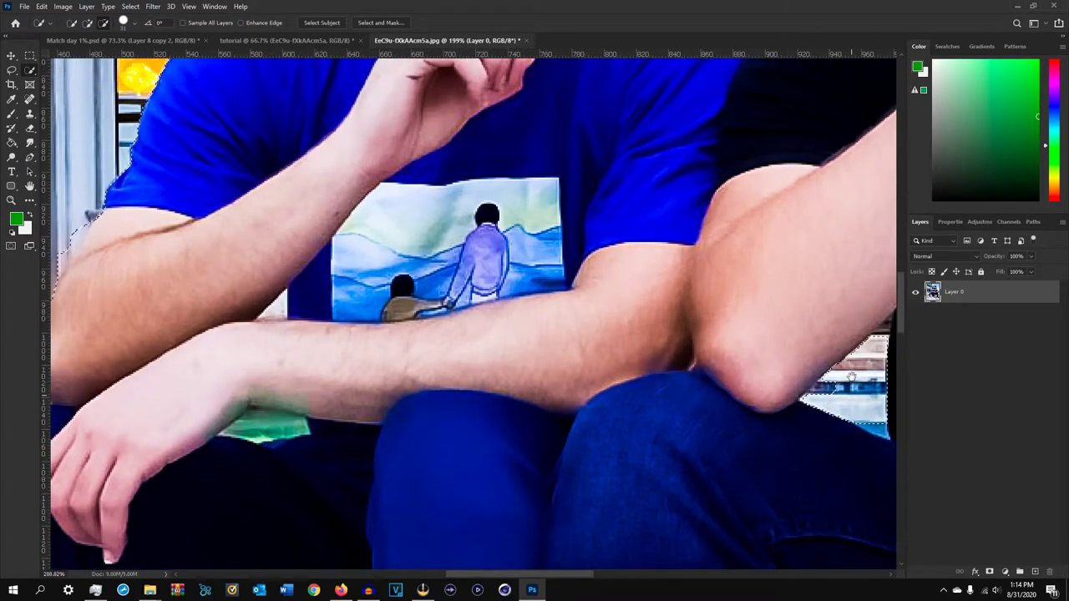
left_click_drag(812, 342, 416, 289)
scroll(372, 364, "up", 5)
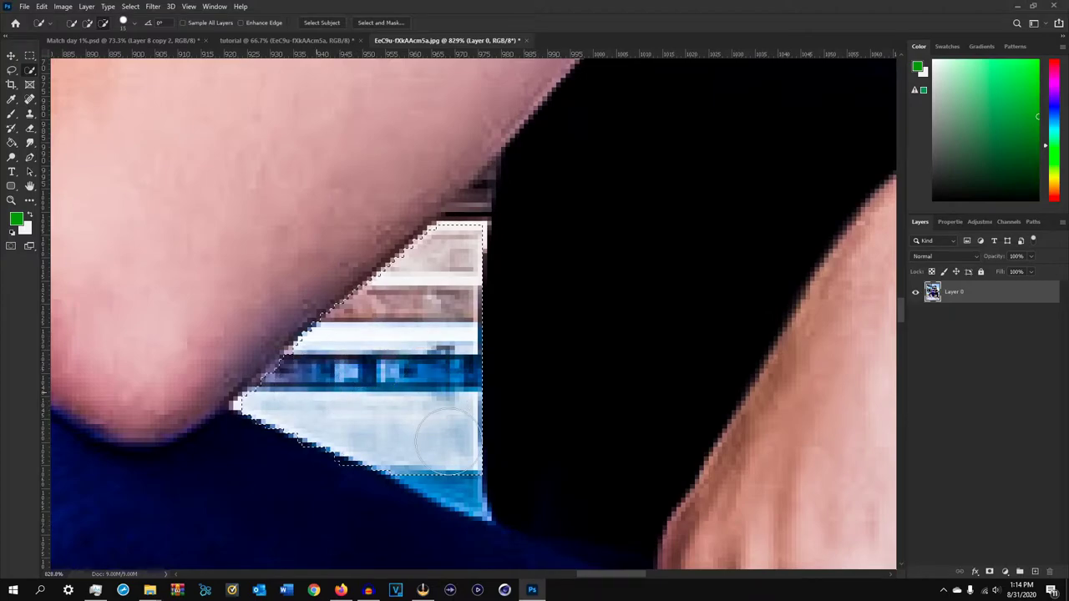
scroll(535, 413, "down", 8)
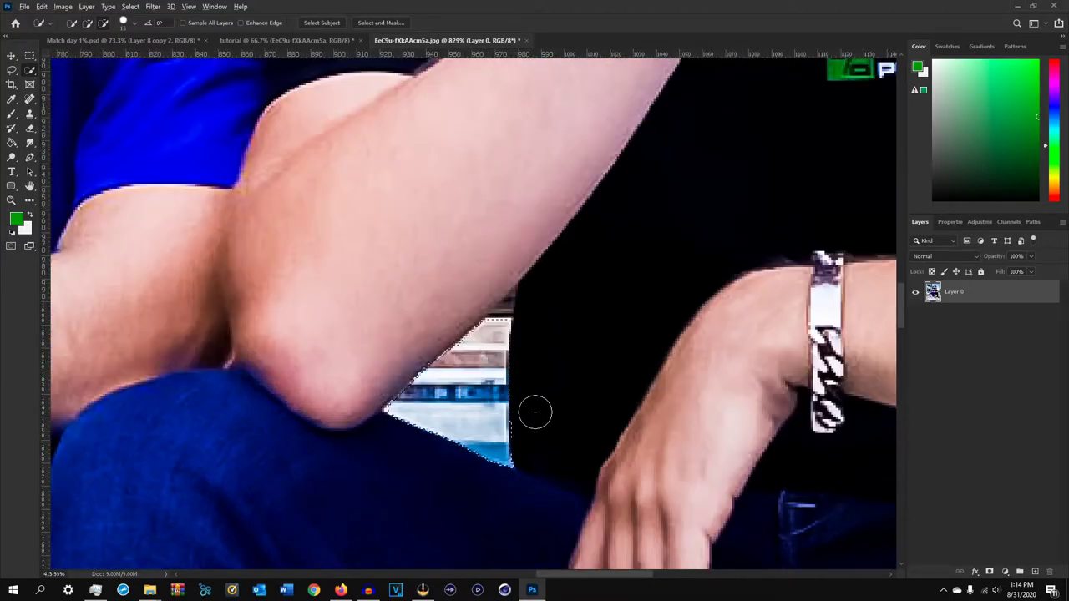
scroll(534, 411, "down", 5)
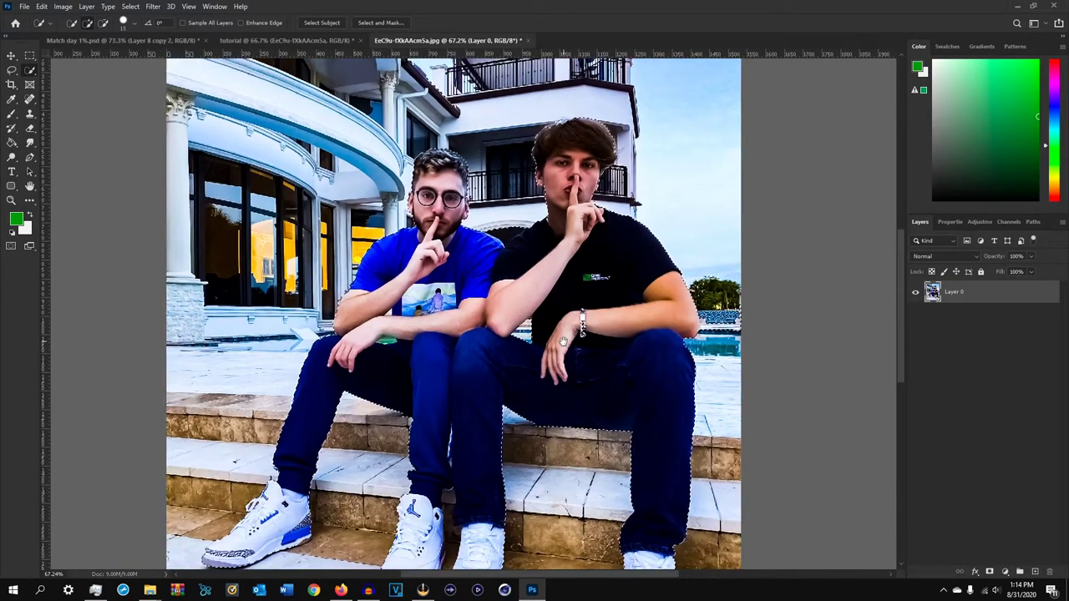
Show the selection as a Quick Mask and ready the Brush tool with black as the foreground color
left_click_drag(564, 343, 548, 302)
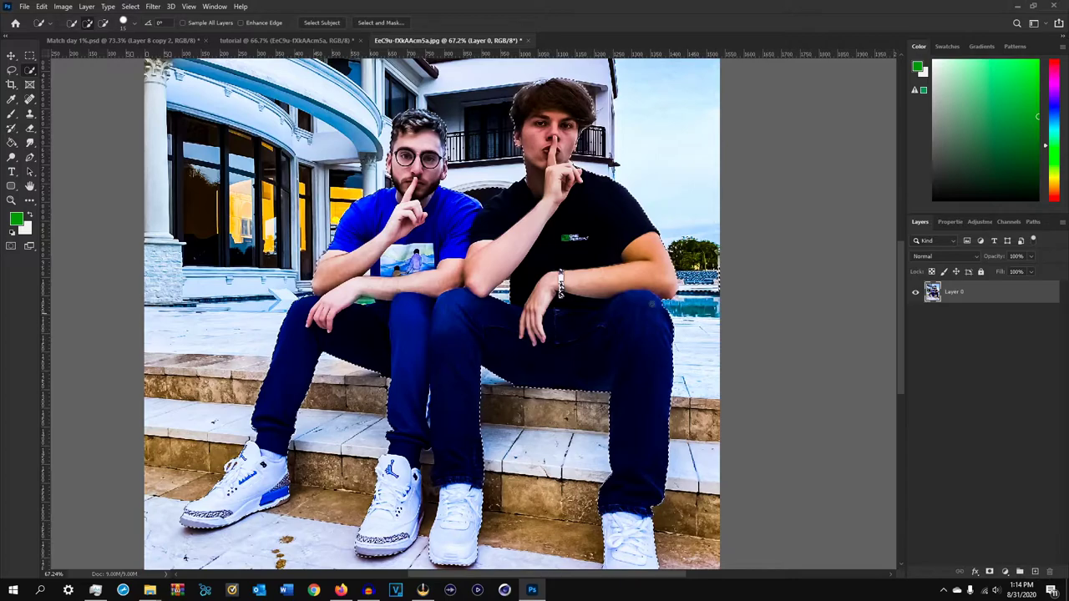
key("q")
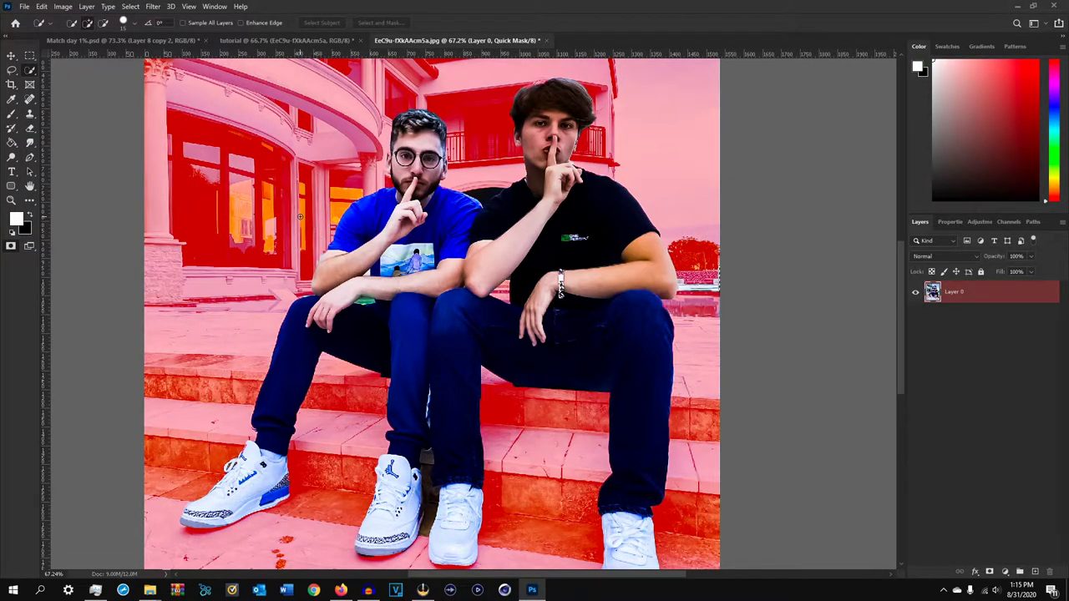
key("b")
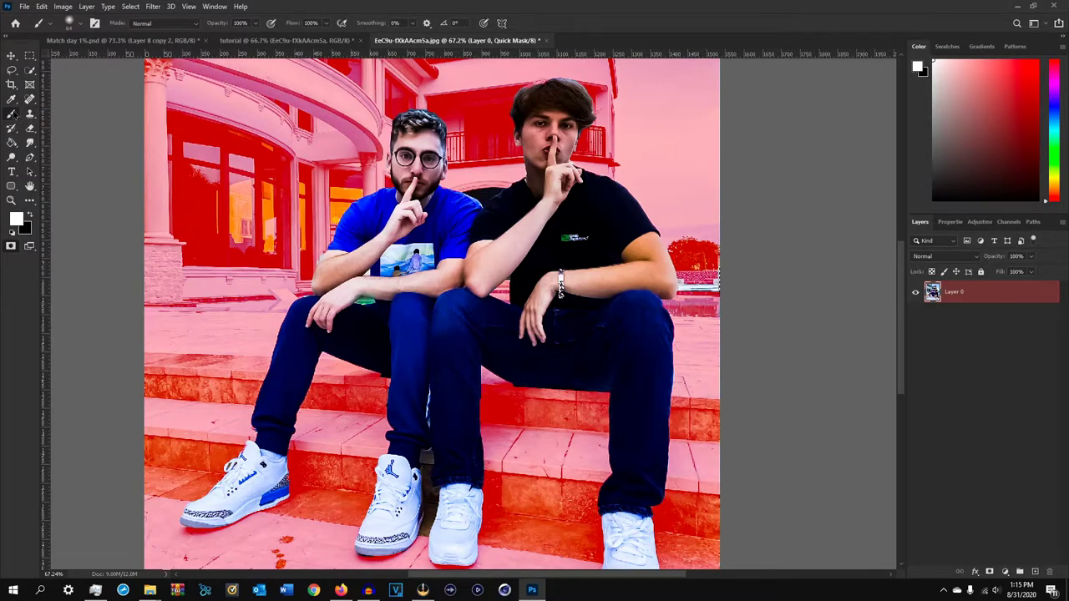
scroll(341, 108, "up", 9)
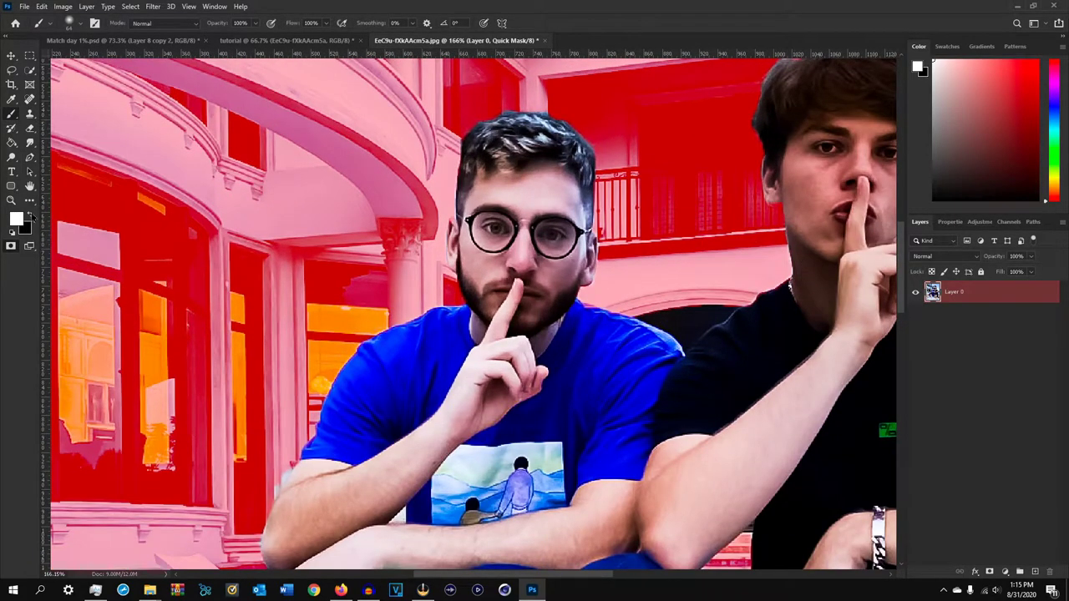
left_click(31, 214)
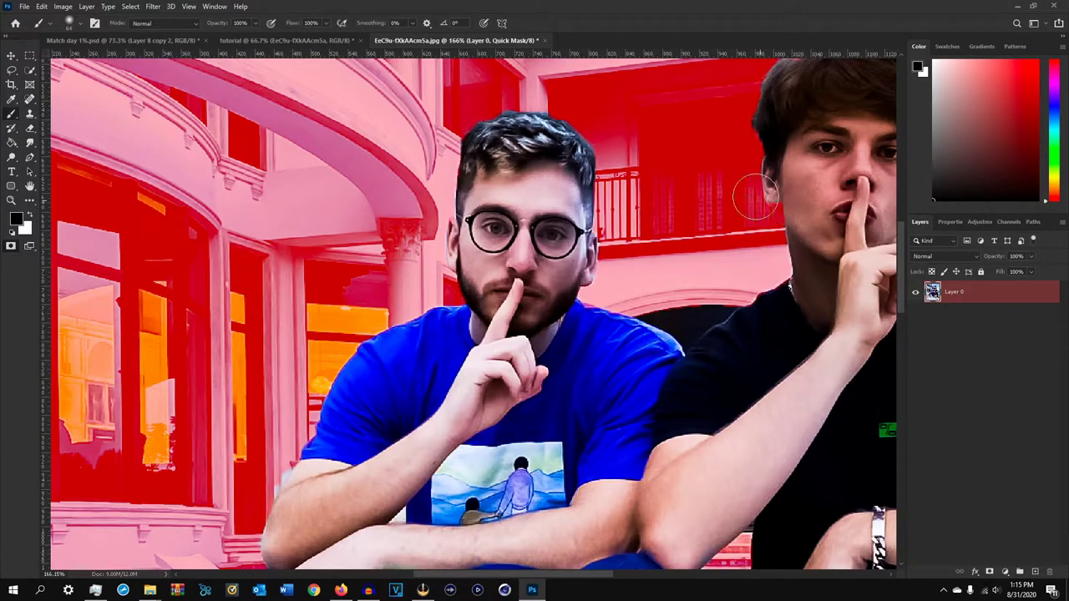
Using a small soft brush and white, restore the masked hair edge above the blue-shirted man's ear on the side facing the house windows
scroll(680, 236, "up", 2)
scroll(480, 146, "up", 2)
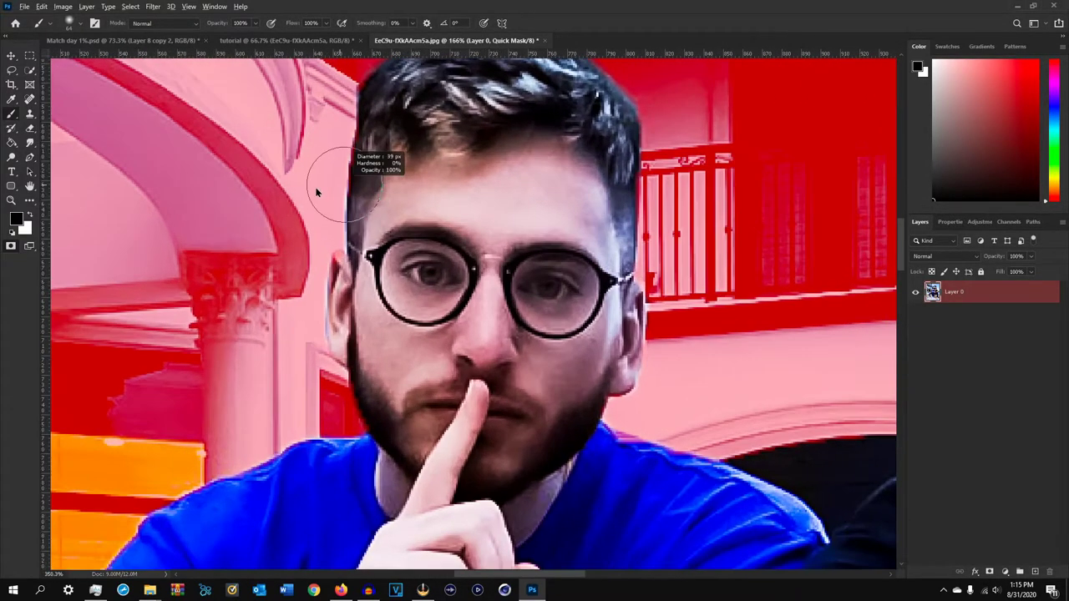
scroll(318, 179, "up", 3)
scroll(343, 208, "up", 2)
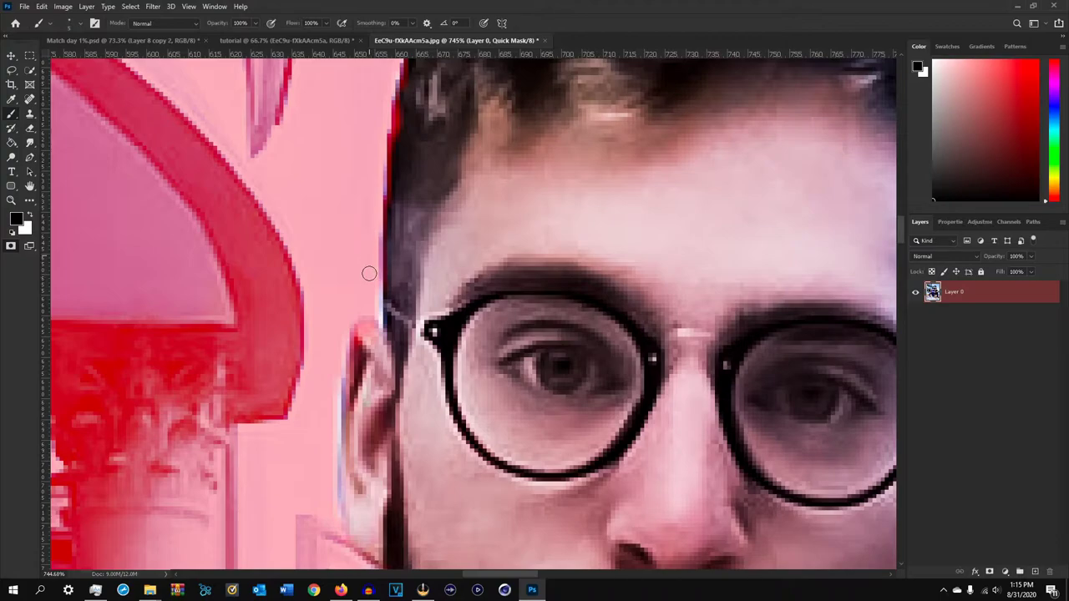
key("x")
key("x")
key("x")
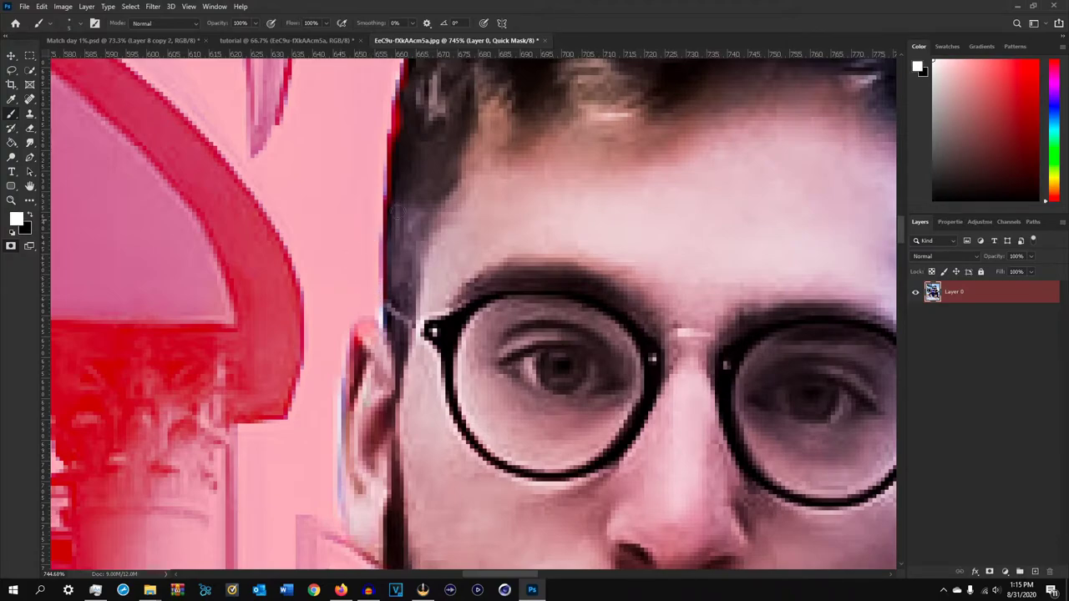
left_click_drag(410, 165, 387, 249)
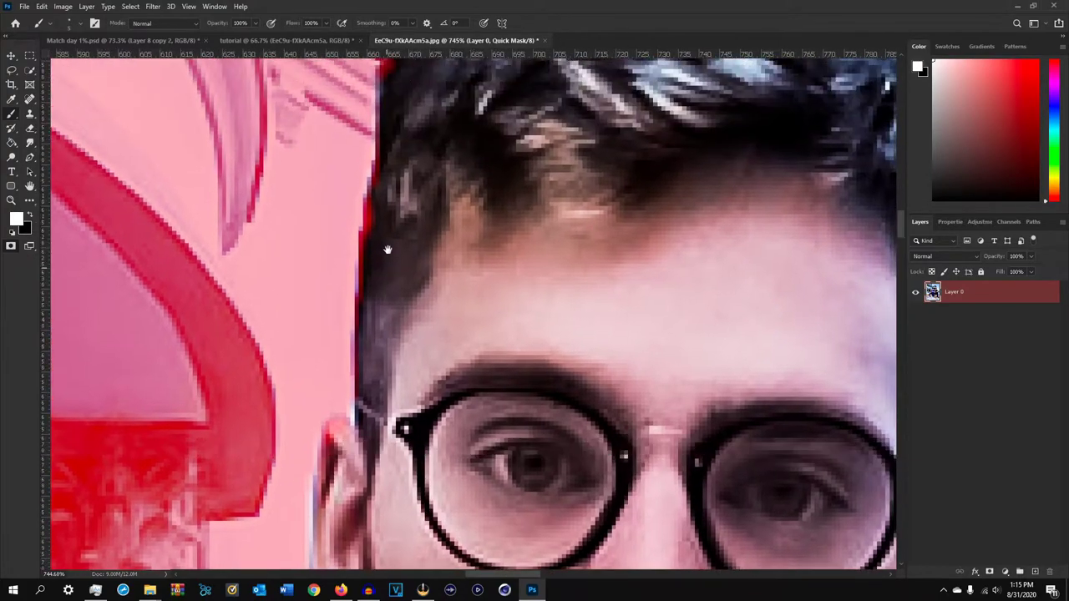
scroll(390, 180, "up", 6)
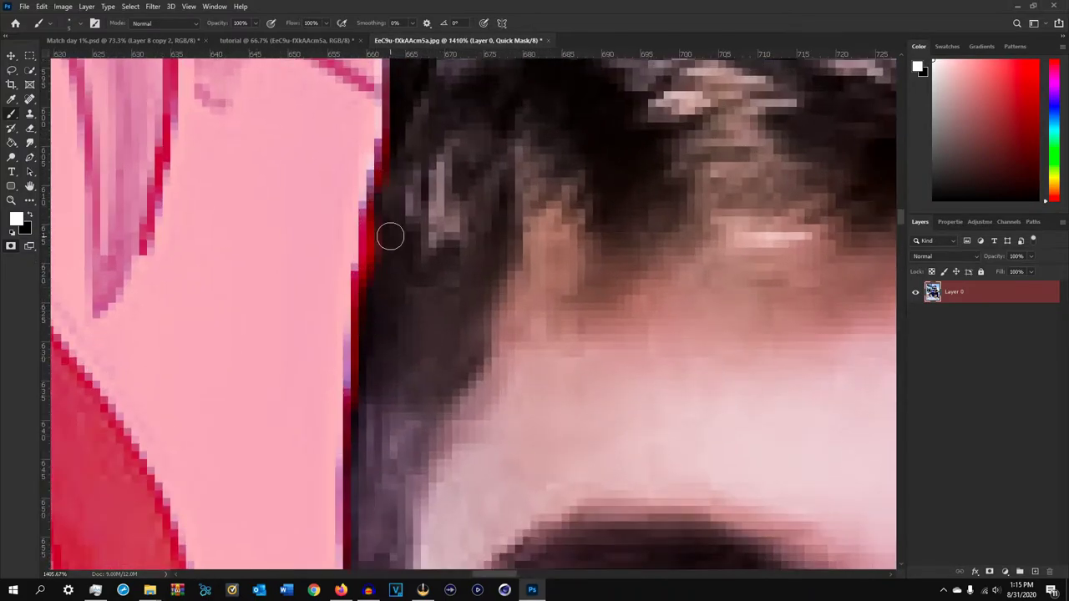
scroll(390, 236, "down", 3, "alt")
key("x")
key("x")
key("x")
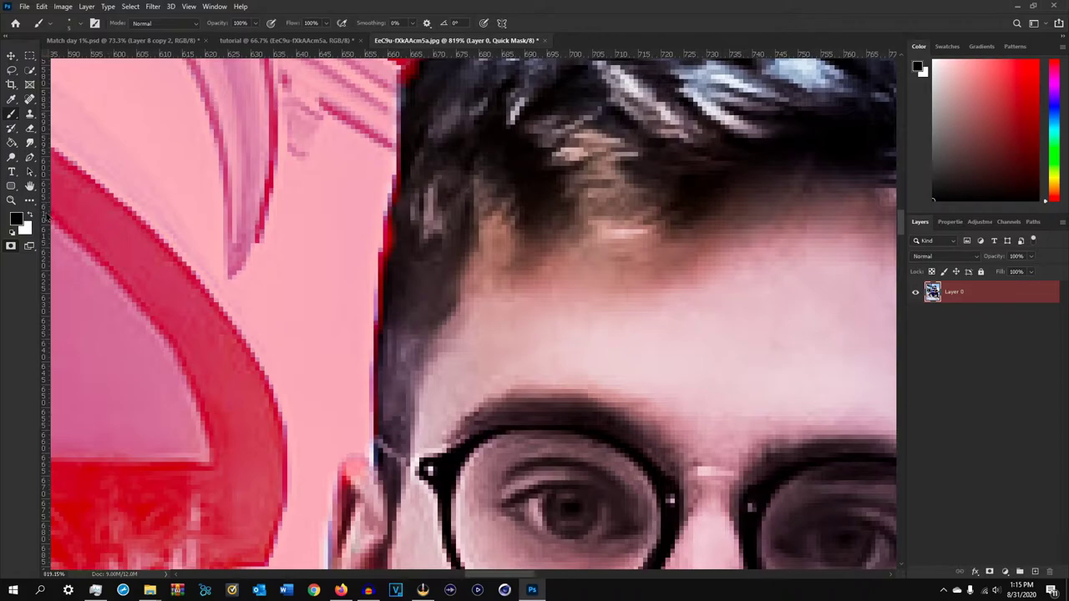
left_click(30, 214)
left_click_drag(400, 214, 390, 294)
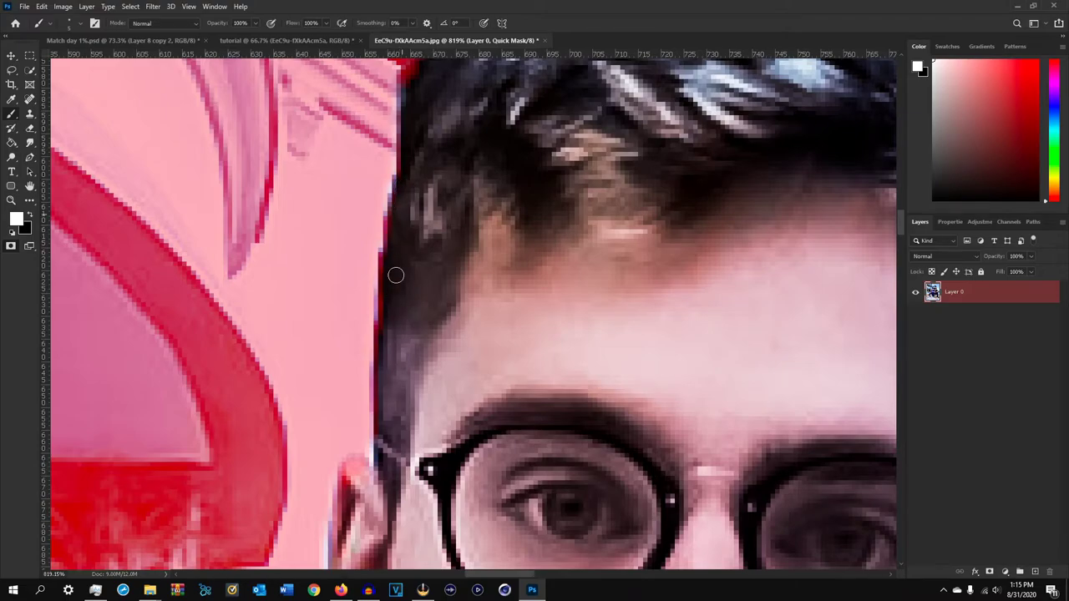
Set a soft 13 px brush with black and refine the mask around the outer edge of the blue-shirted man's hair
left_click_drag(443, 269, 388, 399)
scroll(436, 177, "down", 5)
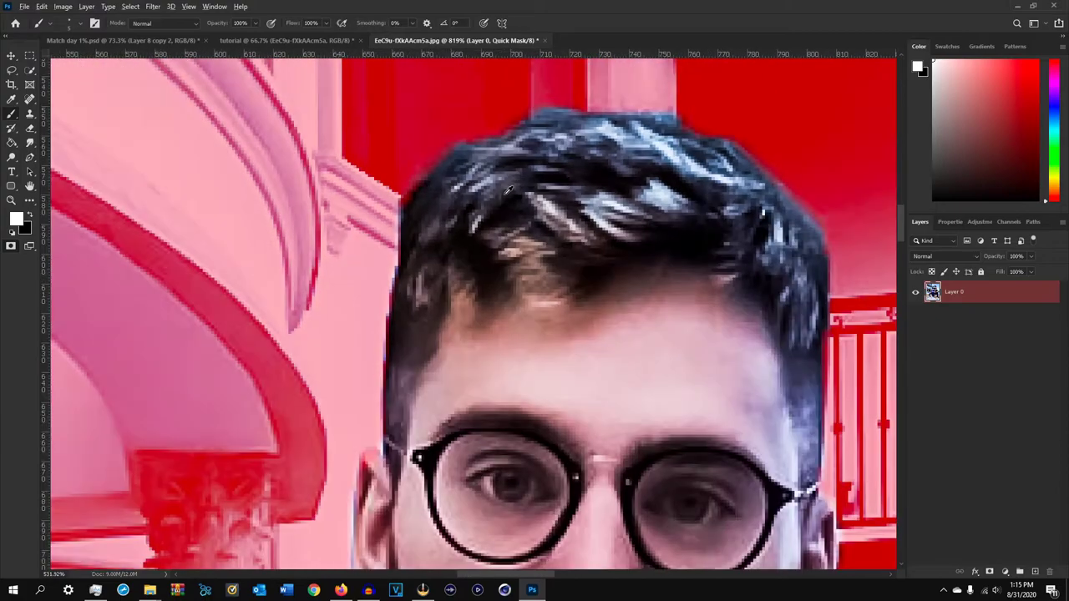
key("x")
scroll(437, 112, "up", 5)
right_click(443, 108, "alt")
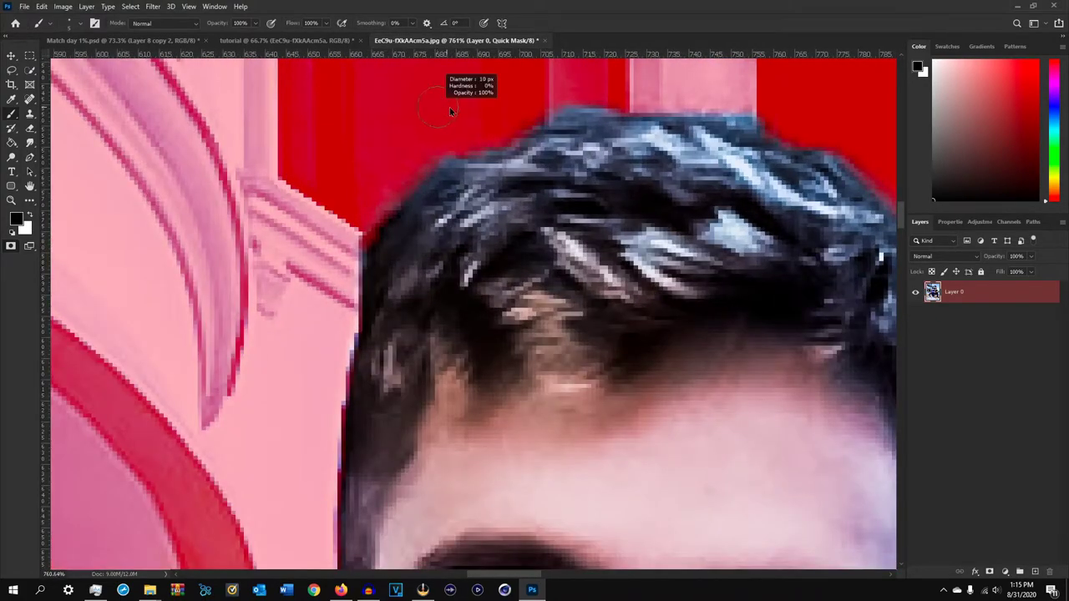
left_click_drag(462, 105, 455, 106)
right_click(404, 194, "alt")
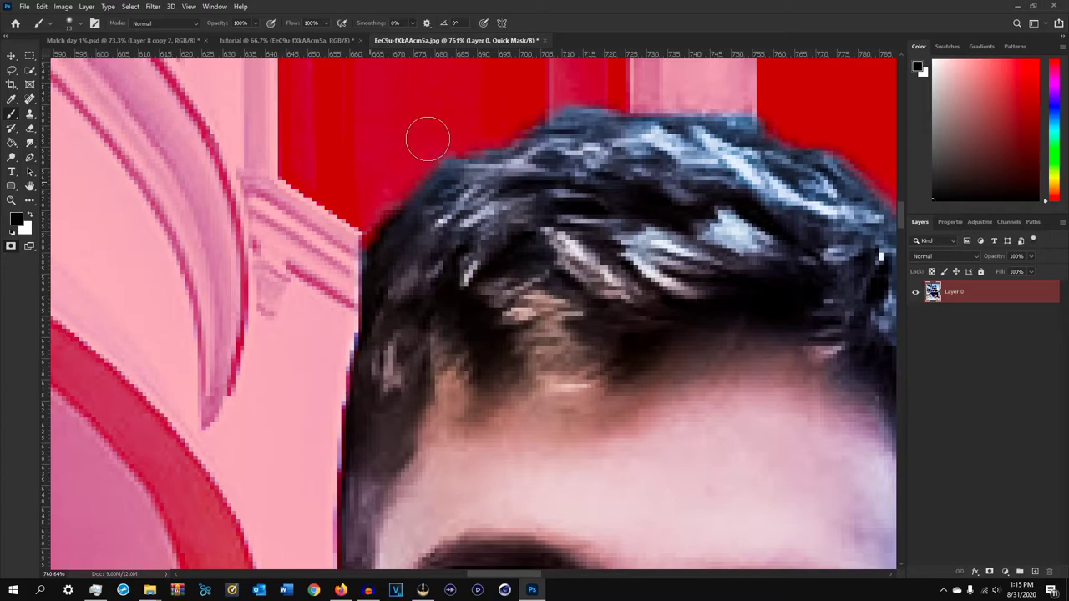
left_click_drag(504, 108, 337, 156)
mouse_move(420, 124)
left_mouse_down()
mouse_move(534, 167)
mouse_move(704, 198)
mouse_move(789, 229)
left_mouse_up()
left_click_drag(828, 306, 532, 87)
left_click_drag(607, 309, 556, 70)
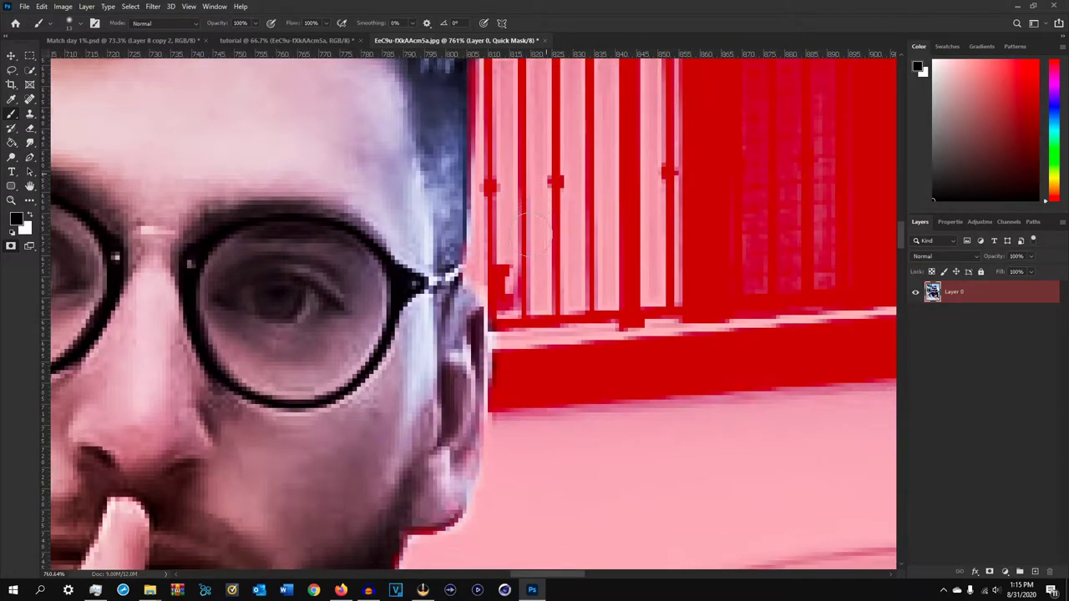
Paint white over the blue-shirted man's beard edge below the ear and the top edge of his shirt shoulder to restore them
left_click_drag(589, 373, 565, 88)
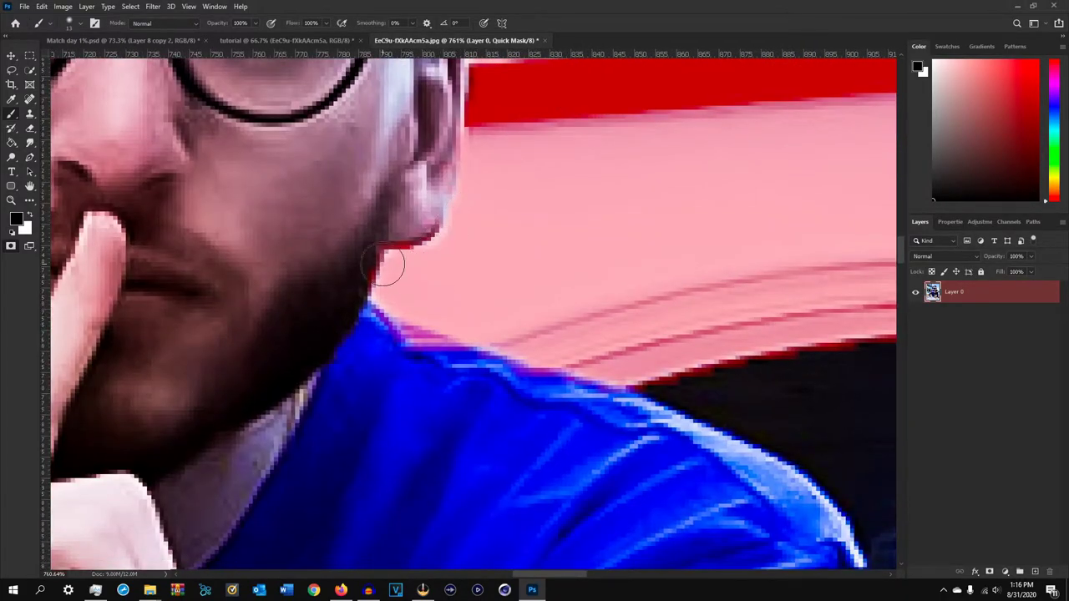
scroll(368, 250, "up", 1)
key("x")
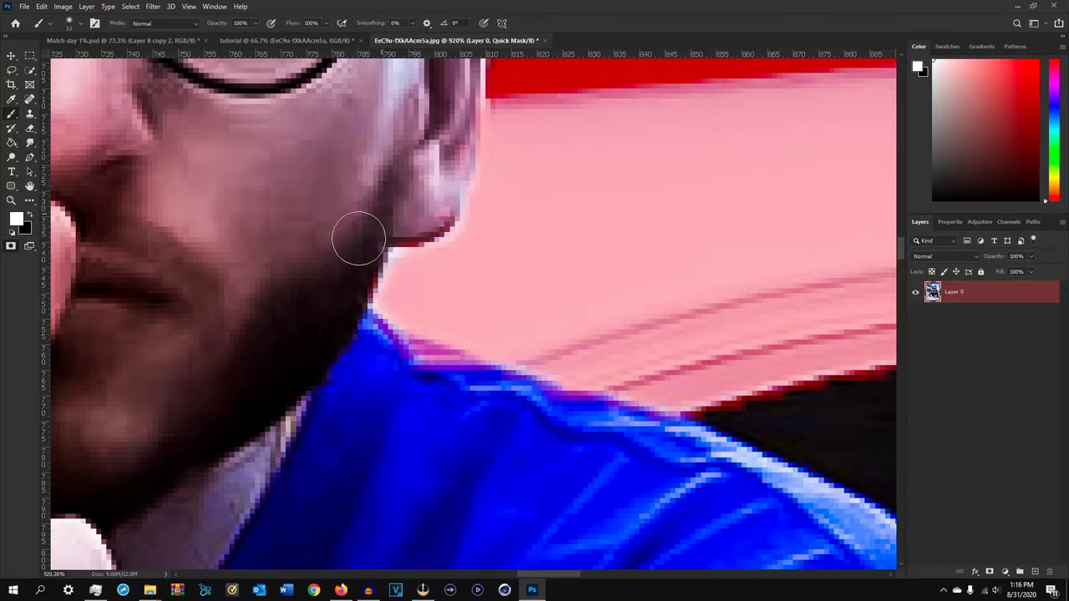
scroll(484, 258, "down", 2)
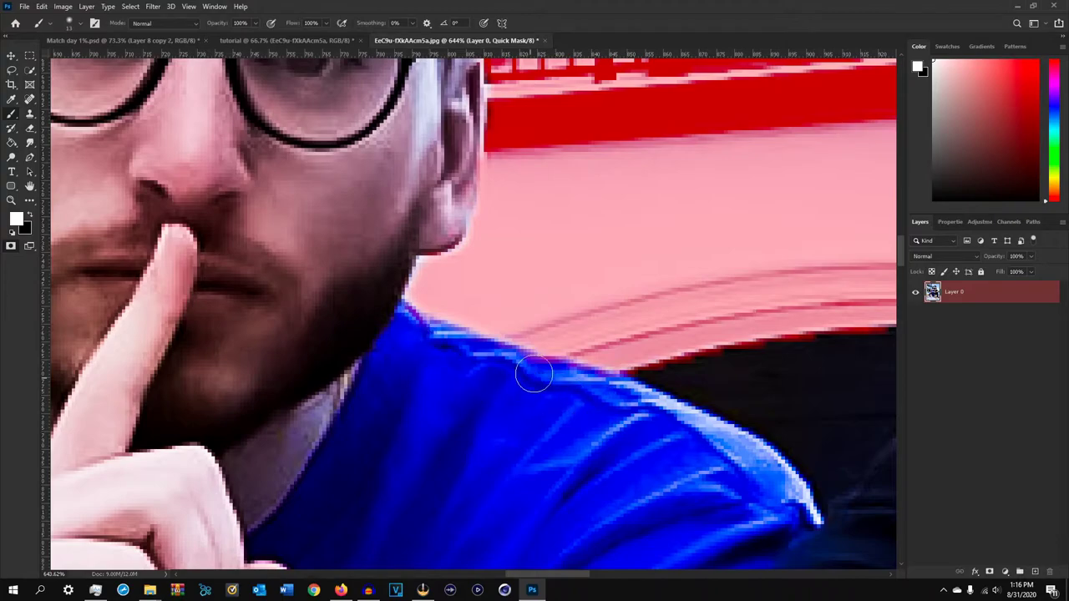
Refine the mask around the blue-shirted man's earlobe and jaw with a smaller brush, restoring the lobe's lower edge in white
scroll(530, 375, "up", 2)
key("x")
scroll(477, 303, "up", 2)
left_click_drag(545, 158, 477, 258)
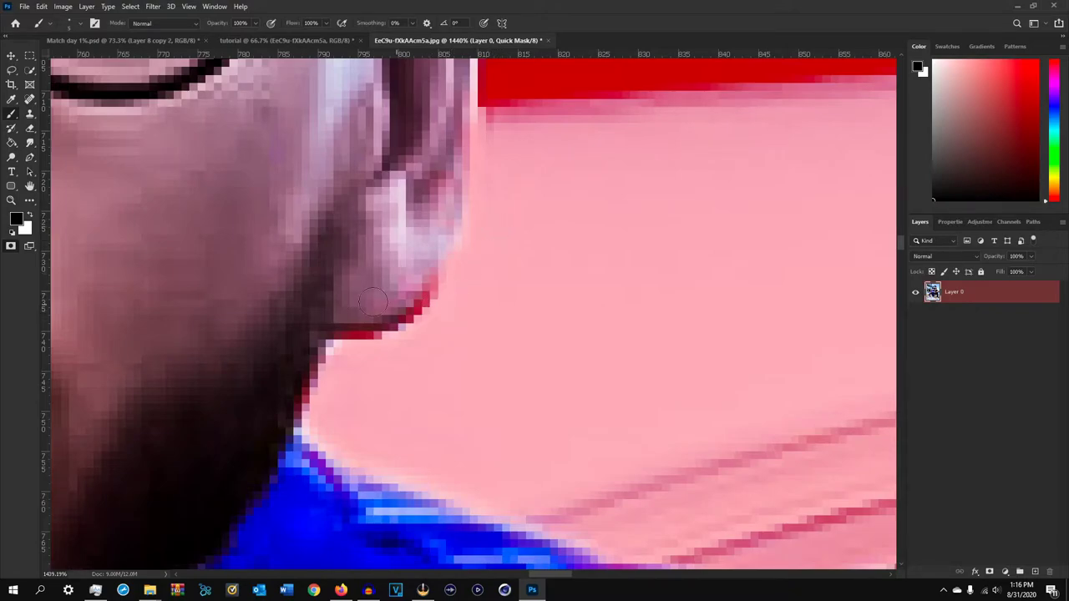
key("x")
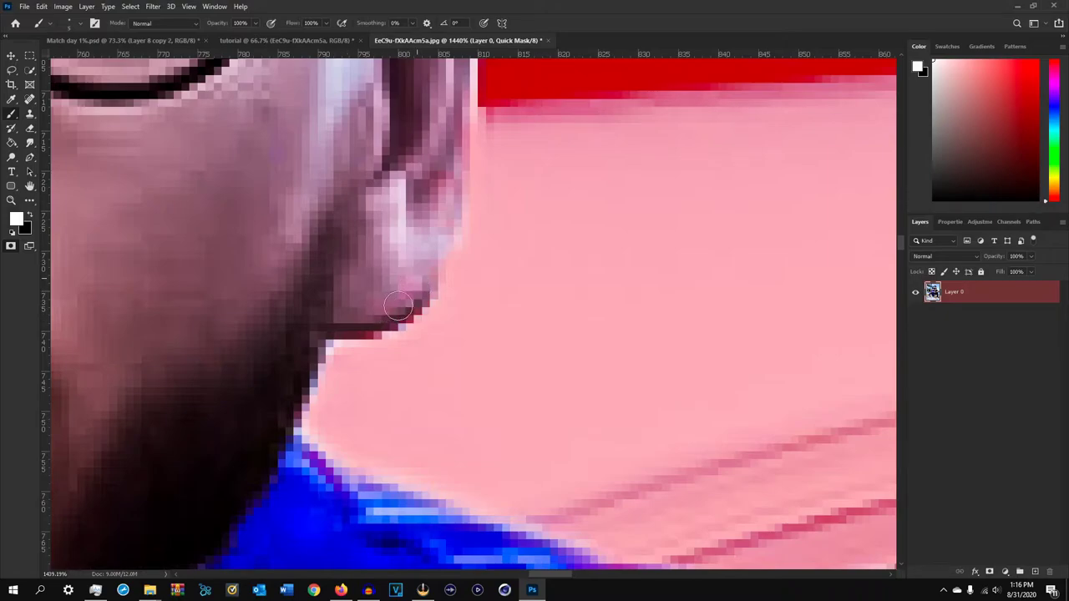
Mask the dark archway gap between the two men's shoulders with black and touch up the shirt edges in white
scroll(437, 353, "down", 5)
left_click_drag(566, 361, 430, 186)
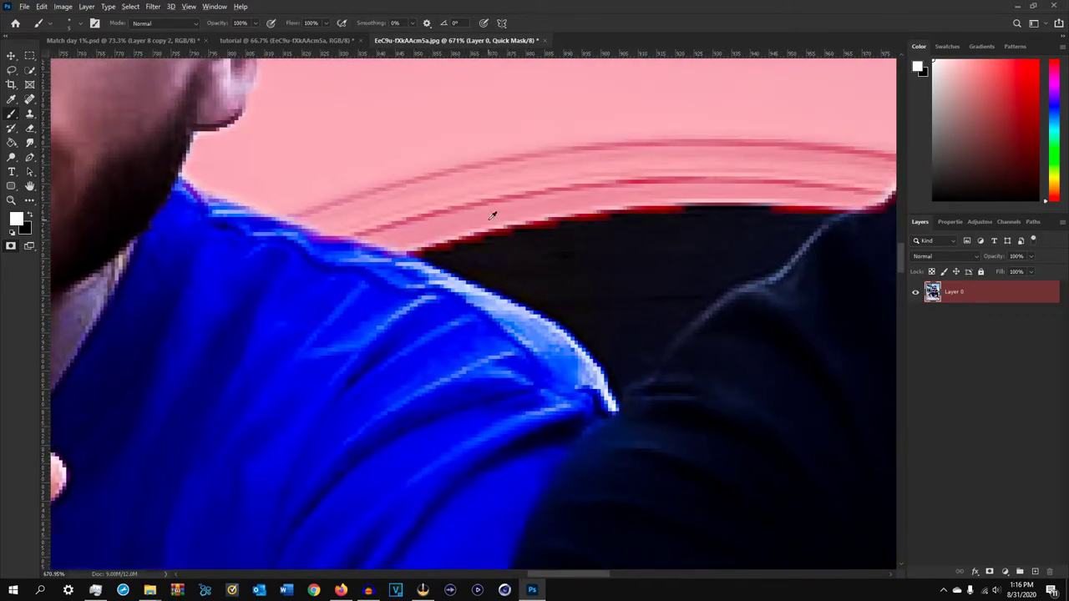
scroll(622, 231, "down", 1)
mouse_move(581, 206)
left_mouse_down()
mouse_move(707, 219)
mouse_move(751, 196)
mouse_move(582, 211)
mouse_move(489, 202)
mouse_move(542, 225)
mouse_move(457, 206)
mouse_move(516, 230)
mouse_move(669, 249)
left_mouse_up()
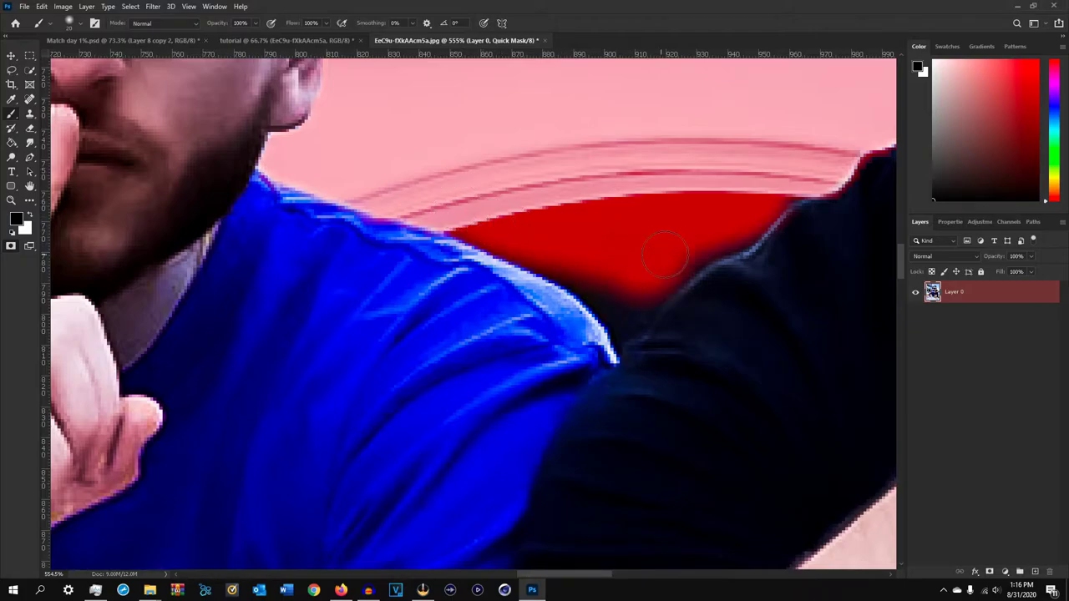
scroll(668, 250, "up", 1)
mouse_move(614, 310)
left_mouse_down()
mouse_move(599, 322)
mouse_move(587, 289)
mouse_move(574, 317)
mouse_move(559, 258)
mouse_move(741, 233)
mouse_move(815, 198)
left_mouse_up()
scroll(815, 198, "up", 1)
left_click_drag(752, 175, 404, 239)
key("x")
left_click_drag(699, 135, 492, 262)
Quick-select the background gap between the two middle sneakers up to the trouser legs, fill it with black in the mask, and deselect
scroll(612, 200, "down", 10)
left_click_drag(647, 257, 621, 119)
left_click_drag(615, 320, 713, 165)
left_click_drag(686, 379, 668, 167)
scroll(451, 283, "up", 10)
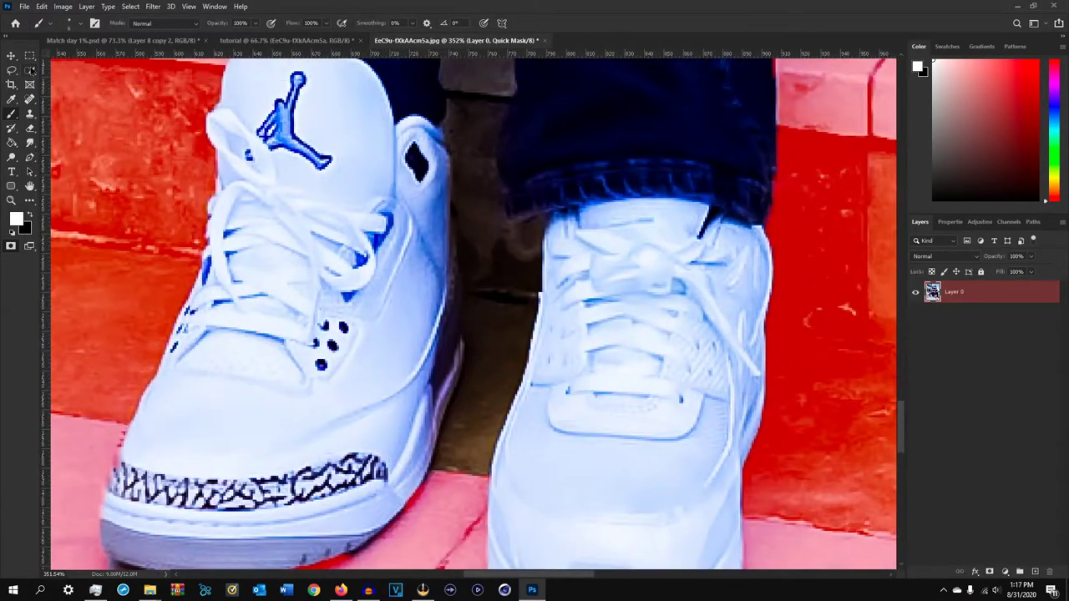
left_click(30, 70)
mouse_move(482, 341)
left_mouse_down()
mouse_move(477, 417)
mouse_move(502, 357)
left_mouse_up()
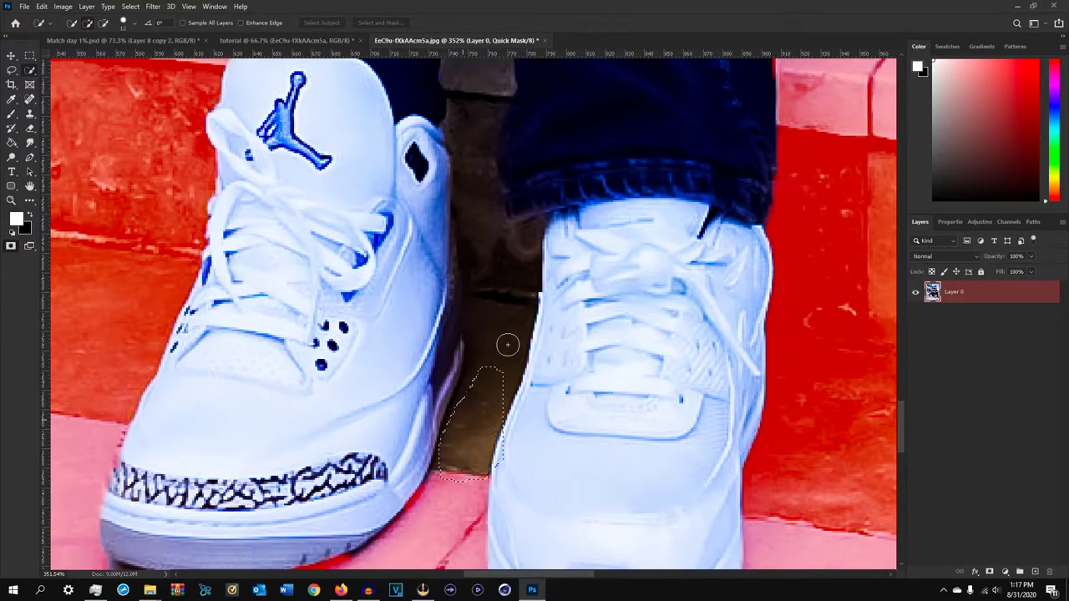
scroll(573, 244, "down", 3)
key("]")
key("]")
key("]")
key("]")
key("]")
key("]")
left_click_drag(682, 98, 645, 291)
left_click_drag(369, 380, 386, 227)
mouse_move(392, 417)
left_mouse_down("alt")
mouse_move(359, 451)
mouse_move(423, 465)
left_mouse_up("alt")
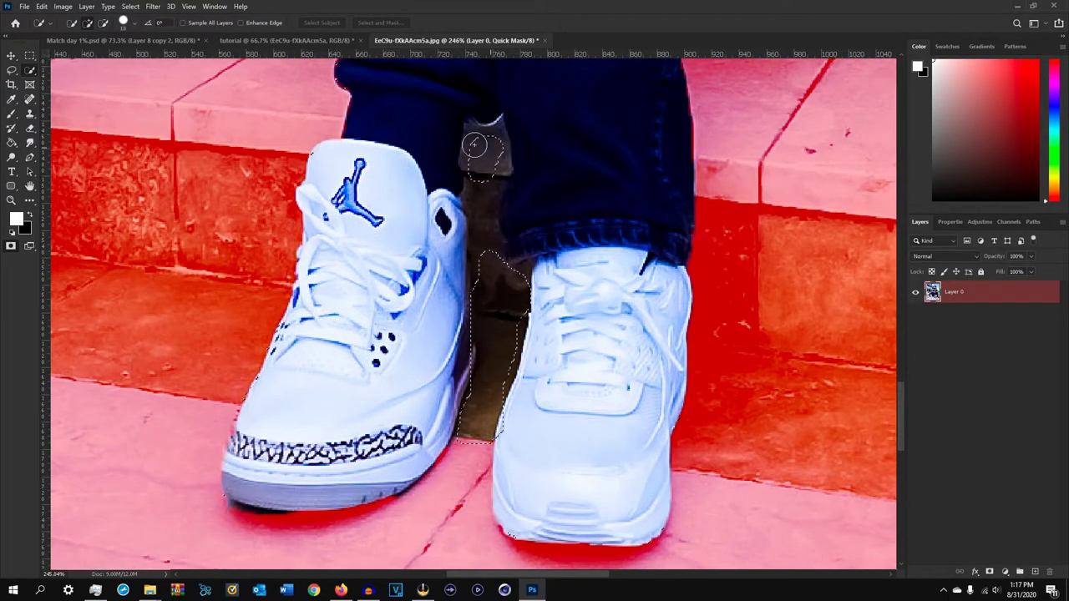
scroll(526, 290, "up", 1)
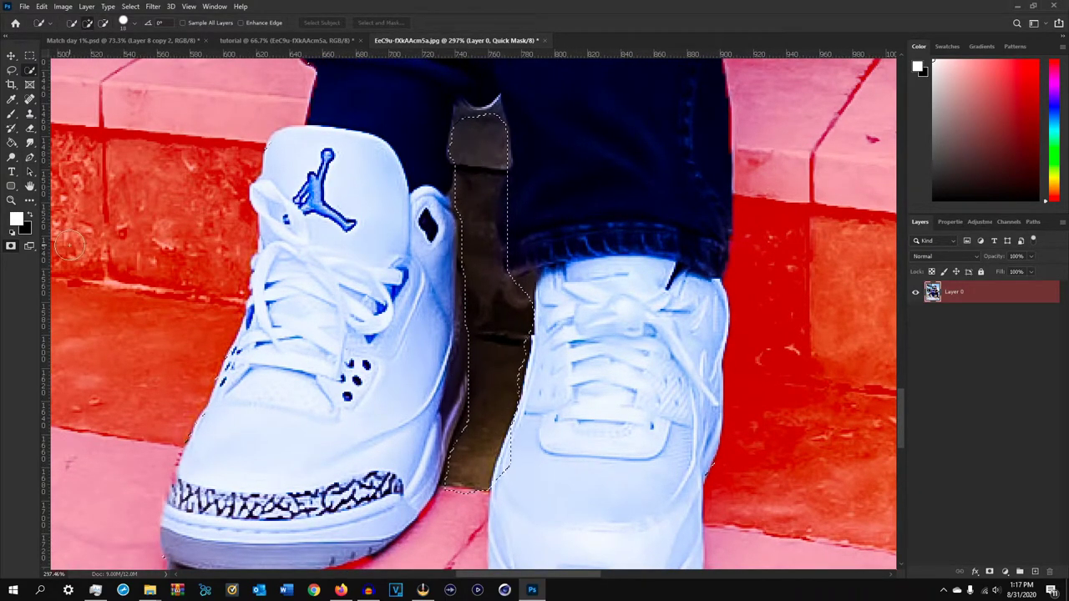
key("x")
key("alt+BackSpace")
key("ctrl+d")
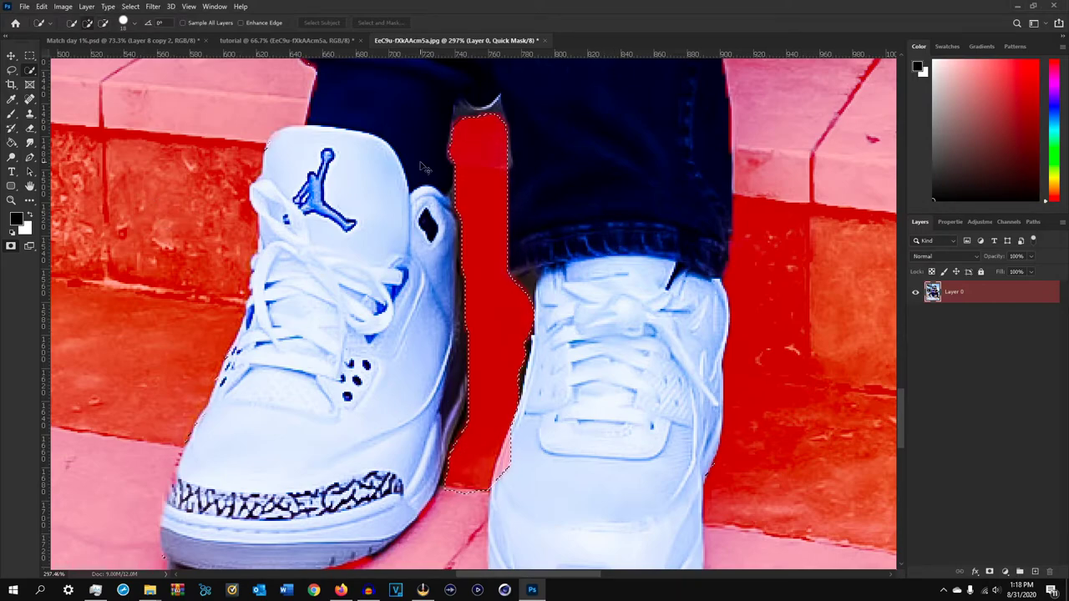
Restore the inner toe edge of the black-shirted man's sneaker in white and mask the background slivers along the shoe gap with black
key("b")
scroll(558, 382, "up", 4)
key("x")
key("]")
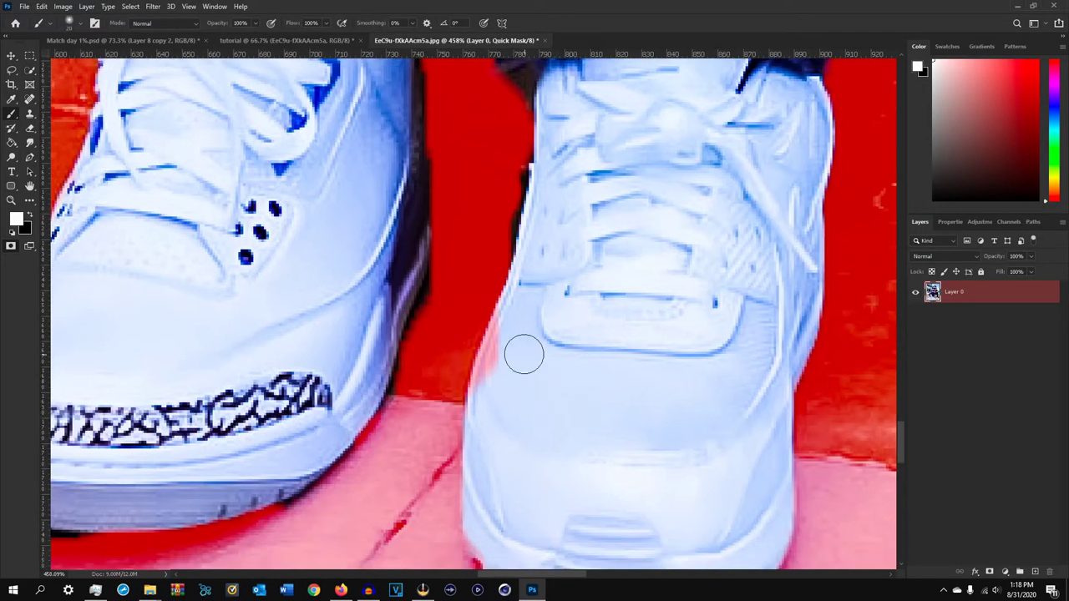
left_click_drag(497, 353, 476, 382)
scroll(475, 382, "up", 3)
key("x")
left_click_drag(474, 430, 466, 435)
scroll(466, 433, "down", 3)
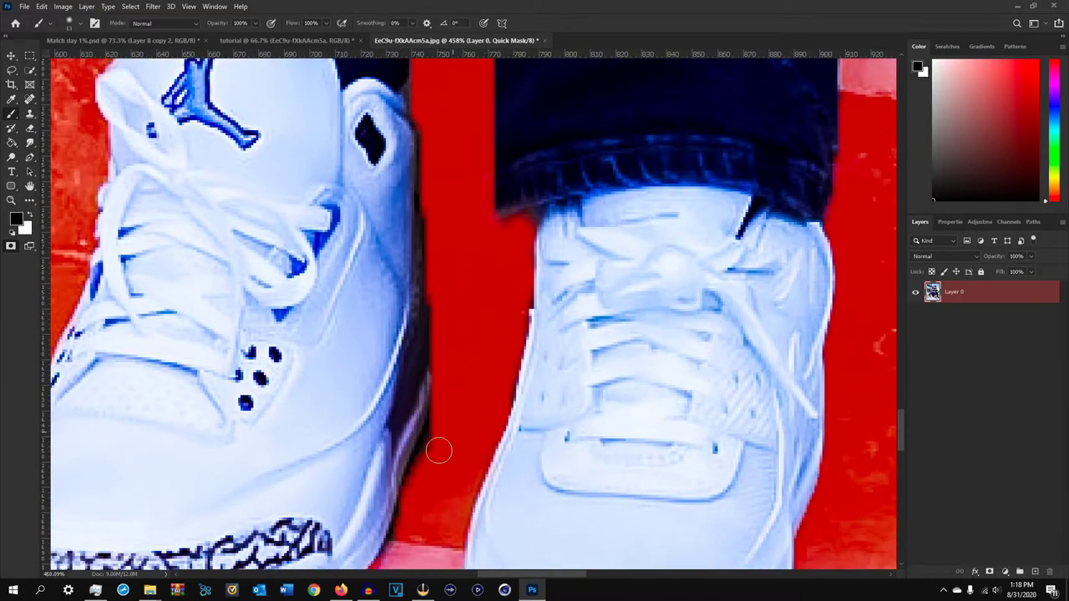
scroll(451, 477, "up", 4)
left_click_drag(395, 204, 436, 202)
Refine the mask along the top of the black-shirted man's hair, restoring strands in white and masking the outer edge with black
scroll(443, 389, "down", 8)
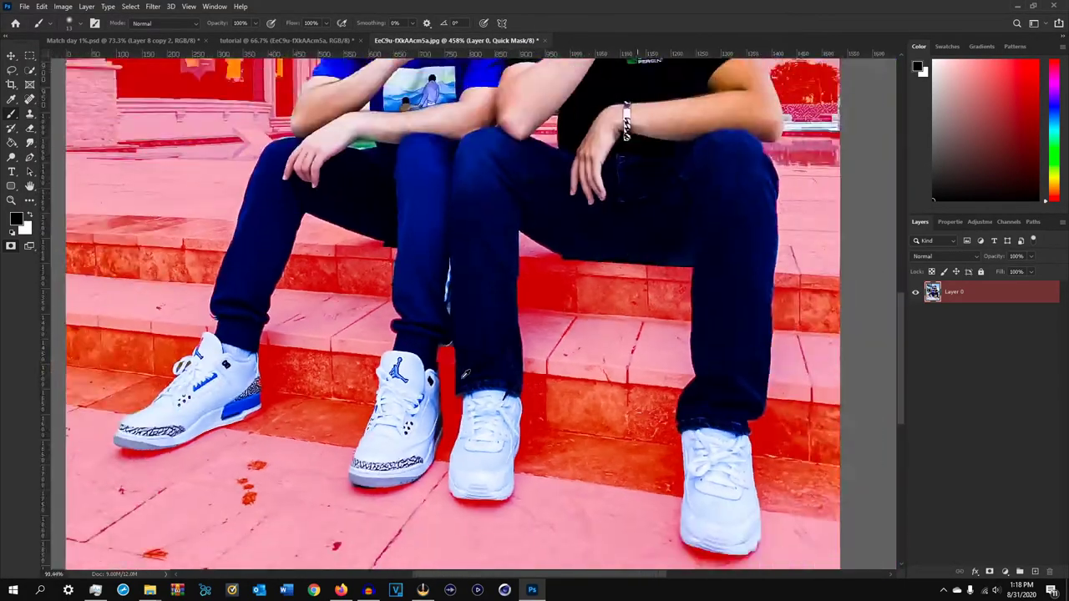
scroll(517, 188, "up", 6)
scroll(495, 459, "up", 6)
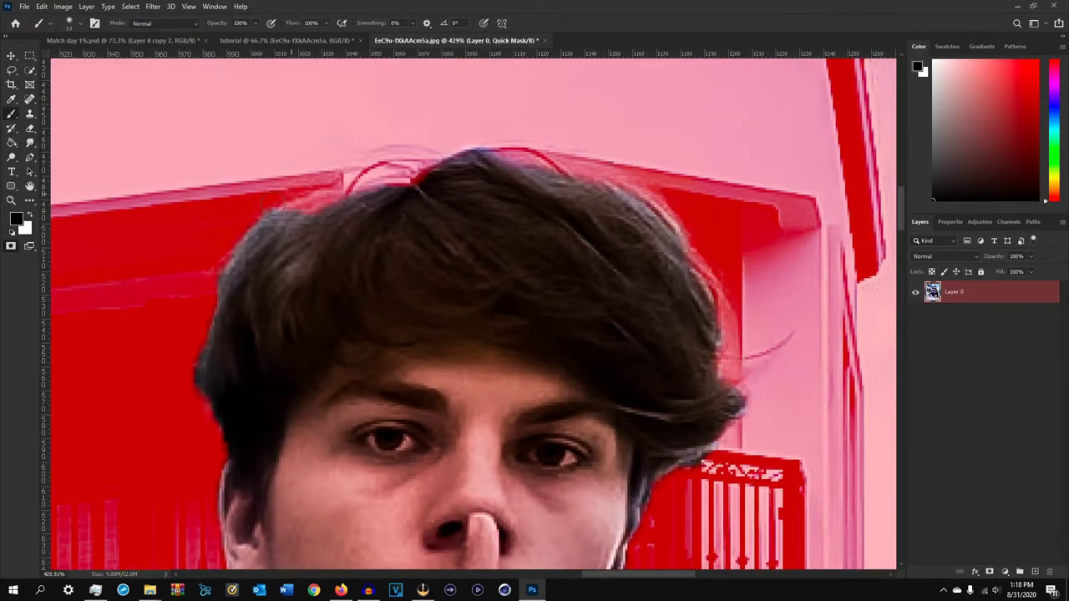
key("x")
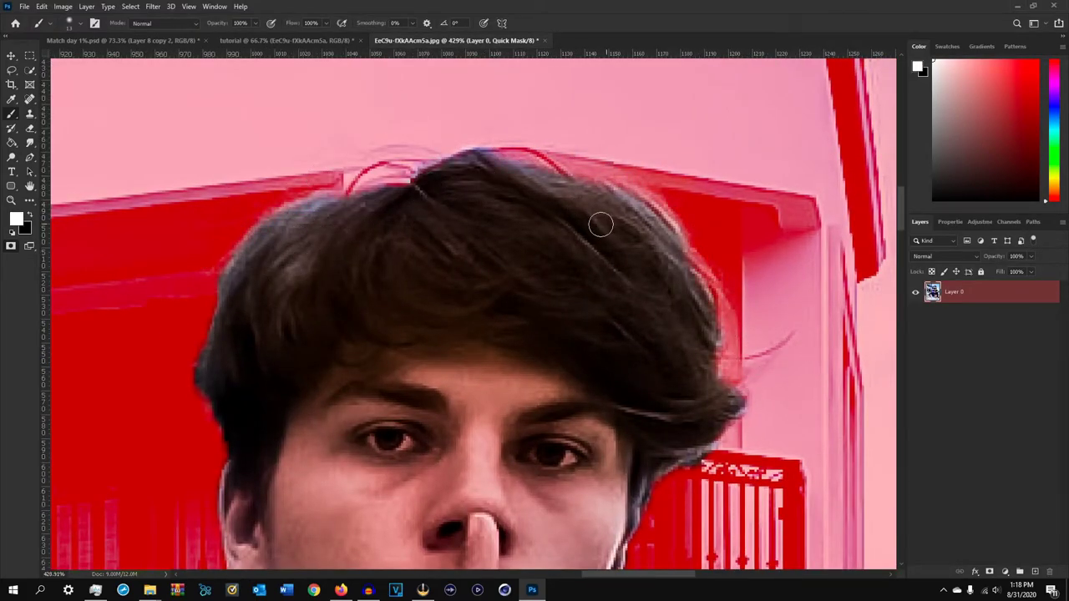
key("x")
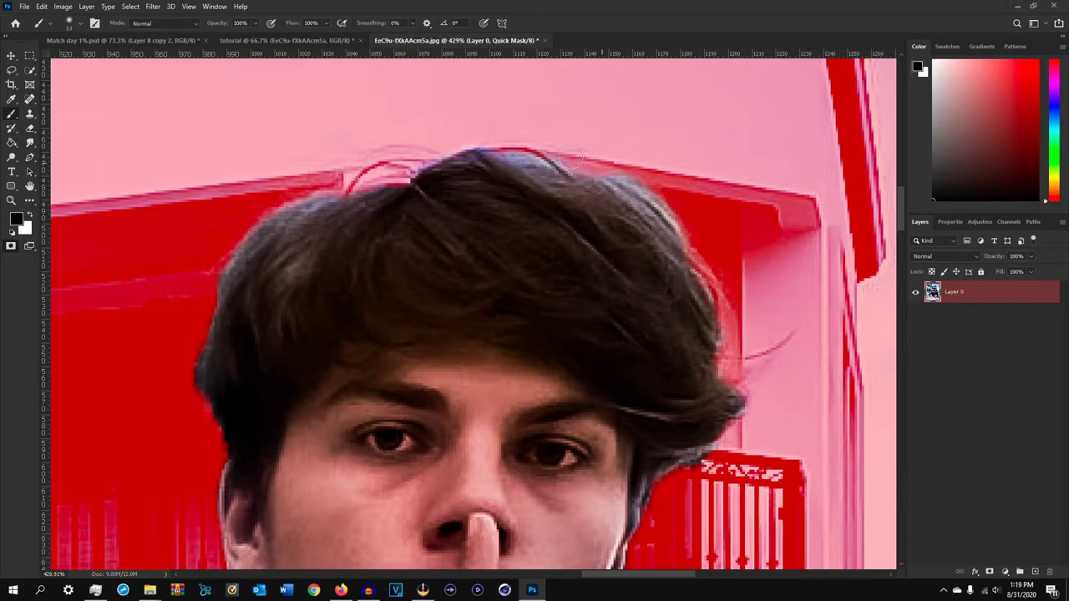
scroll(184, 272, "down", 10)
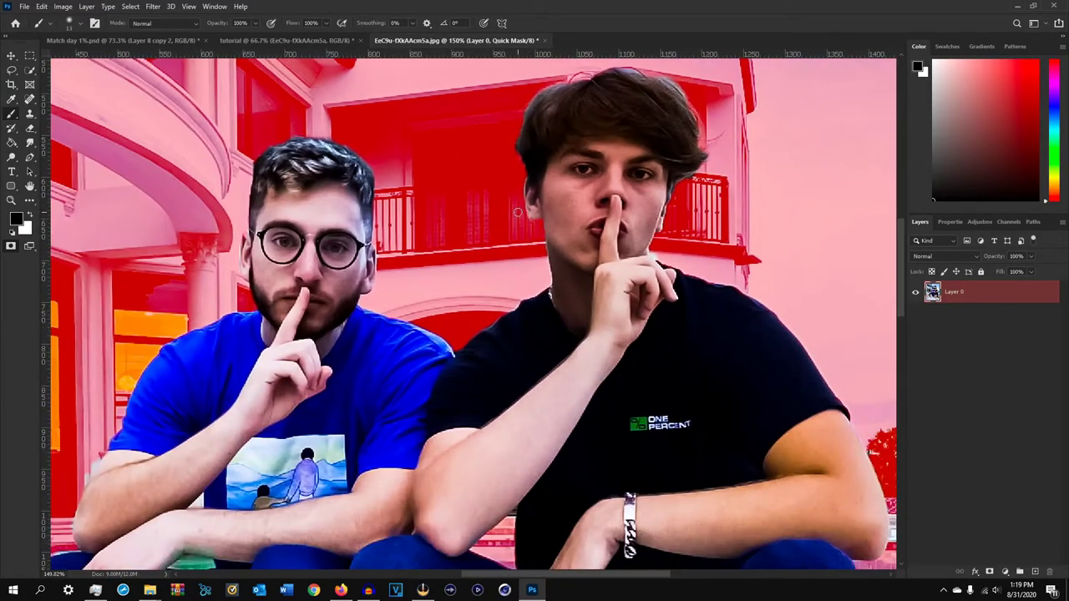
Mask the leftover background beside the black-shirted man's elbow with black and restore the outer edge of his knee and trouser leg in white
scroll(725, 367, "up", 8)
scroll(666, 276, "down", 4)
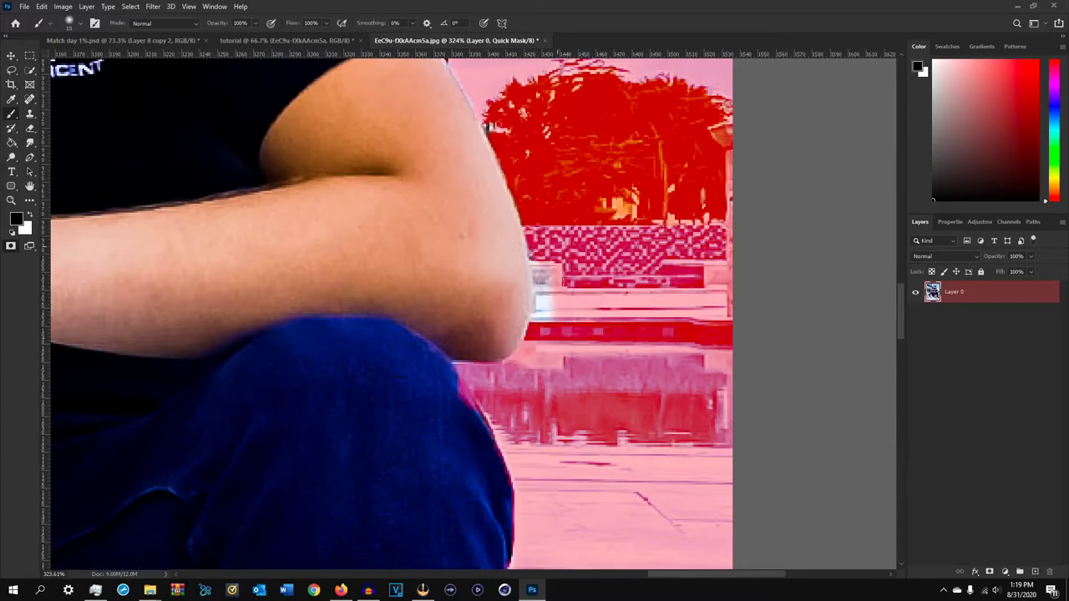
scroll(540, 337, "up", 2)
scroll(540, 337, "up", 2)
key("x")
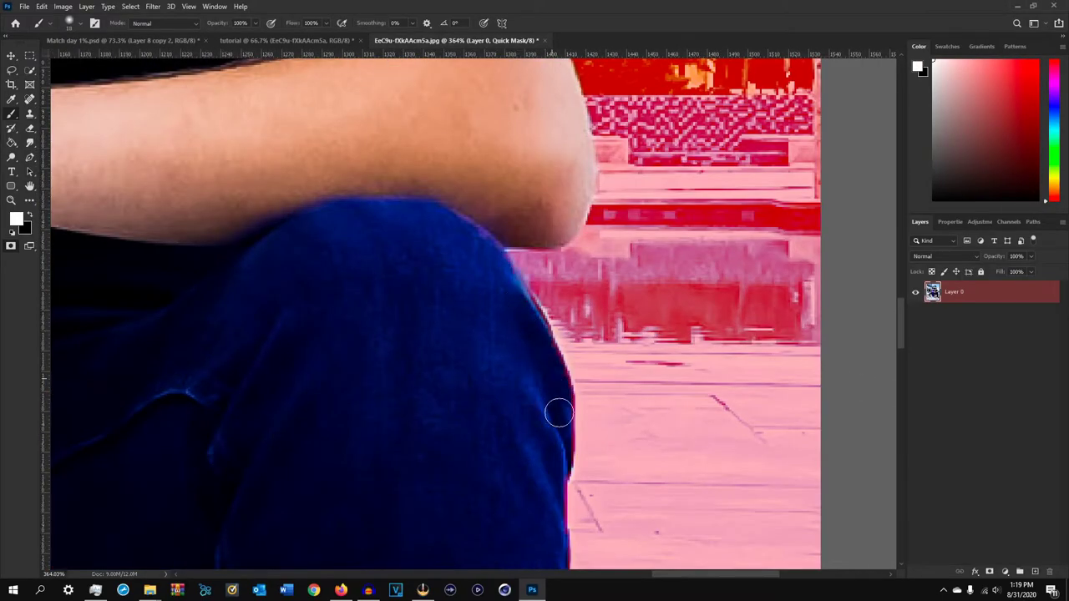
scroll(559, 410, "up", 2)
scroll(496, 231, "down", 3)
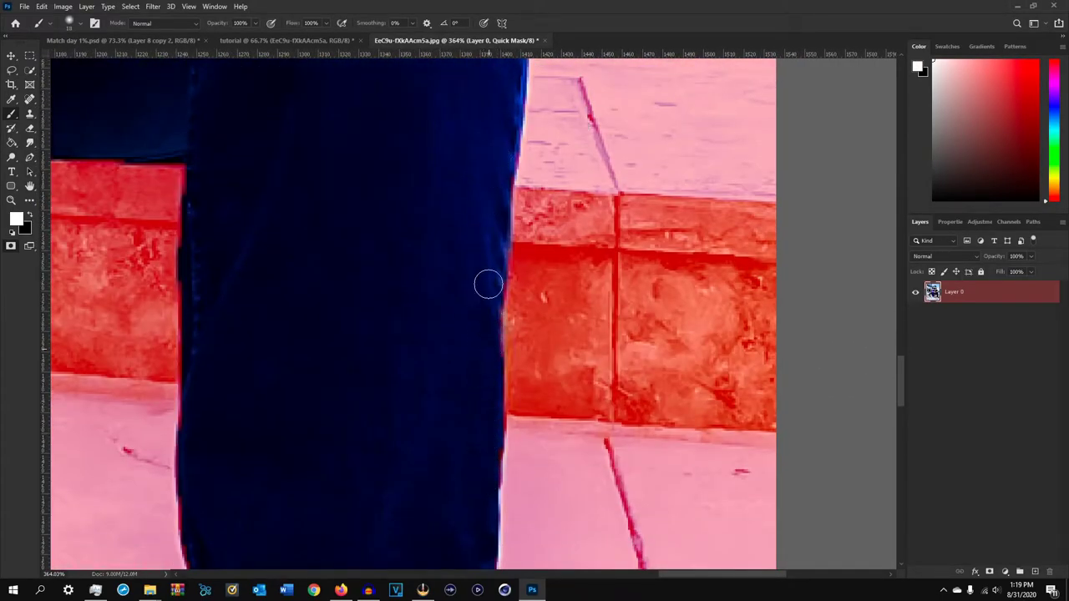
scroll(616, 179, "down", 3)
scroll(333, 333, "down", 4)
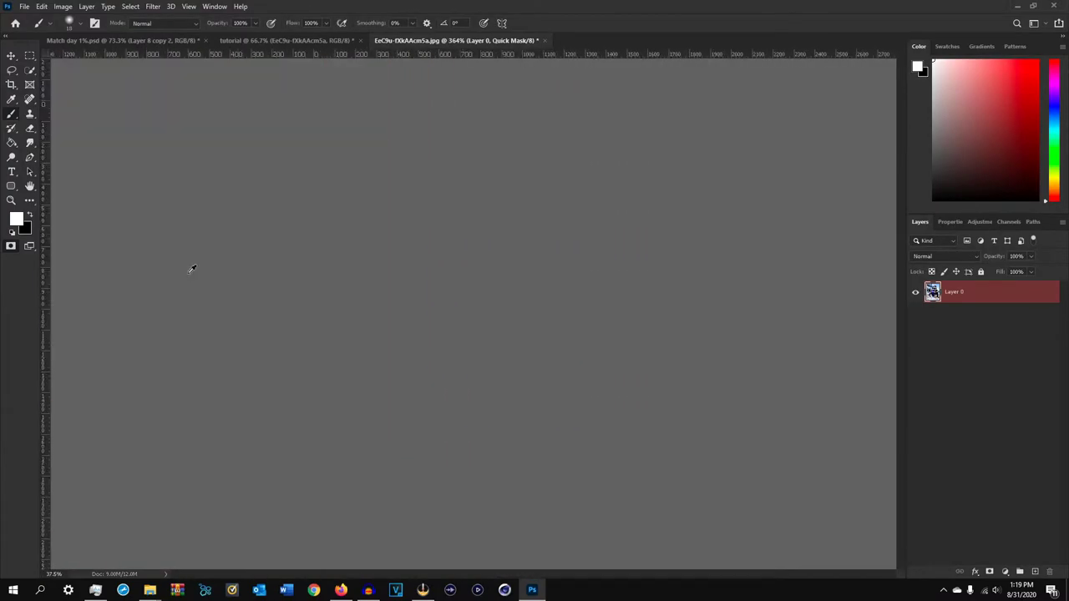
Leave Quick Mask mode and copy the selected men onto a new layer
scroll(464, 325, "up", 2)
scroll(519, 363, "up", 2)
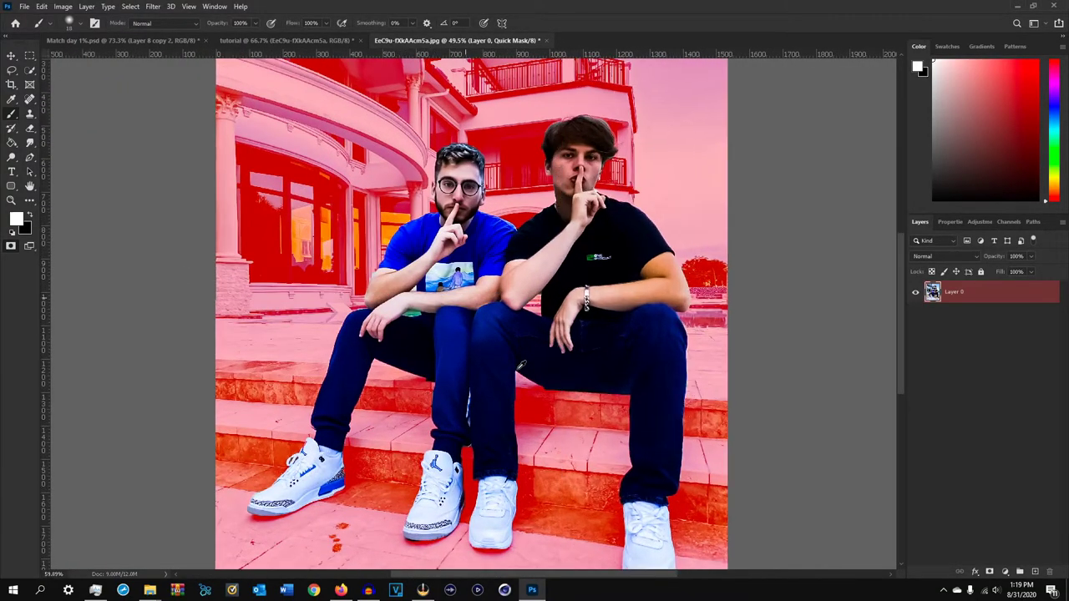
scroll(517, 361, "down", 1)
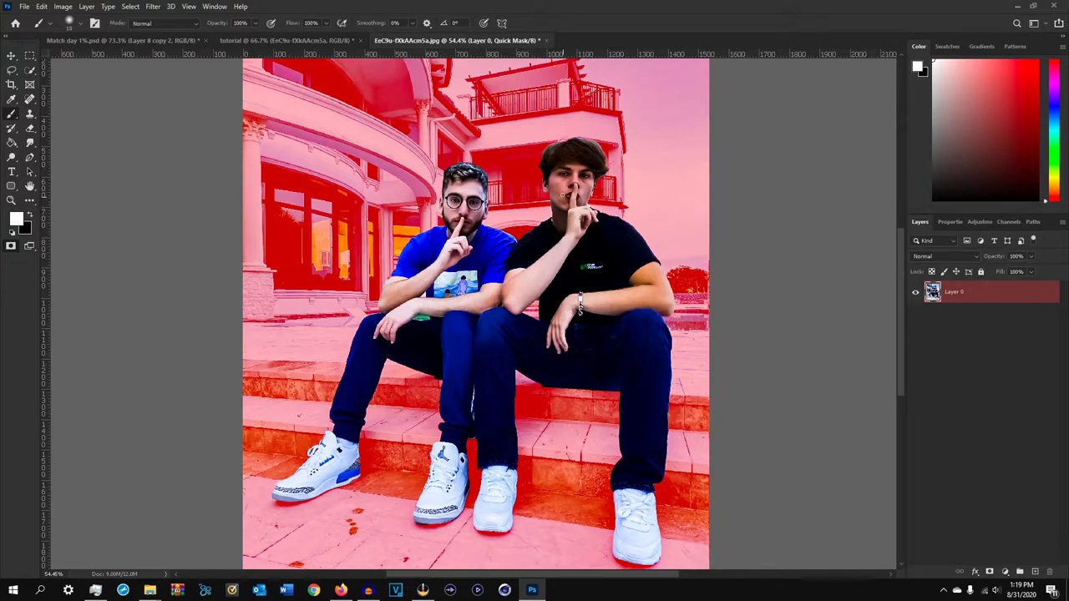
key("q")
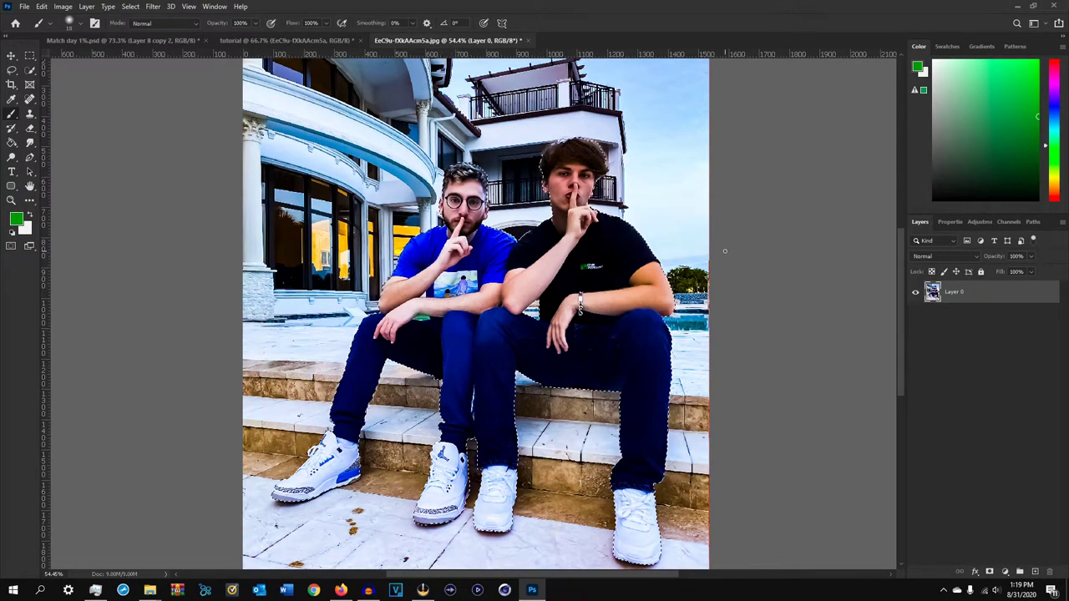
key("ctrl+j")
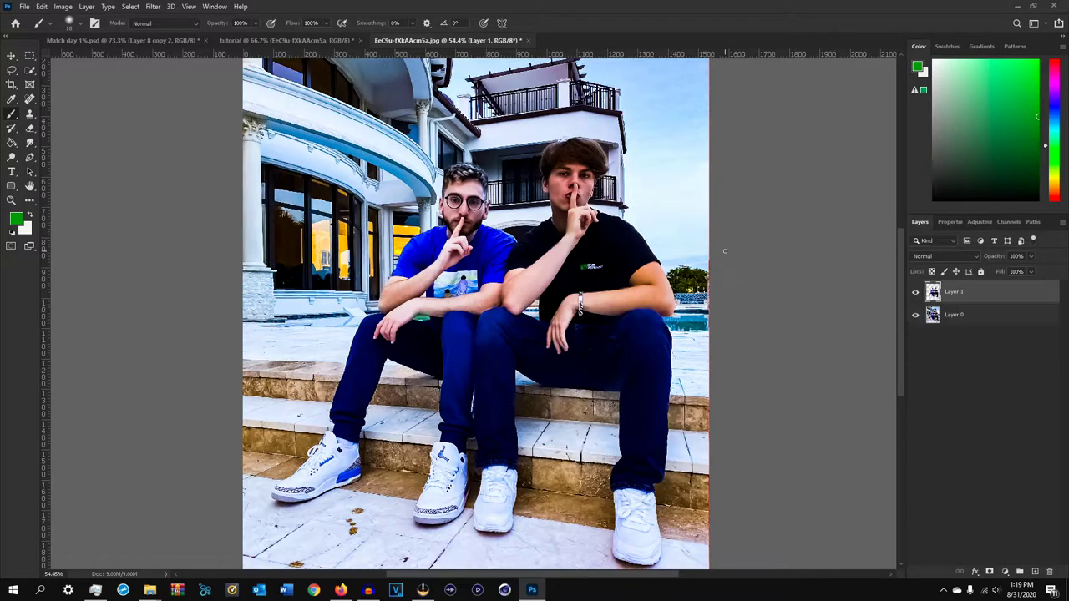
Hide and delete the original photo layer, Layer 0, keeping only the cut-out men
left_click(916, 316)
left_click(1002, 319)
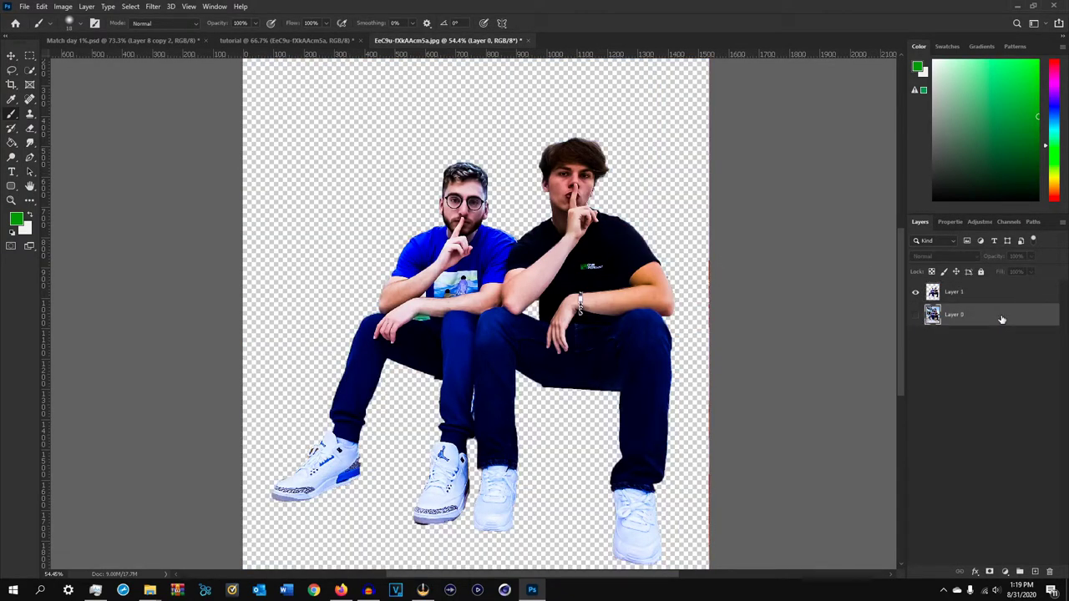
key("Delete")
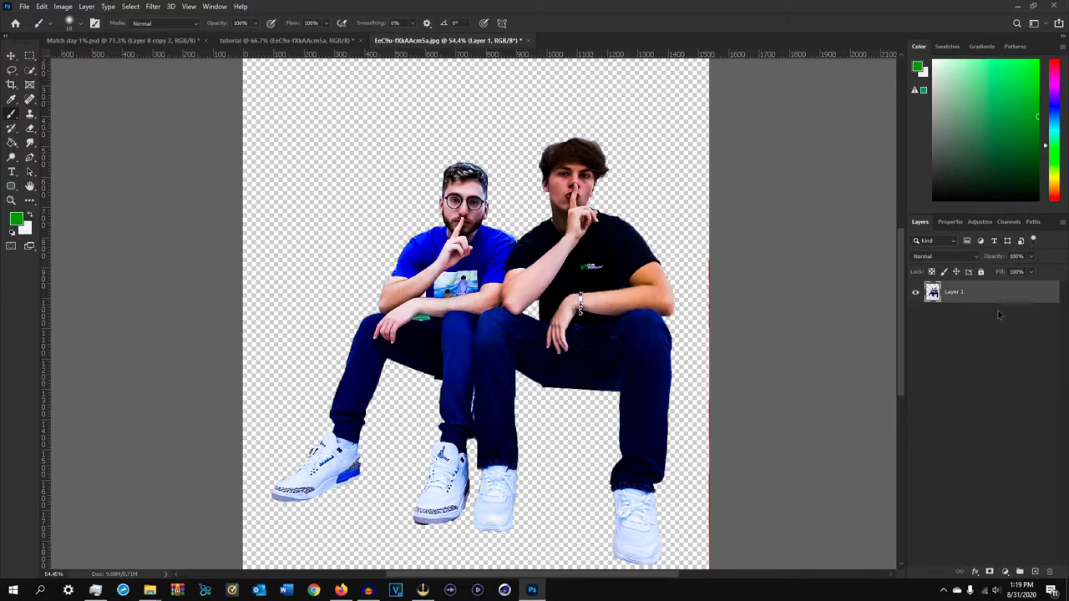
Move the cut-out men into the tutorial document and position them right of centre above the bg layer
key("v")
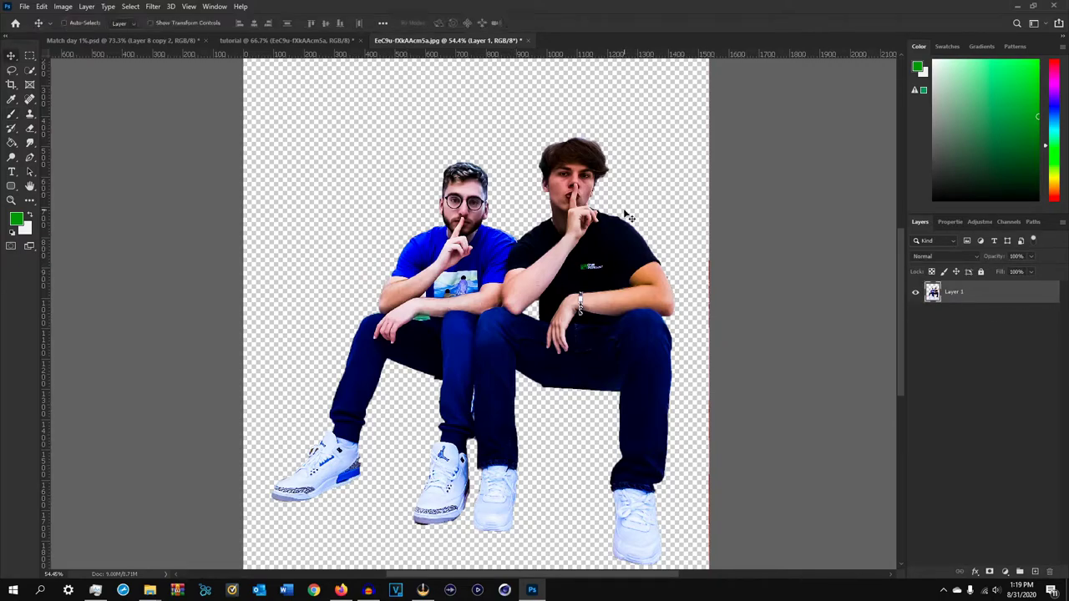
left_click_drag(550, 298, 246, 41)
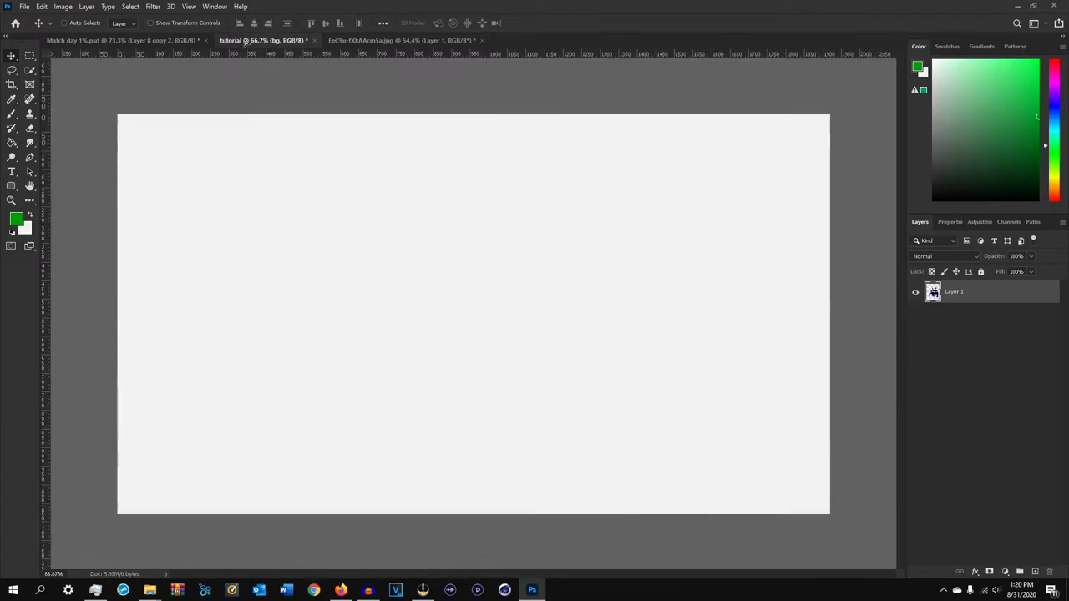
left_click_drag(456, 311, 580, 337)
left_click_drag(542, 271, 599, 330)
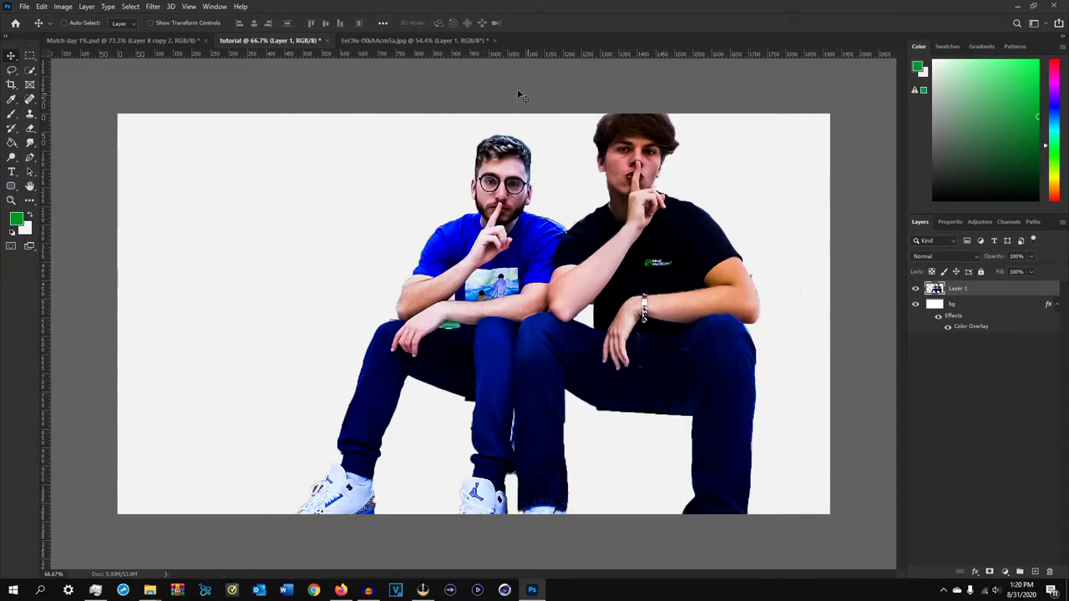
left_click_drag(706, 298, 706, 298)
Enlarge the cutout proportionally and reposition it so both heads fit inside the canvas and the legs run off the lower edge
key("ctrl+t")
key("ctrl+0")
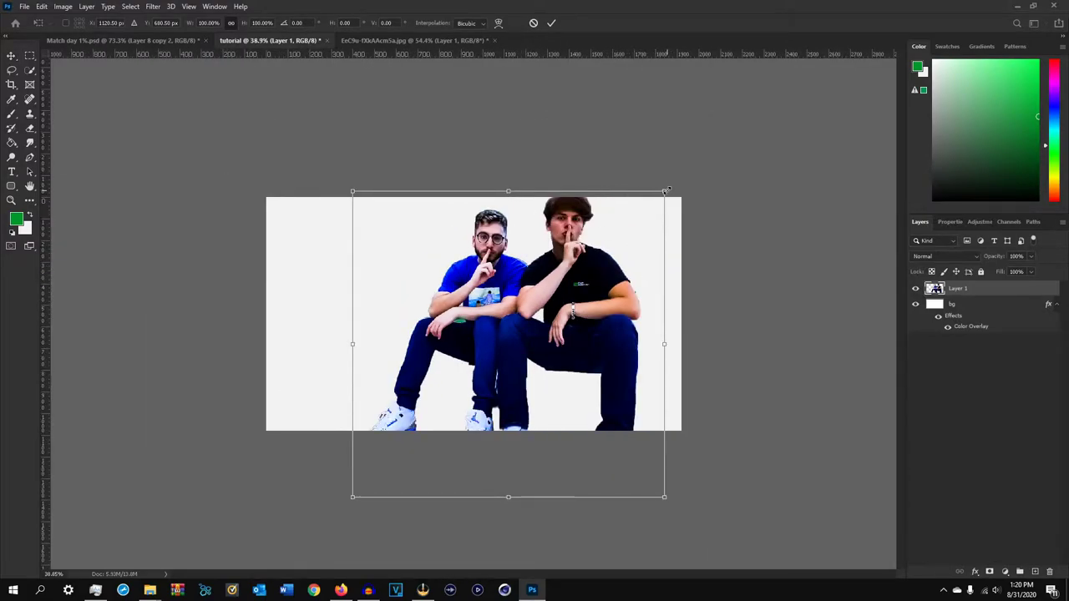
left_click_drag(664, 191, 689, 171)
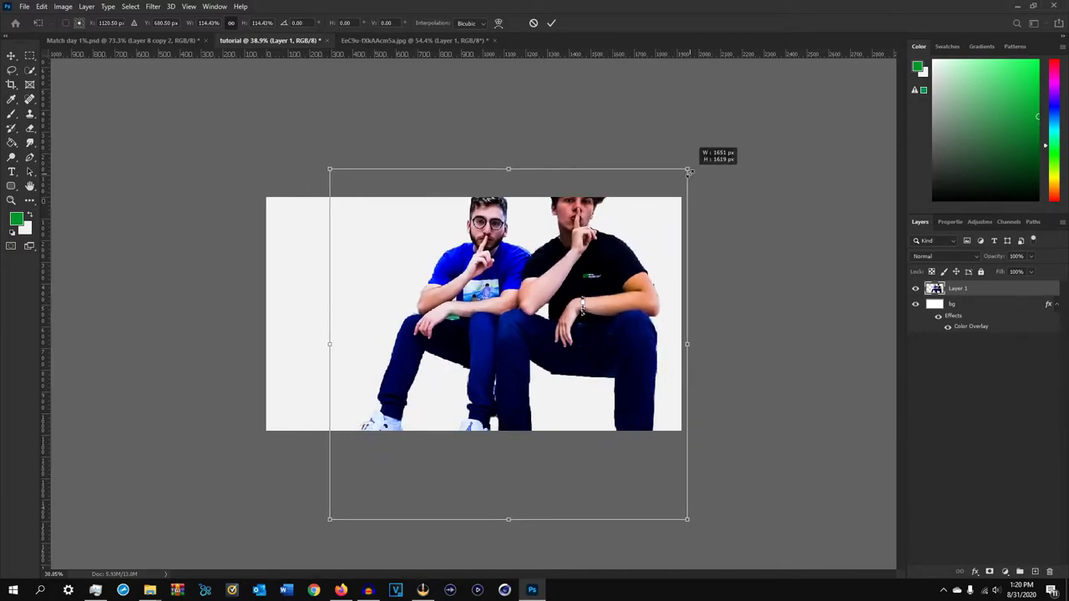
left_click_drag(689, 172, 759, 132)
left_click_drag(661, 160, 663, 240)
mouse_move(583, 242)
left_mouse_down()
mouse_move(583, 250)
mouse_move(596, 242)
left_mouse_up()
left_click(550, 24)
scroll(544, 222, "up", 3)
mouse_move(643, 238)
left_mouse_down()
mouse_move(615, 235)
mouse_move(636, 235)
left_mouse_up()
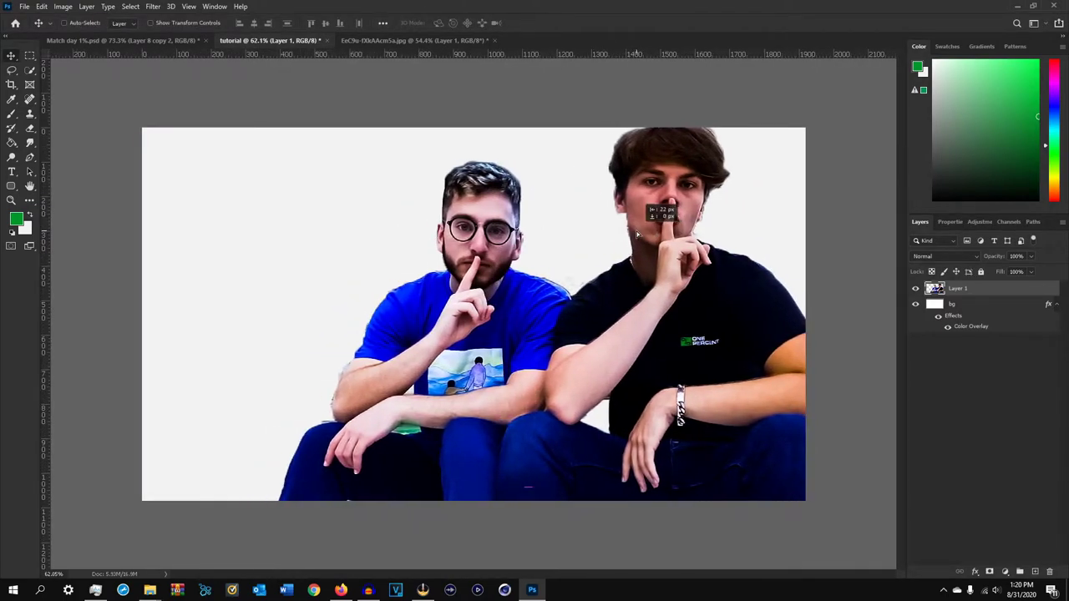
Add a layer mask to the cutout on Layer 1 and ready the Brush tool with black
scroll(349, 501, "up", 6)
scroll(381, 498, "down", 3)
scroll(373, 270, "up", 3)
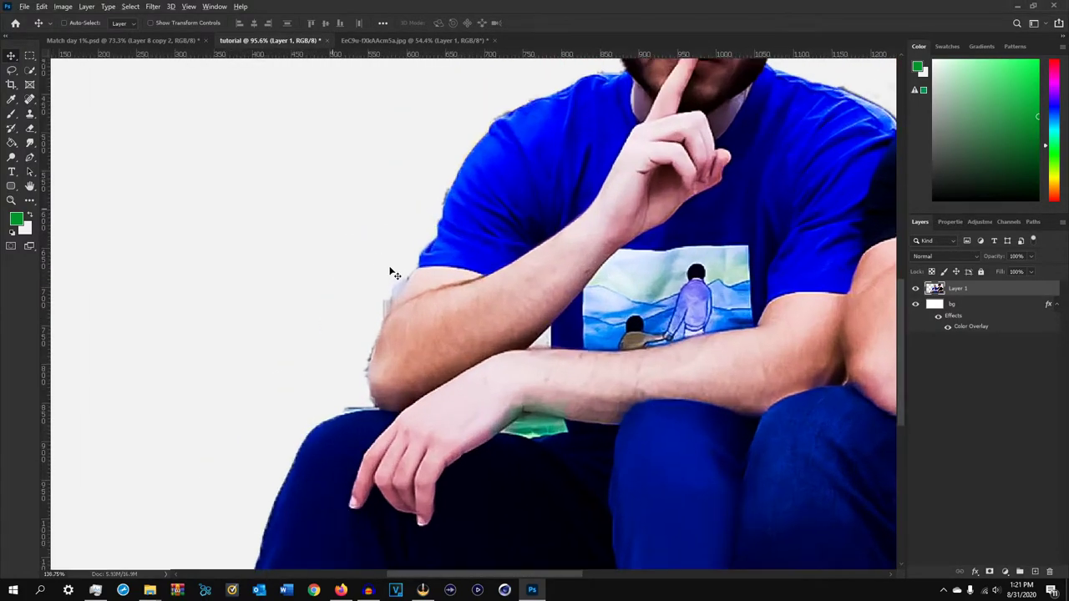
scroll(375, 370, "up", 2)
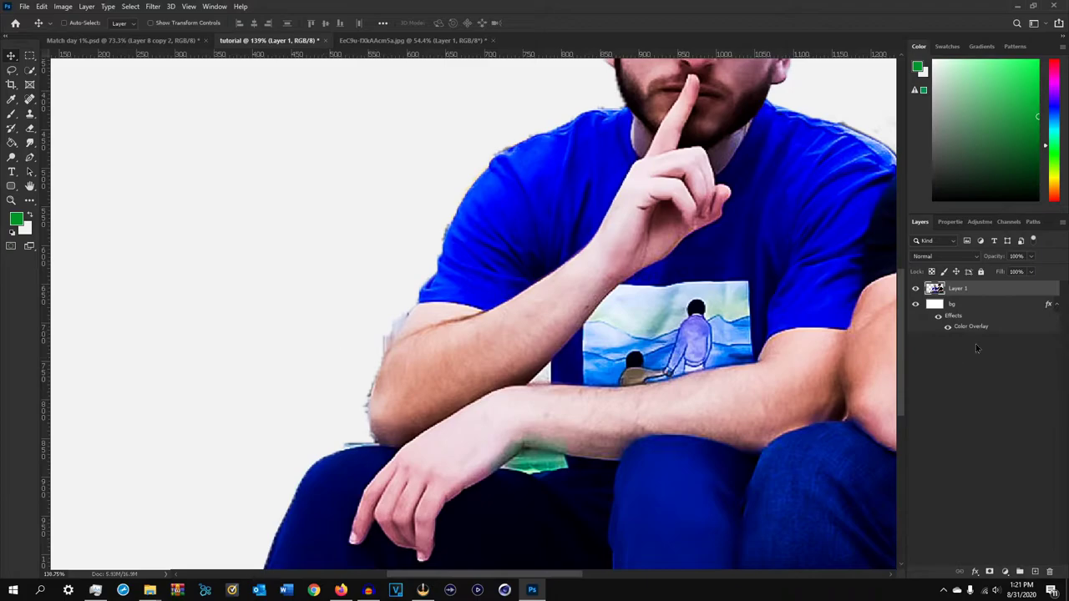
left_click(990, 571)
key("b")
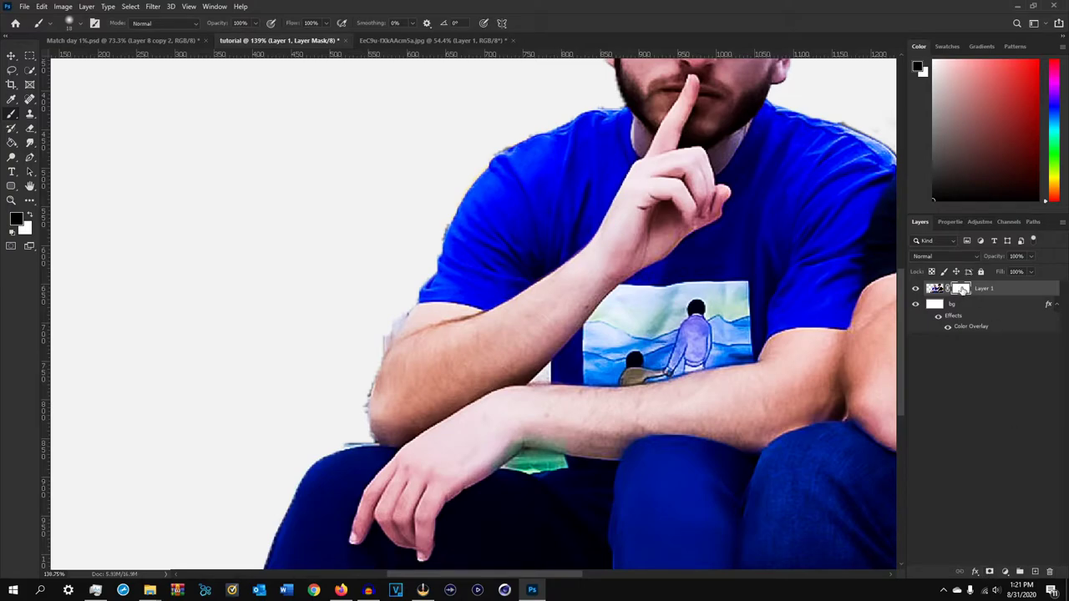
Set the brush to about 20 px with 65% hardness and mask the pale fringe along the blue-shirted man's outer arm
scroll(371, 401, "up", 5)
mouse_move(410, 243)
left_mouse_down()
mouse_move(415, 232)
mouse_move(401, 235)
mouse_move(436, 213)
mouse_move(431, 206)
left_mouse_up()
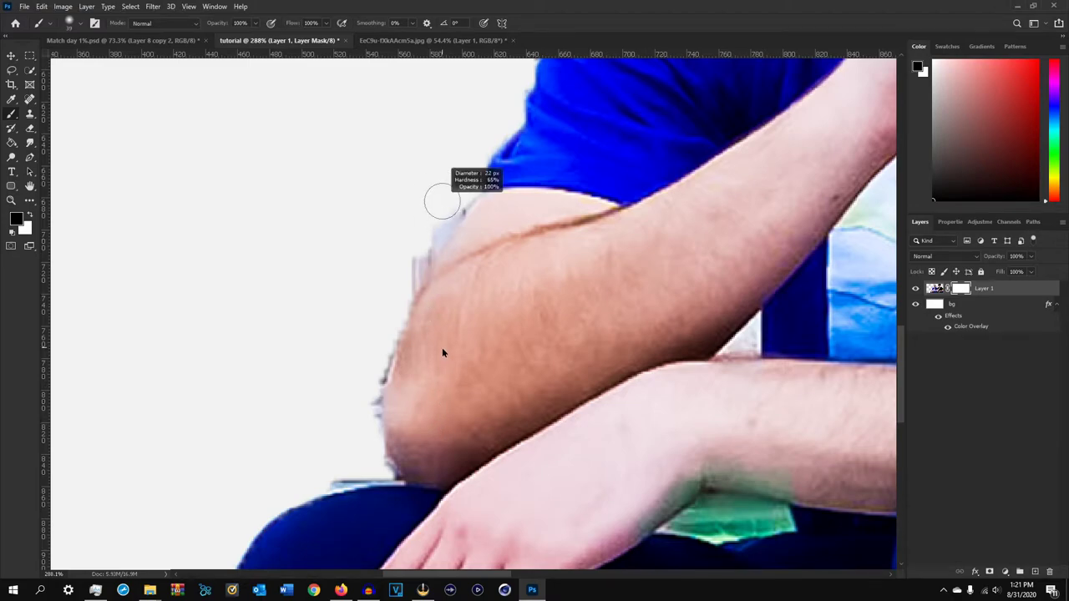
left_click_drag(442, 183, 430, 183)
right_click(450, 203, "alt")
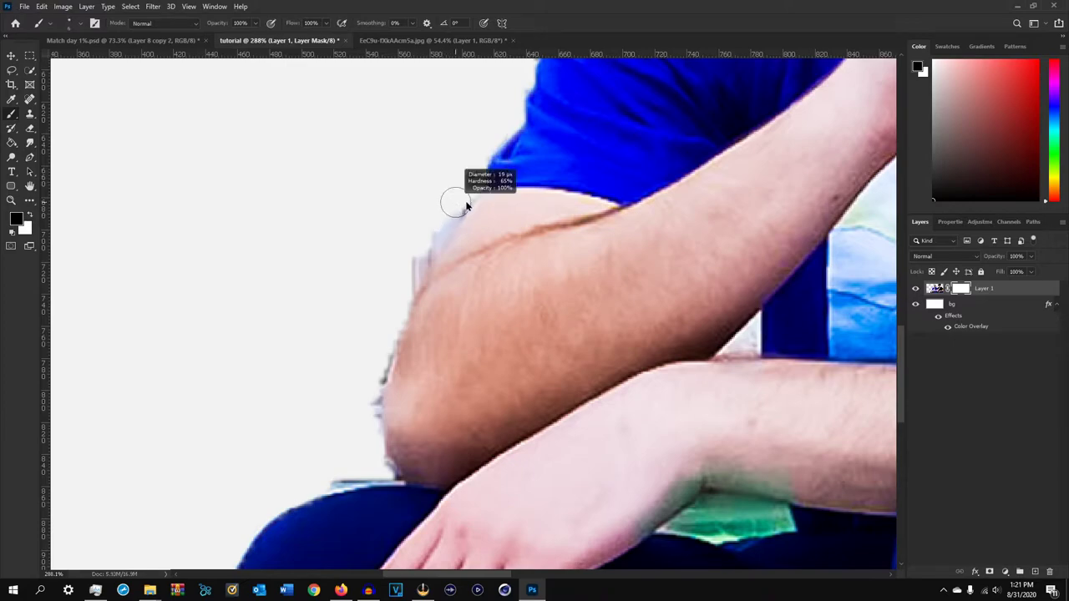
left_click_drag(420, 255, 410, 279)
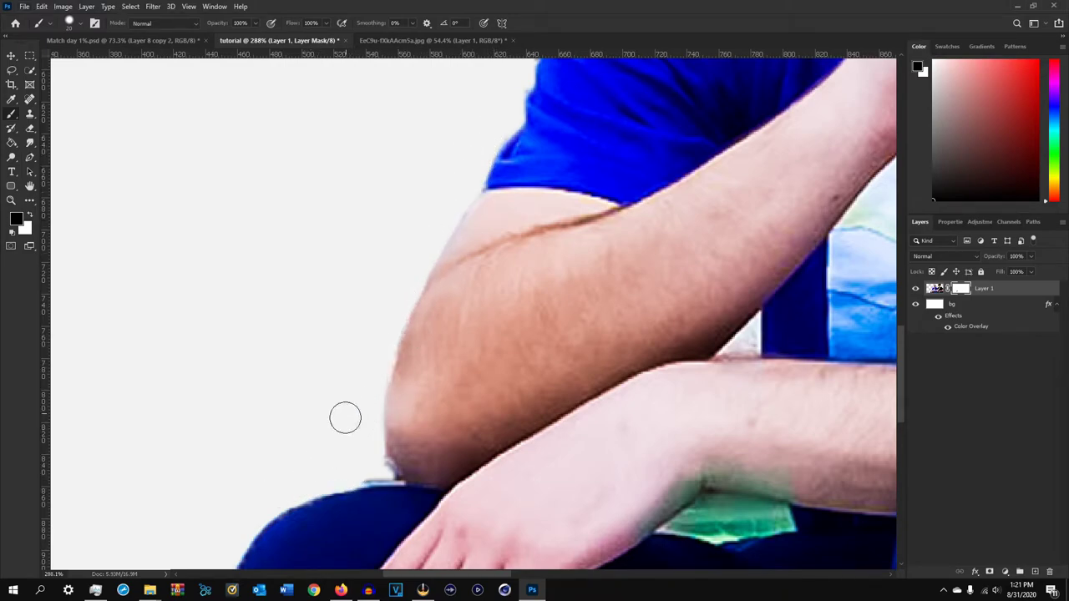
Mask out the leftover fringe around the blue-shirted man's elbow where it meets his thigh
scroll(351, 408, "up", 4)
mouse_move(403, 394)
left_mouse_down()
mouse_move(444, 460)
mouse_move(363, 462)
left_mouse_up()
left_click_drag(443, 456, 405, 355)
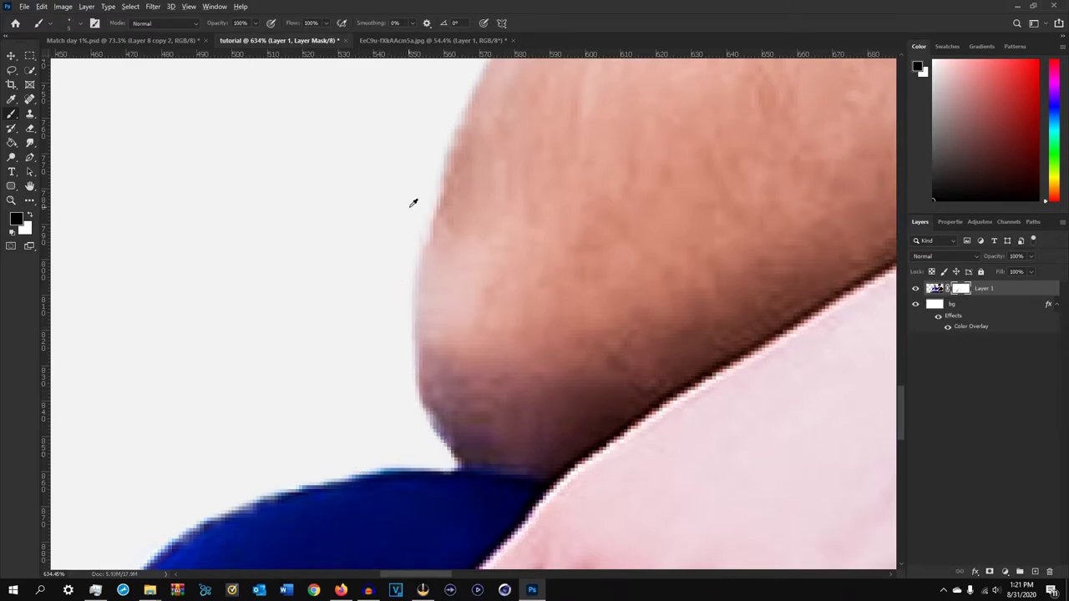
Mask the stray edge pixels along the outer edge of the blue shirt's sleeve
scroll(410, 205, "down", 1)
left_click_drag(559, 138, 437, 494)
left_click_drag(589, 189, 441, 425)
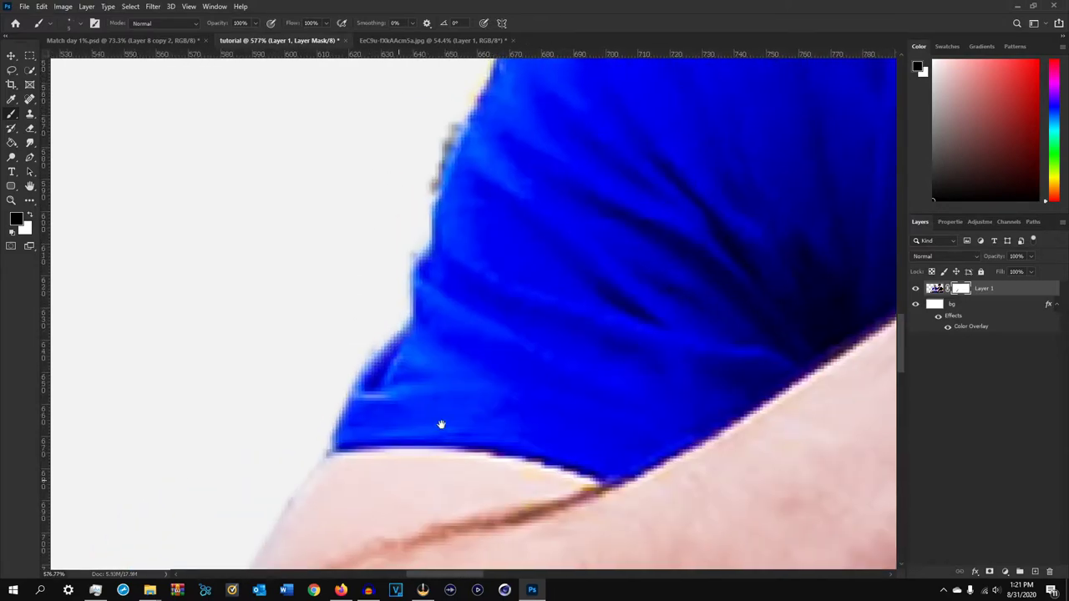
right_click(431, 135, "alt")
left_click_drag(448, 102, 397, 239)
mouse_move(545, 178)
left_mouse_down()
mouse_move(493, 338)
mouse_move(451, 426)
left_mouse_up()
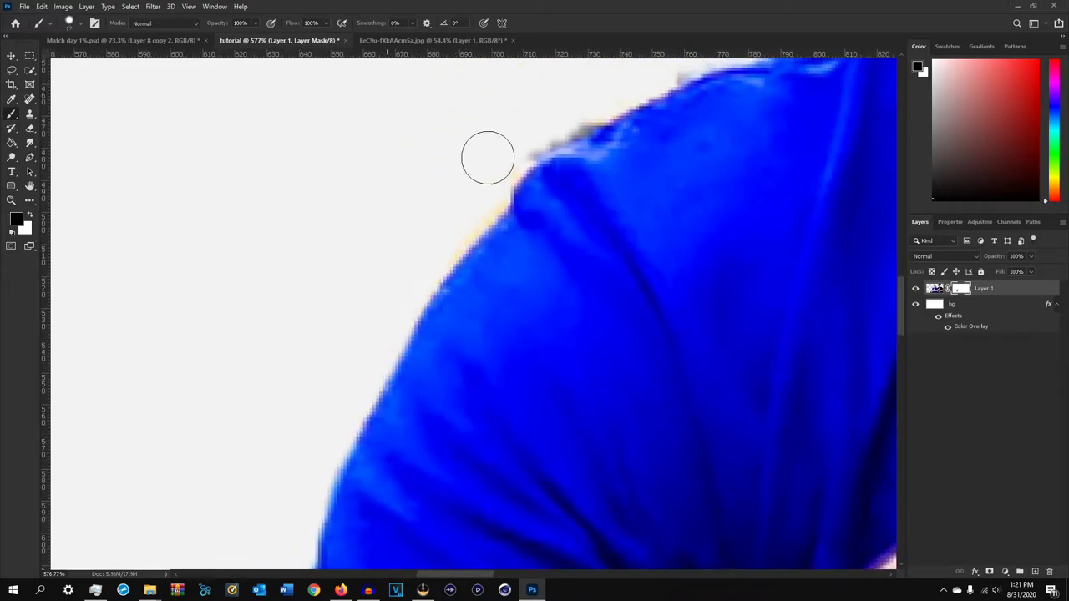
Clean the top of the blue shirt's shoulder up to the neck on the mask, undoing one misplaced stroke
left_click_drag(589, 149, 413, 303)
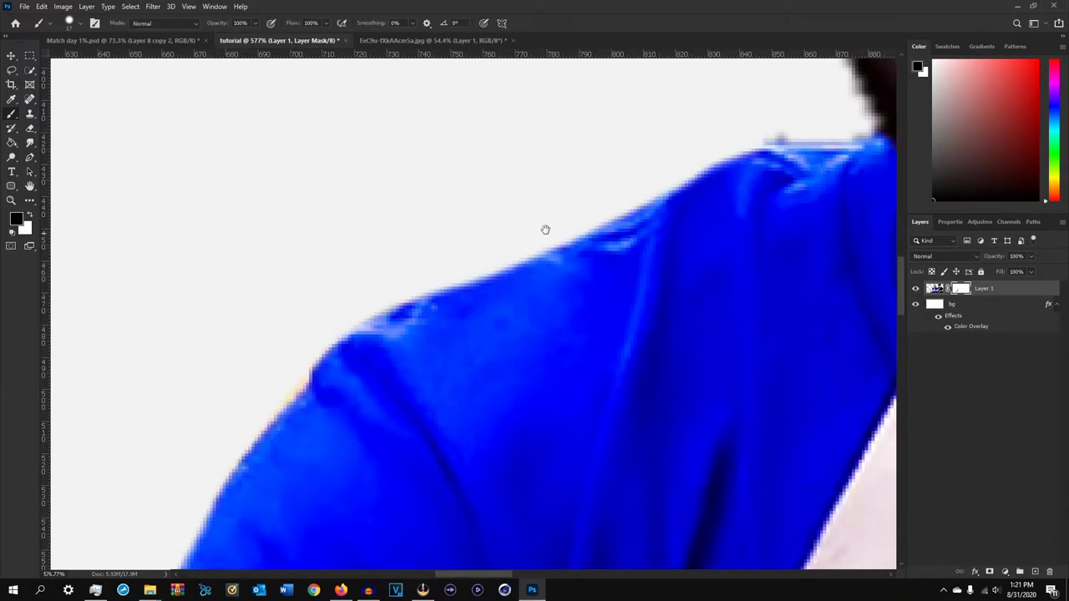
left_click_drag(547, 229, 293, 390)
mouse_move(441, 282)
left_mouse_down()
mouse_move(451, 382)
mouse_move(417, 323)
left_mouse_up()
mouse_move(518, 318)
left_mouse_down()
mouse_move(509, 244)
mouse_move(526, 369)
mouse_move(506, 296)
left_mouse_up()
key("ctrl+z")
mouse_move(512, 239)
left_mouse_down()
mouse_move(544, 371)
mouse_move(505, 238)
left_mouse_up()
Mask the fringe around the bearded man's outer ear and up the side of his hair
left_click_drag(392, 309, 358, 376)
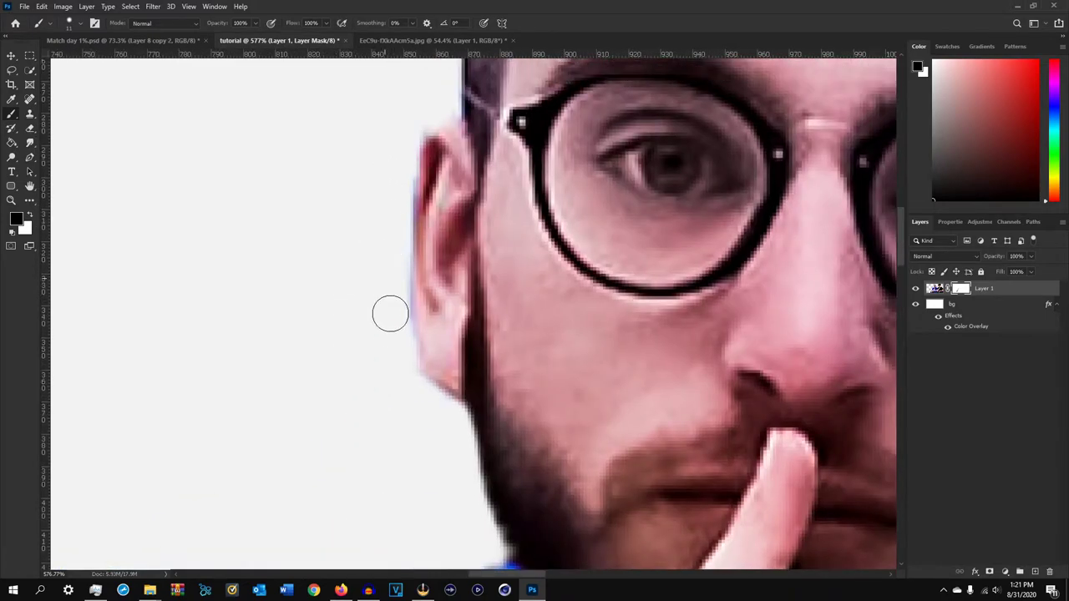
mouse_move(406, 357)
left_mouse_down()
mouse_move(406, 378)
mouse_move(392, 232)
left_mouse_up()
left_click_drag(380, 284, 300, 443)
left_click_drag(329, 334, 332, 465)
mouse_move(529, 332)
left_mouse_down()
mouse_move(429, 420)
mouse_move(304, 453)
left_mouse_up()
Trim the edge along the top of the bearded man's hair on the mask, undoing and repainting one stroke
mouse_move(414, 101)
left_mouse_down()
mouse_move(145, 236)
mouse_move(780, 250)
left_mouse_up()
key("ctrl+z")
mouse_move(444, 108)
left_mouse_down()
mouse_move(313, 138)
mouse_move(705, 189)
left_mouse_up()
left_click_drag(869, 509, 343, 124)
mouse_move(269, 376)
left_mouse_down()
mouse_move(276, 150)
mouse_move(275, 274)
left_mouse_up()
Mask the remaining fringe beside the bearded man's face and along his shoulder next to the second man
left_click_drag(540, 565, 499, 218)
left_click_drag(690, 294, 501, 221)
mouse_move(582, 245)
left_mouse_down()
mouse_move(357, 389)
mouse_move(543, 271)
left_mouse_up()
left_click_drag(661, 180, 311, 398)
Clean the mask edge around the second man's jaw, ear and hair outline
scroll(432, 346, "up", 6)
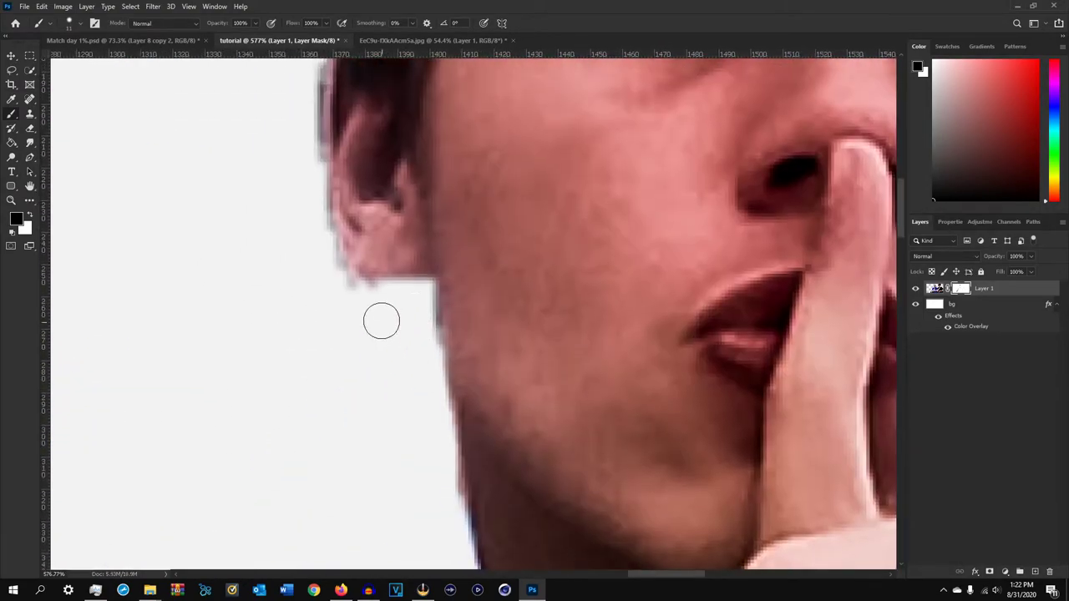
scroll(317, 125, "up", 3)
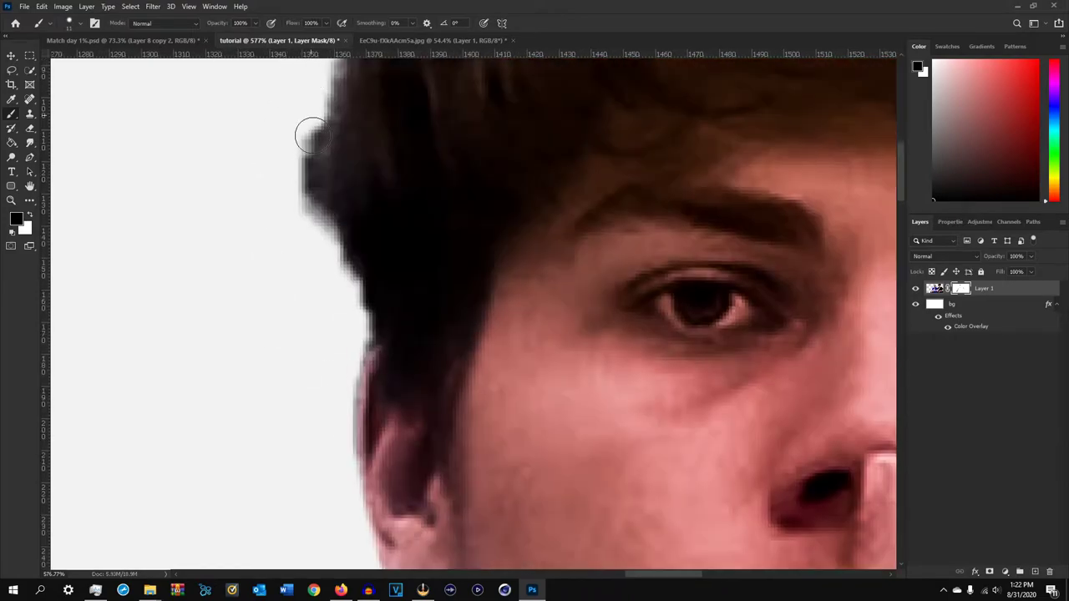
scroll(334, 251, "up", 3)
left_click_drag(380, 98, 302, 275)
left_click_drag(603, 178, 275, 292)
left_click_drag(682, 189, 289, 103)
mouse_move(691, 86)
left_mouse_down()
mouse_move(565, 74)
mouse_move(723, 418)
left_mouse_up()
left_click_drag(716, 424, 598, 247)
Mask the leftover background beside the second man's far ear, neck and black-shirted shoulder
scroll(608, 421, "down", 5)
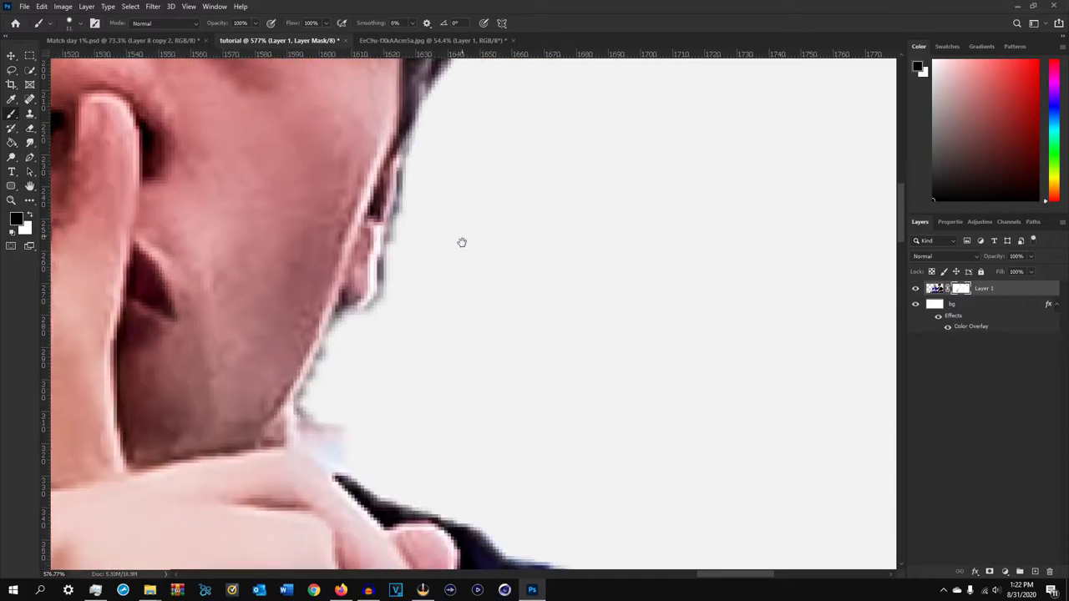
scroll(311, 395, "down", 5)
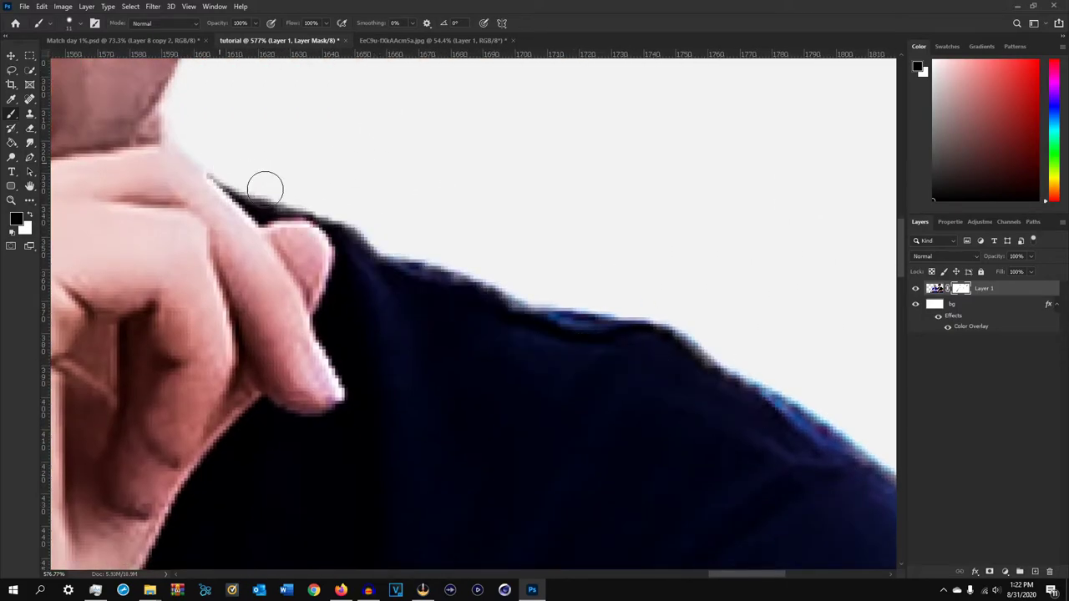
scroll(396, 148, "down", 3)
scroll(607, 273, "right", 5)
scroll(607, 273, "down", 1)
scroll(606, 273, "down", 10)
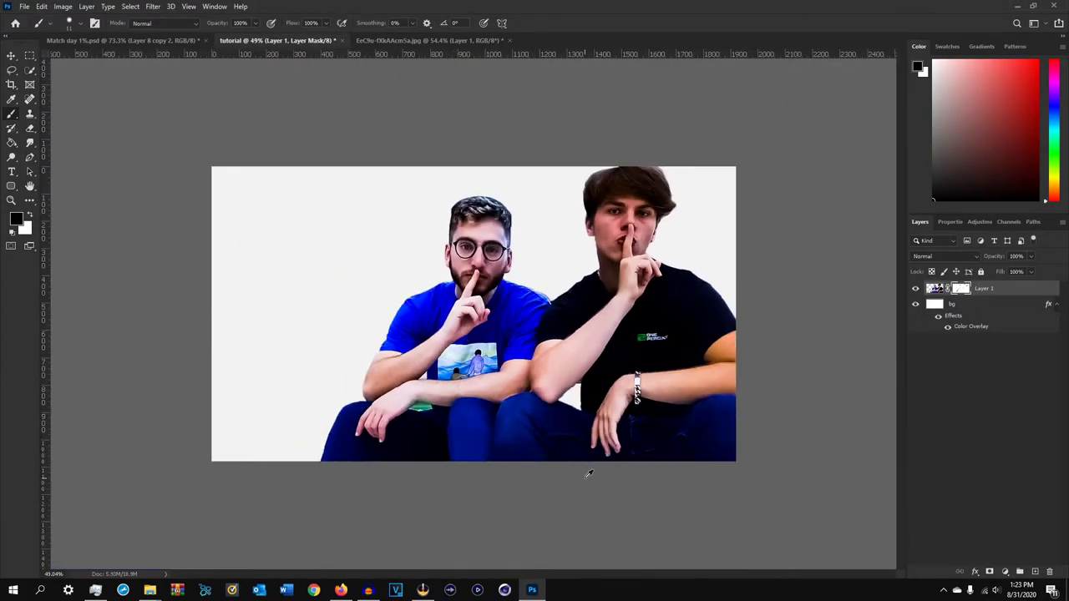
Mask out the green patch enclosed between the bearded man's wrist and his dark trousers
scroll(587, 470, "up", 5)
scroll(403, 500, "up", 8)
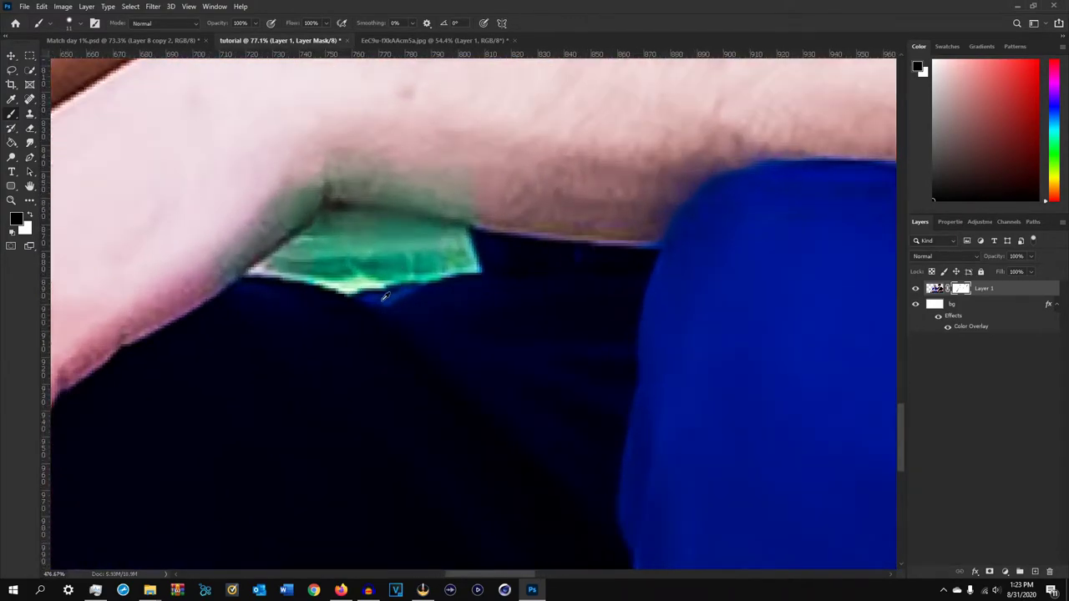
scroll(386, 296, "up", 4)
mouse_move(374, 124)
left_mouse_down()
mouse_move(477, 456)
mouse_move(464, 454)
mouse_move(520, 448)
mouse_move(468, 473)
mouse_move(536, 475)
left_mouse_up()
left_click_drag(542, 477, 512, 485)
mouse_move(558, 473)
left_mouse_down()
mouse_move(602, 483)
mouse_move(542, 491)
mouse_move(628, 485)
mouse_move(596, 451)
mouse_move(540, 437)
mouse_move(404, 438)
mouse_move(303, 461)
mouse_move(387, 456)
mouse_move(411, 479)
mouse_move(500, 483)
mouse_move(449, 500)
mouse_move(480, 506)
mouse_move(424, 506)
mouse_move(620, 495)
mouse_move(604, 491)
mouse_move(631, 475)
mouse_move(645, 490)
mouse_move(622, 429)
mouse_move(586, 411)
mouse_move(388, 387)
mouse_move(355, 406)
mouse_move(504, 423)
mouse_move(398, 404)
mouse_move(349, 430)
mouse_move(381, 391)
mouse_move(304, 454)
mouse_move(289, 482)
mouse_move(383, 519)
mouse_move(260, 498)
mouse_move(339, 427)
left_mouse_up()
right_click(610, 493, "alt")
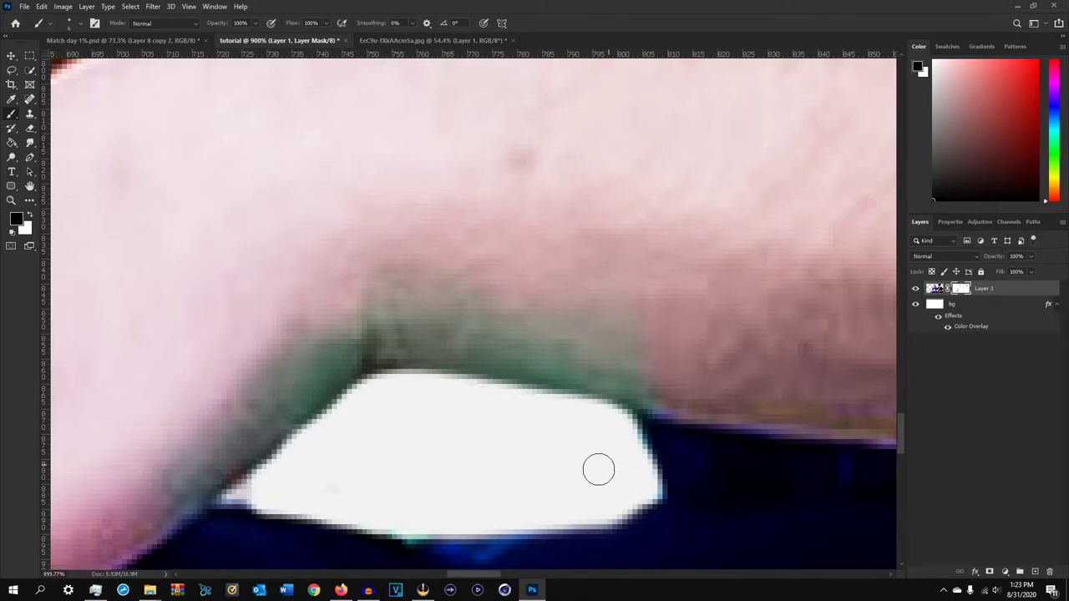
left_click_drag(402, 518, 585, 511)
scroll(590, 497, "down", 3)
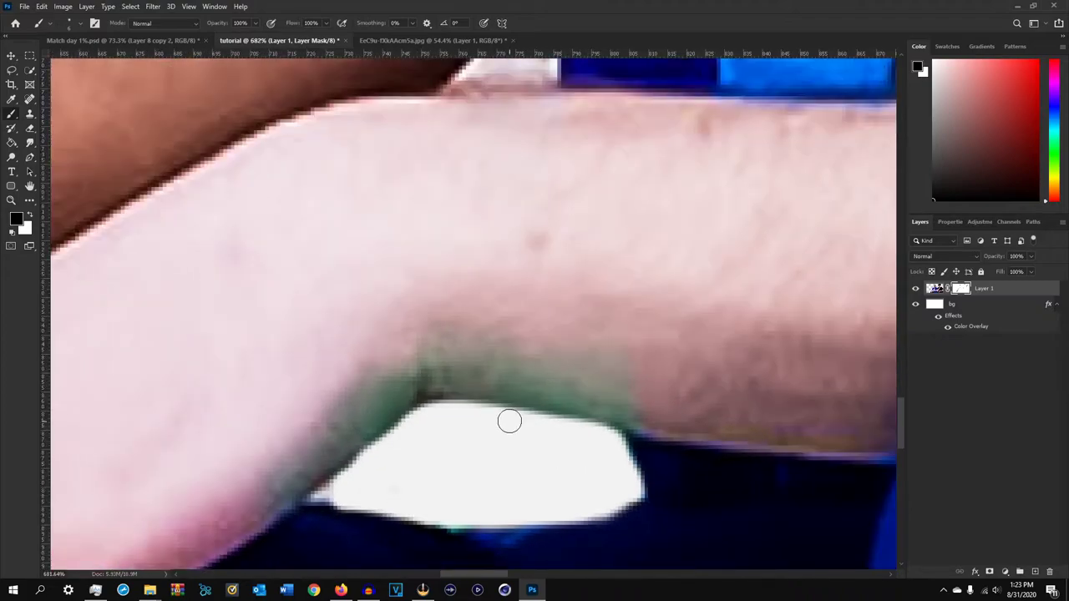
Add a new layer above the cutout and clip it to Layer 1
left_click(937, 289)
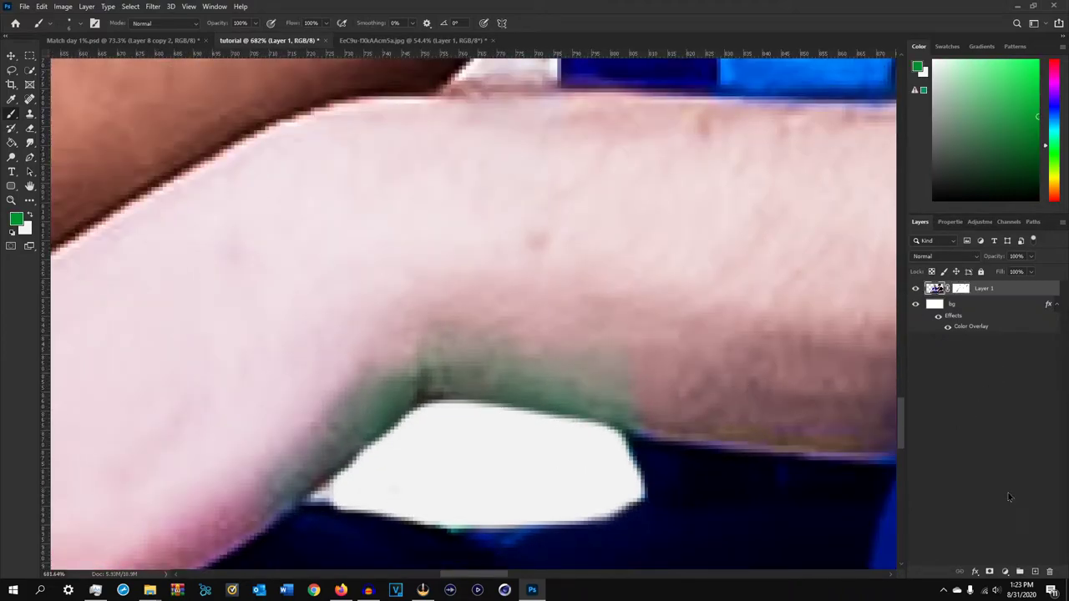
left_click(1036, 572)
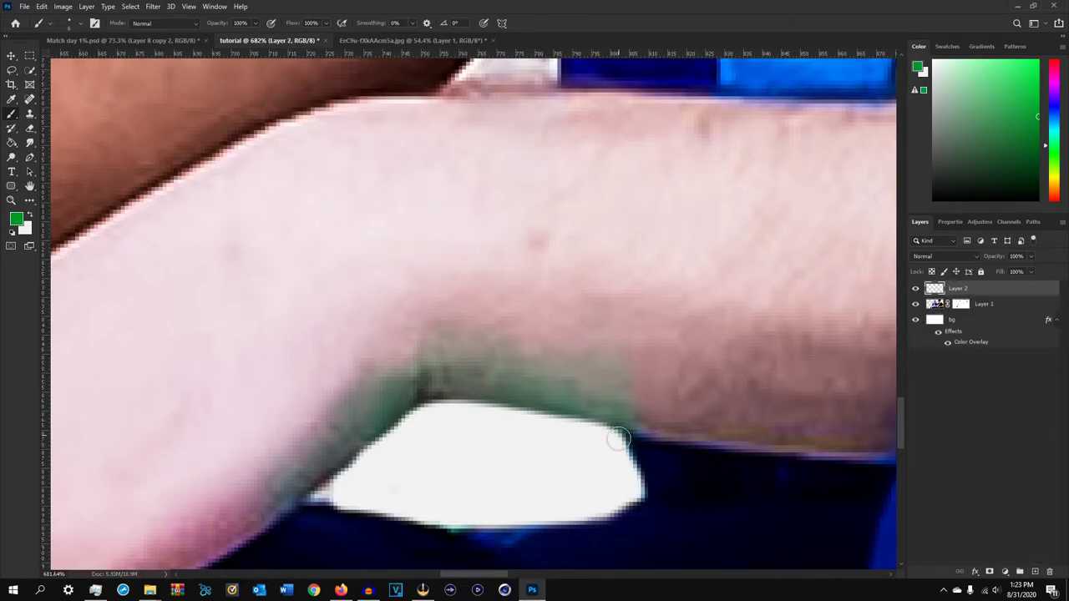
right_click(976, 293)
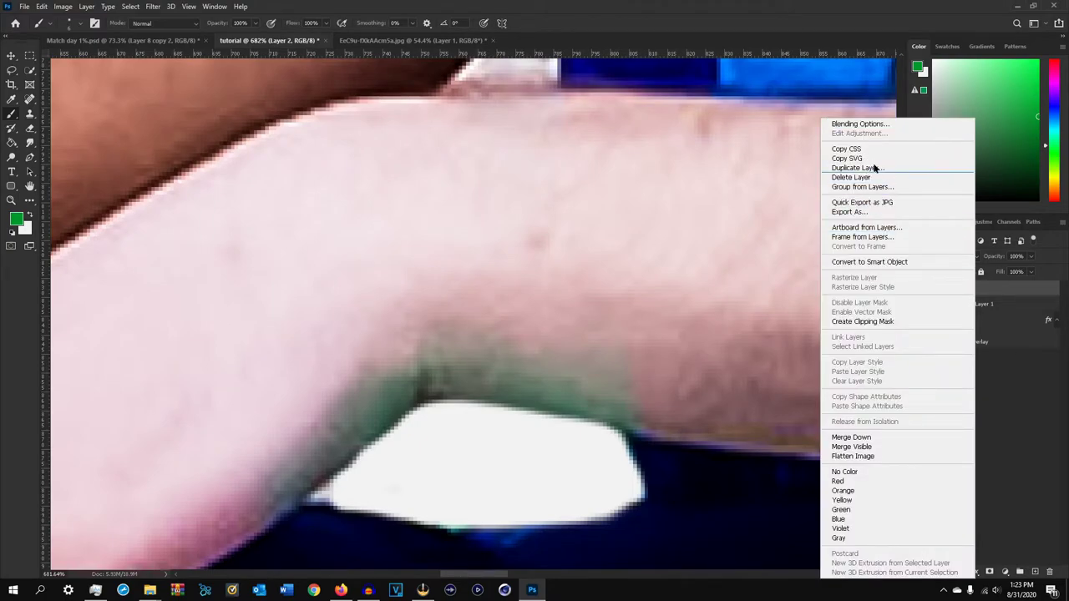
left_click(1001, 283)
right_click(992, 289)
left_click(1011, 290)
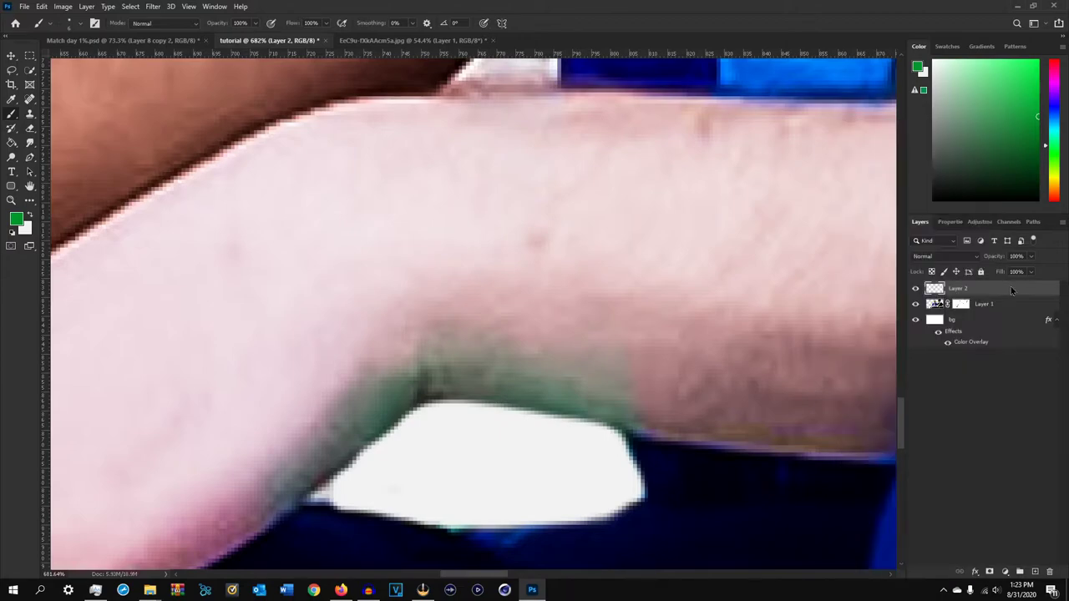
right_click(993, 290)
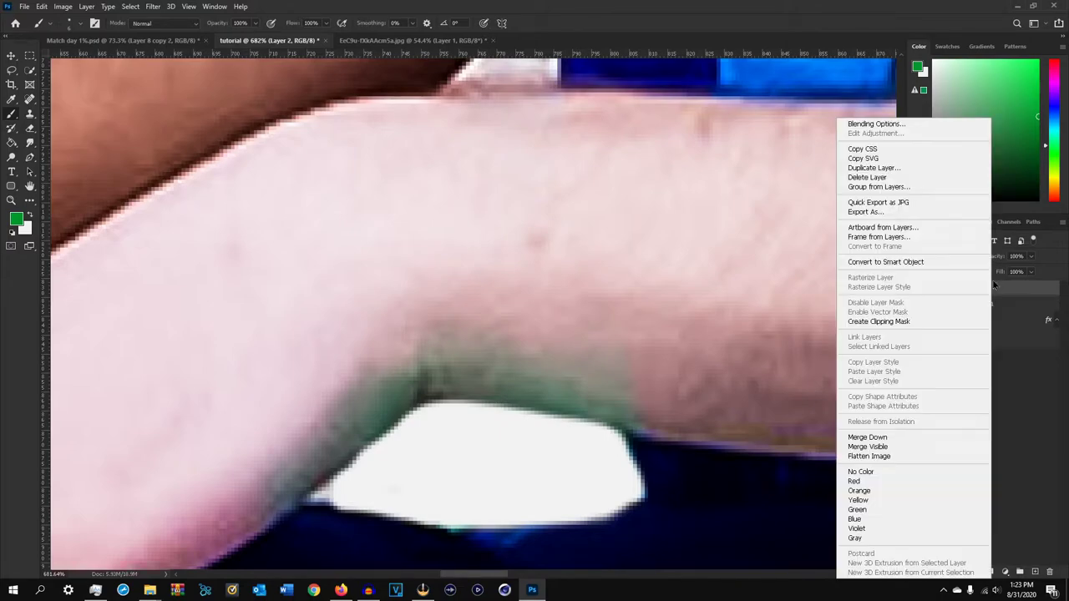
left_click(905, 322)
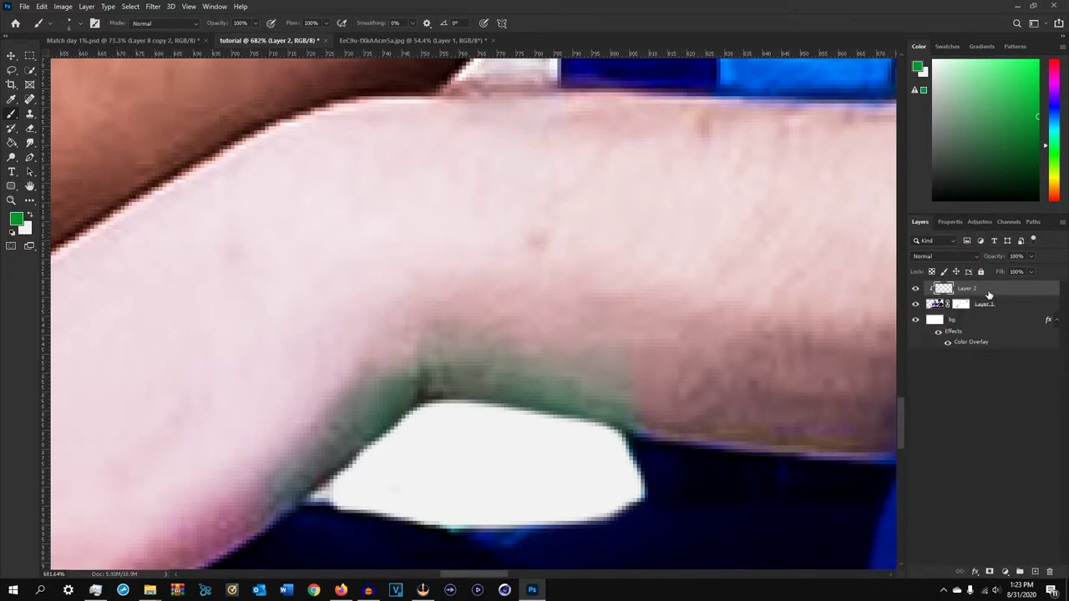
Sample the forearm's skin tone beside the green cast and set a soft 30 px brush with 0% hardness
scroll(599, 329, "down", 2)
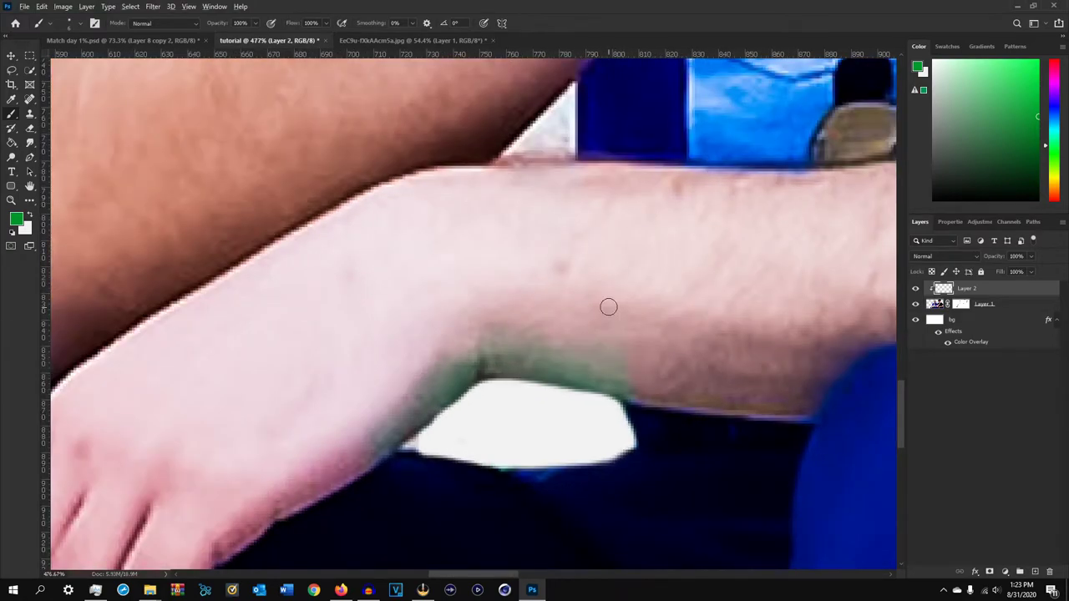
scroll(608, 307, "down", 1)
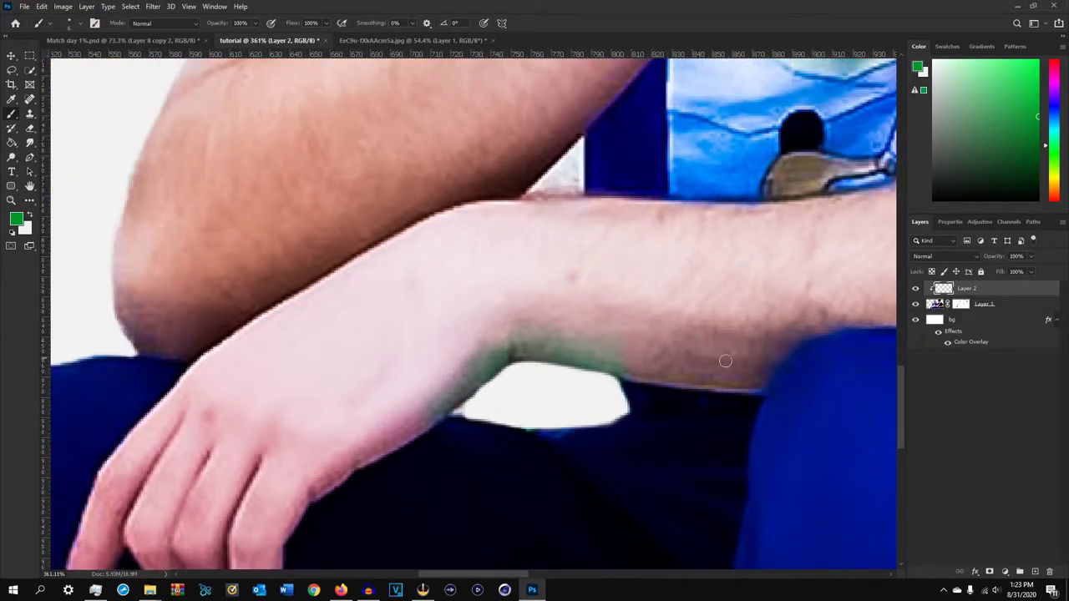
scroll(663, 344, "up", 2)
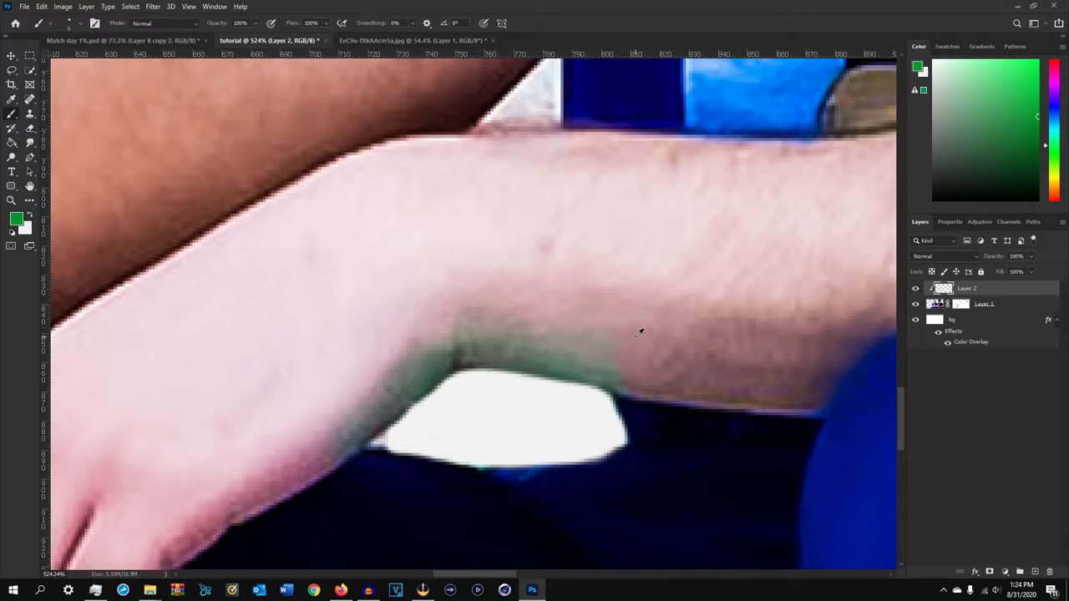
left_click(635, 327, "alt")
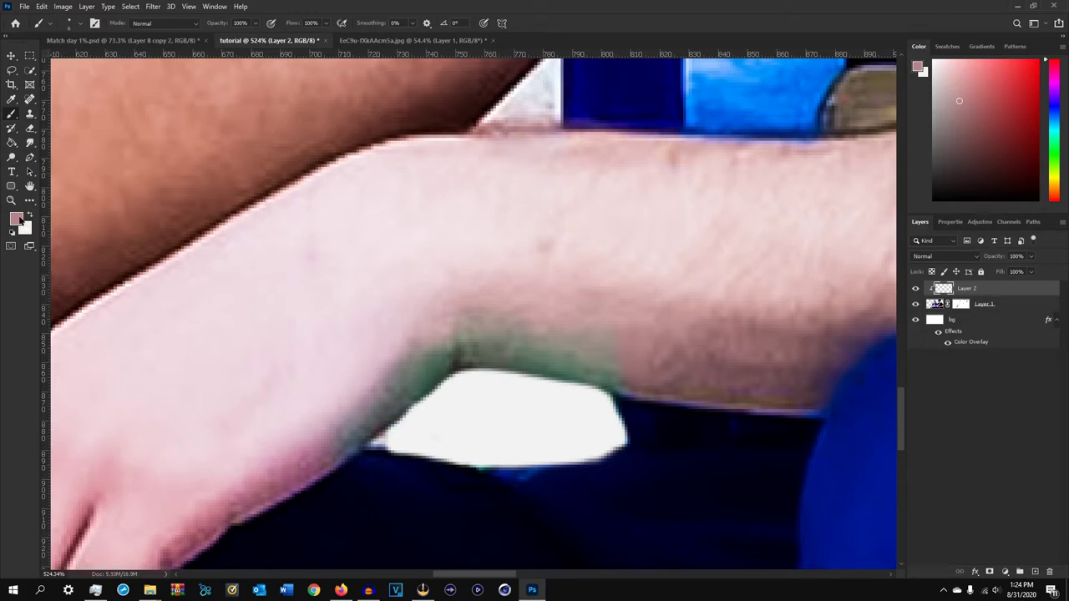
mouse_move(500, 382)
left_mouse_down("alt")
mouse_move(522, 388)
mouse_move(523, 210)
left_mouse_up("alt")
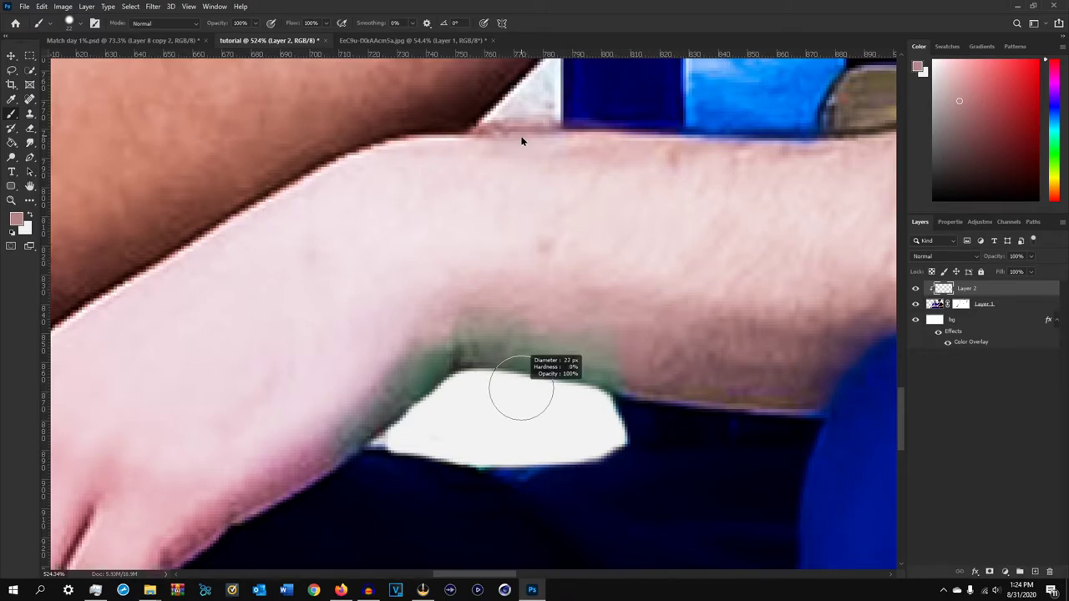
left_click_drag(526, 191, 526, 191, "alt")
left_click_drag(543, 342, 556, 342, "alt")
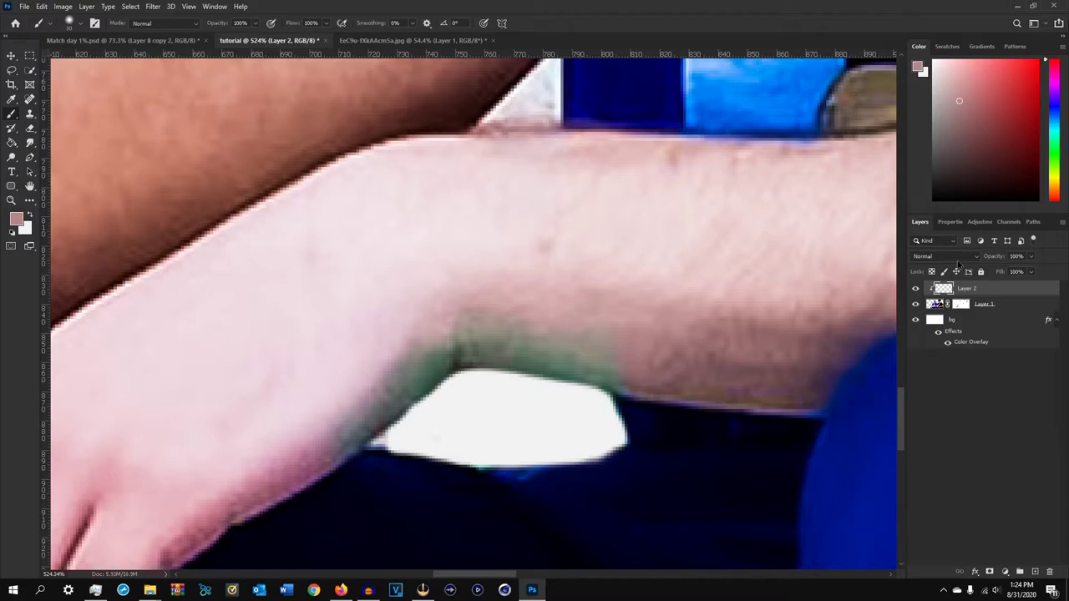
Set Layer 2's blend mode to Color and paint skin tone over the green cast along the wrist and forearm
left_click(957, 258)
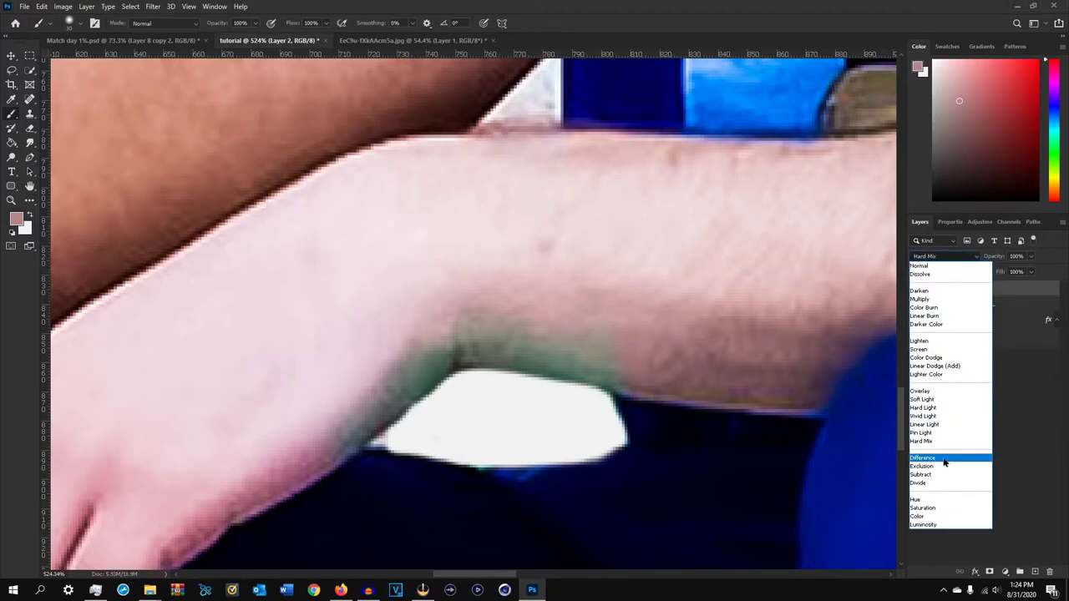
left_click(937, 516)
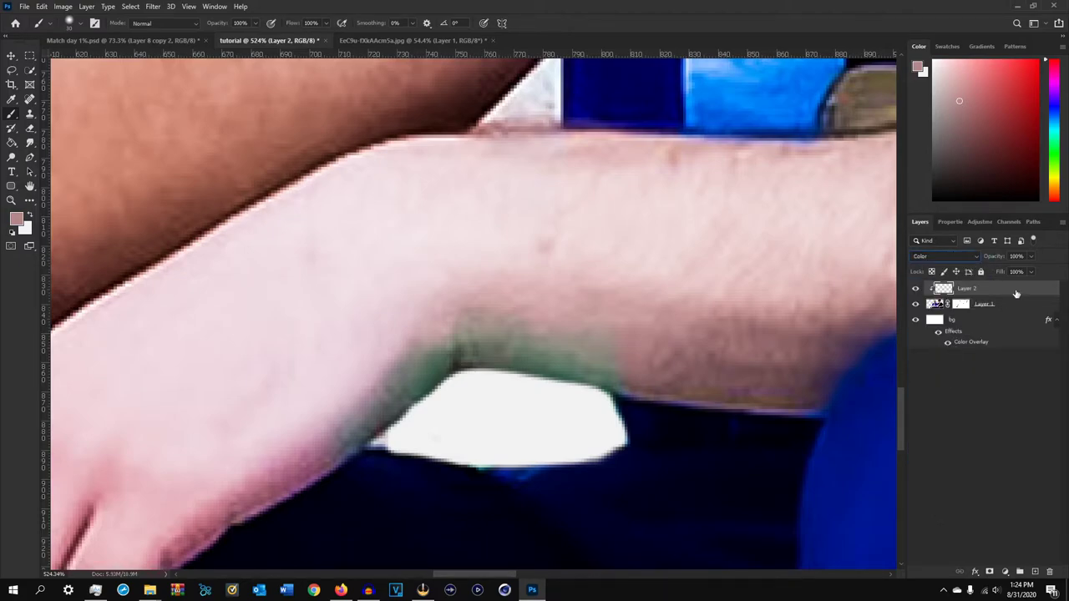
mouse_move(681, 345)
left_mouse_down()
mouse_move(568, 348)
mouse_move(587, 360)
mouse_move(565, 353)
left_mouse_up()
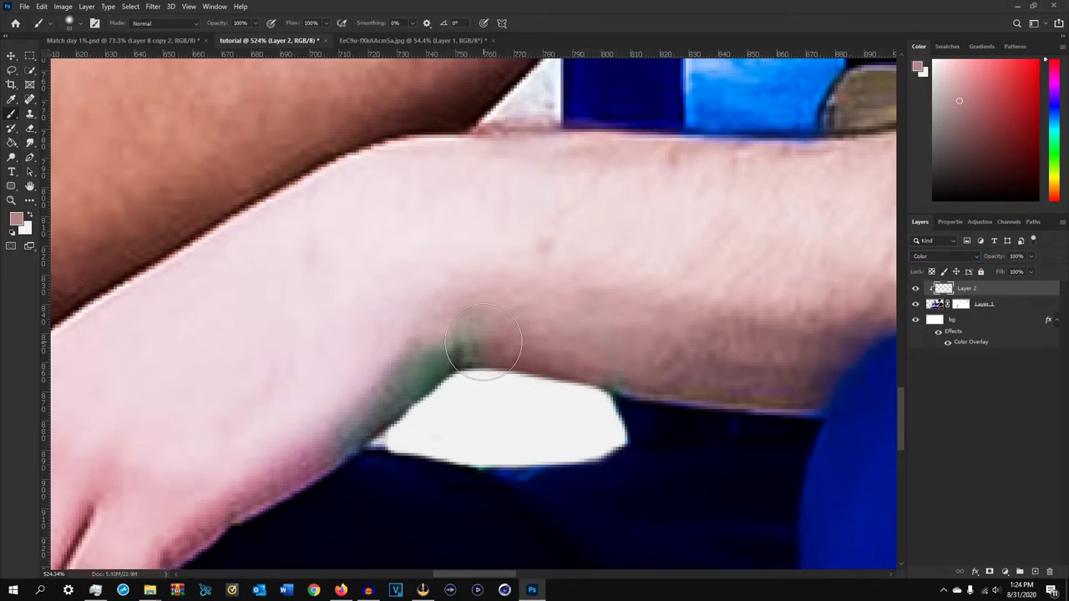
mouse_move(426, 372)
left_mouse_down()
mouse_move(374, 401)
mouse_move(353, 425)
left_mouse_up()
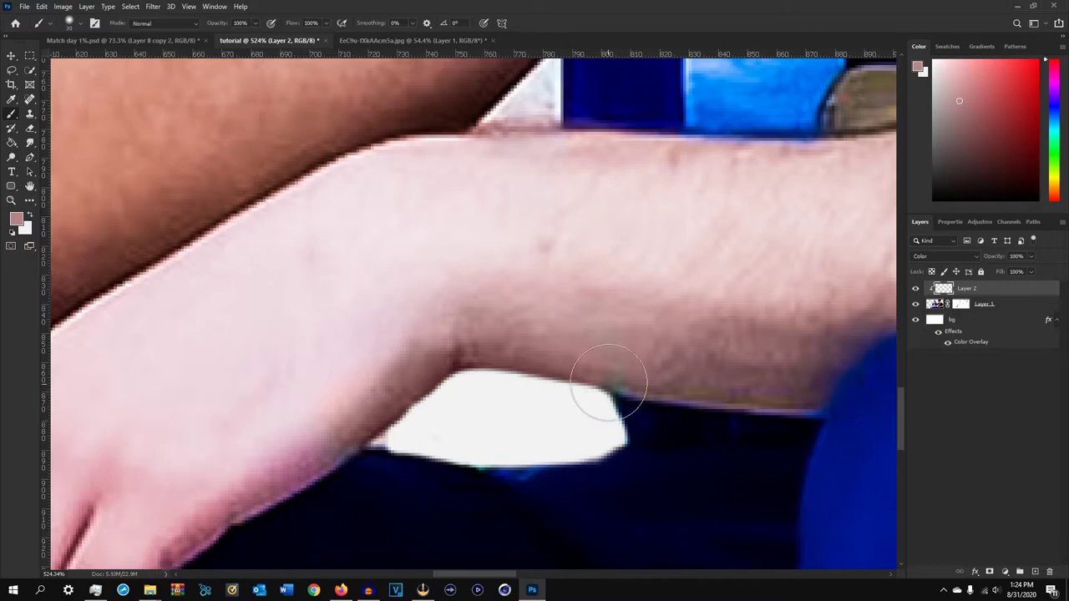
left_click(351, 376, "alt")
scroll(729, 372, "down", 3)
scroll(748, 422, "up", 3)
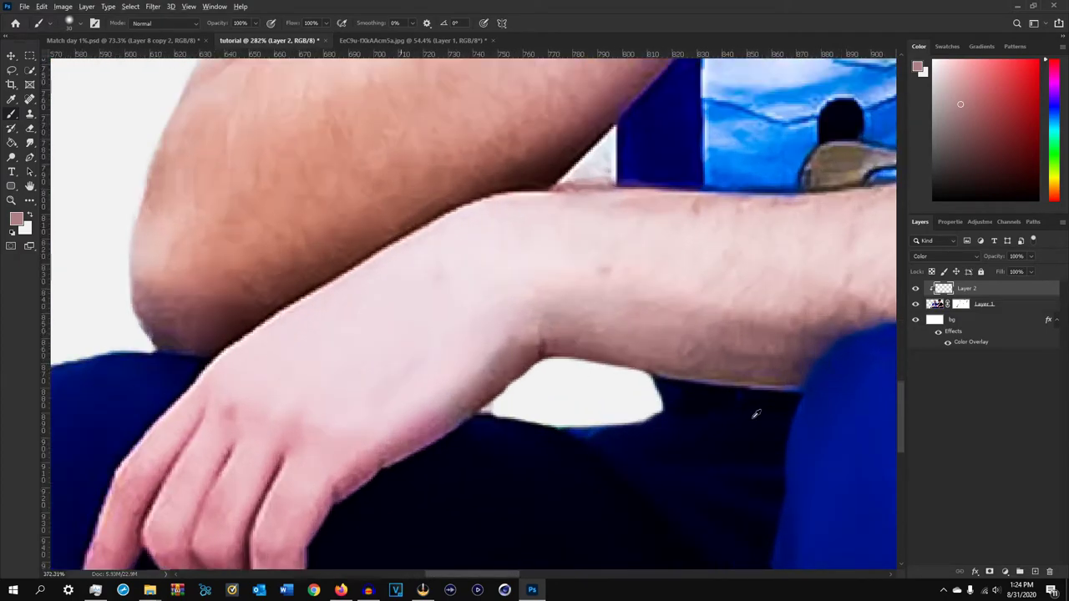
Paint sampled skin tones over the underside of the blue-shirted man's lower forearm and wrist on Layer 2
scroll(758, 334, "up", 2)
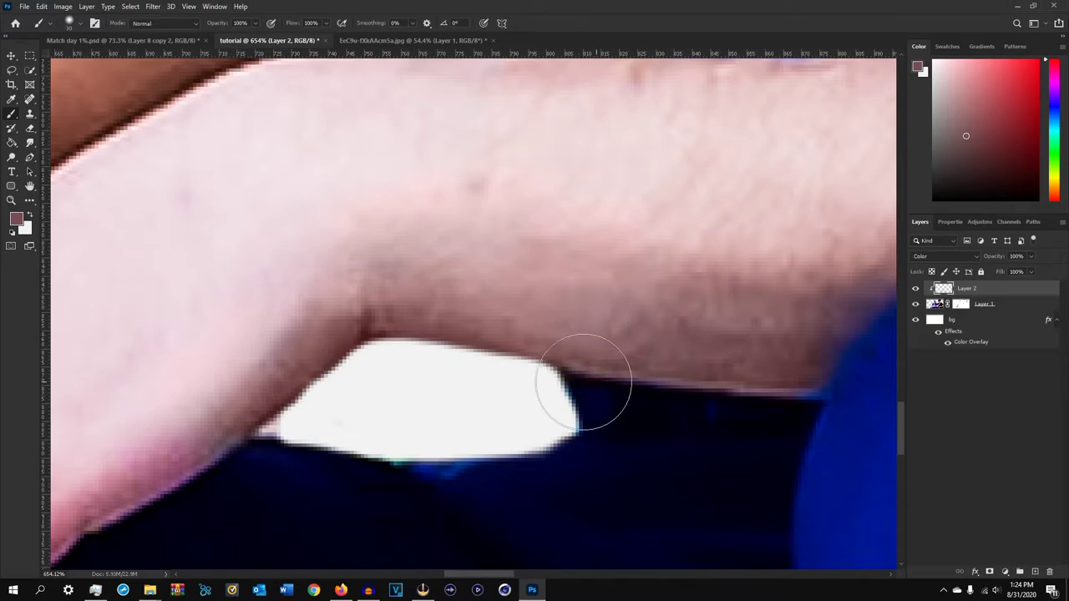
left_click_drag(573, 381, 704, 217)
left_click(412, 292, "alt")
mouse_move(447, 298)
left_mouse_down()
mouse_move(448, 275)
mouse_move(405, 299)
left_mouse_up()
left_click(472, 216, "alt")
mouse_move(472, 219)
left_mouse_down()
mouse_move(271, 382)
mouse_move(266, 367)
mouse_move(272, 376)
mouse_move(467, 280)
left_mouse_up()
Paint sampled pink skin tones over the edge of the same man's lower hand and its fingers
key("space")
left_click_drag(462, 415, 564, 240)
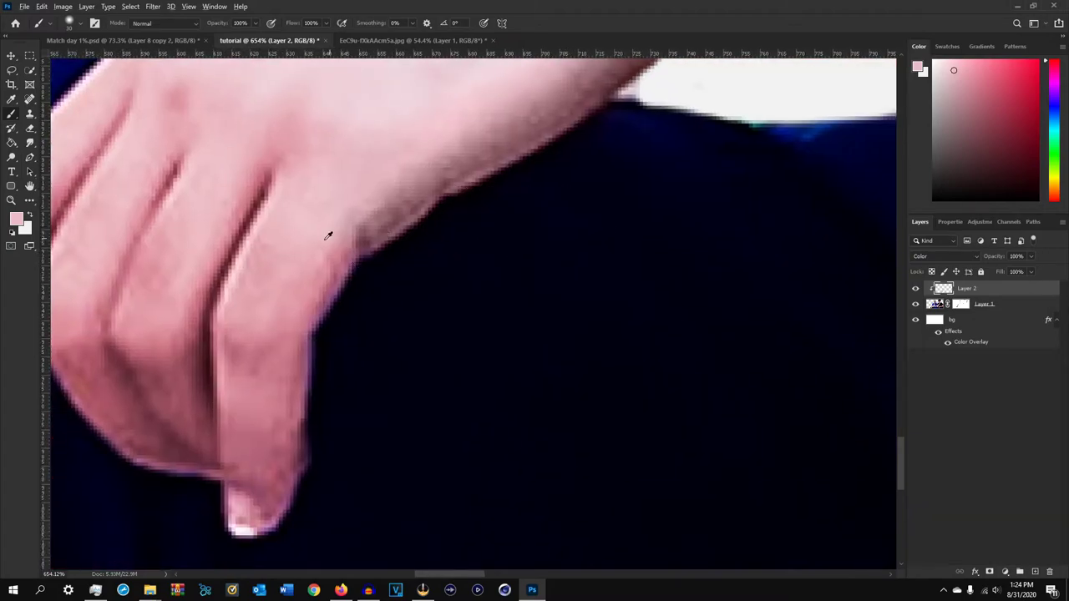
mouse_move(341, 265)
left_mouse_down()
mouse_move(306, 306)
mouse_move(274, 382)
mouse_move(269, 488)
mouse_move(281, 469)
mouse_move(151, 413)
left_mouse_up()
left_click_drag(197, 337, 422, 371)
left_click_drag(308, 402, 334, 380)
left_click(346, 430, "alt")
mouse_move(344, 429)
left_mouse_down()
mouse_move(306, 370)
mouse_move(247, 368)
mouse_move(172, 448)
mouse_move(162, 443)
mouse_move(233, 267)
left_mouse_up()
left_click_drag(296, 249, 269, 372)
left_click(276, 332, "alt")
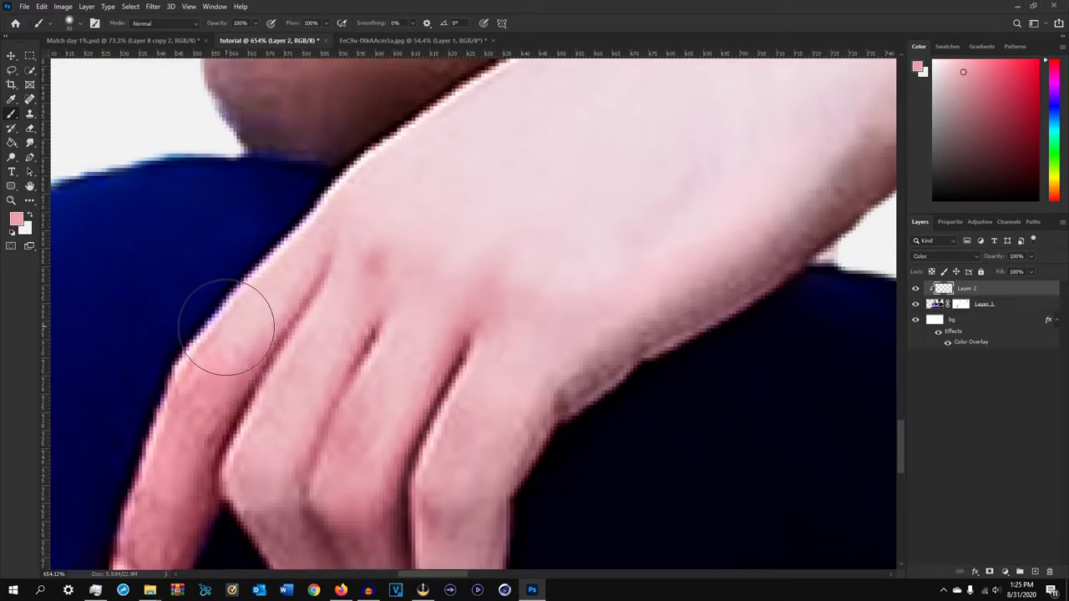
Paint the small triangular background gap between the blue-shirted man's arms with a sampled off-white, using a smaller brush
scroll(521, 310, "down", 3)
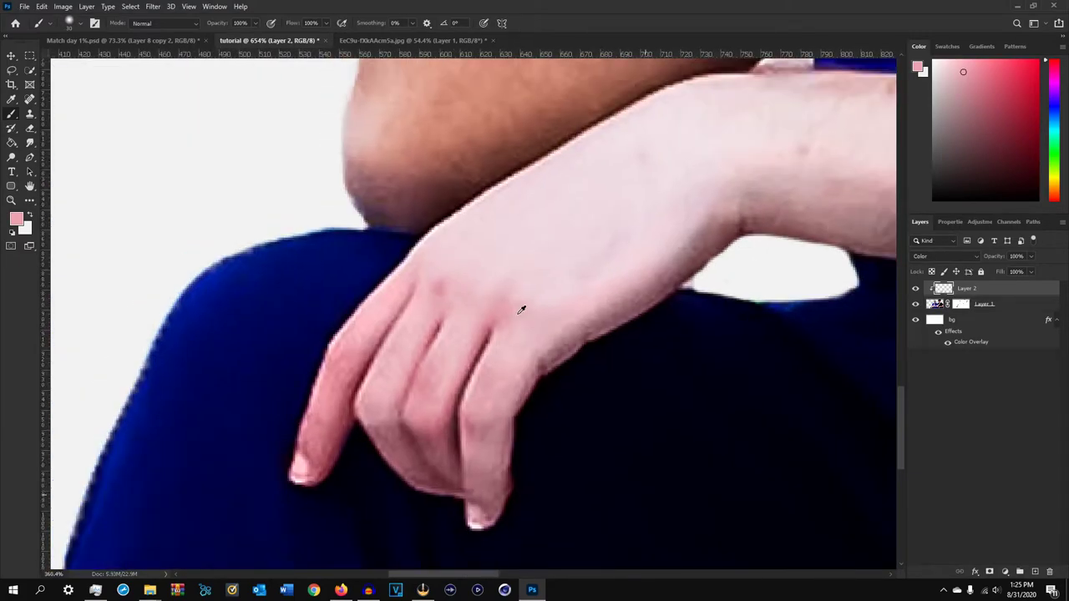
left_click_drag(761, 341, 423, 439)
scroll(439, 101, "up", 3)
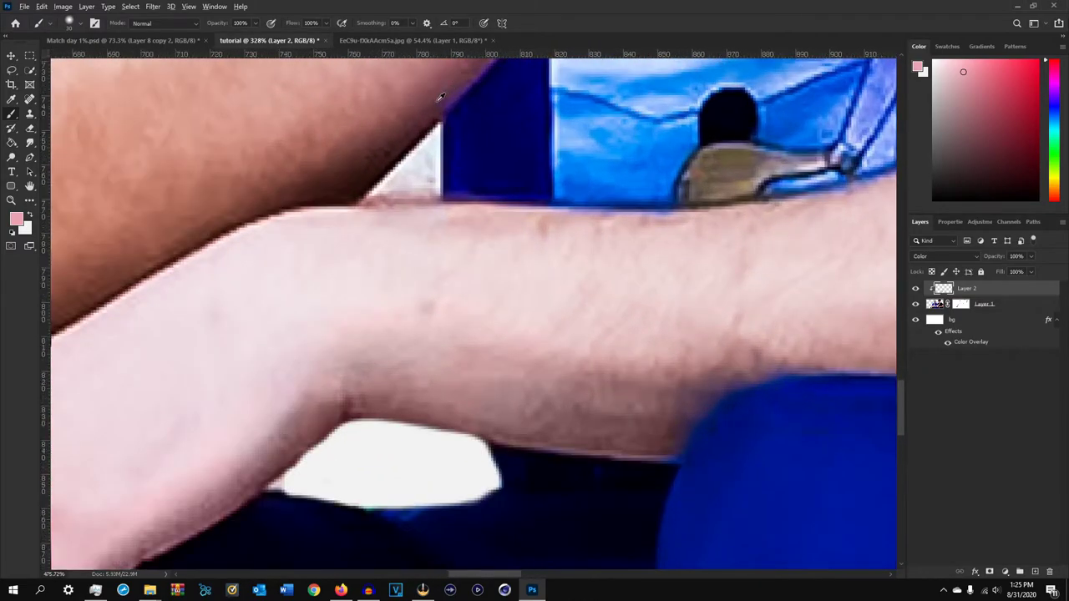
scroll(440, 99, "up", 2)
scroll(398, 463, "down", 3)
left_click(363, 526, "alt")
scroll(401, 281, "up", 2)
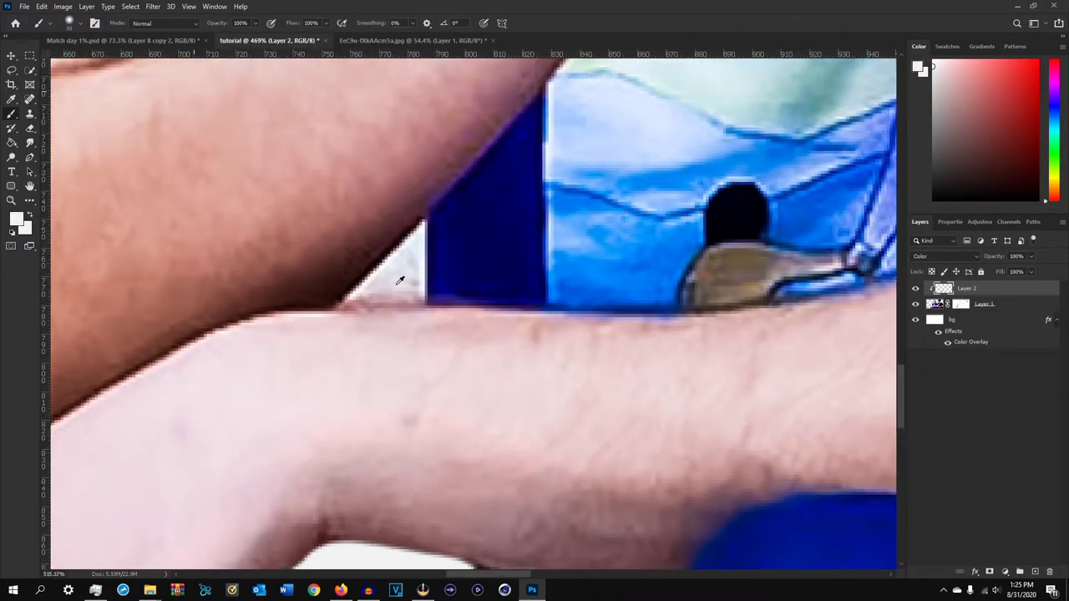
scroll(398, 282, "up", 4)
left_click_drag(411, 279, 370, 274)
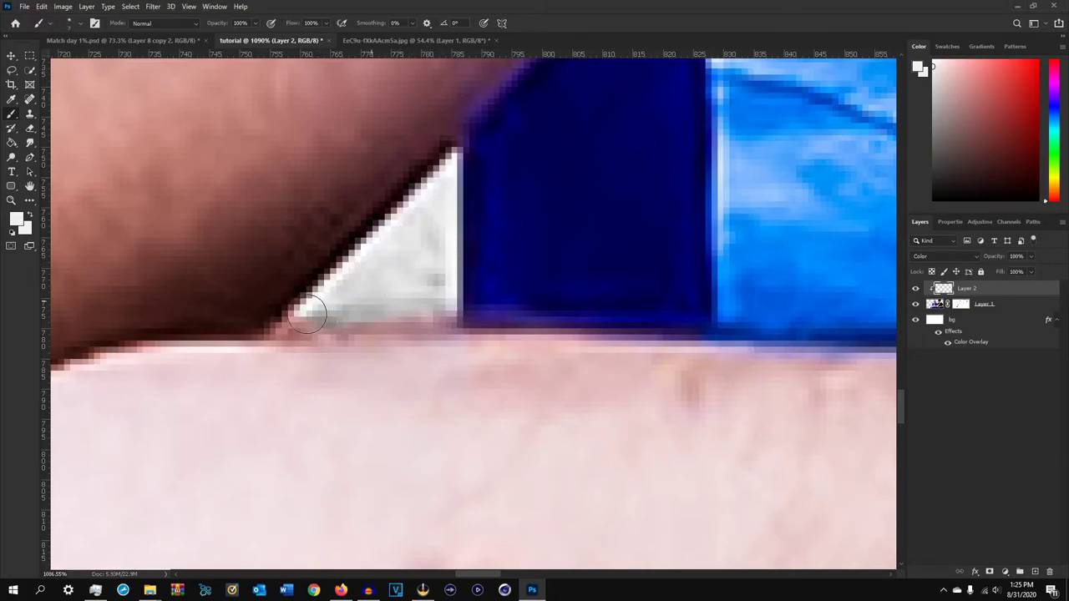
scroll(441, 281, "down", 3)
scroll(570, 273, "down", 10)
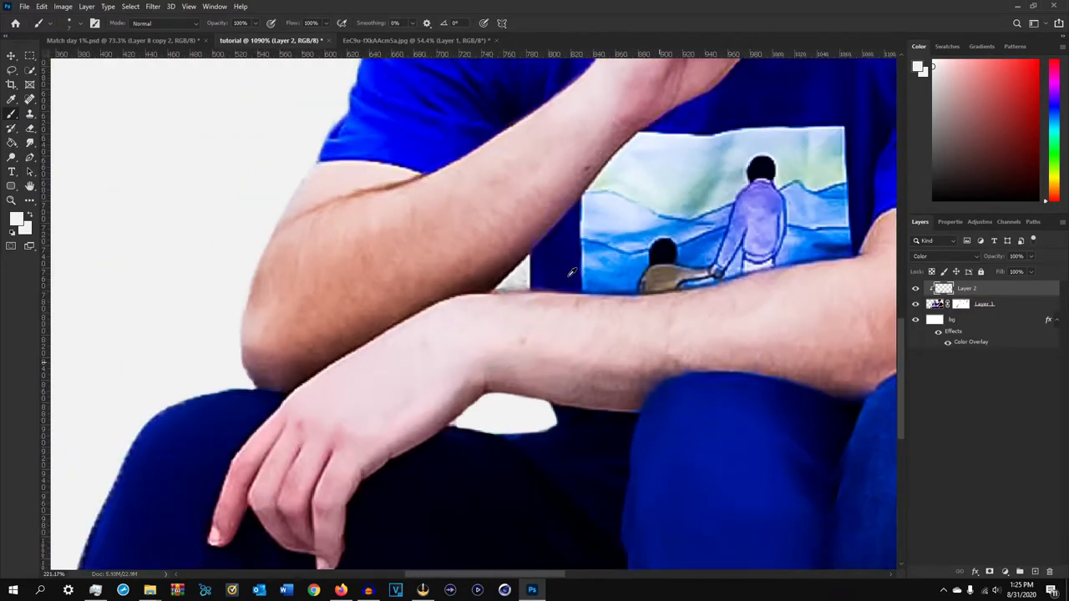
scroll(515, 315, "up", 5)
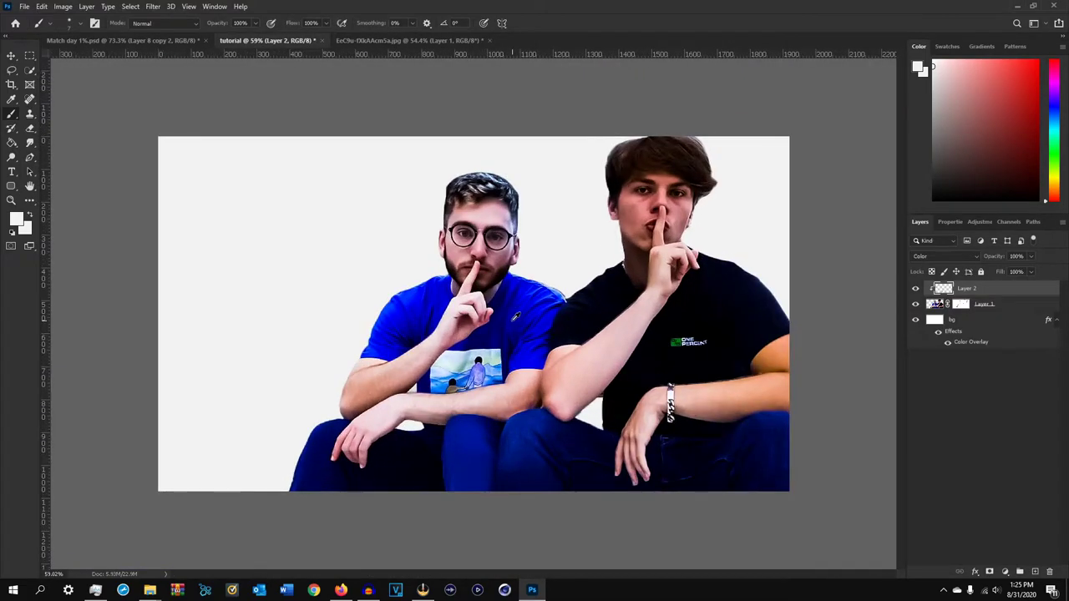
scroll(742, 292, "up", 2)
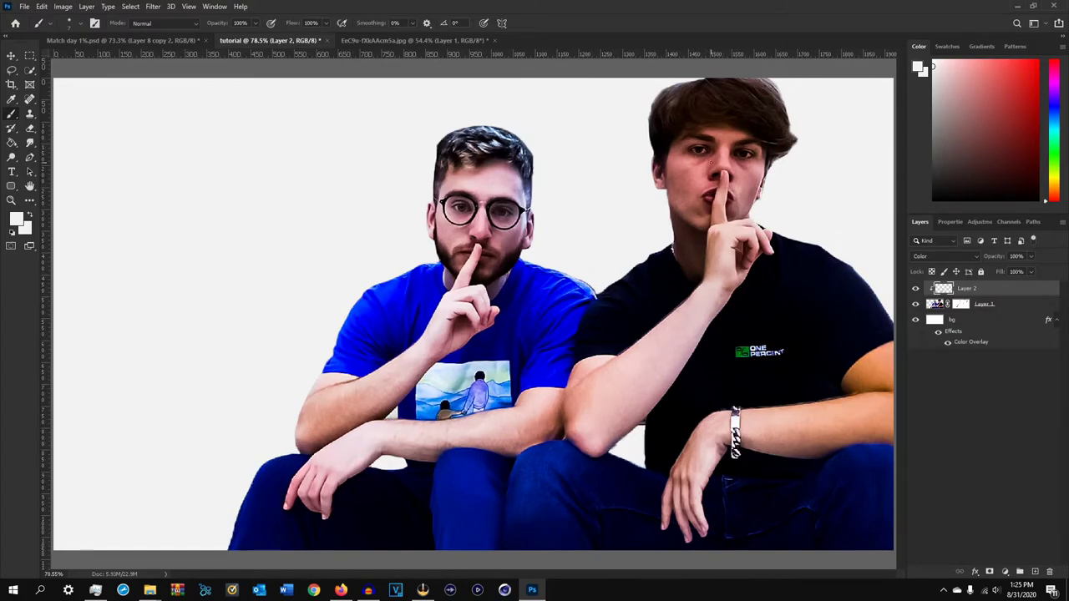
left_click(986, 304)
left_click(988, 295, "shift")
key("ctrl+e")
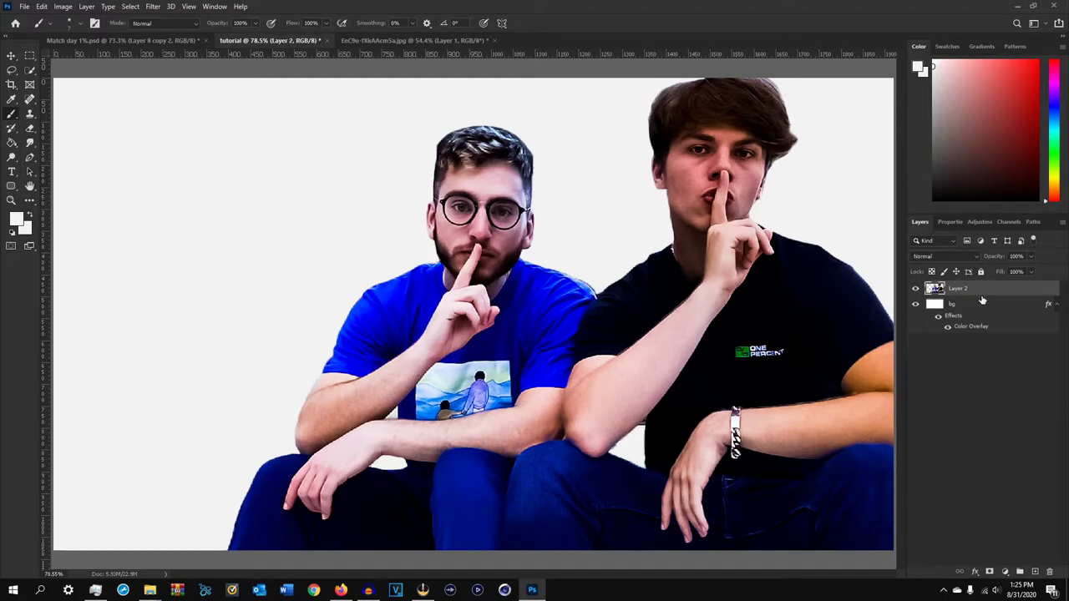
left_click(1035, 571)
key("ctrl+alt+g")
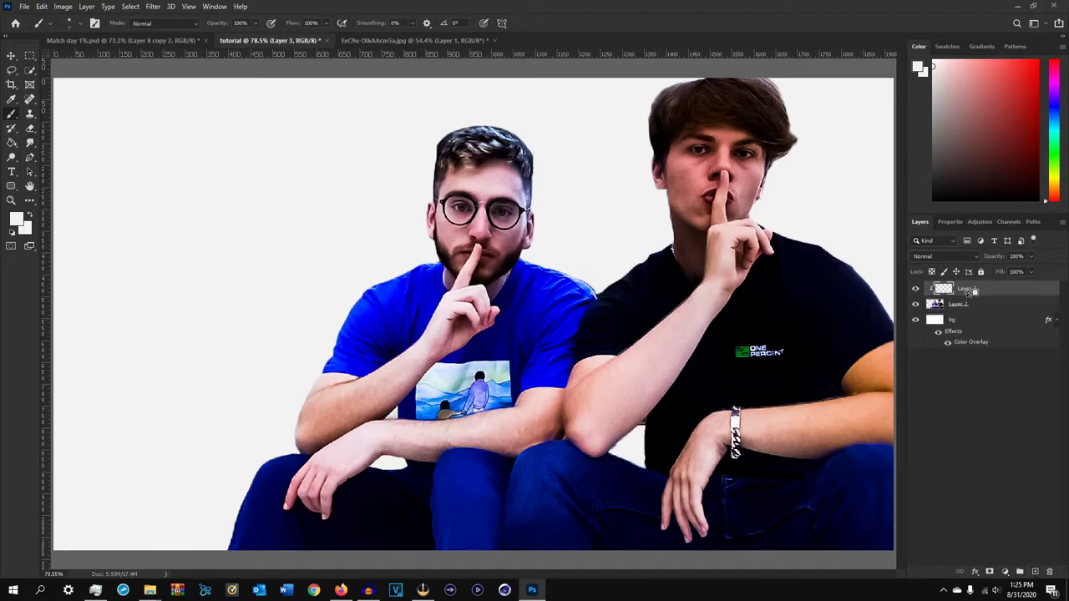
key("ctrl+z")
key("ctrl+z")
key("ctrl+z")
Convert Layer 1 and its clipped Layer 2 together into a single smart object
left_click(1002, 307)
left_click(990, 291)
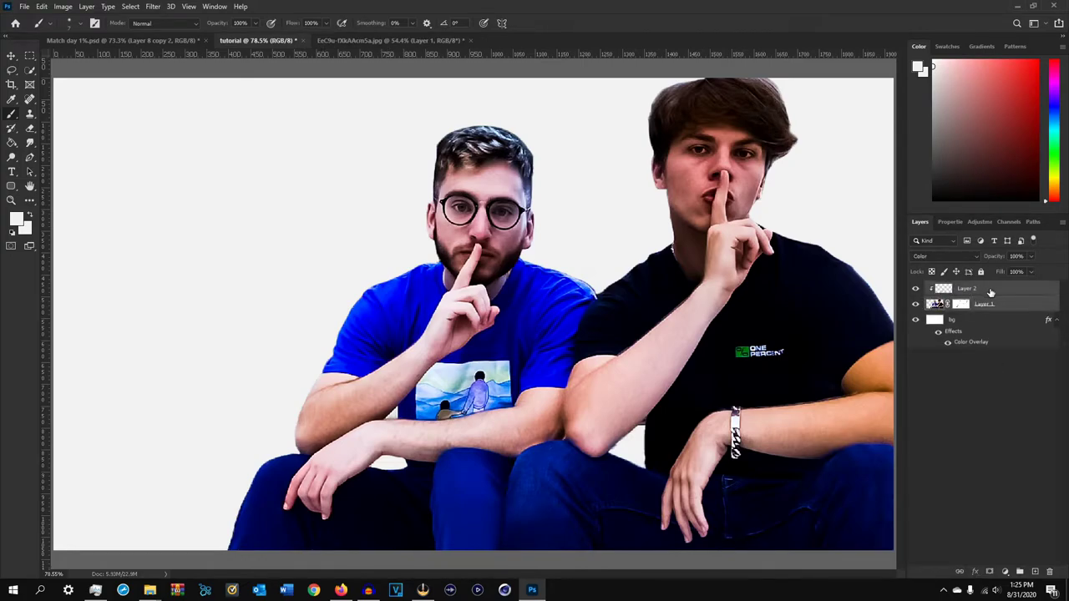
right_click(989, 292)
left_click(992, 293)
right_click(1001, 296)
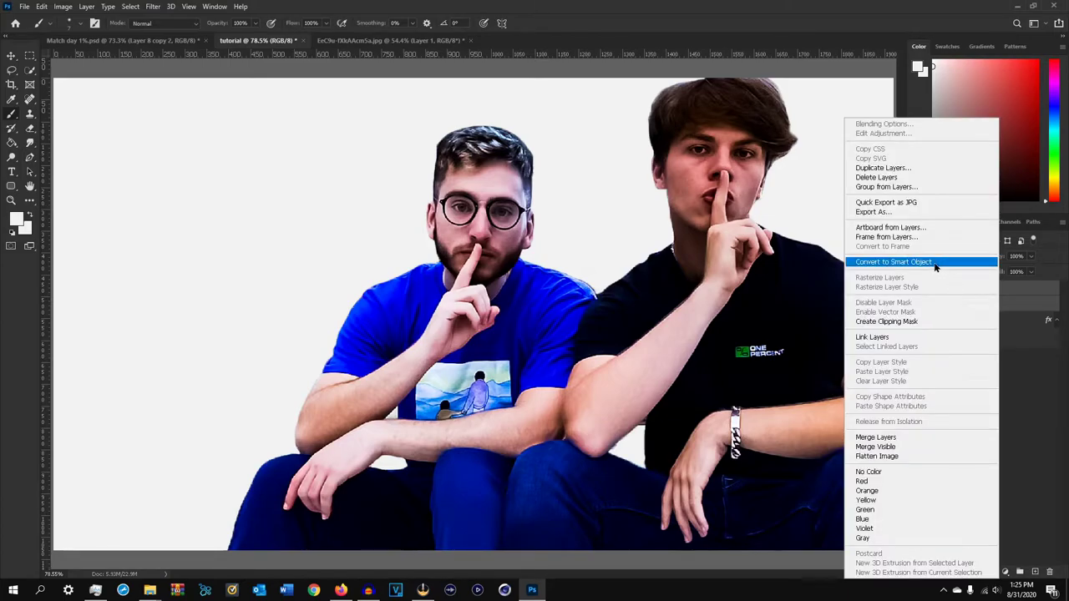
left_click(936, 263)
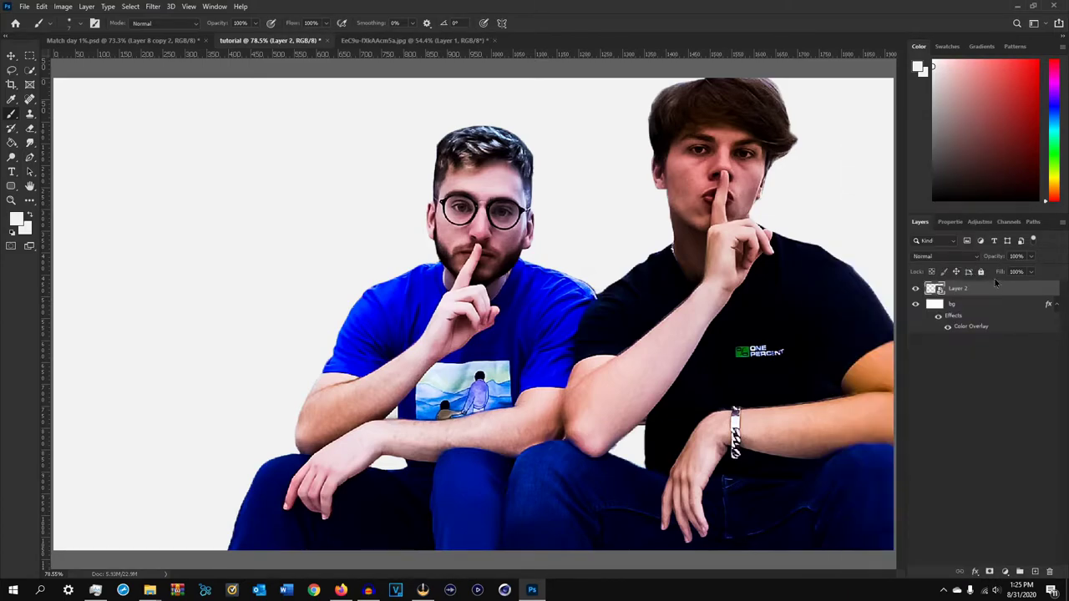
Open the new smart object's contents to examine its layers, and close that document again
double_click(936, 289)
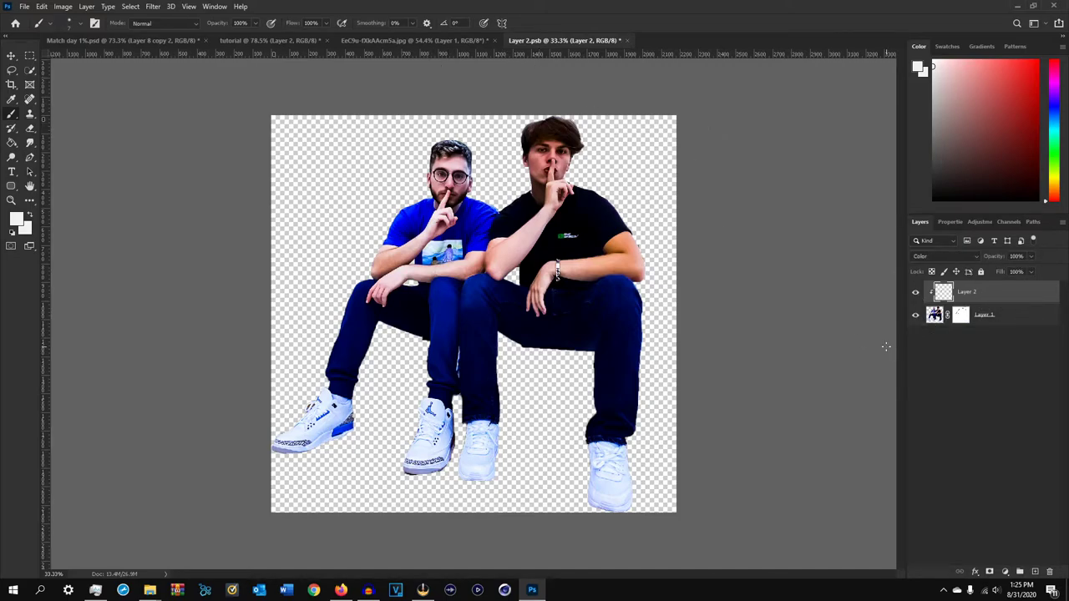
left_click(383, 40)
left_click(276, 40)
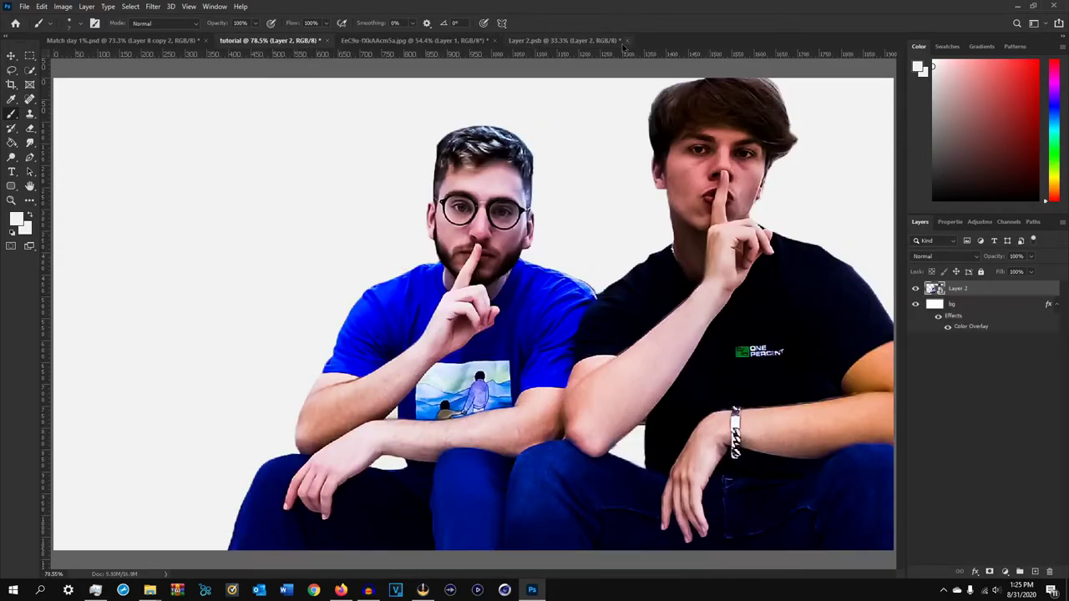
left_click(628, 41)
left_click(529, 220)
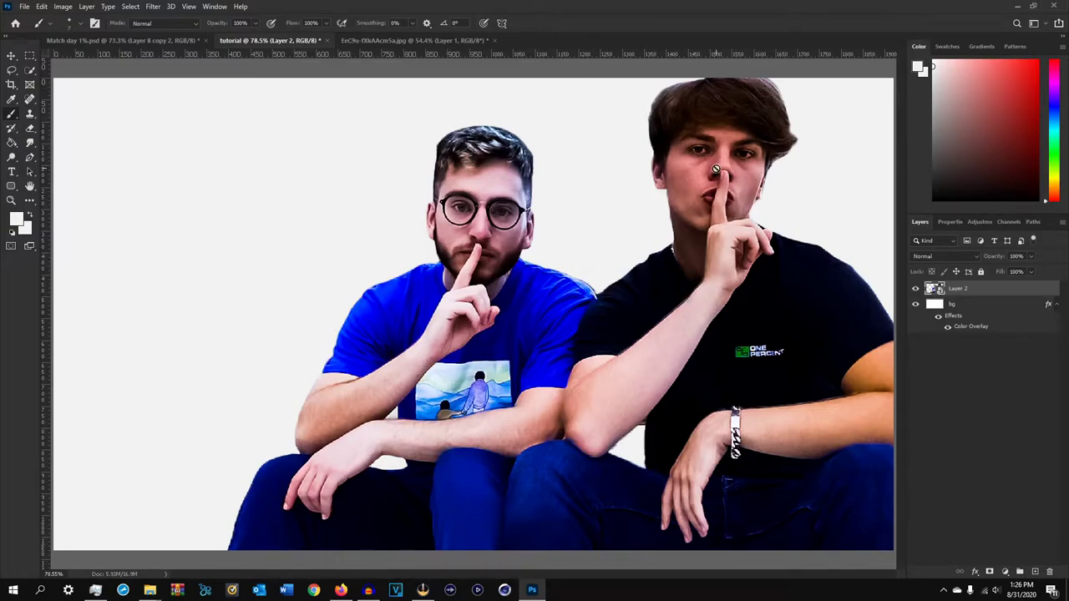
Rename the smart object layer as razz + disc
double_click(960, 289)
key("Return")
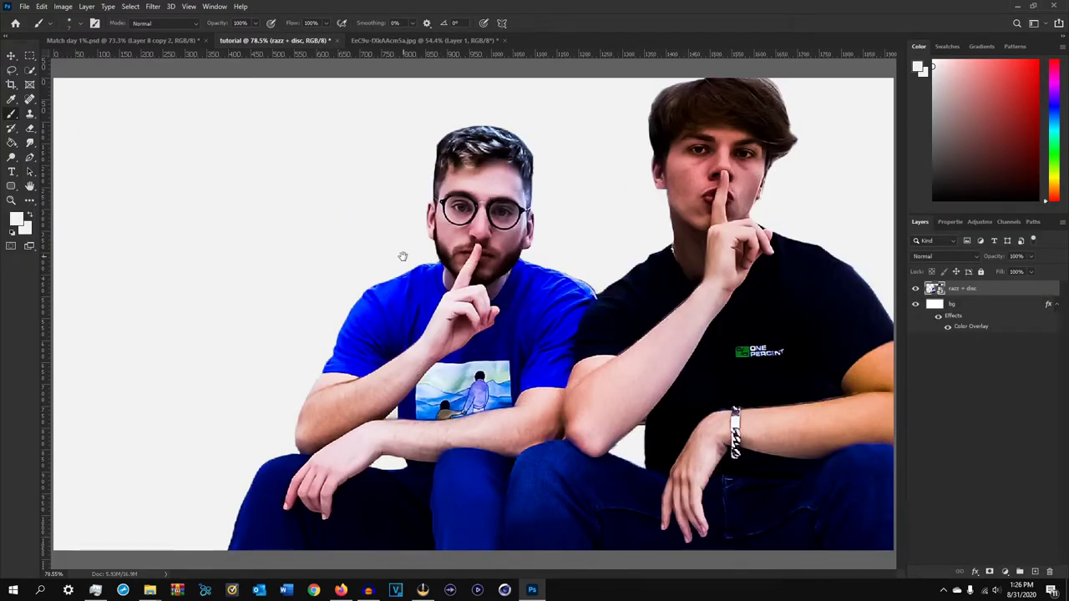
scroll(577, 260, "down", 1)
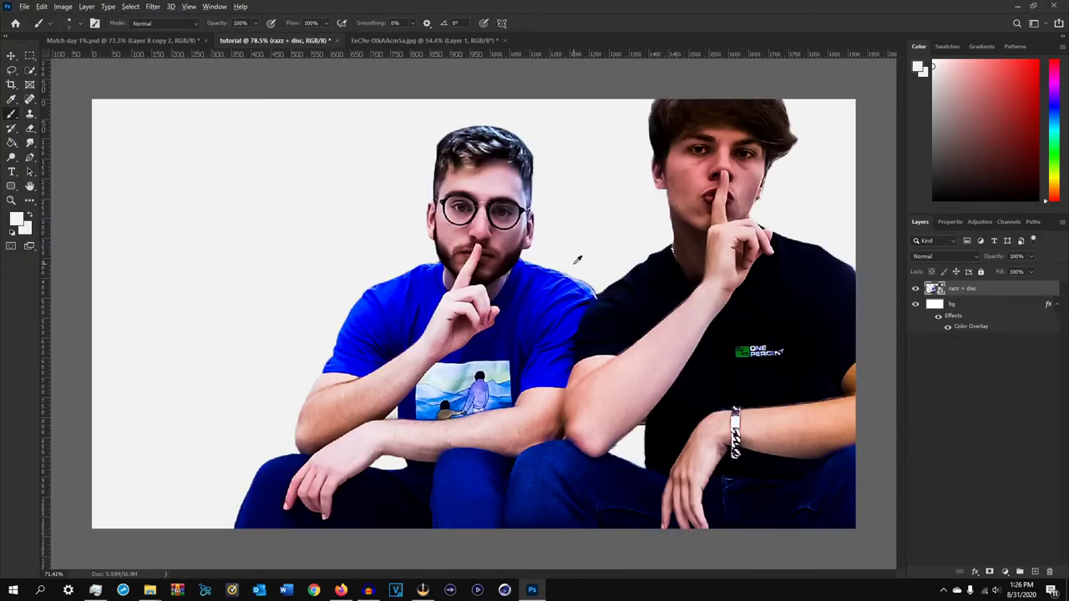
scroll(685, 159, "up", 3)
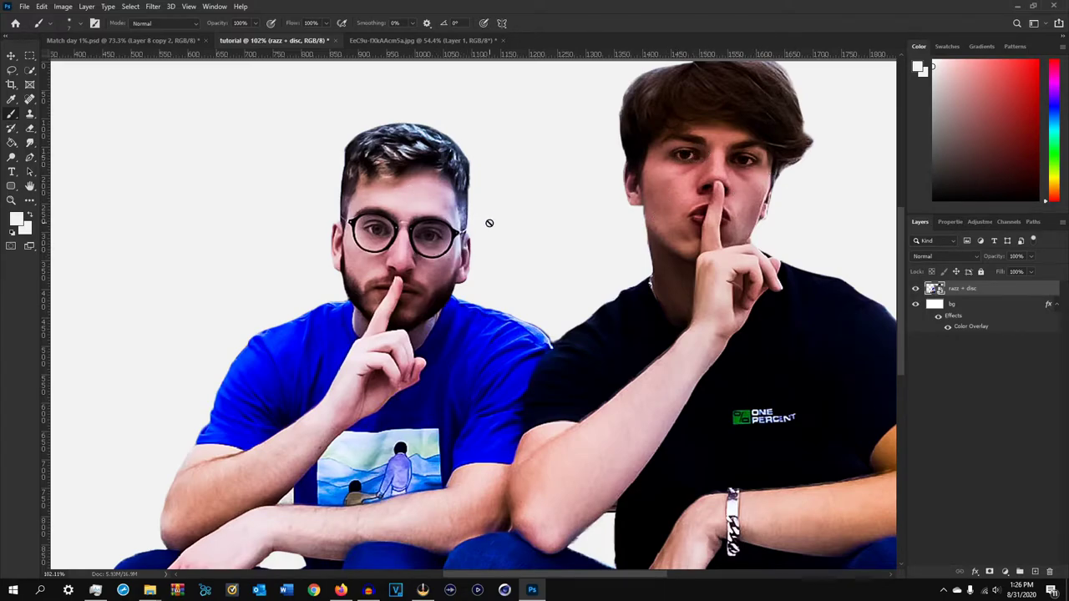
Add a new layer above razz + disc, set its blend mode to Color and clip it to that layer
left_click(1036, 571)
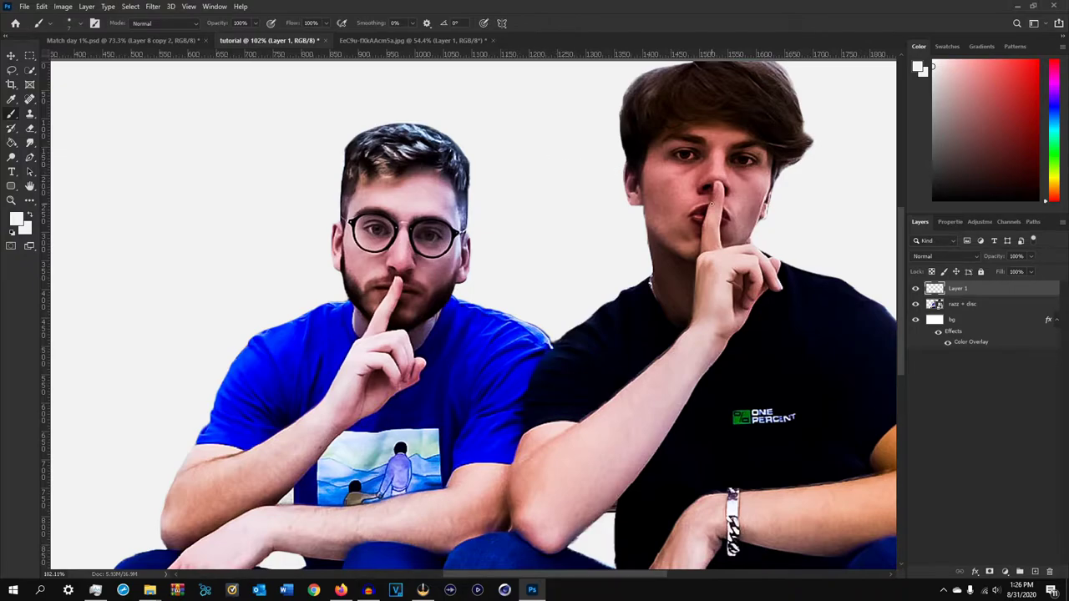
scroll(770, 131, "up", 10)
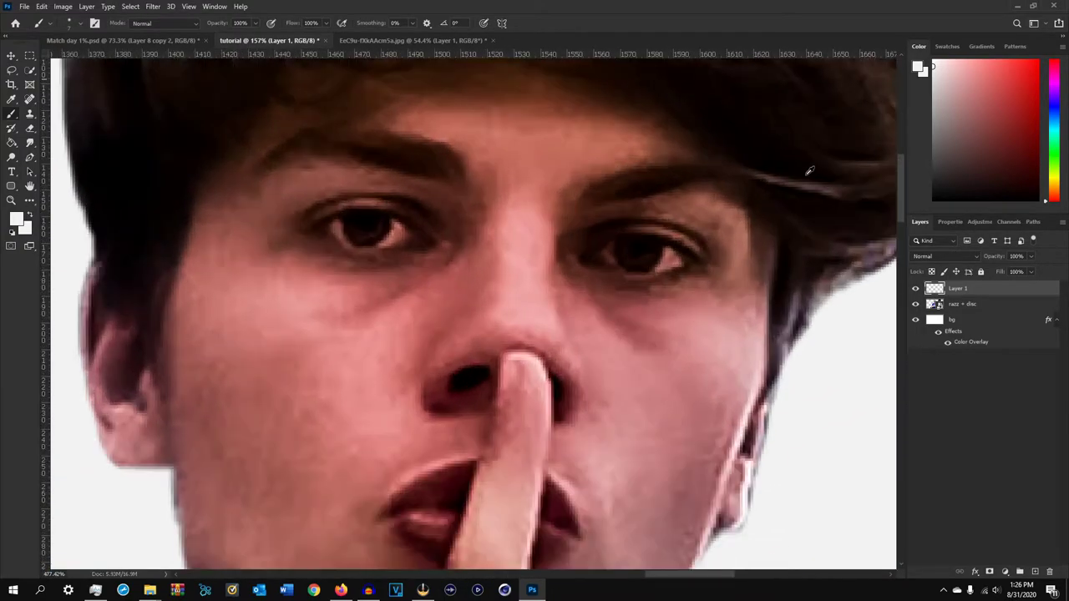
left_click(944, 256)
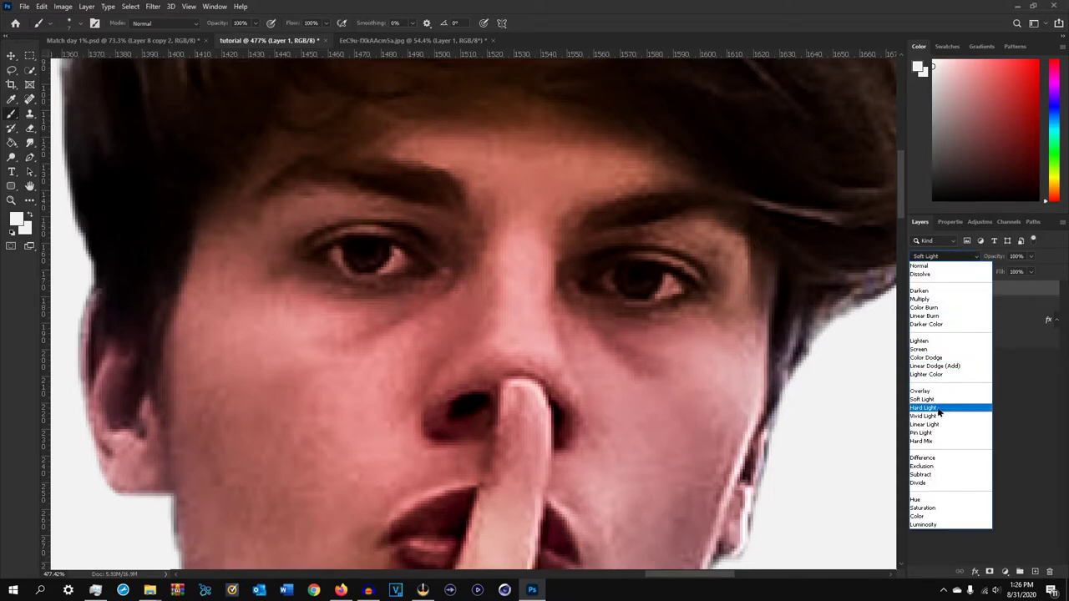
left_click(938, 265)
left_click(942, 259)
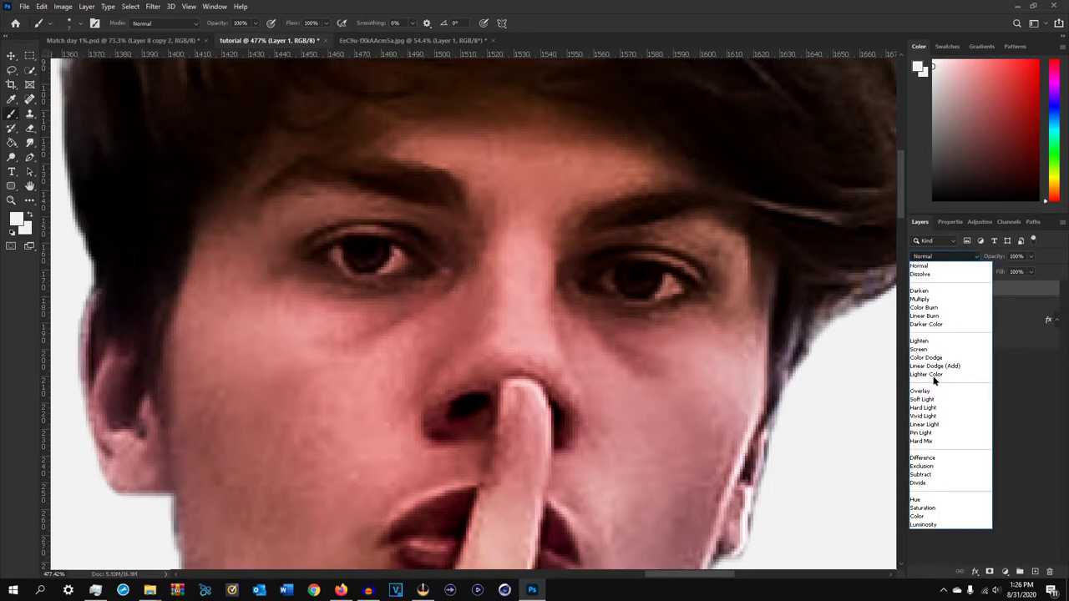
left_click(933, 516)
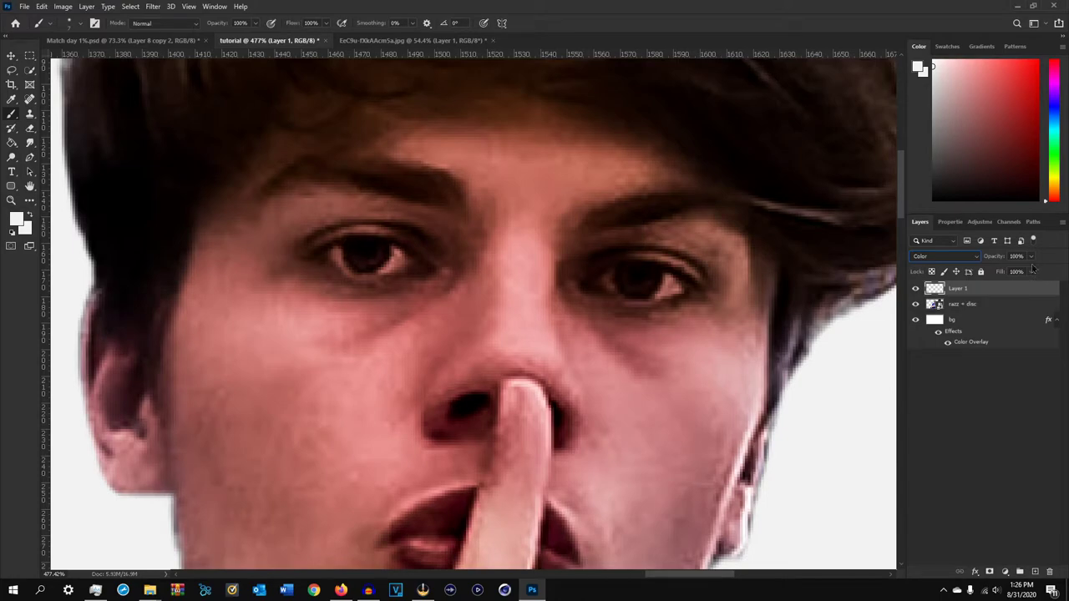
right_click(989, 292)
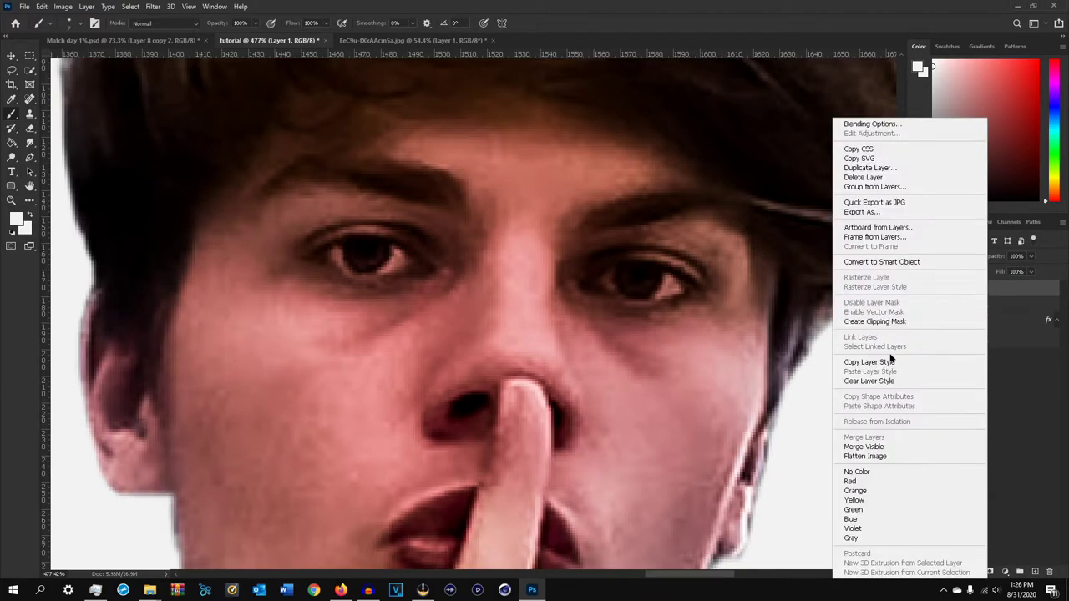
left_click(886, 321)
scroll(367, 250, "up", 5)
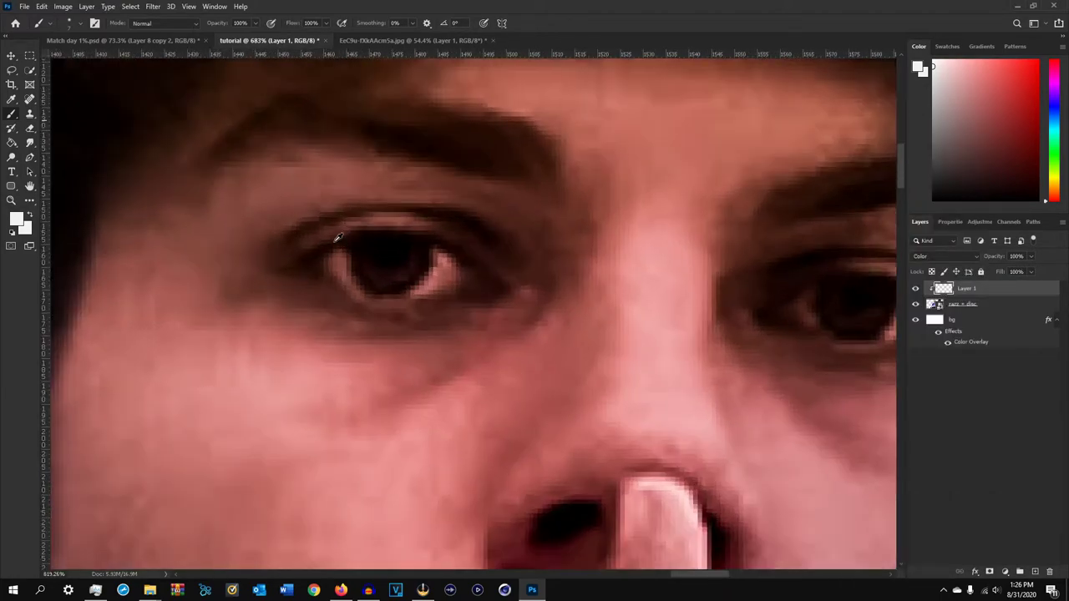
scroll(487, 278, "up", 2)
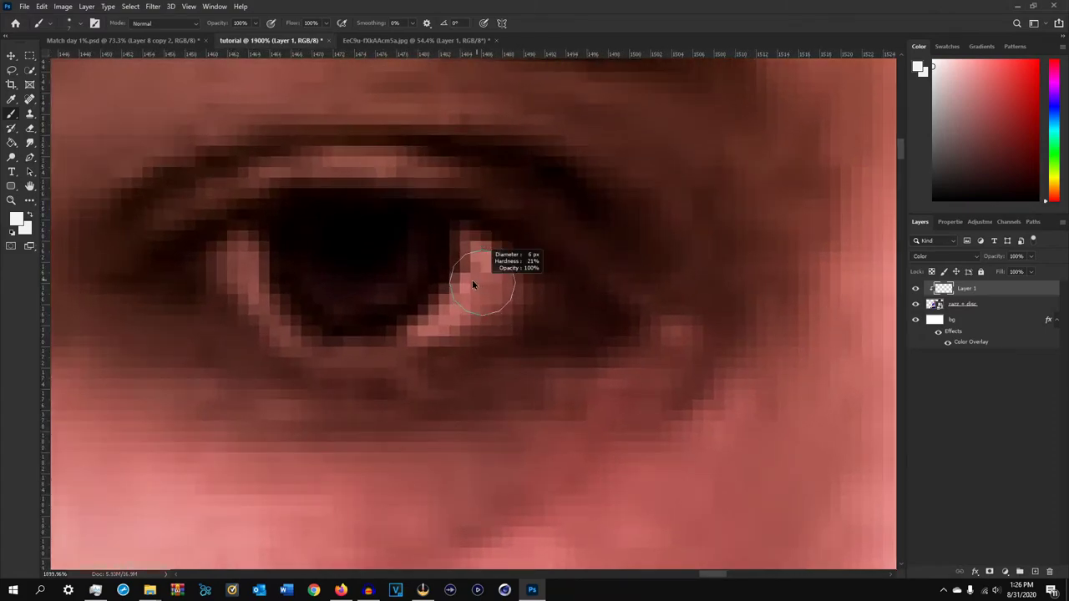
left_click_drag(458, 265, 490, 266)
key("ctrl+z")
left_click(17, 219)
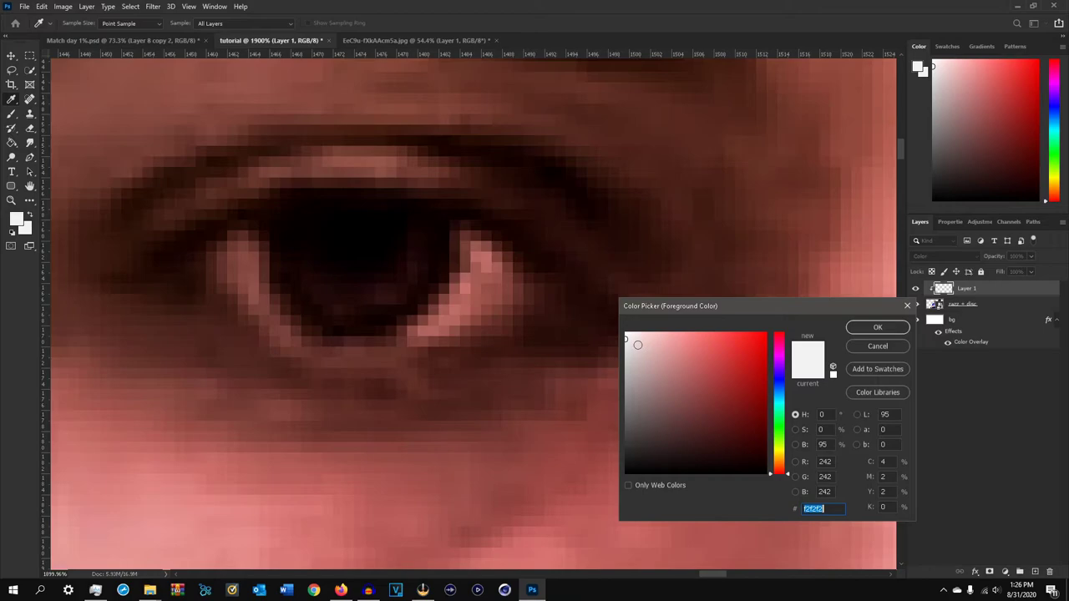
left_click(878, 328)
mouse_move(480, 275)
left_mouse_down()
mouse_move(476, 244)
mouse_move(506, 265)
mouse_move(504, 304)
mouse_move(448, 311)
left_mouse_up()
key("ctrl+z")
Set the foreground colour to #b39089 and paint it over the white on both sides of the black-shirted man's first eye
left_click(16, 219)
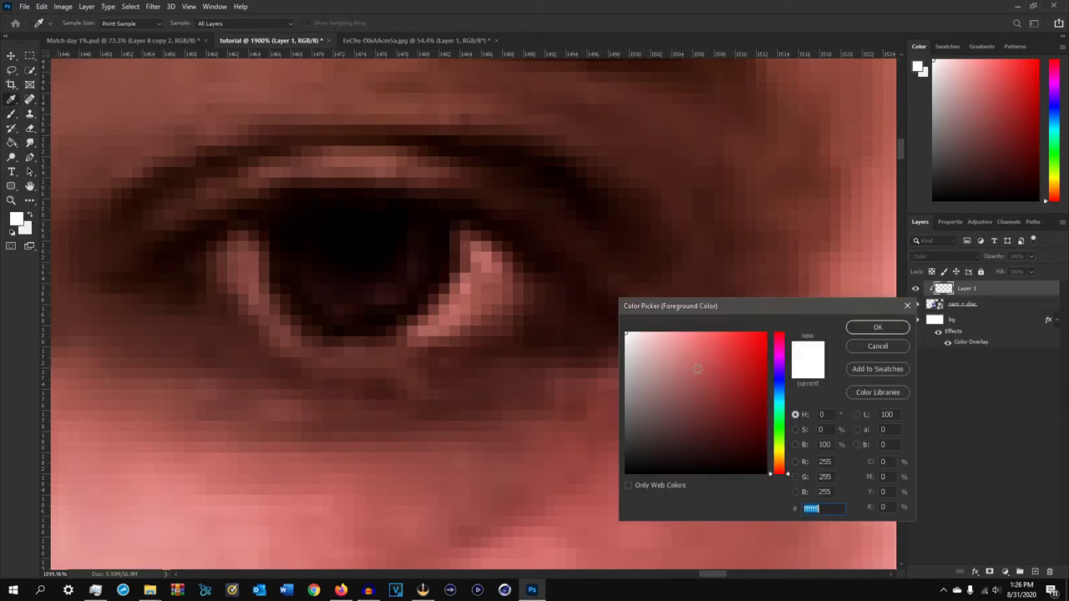
left_click(693, 212)
mouse_move(719, 418)
left_mouse_down()
mouse_move(637, 416)
mouse_move(658, 375)
left_mouse_up()
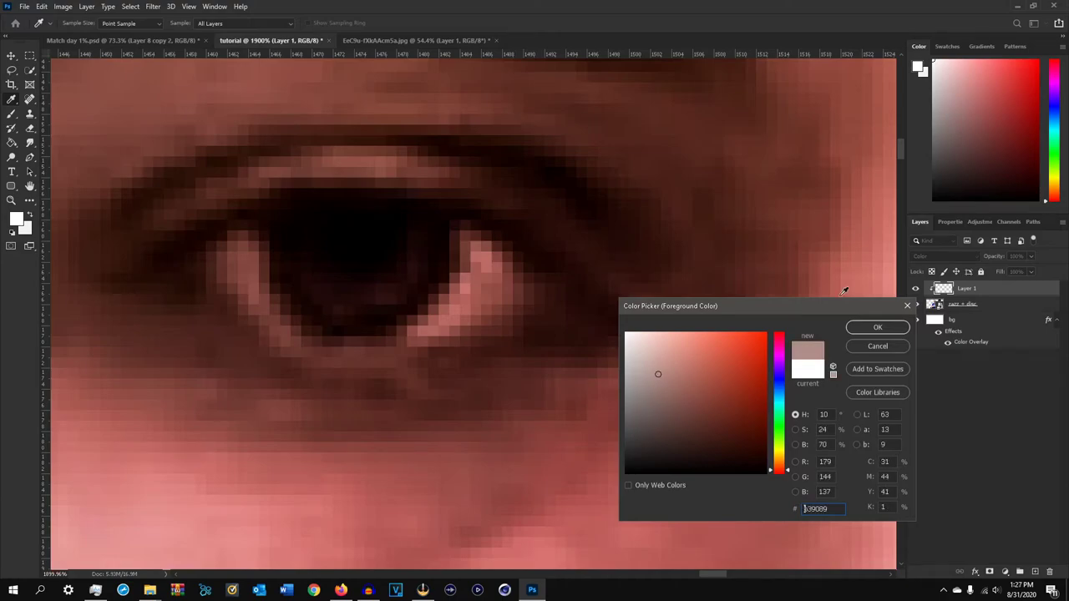
left_click(878, 327)
key("b")
mouse_move(490, 270)
left_mouse_down()
mouse_move(457, 285)
mouse_move(496, 296)
mouse_move(427, 328)
mouse_move(454, 306)
mouse_move(450, 320)
mouse_move(486, 250)
mouse_move(502, 279)
mouse_move(525, 289)
left_mouse_up()
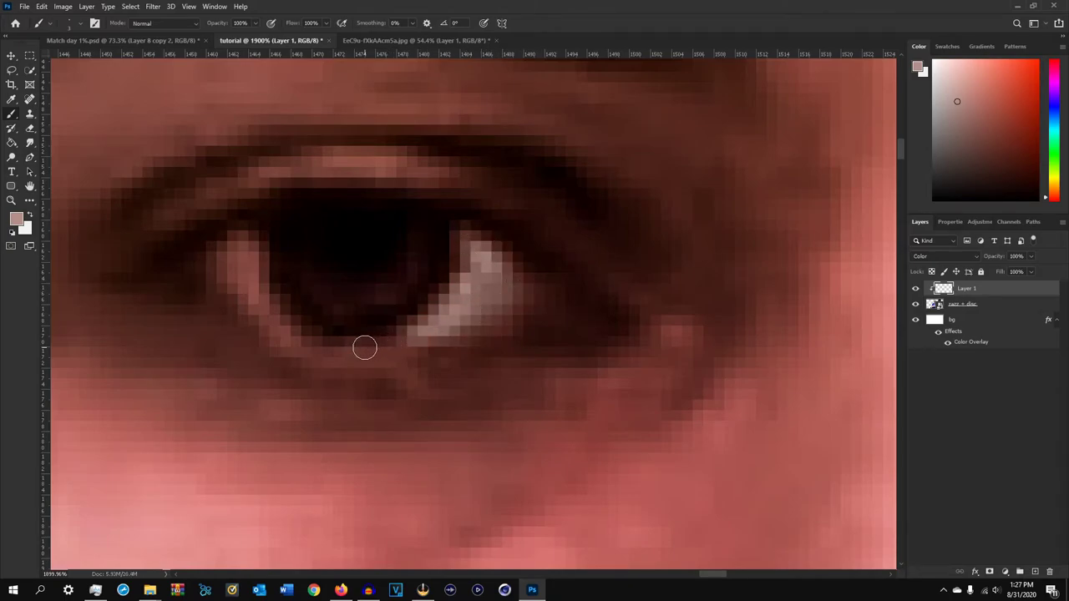
mouse_move(242, 286)
left_mouse_down()
mouse_move(273, 339)
mouse_move(466, 338)
mouse_move(476, 252)
mouse_move(518, 270)
mouse_move(506, 269)
mouse_move(510, 302)
mouse_move(525, 295)
mouse_move(473, 271)
left_mouse_up()
Paint the same skin tone over the white of the black-shirted man's second eye
scroll(477, 310, "down", 1)
scroll(477, 310, "down", 10)
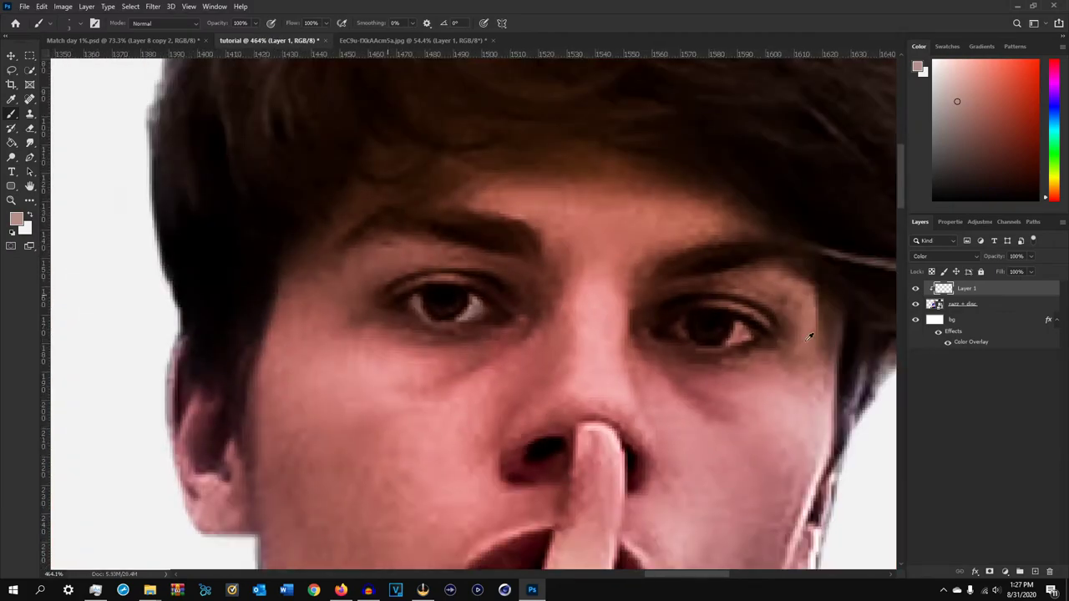
scroll(710, 318, "up", 8)
scroll(584, 400, "up", 2)
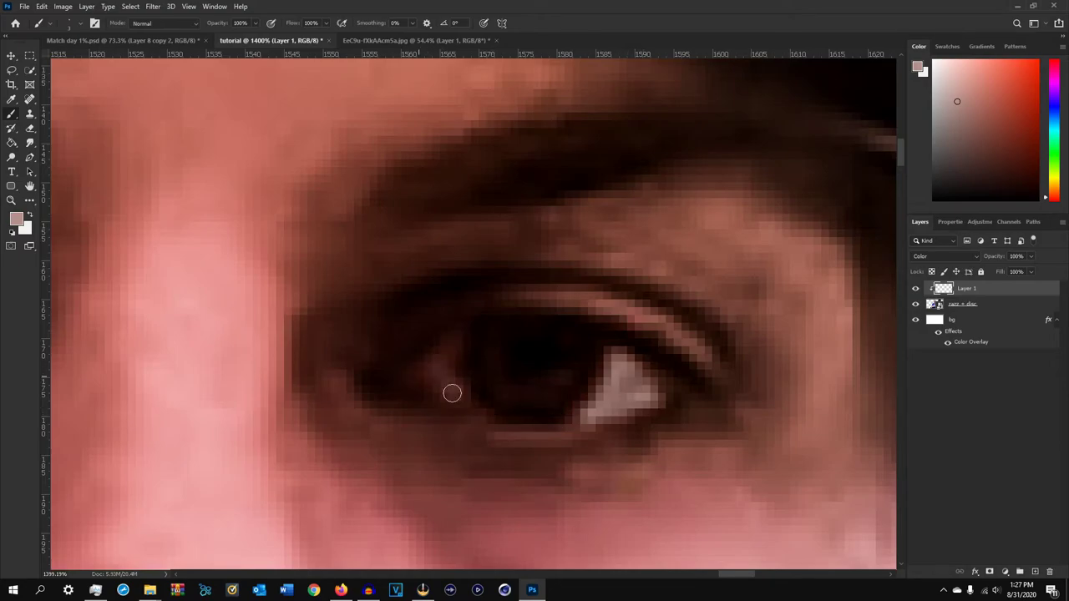
Paint the skin tone over the yellowish white of the blue-shirted man's eye behind his glasses
scroll(526, 352, "down", 4)
scroll(527, 351, "down", 2)
left_click_drag(451, 326, 821, 339)
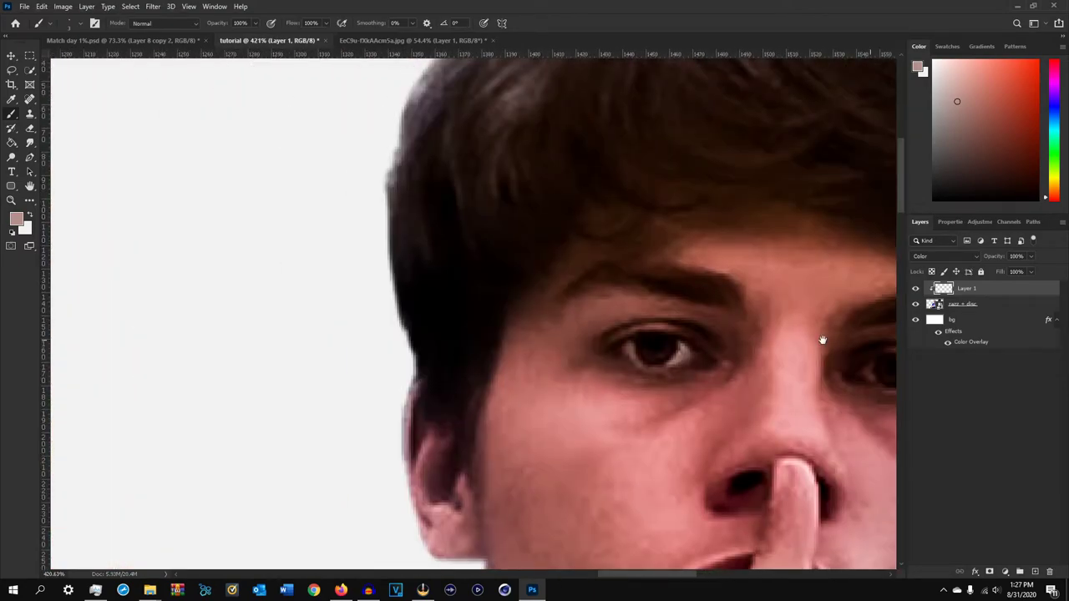
left_click_drag(351, 342, 656, 286)
scroll(656, 287, "down", 2)
scroll(673, 267, "up", 4)
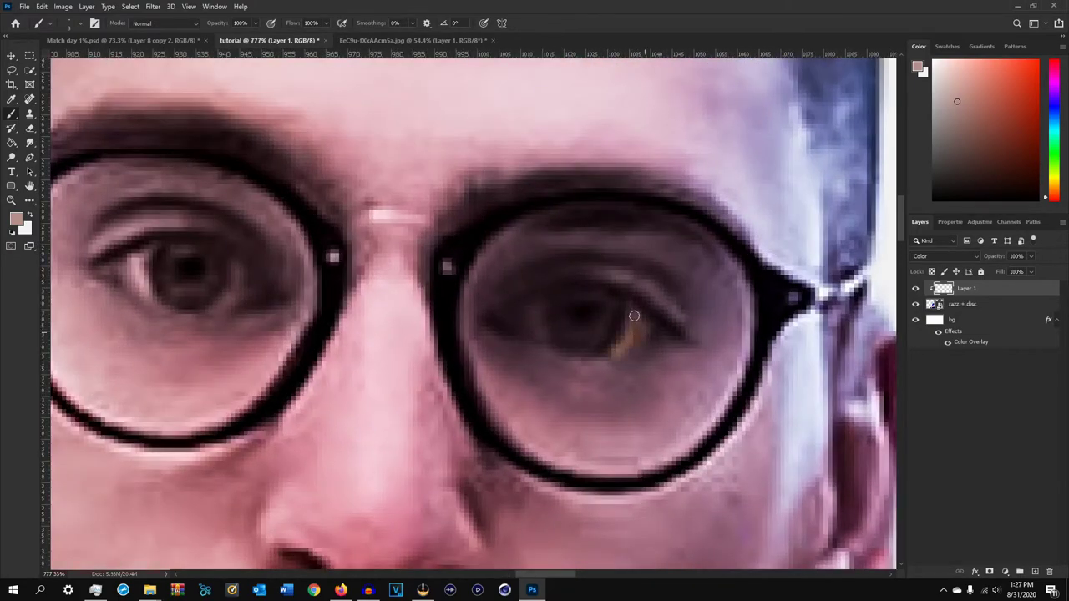
scroll(681, 330, "down", 5)
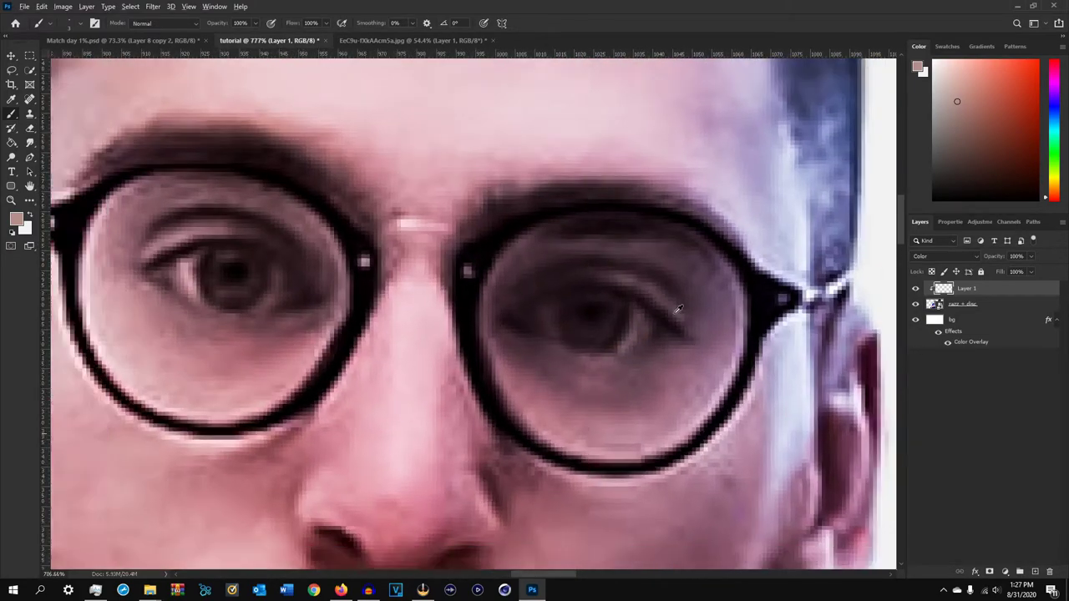
scroll(677, 311, "down", 5)
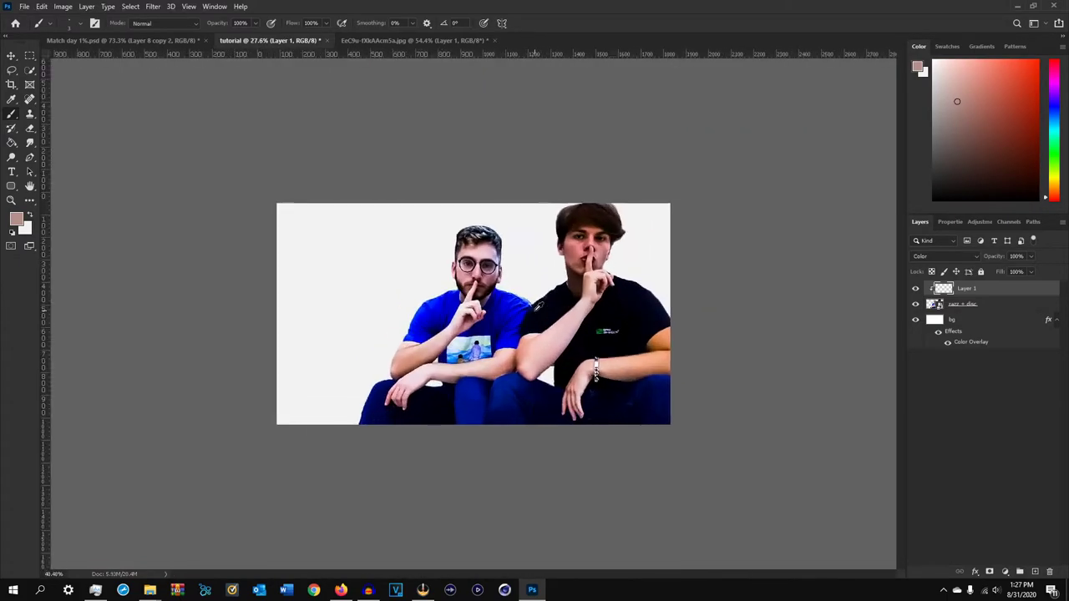
scroll(539, 307, "up", 2)
scroll(539, 306, "up", 1)
key("v")
left_click(1015, 309, "shift")
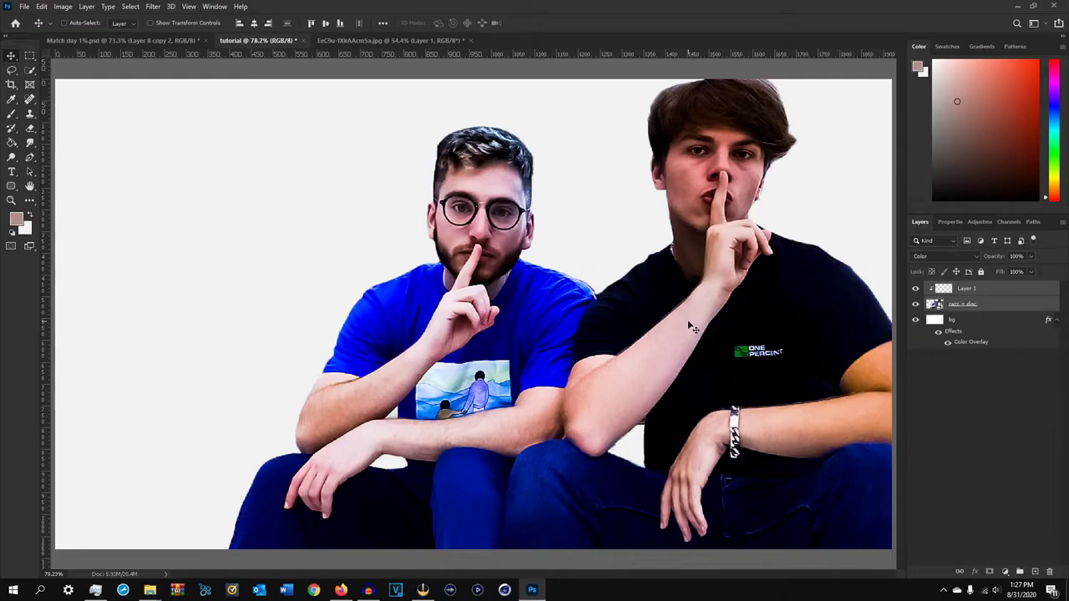
key("ctrl+g")
left_click_drag(677, 324, 716, 325)
scroll(717, 326, "down", 2)
key("ctrl+z")
key("ctrl+z")
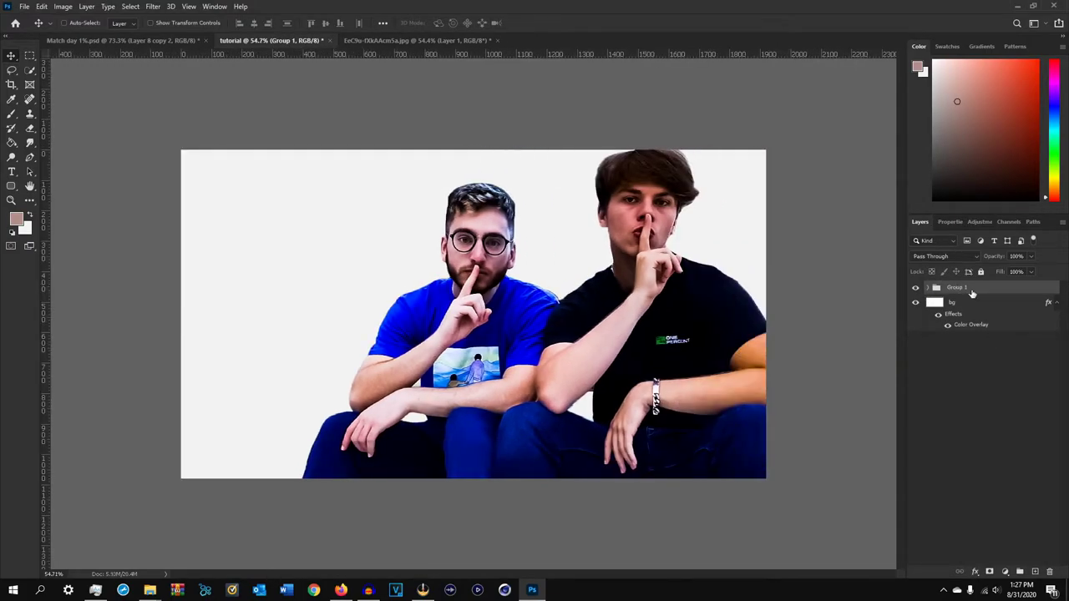
Group Layer 1 with the razz + disc layer and name the group razz + disc
left_click(988, 304)
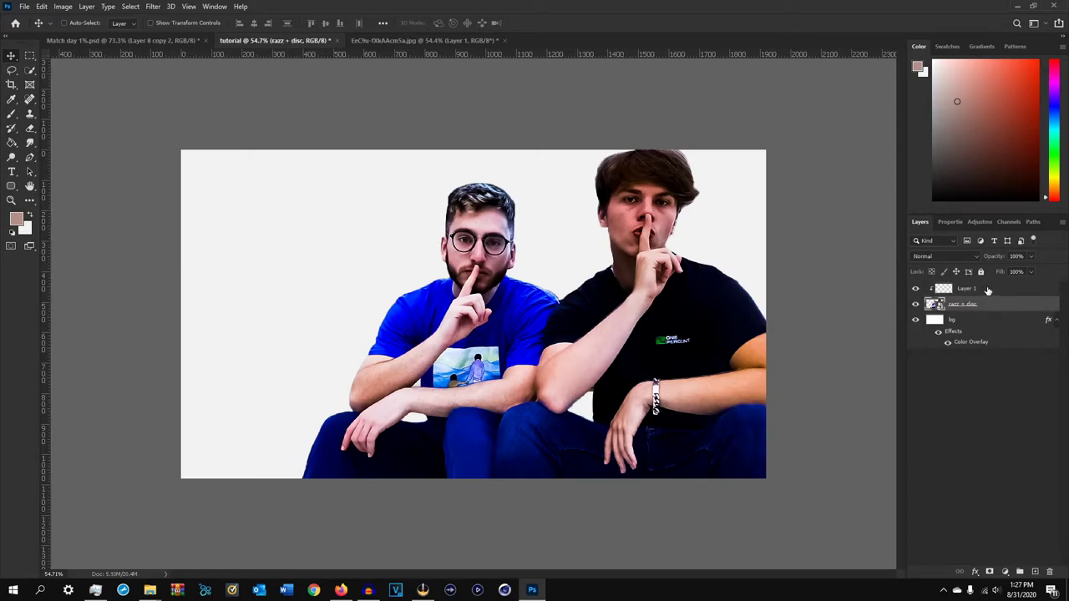
left_click(988, 289)
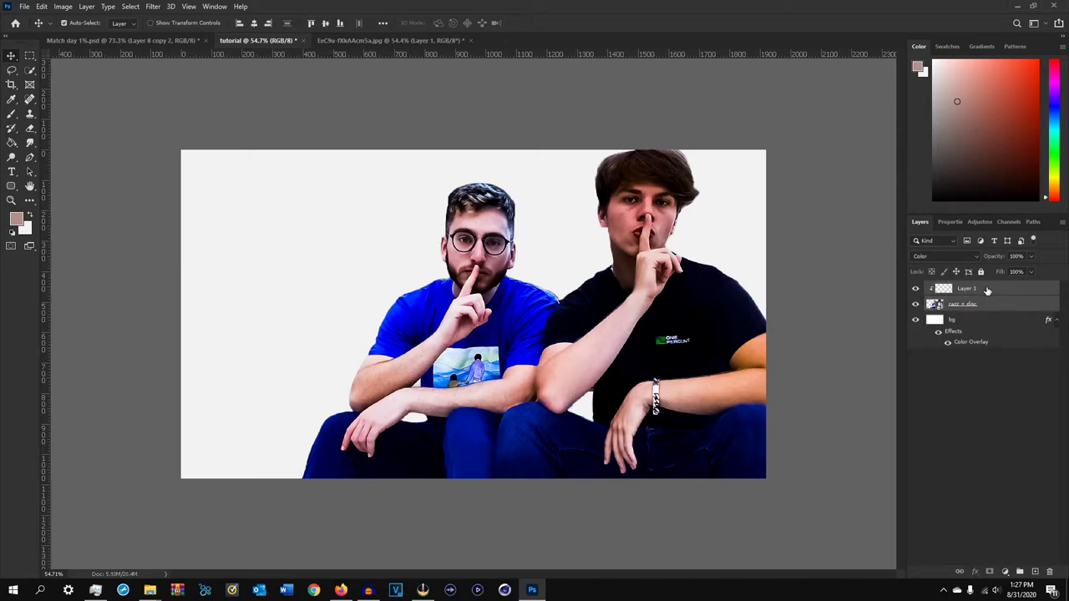
key("ctrl+g")
double_click(957, 288)
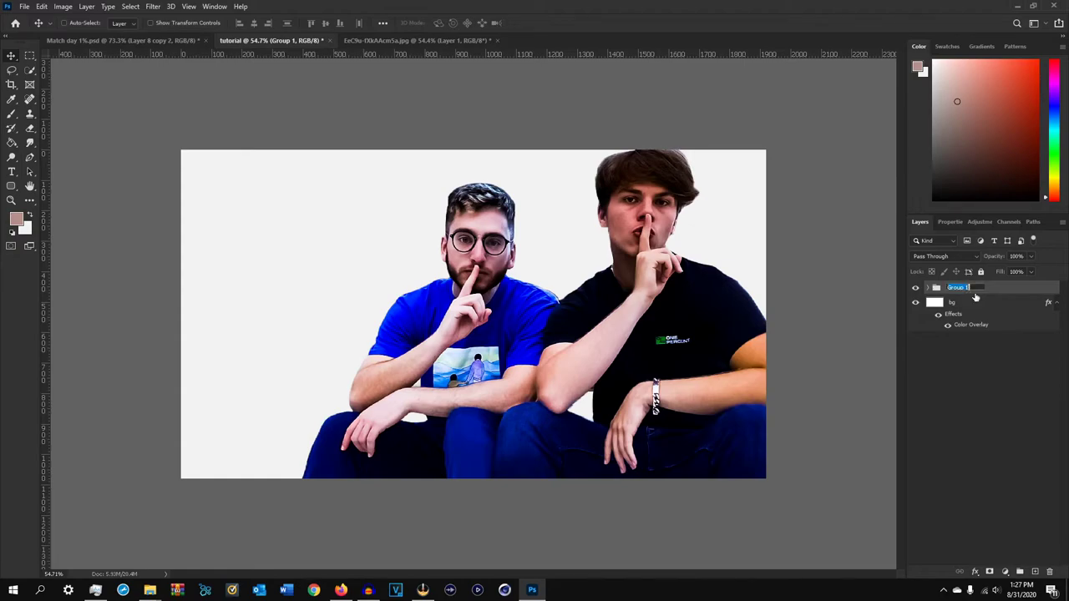
type("razz + disc")
key("Return")
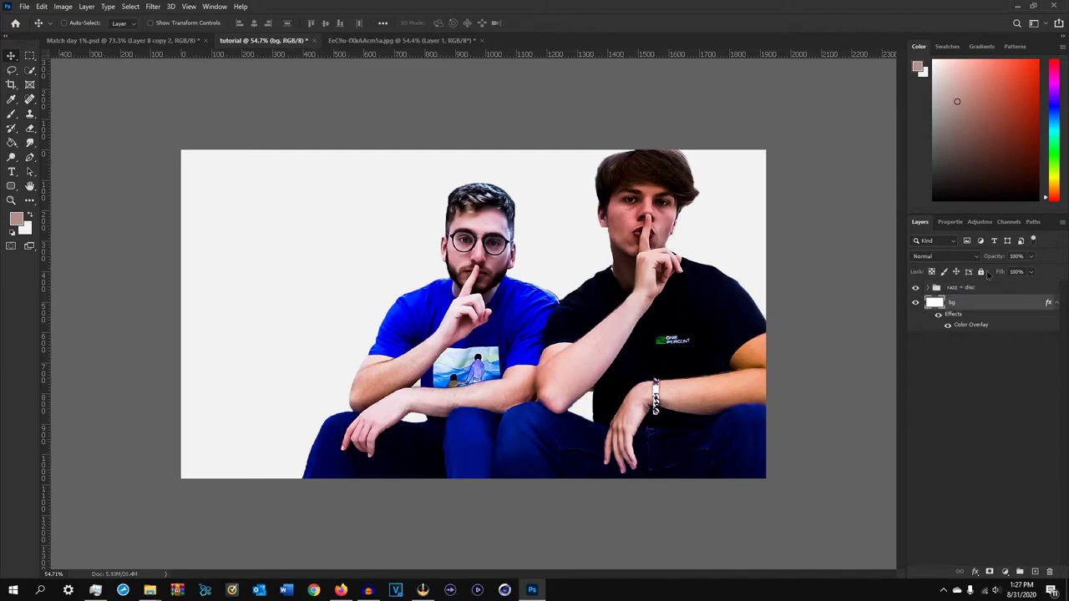
Move the razz + disc group further right on the canvas to free space beside the blue-shirted man
left_click_drag(668, 262, 684, 262)
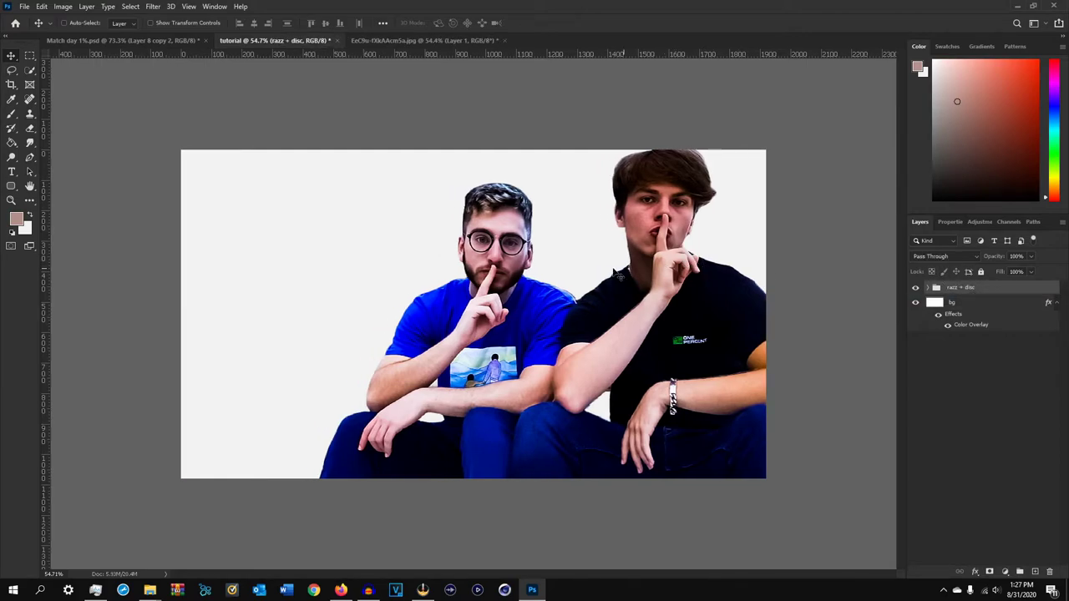
scroll(613, 269, "up", 3)
left_click_drag(439, 261, 466, 266)
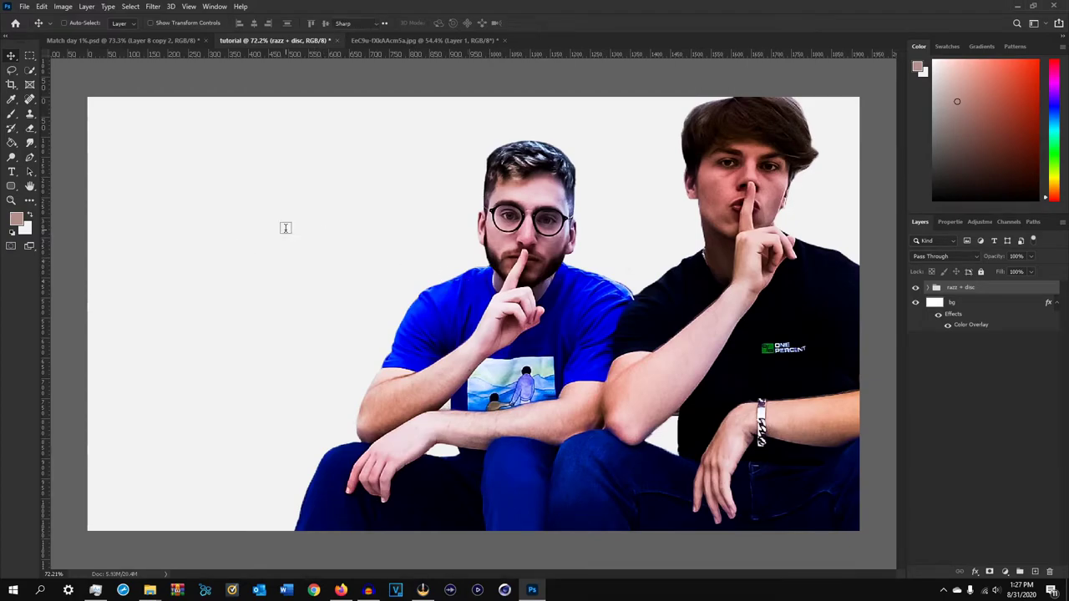
Set the Type tool's text colour to a green of about #00af36
key("t")
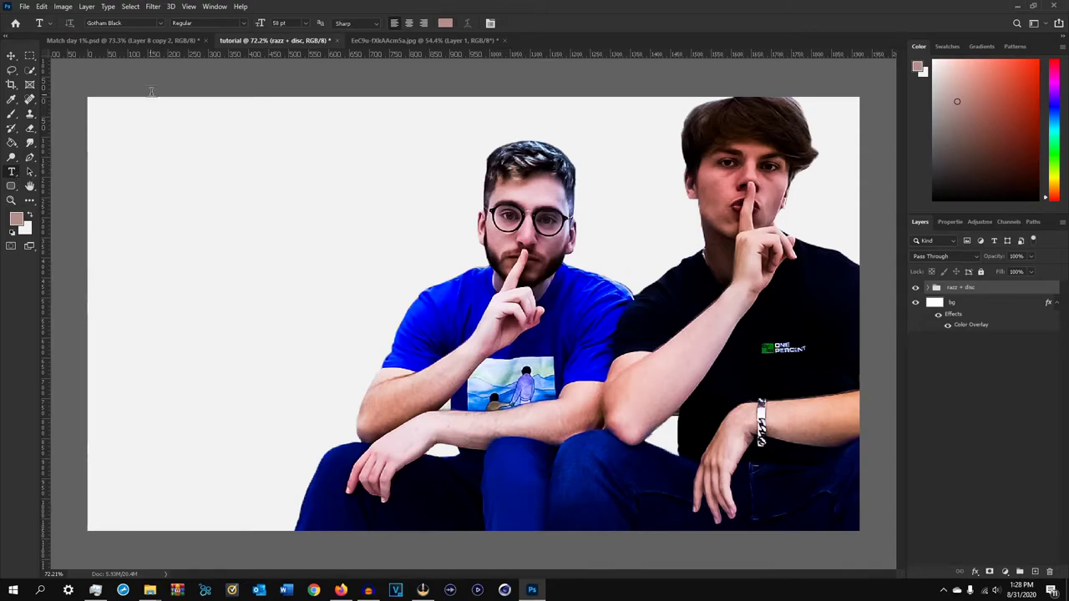
left_click(446, 24)
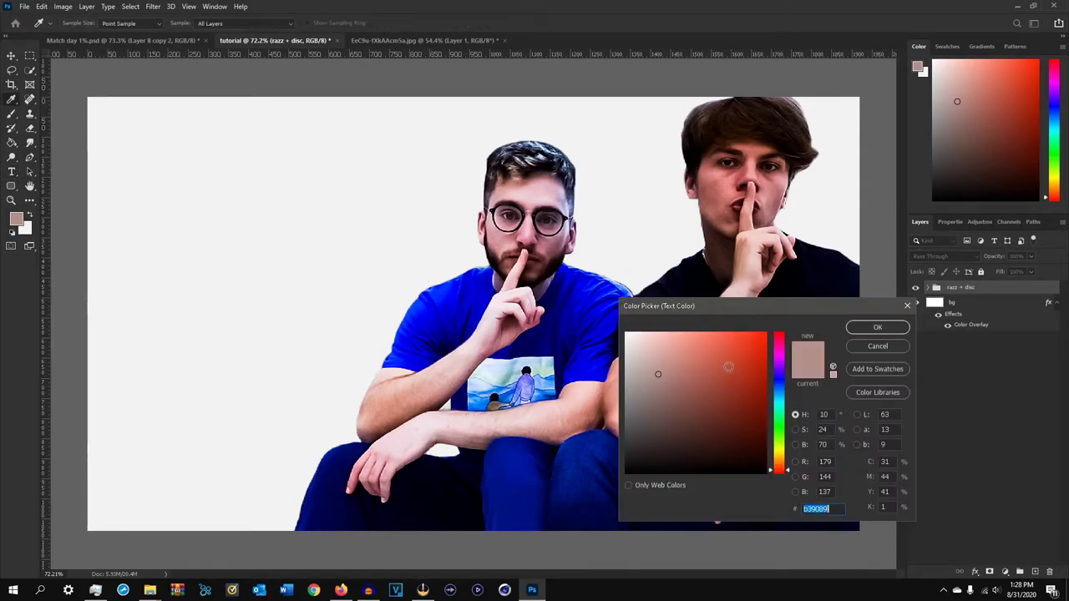
left_click(860, 346)
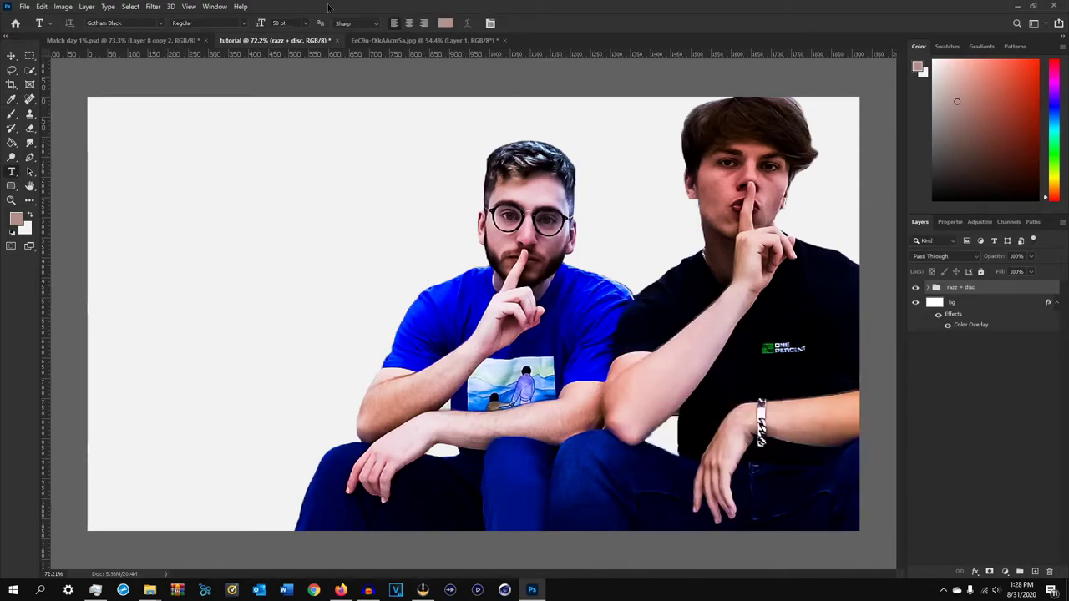
left_click(446, 23)
left_click_drag(782, 366, 794, 424)
mouse_move(762, 386)
left_mouse_down()
mouse_move(774, 386)
mouse_move(752, 389)
mouse_move(771, 389)
mouse_move(756, 383)
mouse_move(766, 377)
left_mouse_up()
left_click_drag(783, 421, 782, 419)
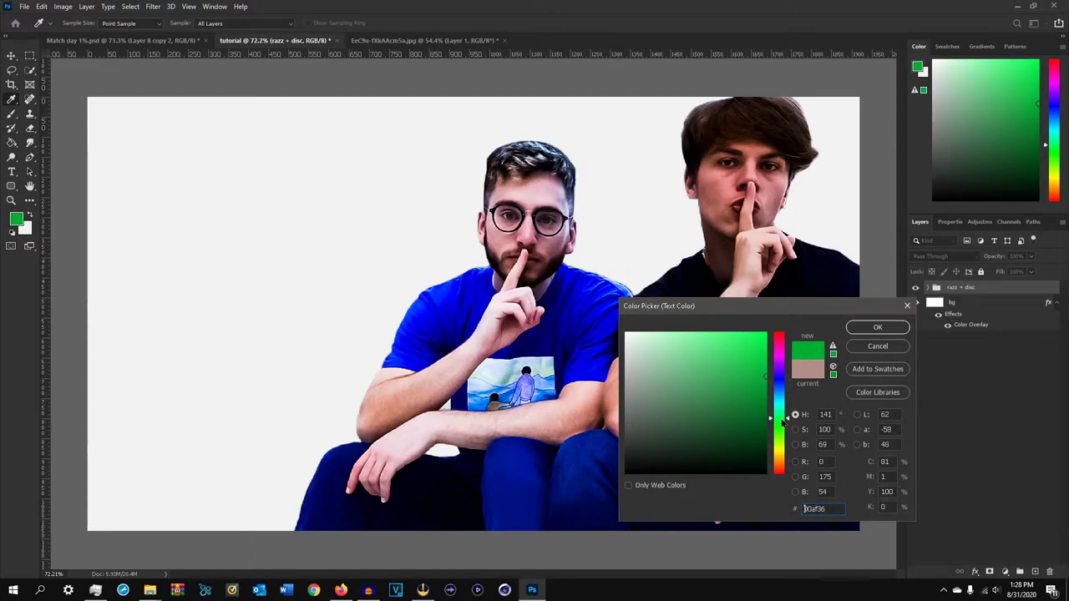
left_click(877, 327)
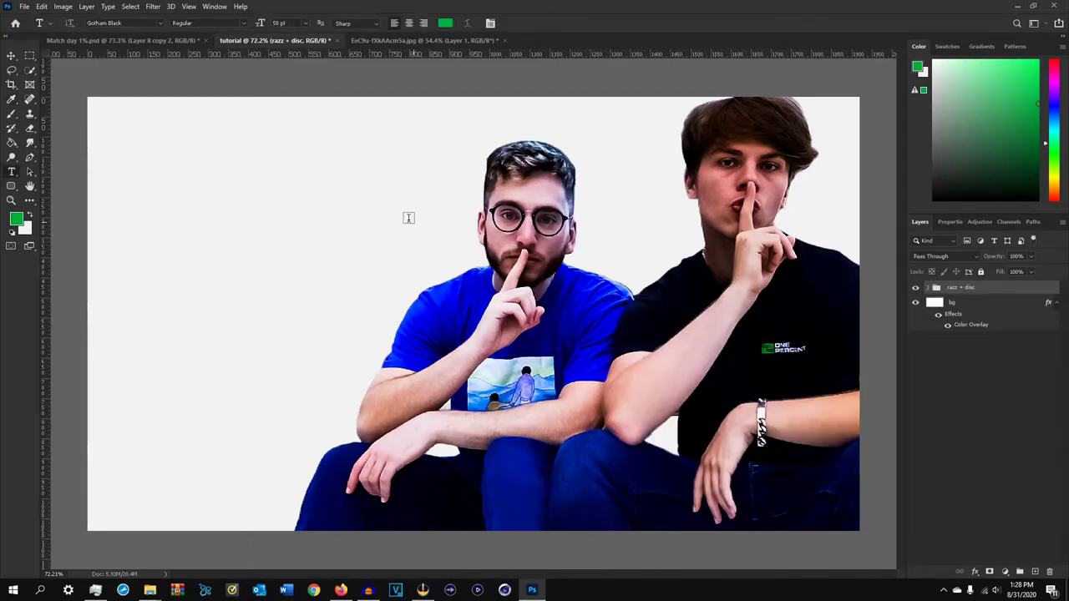
Set the font to Roag-ExtraBold and add the text MATCH in the empty area beside the blue-shirted man
left_click(163, 23)
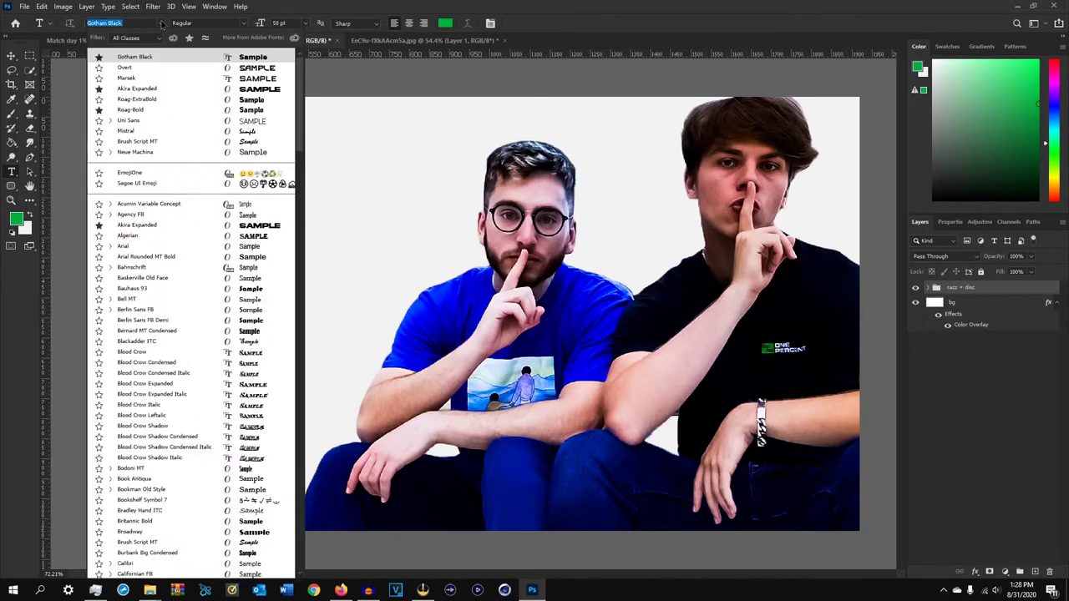
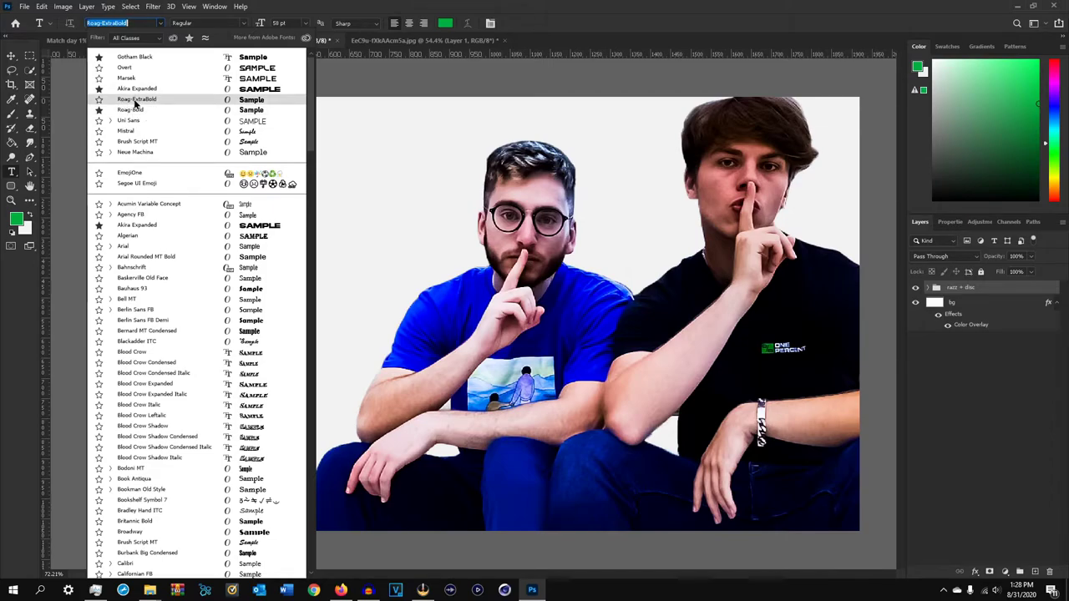
left_click(182, 100)
left_click(179, 191)
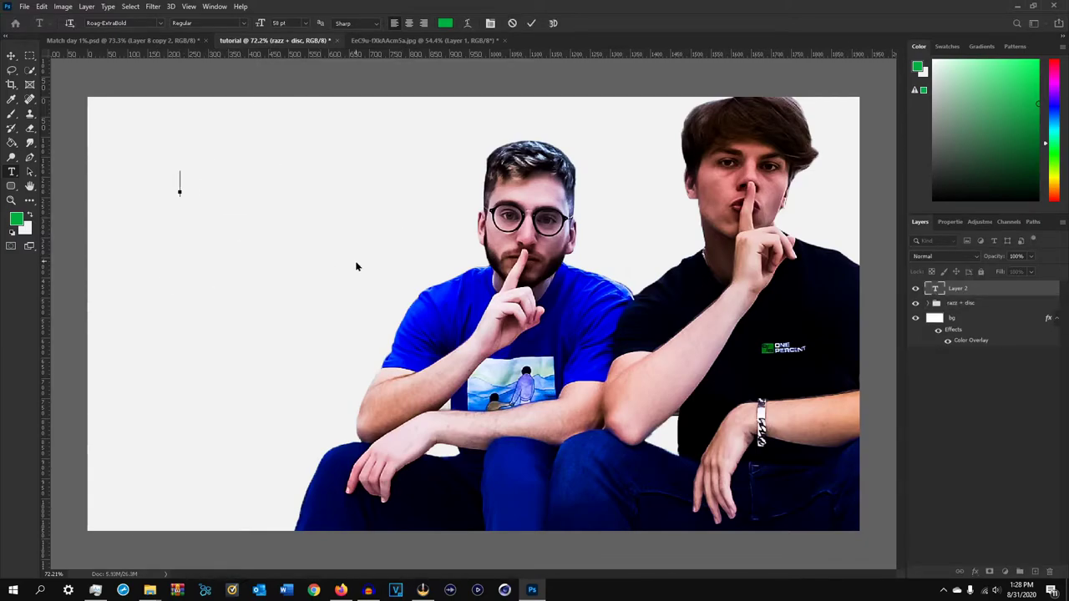
type("MATCH ")
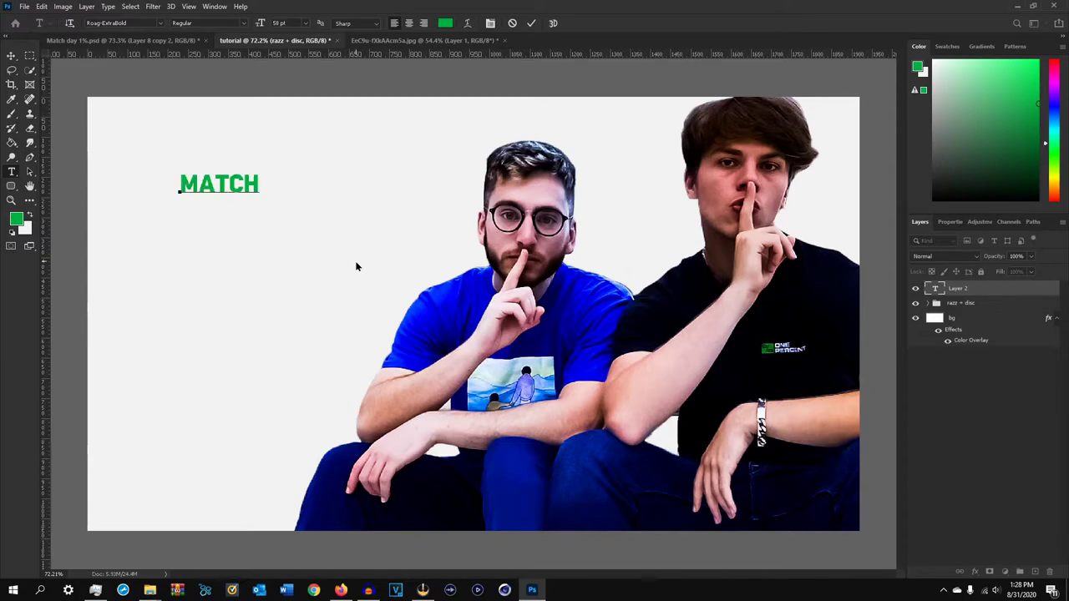
type("S")
left_click(967, 291)
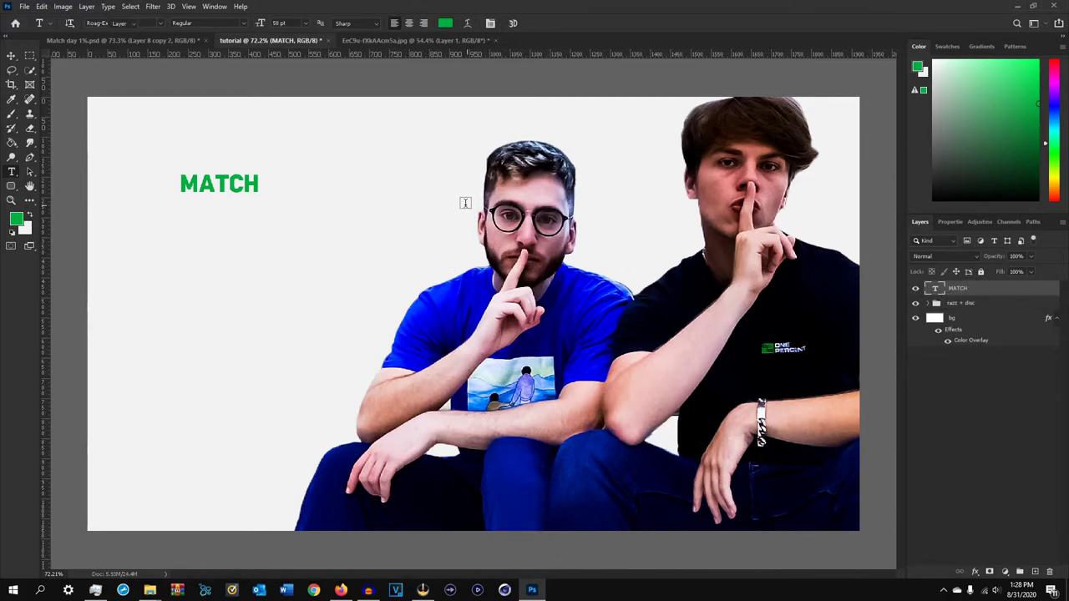
key("v")
mouse_move(220, 206)
left_mouse_down()
mouse_move(180, 187)
mouse_move(221, 198)
left_mouse_up()
key("ctrl+z")
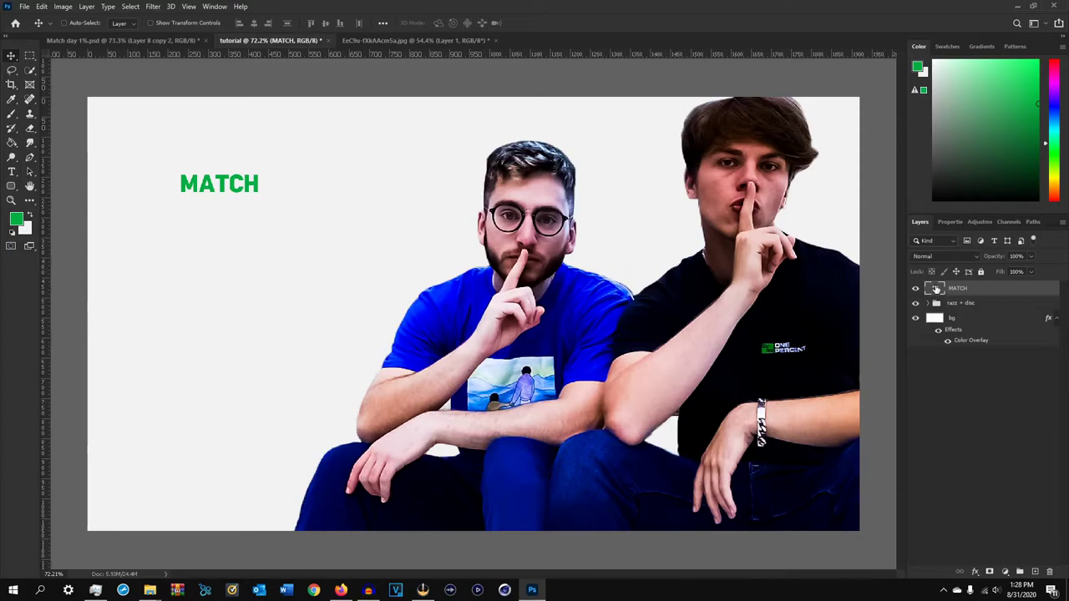
Enlarge the MATCH text to 258 pt and position it in the upper empty area beside the blue-shirted man's head
double_click(937, 288)
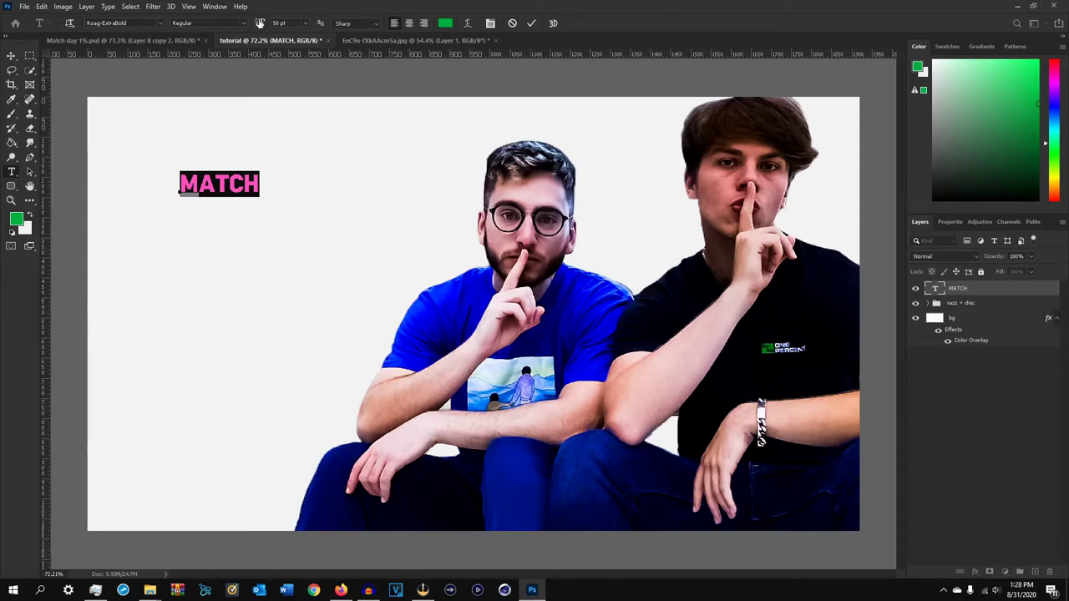
mouse_move(260, 23)
left_mouse_down()
mouse_move(292, 25)
mouse_move(258, 24)
left_mouse_up()
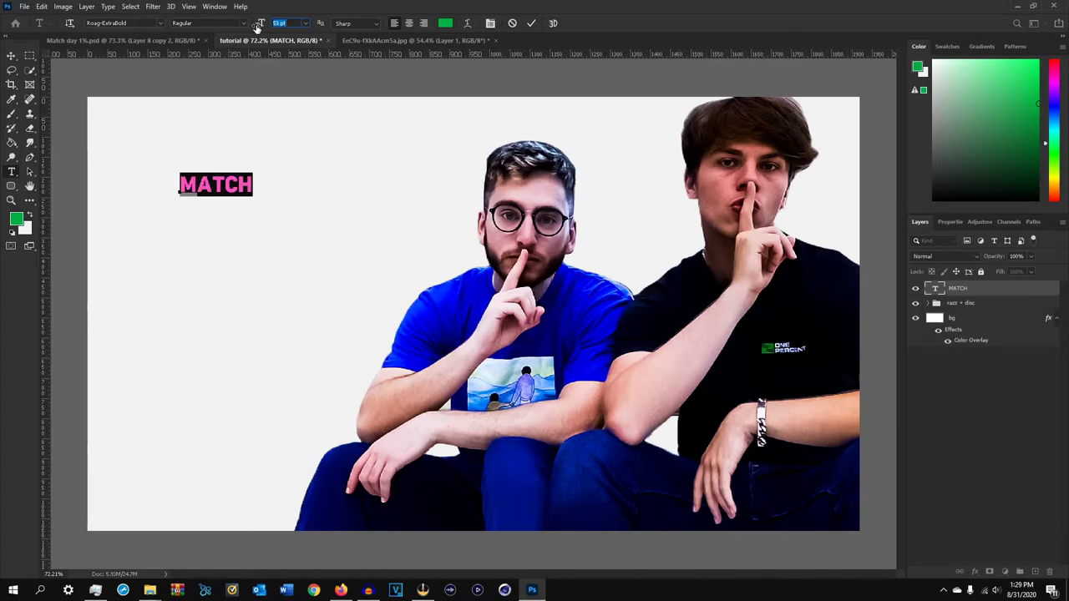
left_click_drag(258, 24, 367, 25)
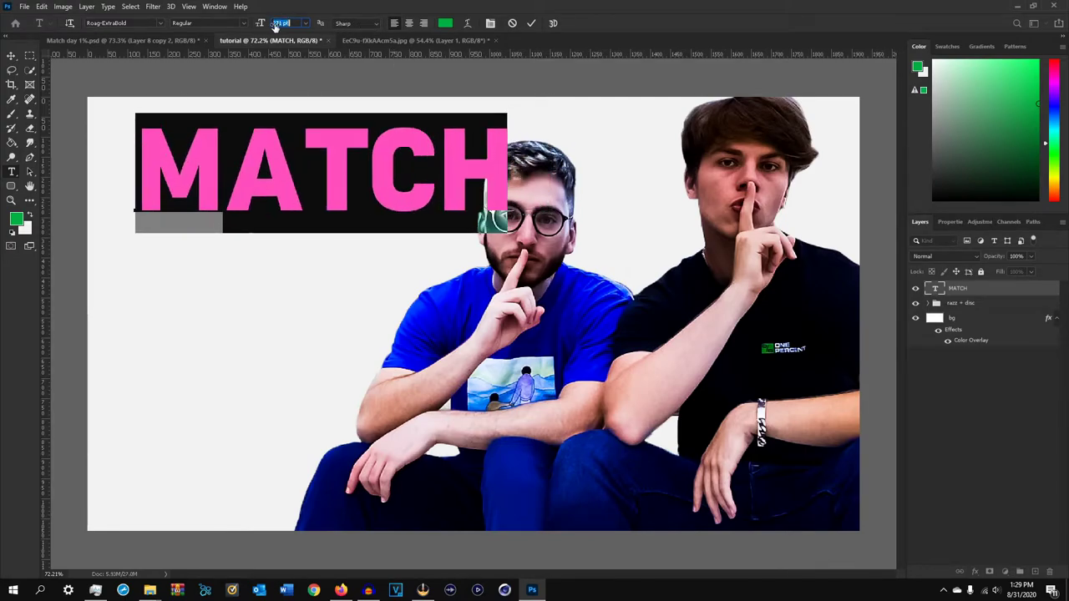
left_click_drag(279, 25, 264, 27)
left_click_drag(351, 108, 327, 117)
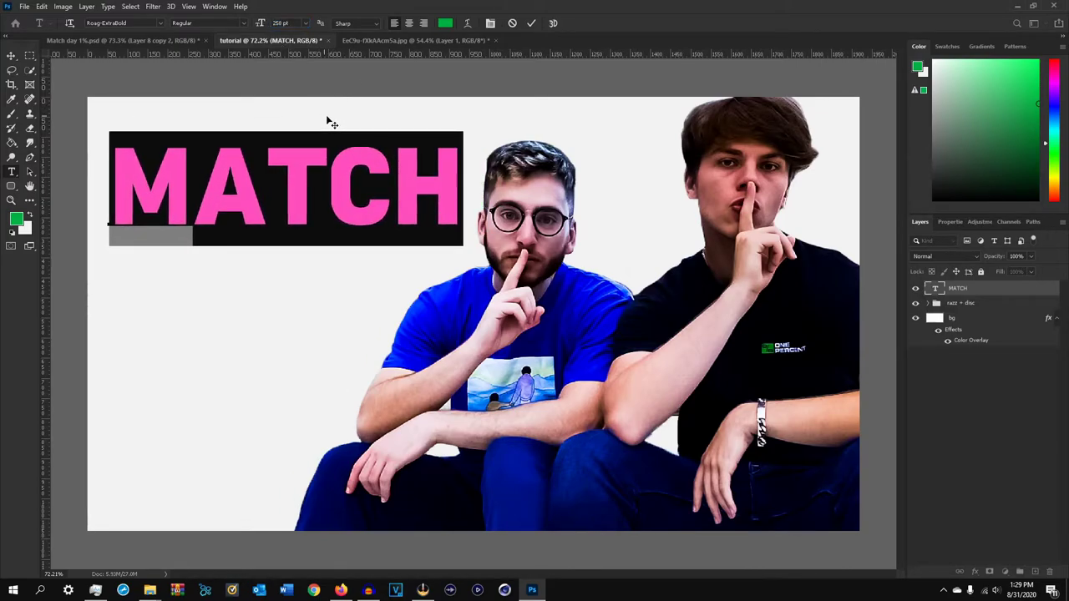
left_click(531, 23)
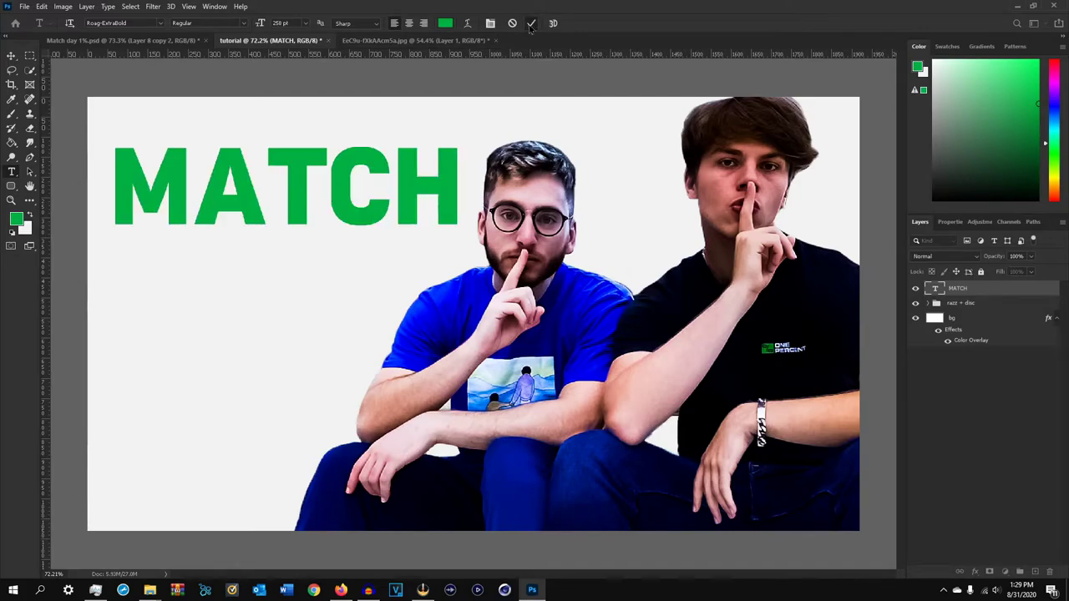
key("v")
mouse_move(397, 212)
left_mouse_down()
mouse_move(417, 177)
mouse_move(429, 214)
mouse_move(418, 215)
left_mouse_up()
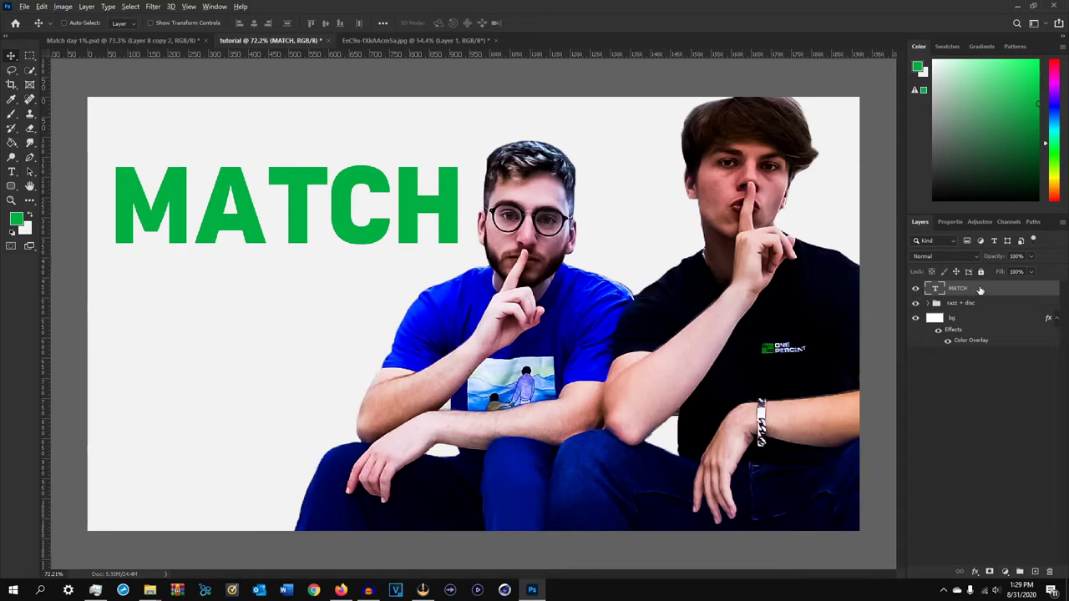
Duplicate the MATCH text layer directly beneath the original and change the copy's text to DAY
left_click_drag(985, 290, 967, 310)
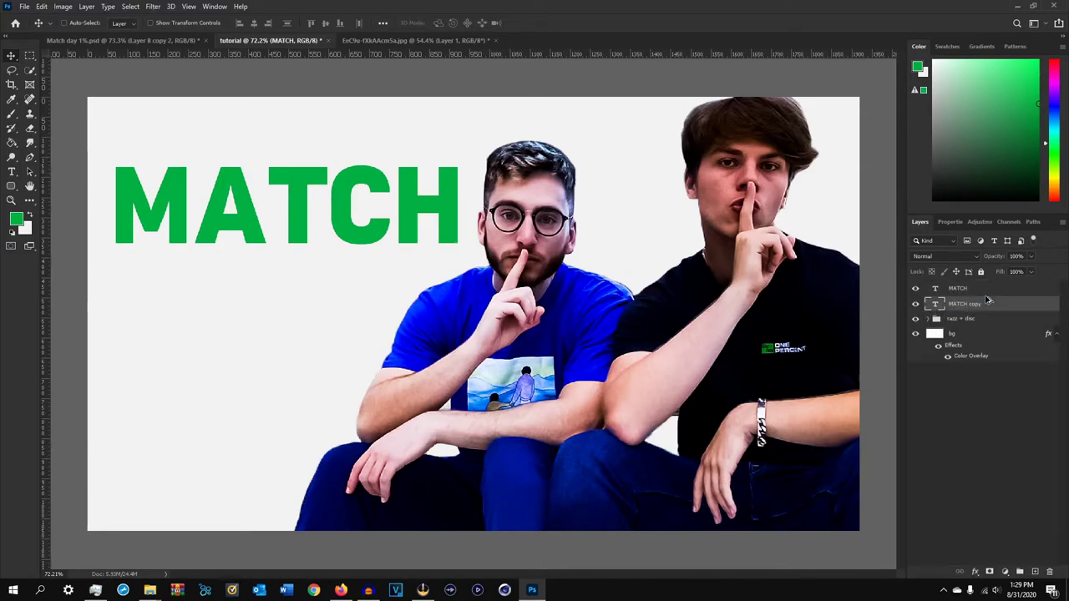
double_click(934, 304)
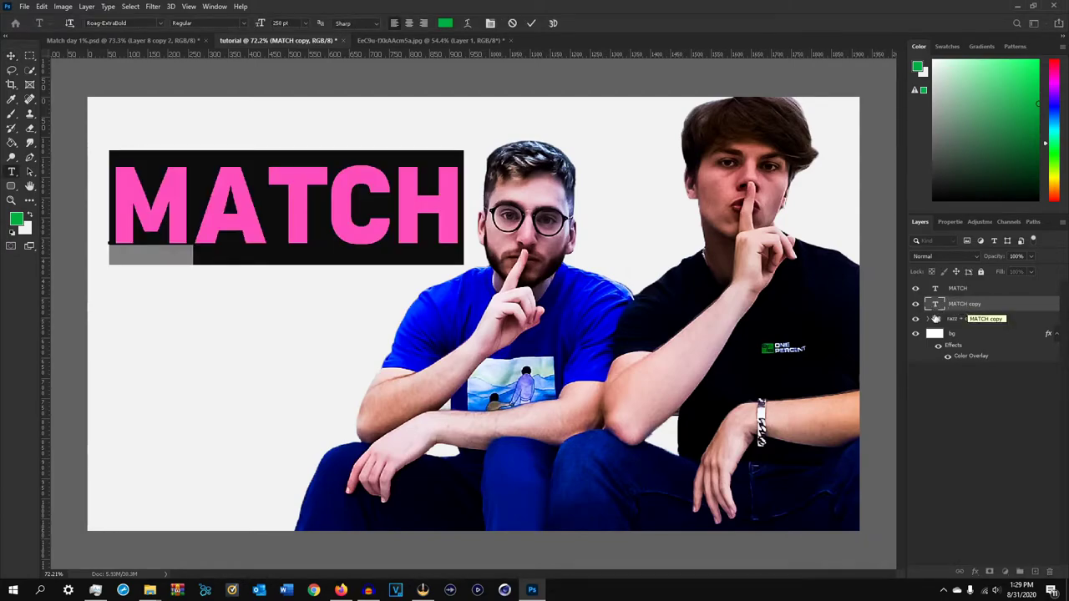
type("DAY")
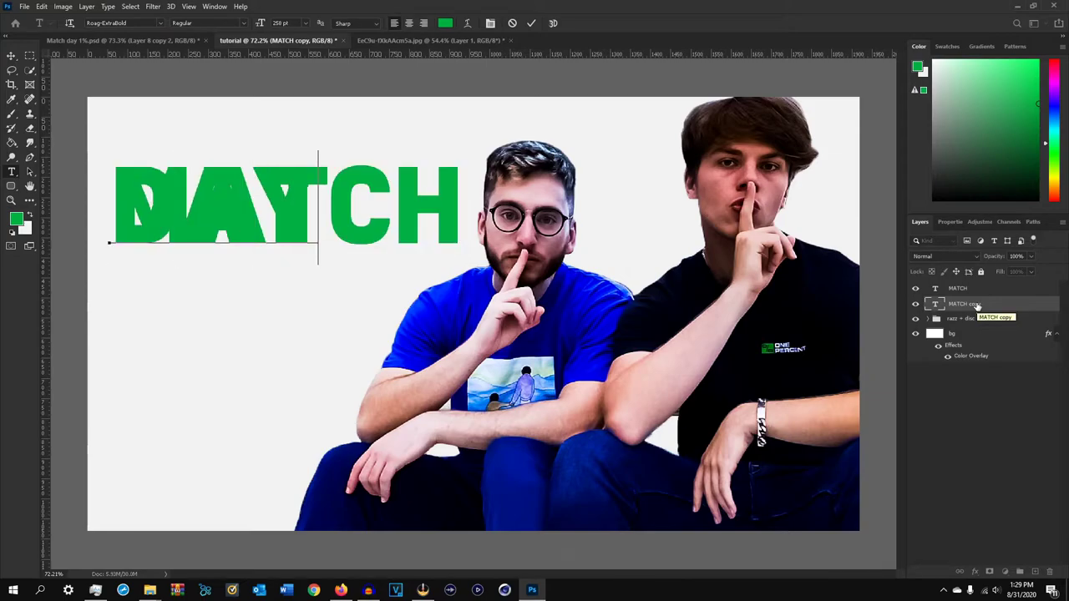
left_click(531, 24)
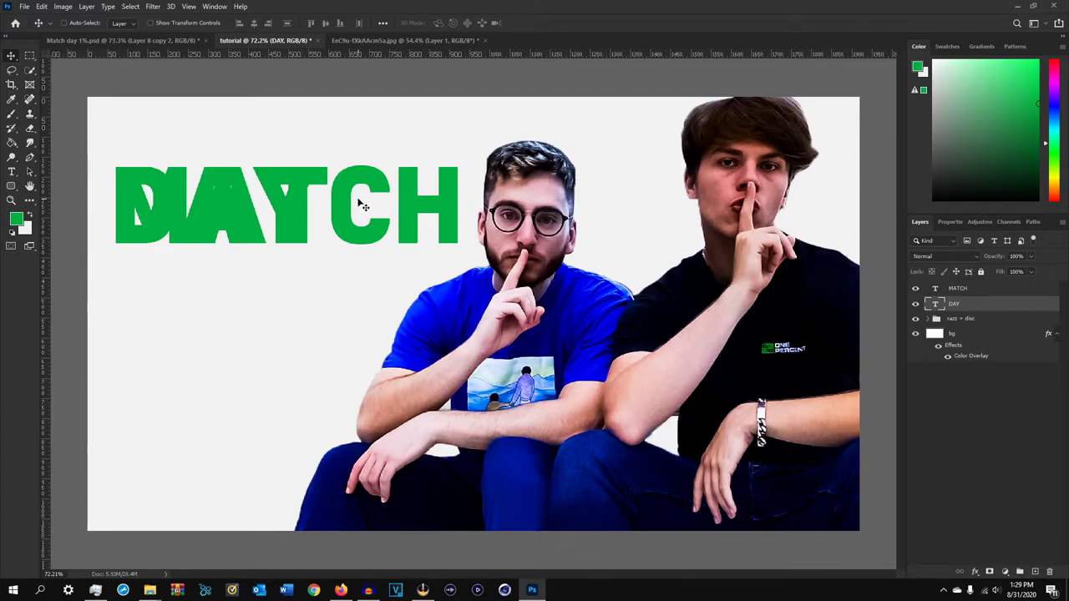
Move the DAY text directly below MATCH and enlarge it to 355 pt
left_click_drag(282, 180, 290, 305)
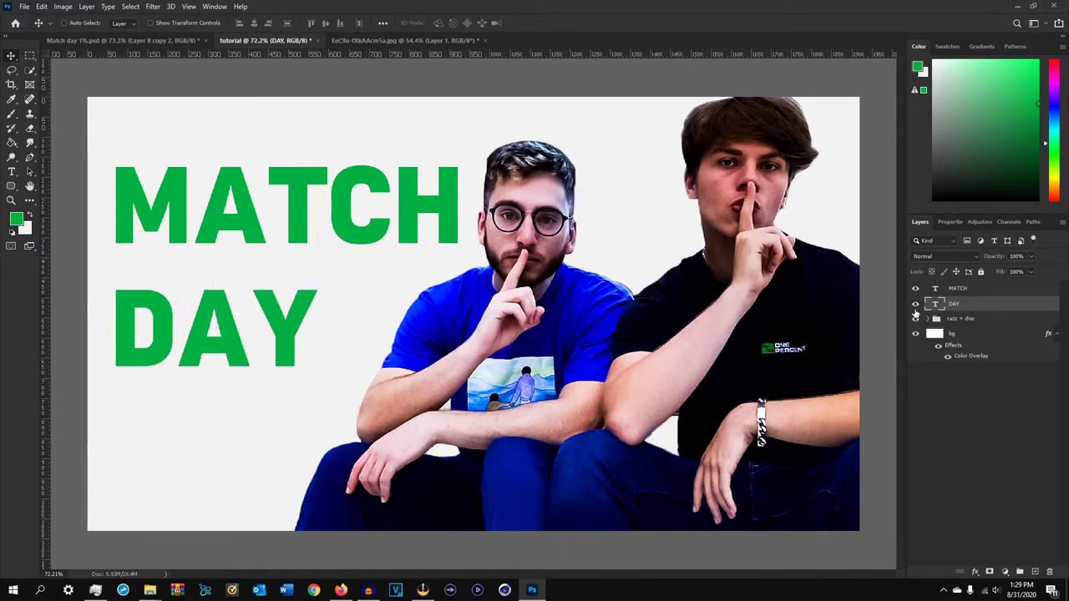
double_click(938, 306)
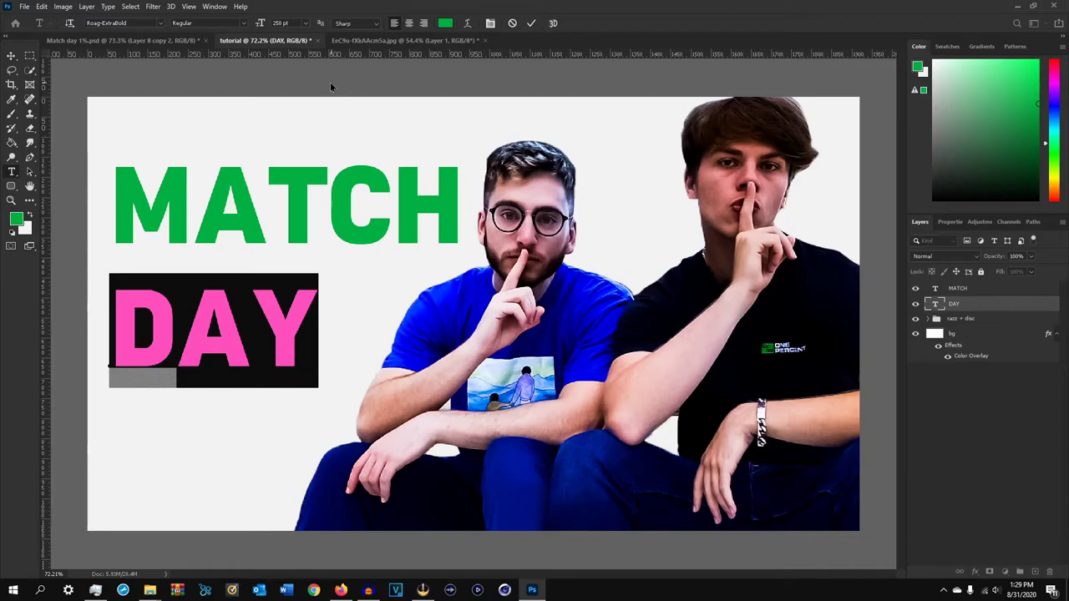
left_click_drag(261, 23, 314, 23)
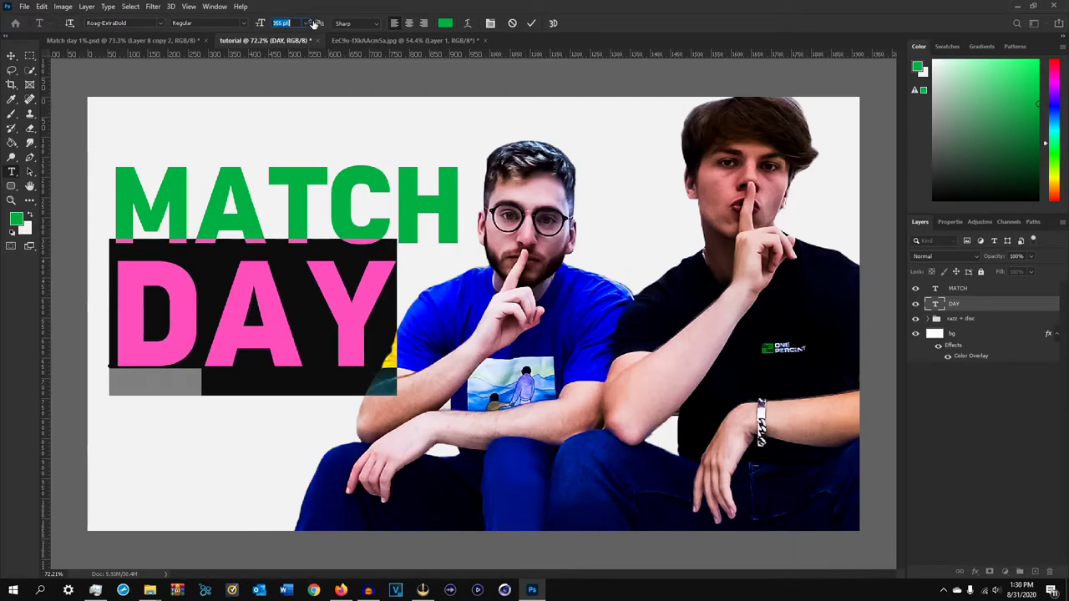
left_click(533, 24)
key("v")
left_click_drag(364, 284, 359, 299)
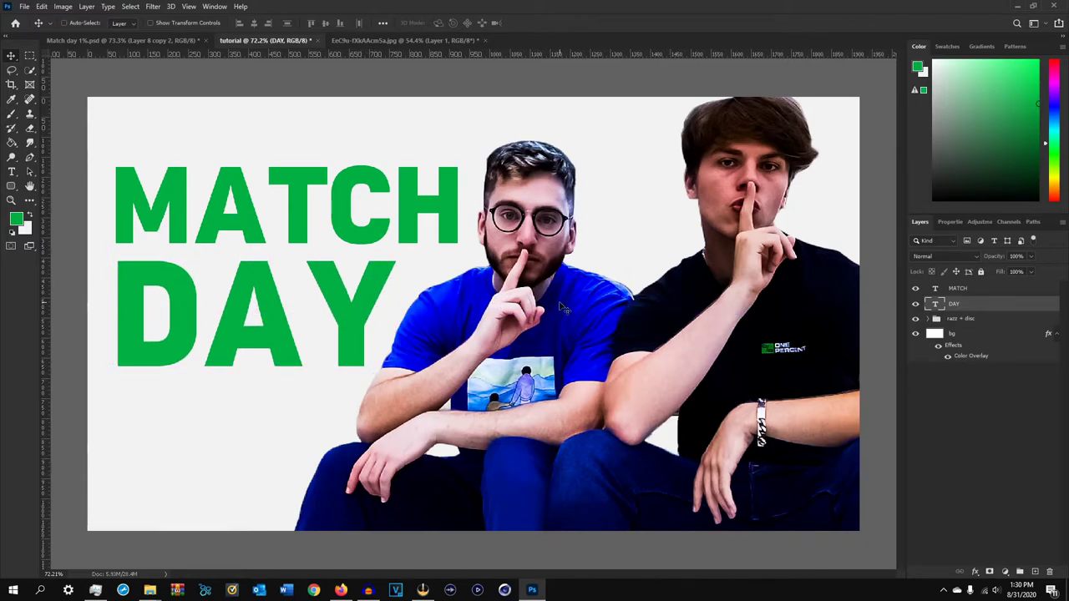
Scale the MATCH and DAY text layers down together to about 94.3%, keeping their outer edge away from the blue-shirted man
left_click(970, 292, "shift")
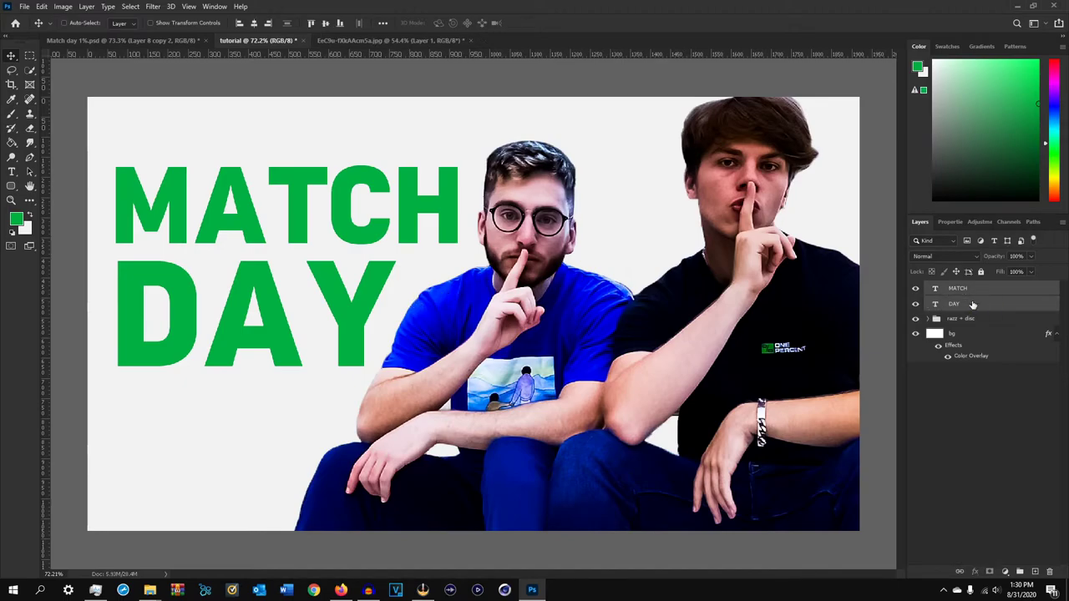
left_click(969, 304)
left_click(251, 320, "ctrl")
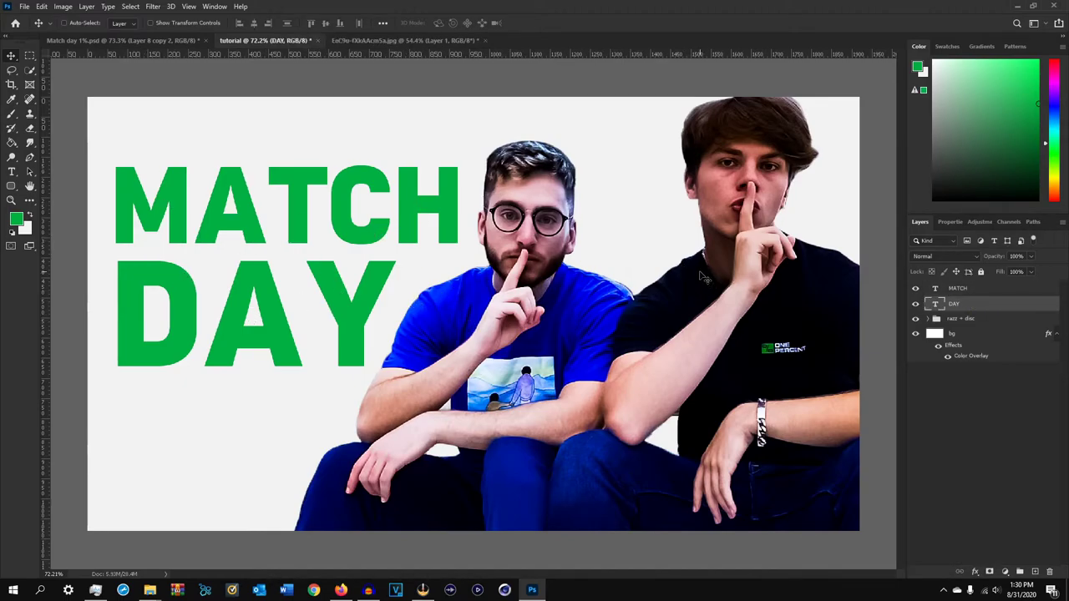
left_click(982, 294, "shift")
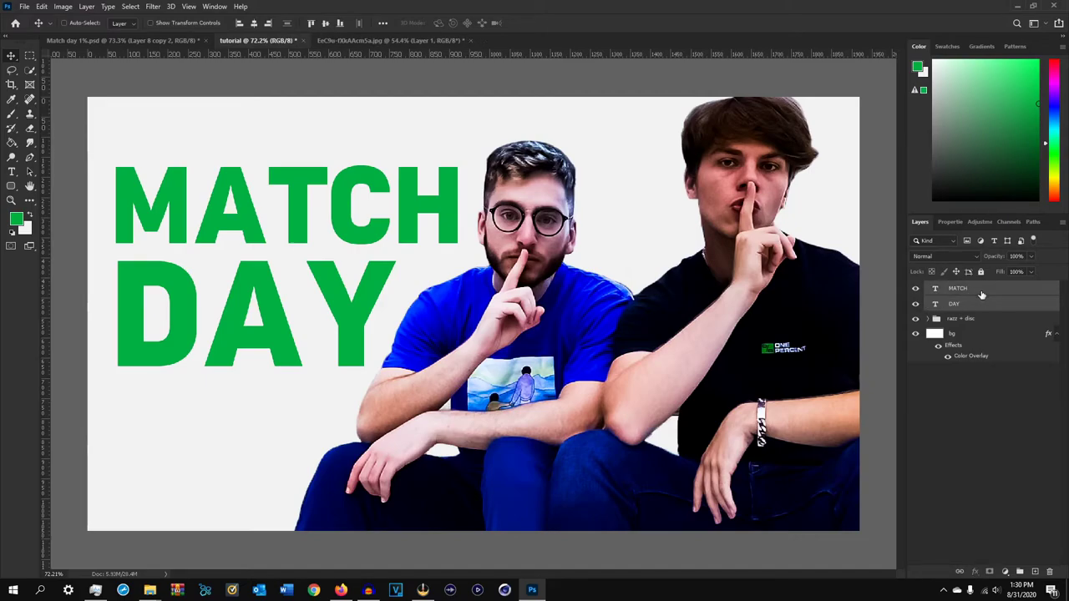
key("ctrl+t")
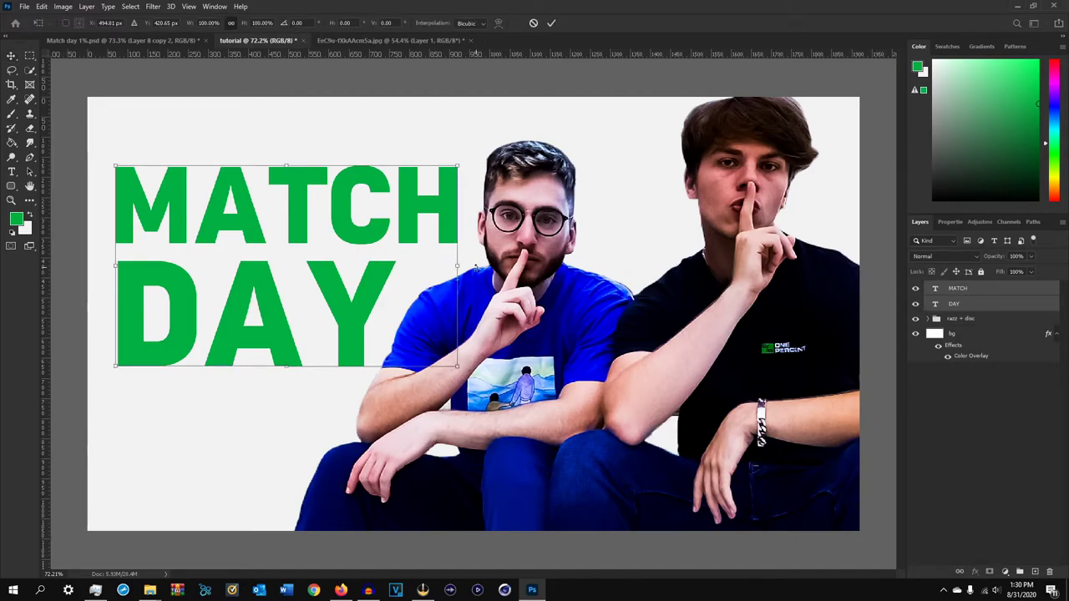
left_click_drag(459, 266, 437, 266)
left_click(552, 22)
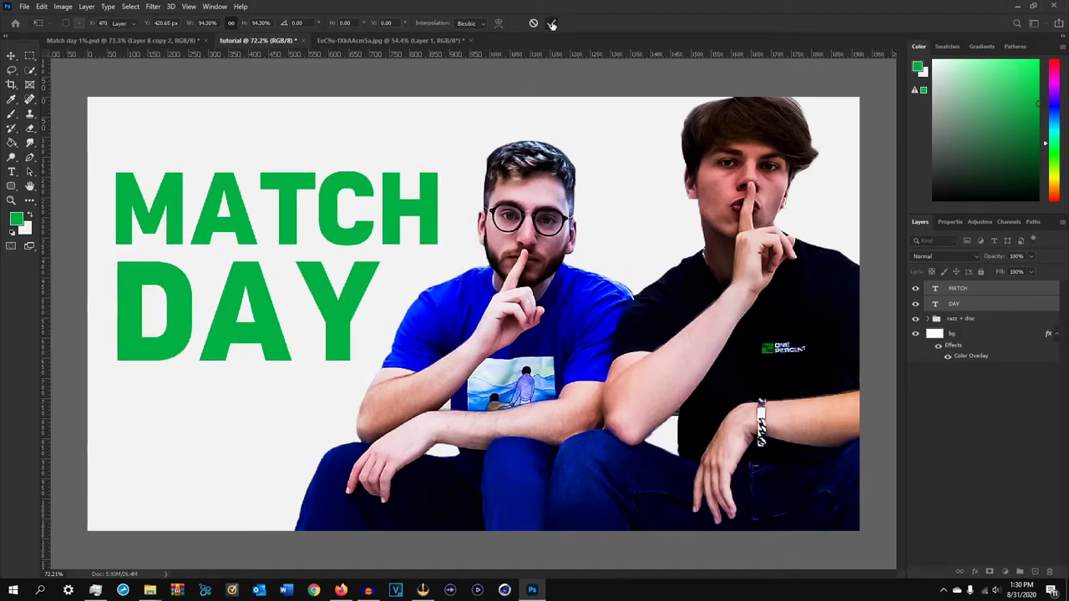
scroll(370, 279, "down", 2)
scroll(370, 280, "up", 1)
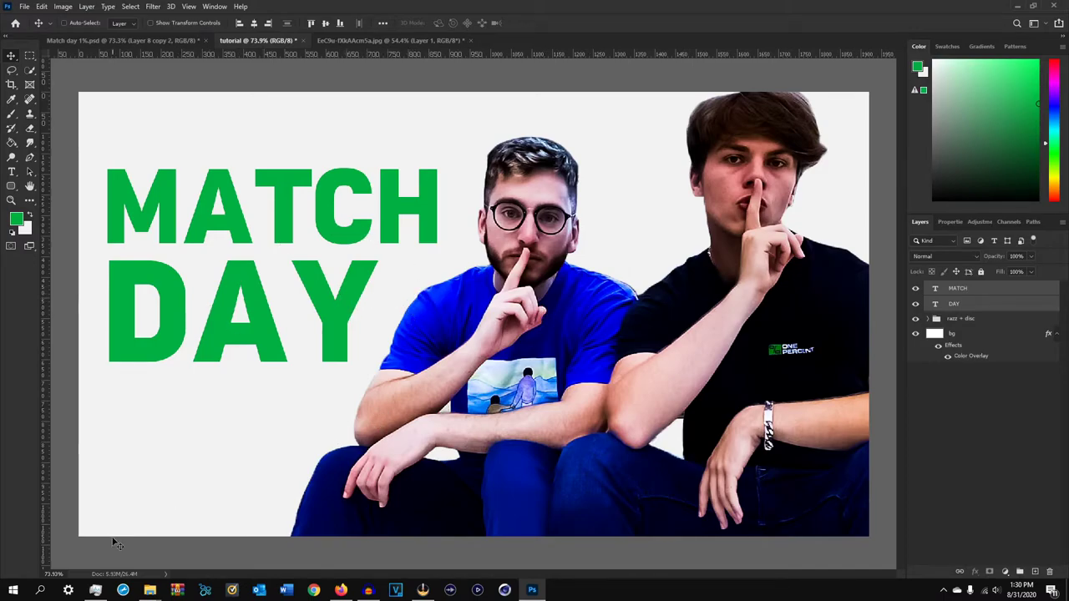
Place the orange logo image Screenshot_14 from the Desktop folder into the tutorial document as a new layer
mouse_move(149, 590)
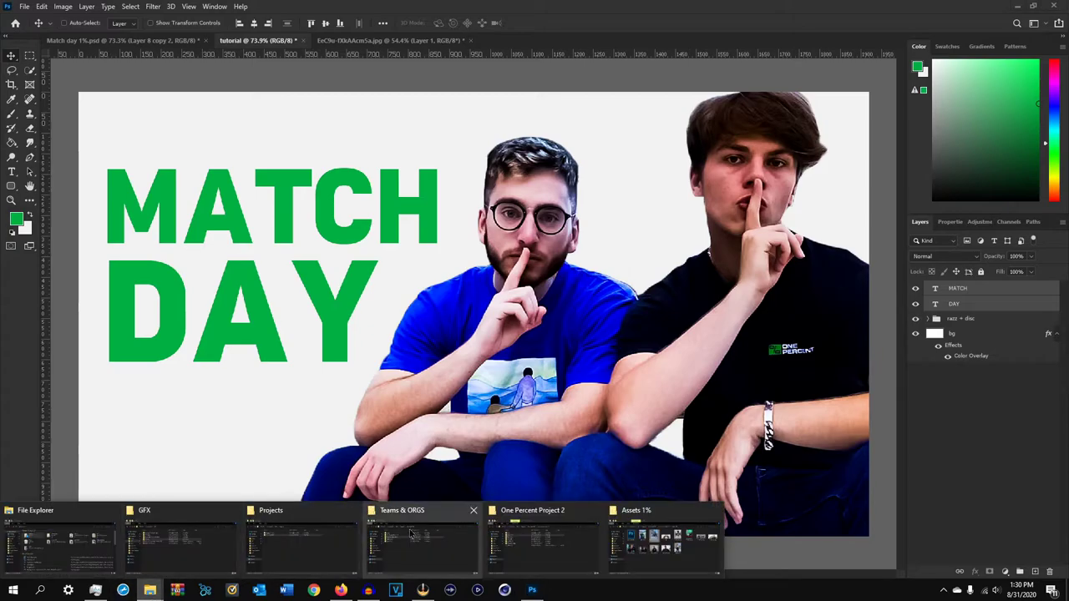
left_click(87, 546)
scroll(483, 431, "down", 3)
scroll(482, 430, "up", 3)
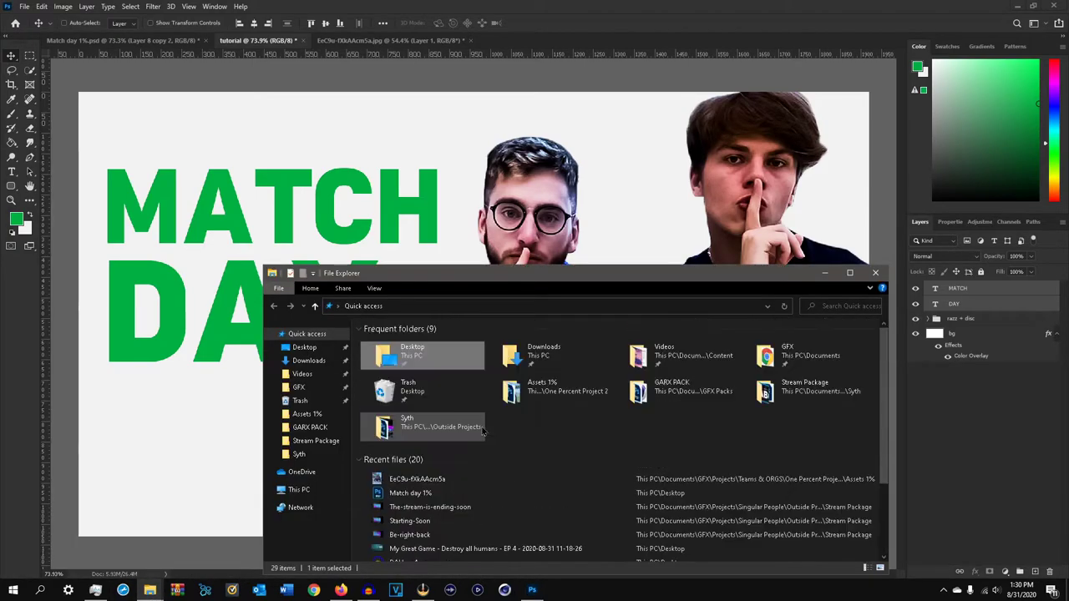
scroll(485, 442, "down", 10)
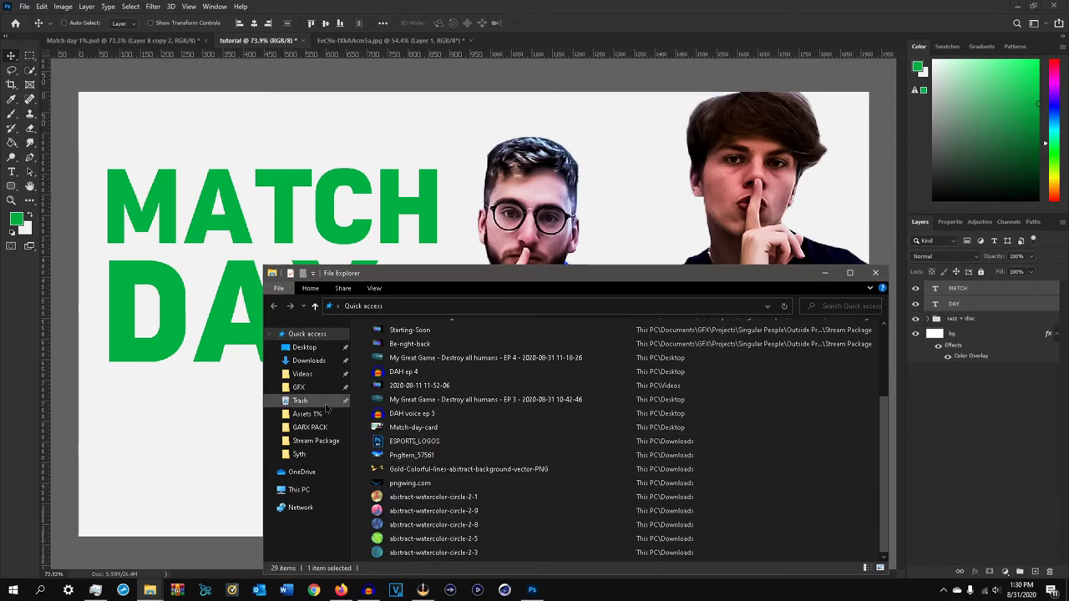
left_click(304, 348)
scroll(518, 443, "down", 3)
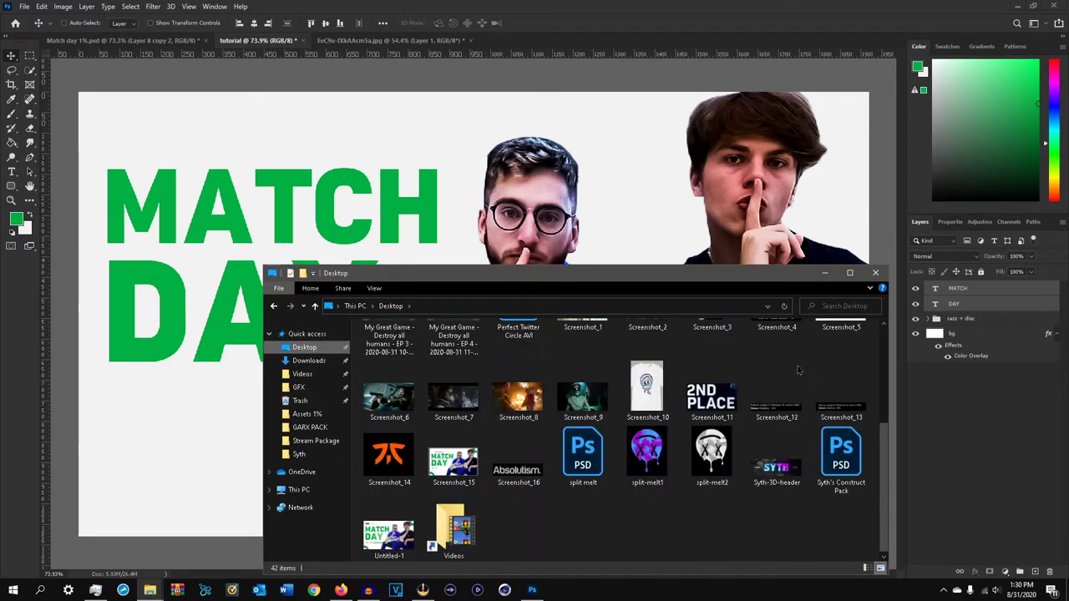
left_click_drag(388, 455, 350, 367)
left_click(533, 23)
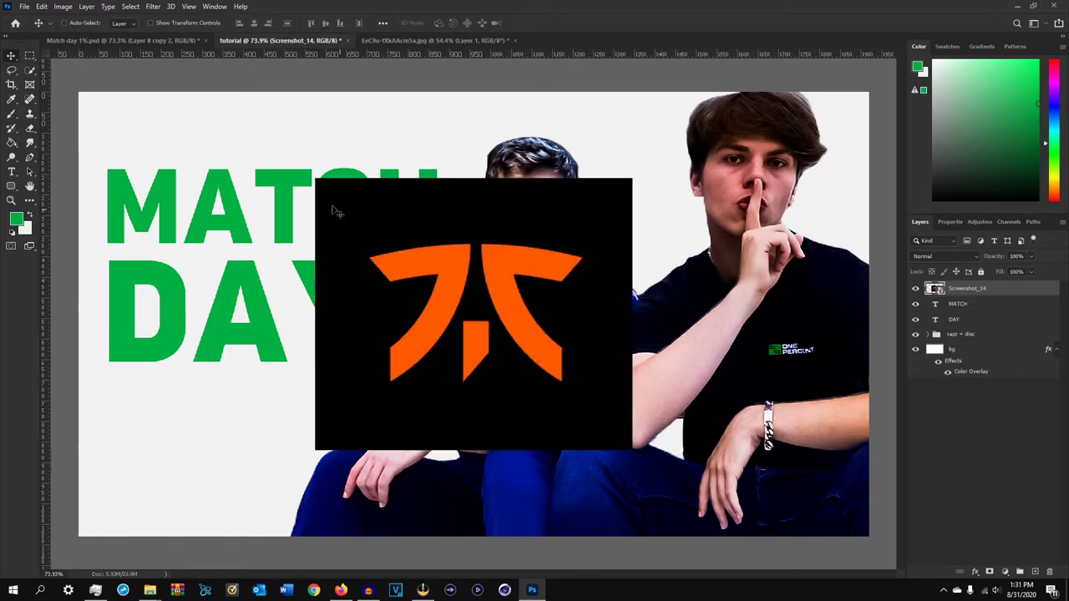
Try to select the orange logo on the Screenshot_14 layer with the Object Selection tool
left_click(30, 70)
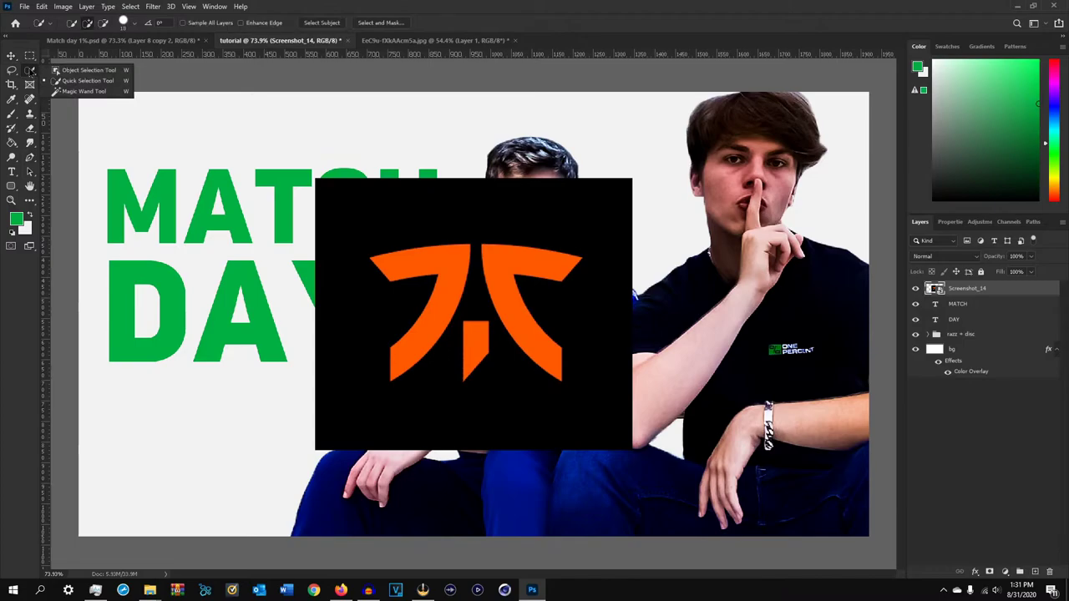
left_click(84, 73)
left_click_drag(350, 231, 592, 396)
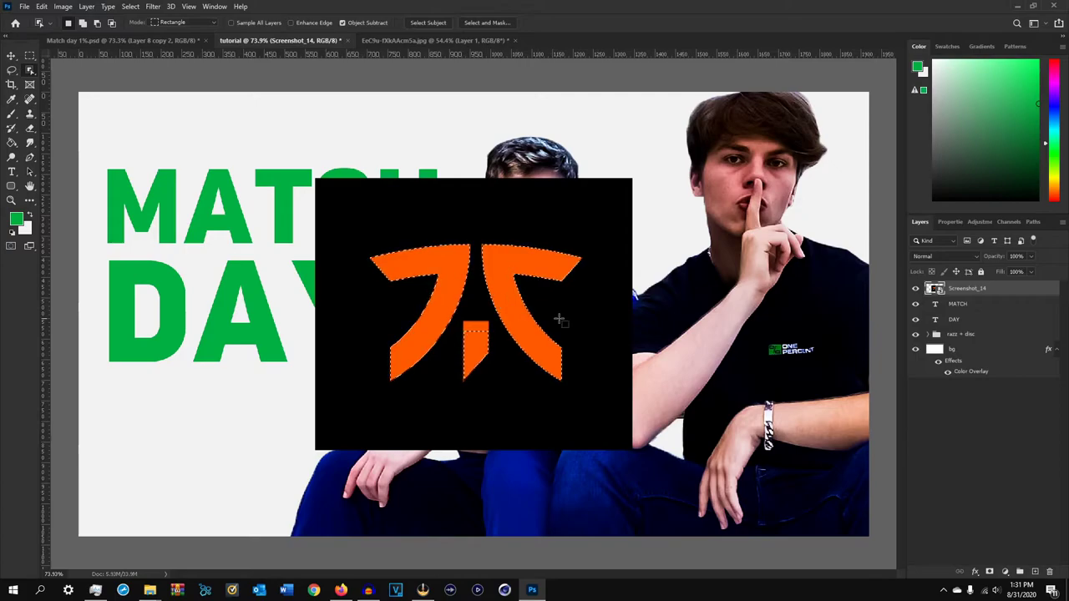
key("ctrl+d")
right_click(31, 72)
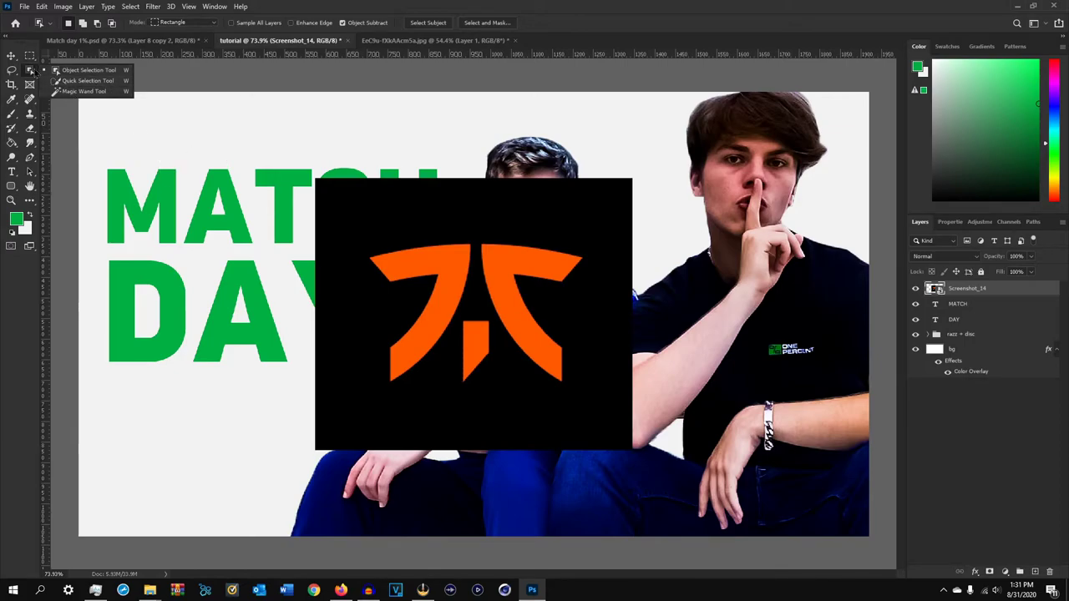
left_click(77, 80)
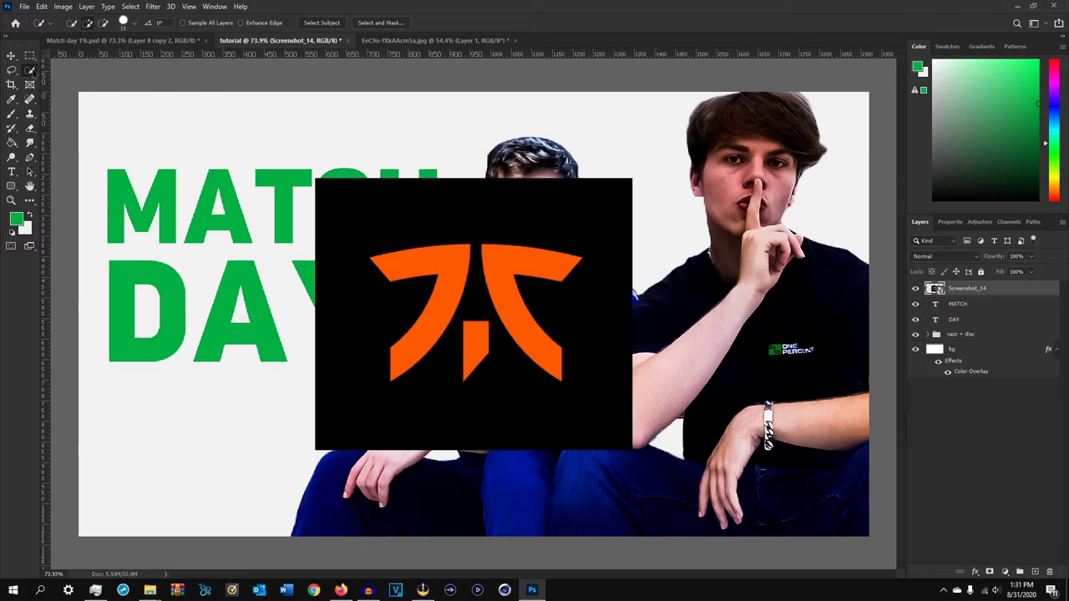
Switch to the Magic Wand tool and rasterize the Screenshot_14 layer
right_click(34, 73)
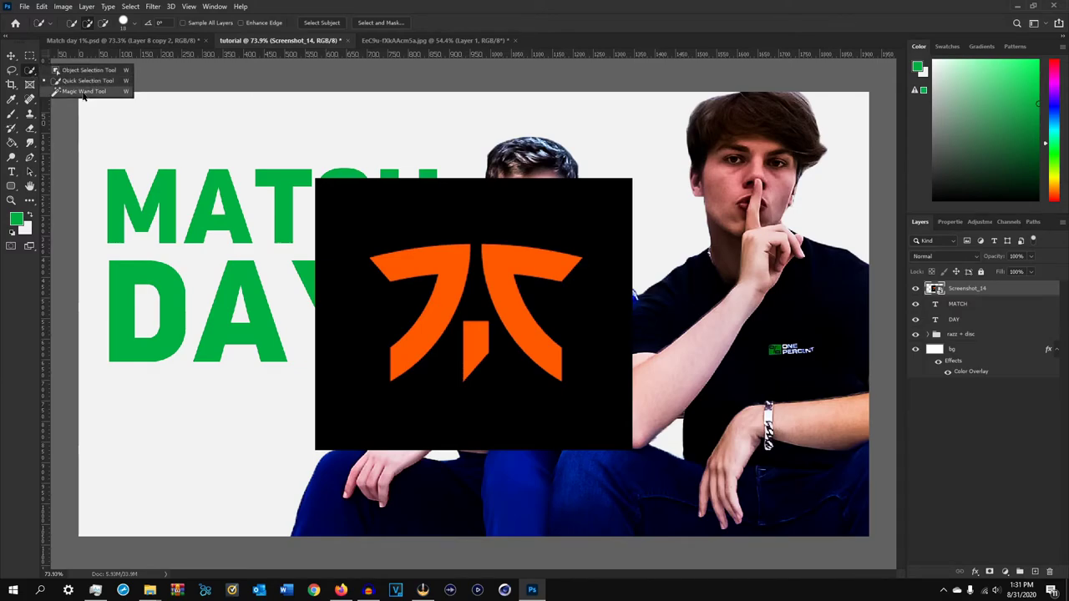
left_click(83, 92)
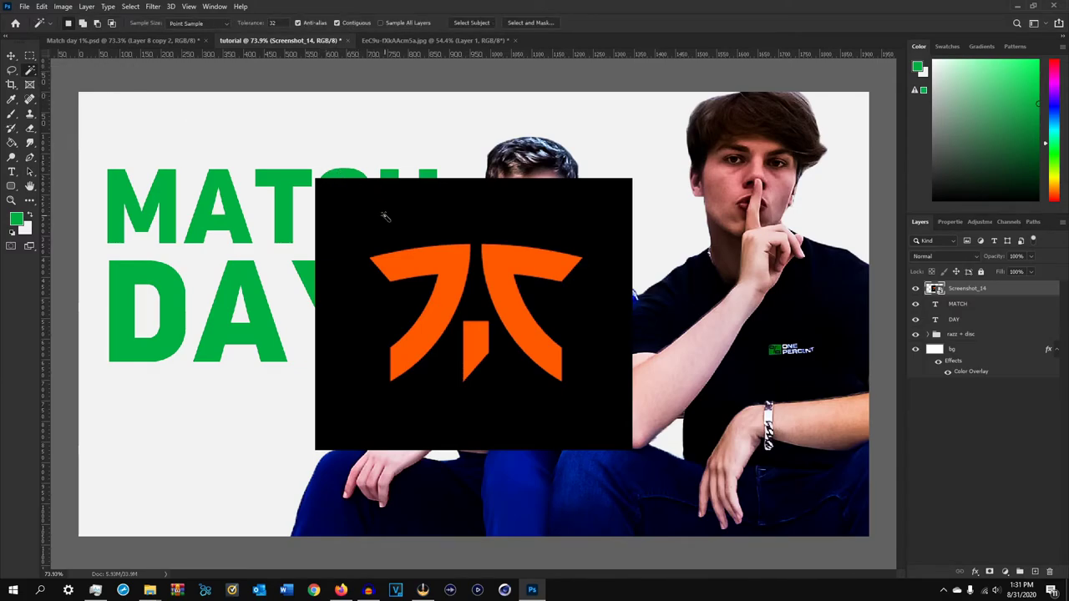
right_click(998, 289)
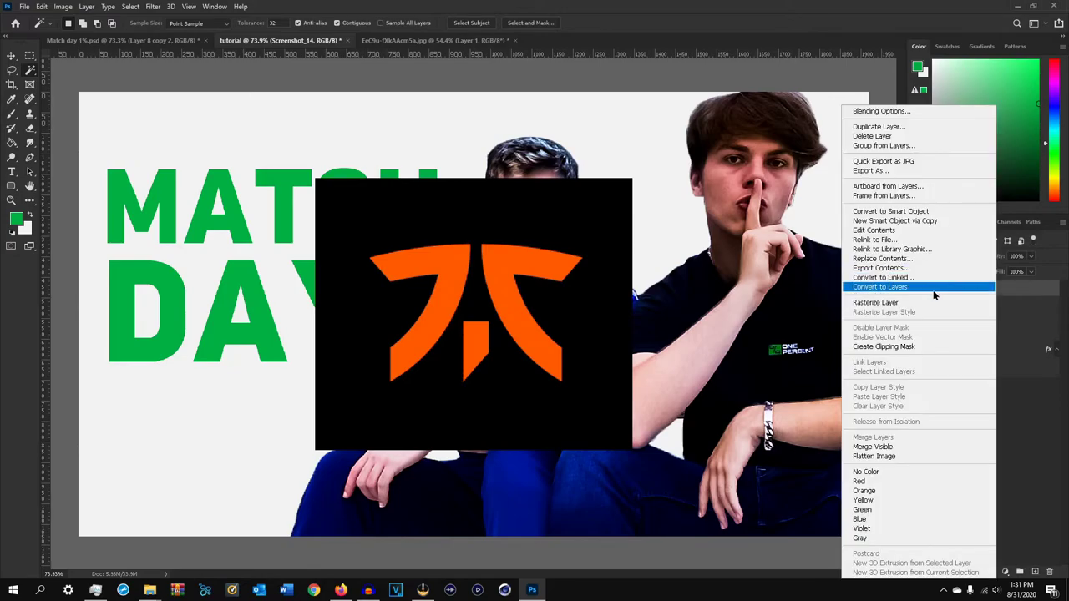
left_click(1038, 294)
right_click(1004, 291)
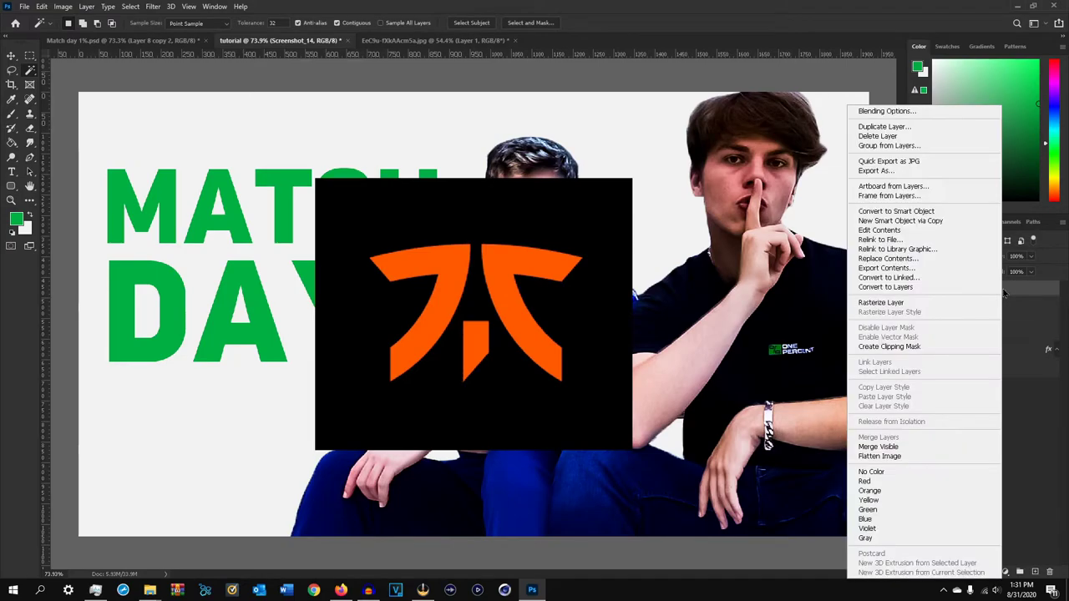
left_click(1001, 289)
right_click(1001, 289)
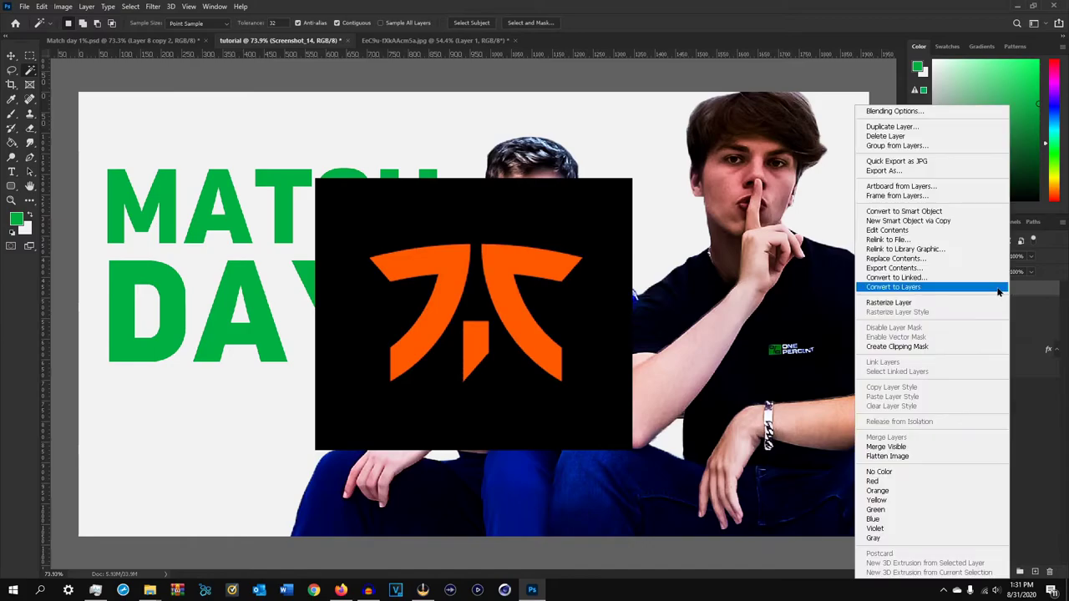
left_click(924, 305)
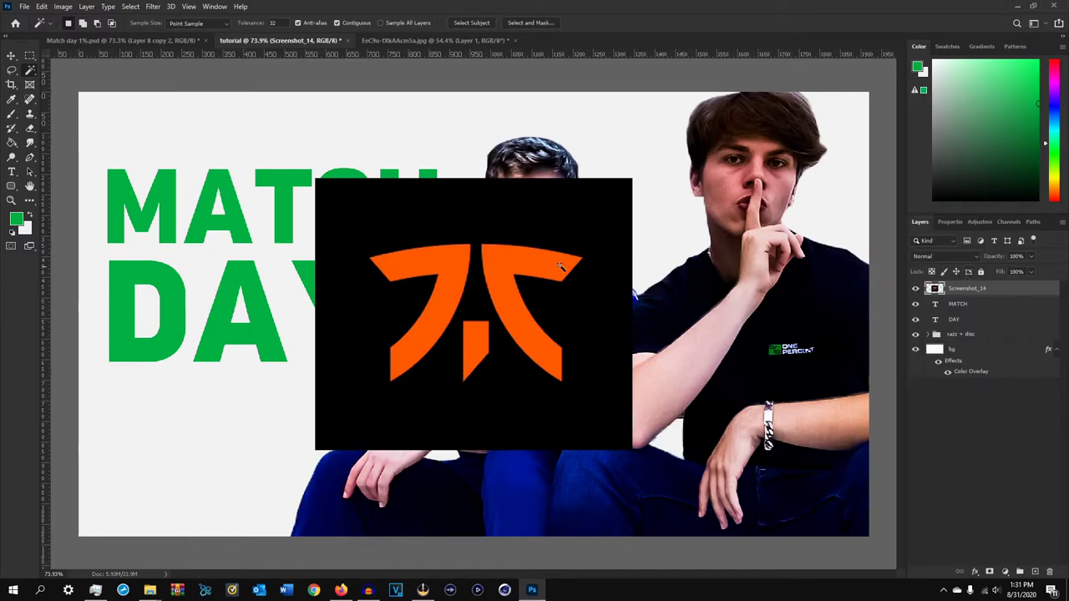
Select the black background around the orange logo with the Magic Wand, delete it and deselect
left_click(396, 212)
key("Delete")
key("ctrl+d")
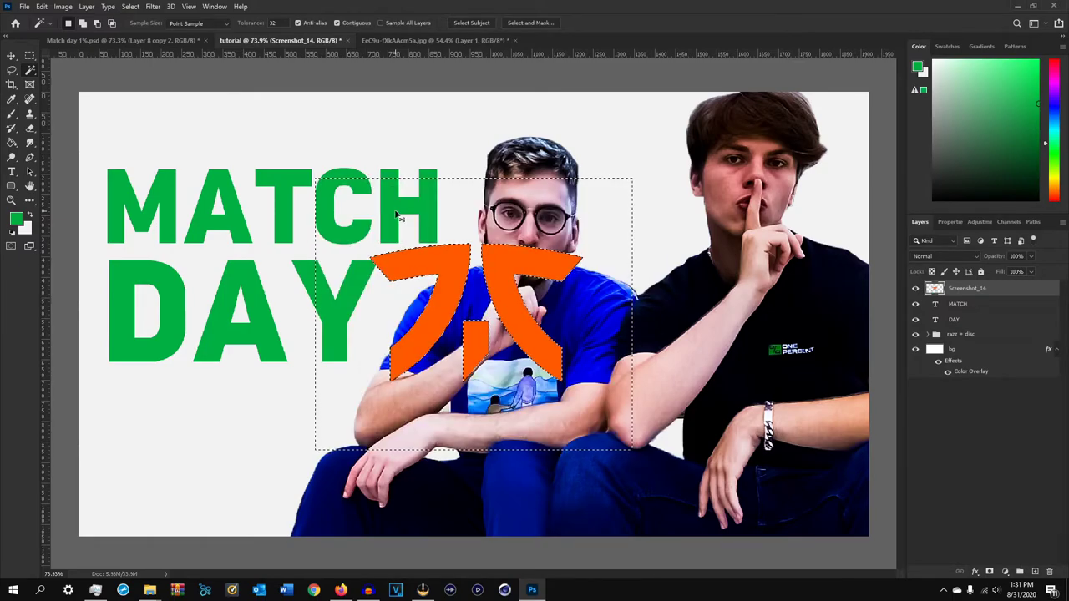
Move the orange logo below the DAY text and scale it down to a small icon under the letter D
key("v")
left_click_drag(508, 315, 271, 399)
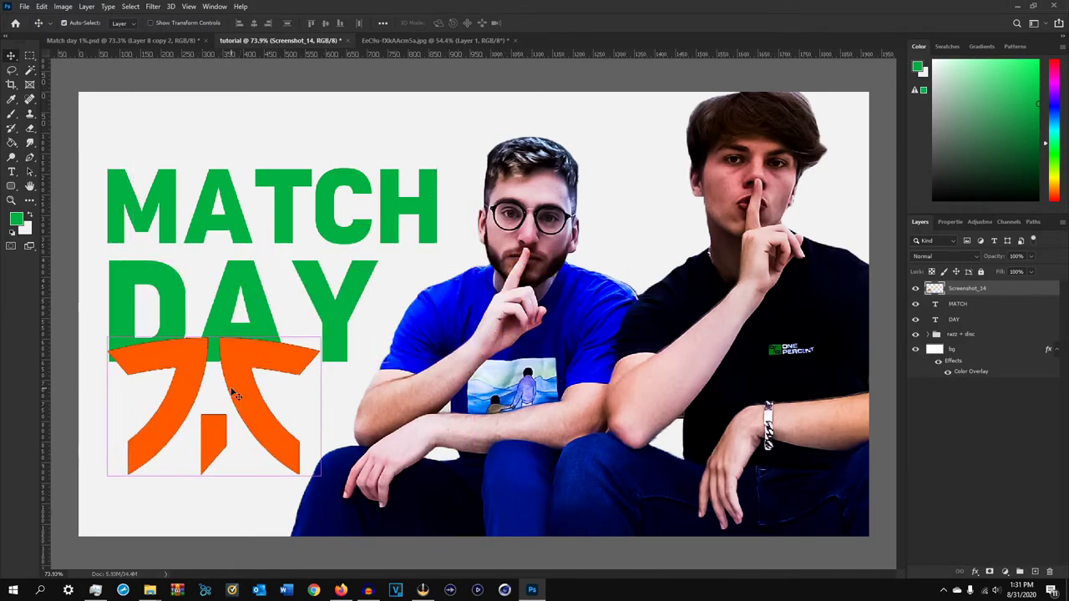
key("ctrl+t")
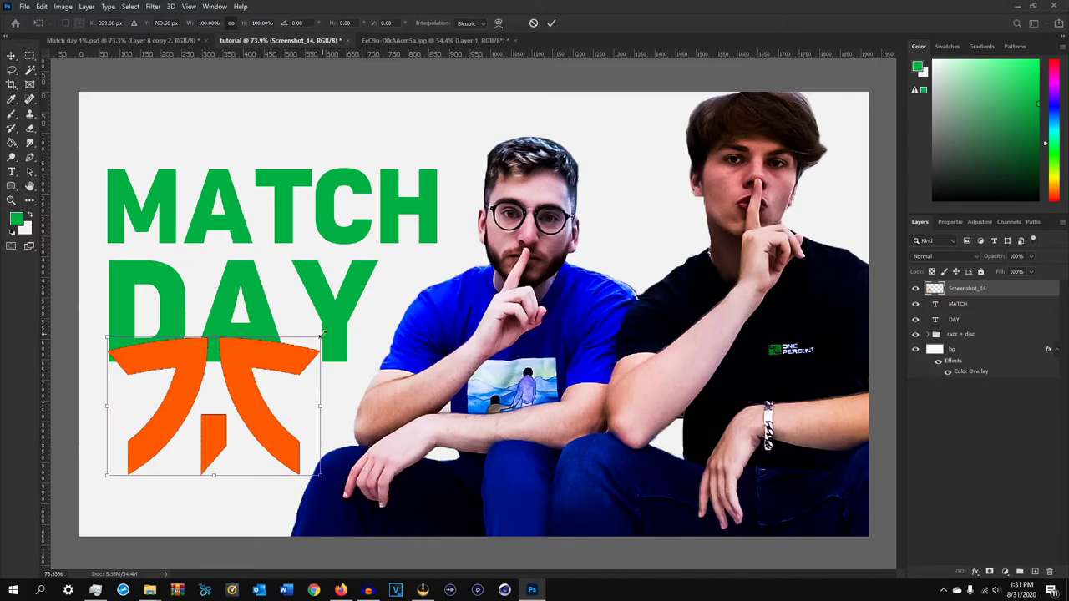
left_click_drag(320, 336, 136, 395)
left_click(551, 22)
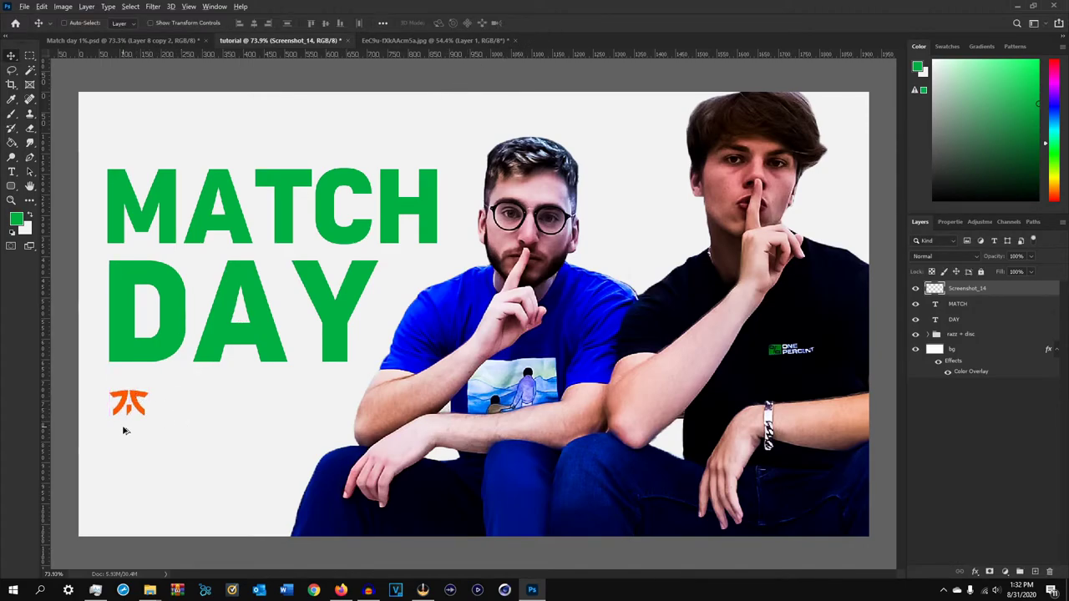
scroll(123, 428, "up", 1)
key("Home")
key("ctrl+0")
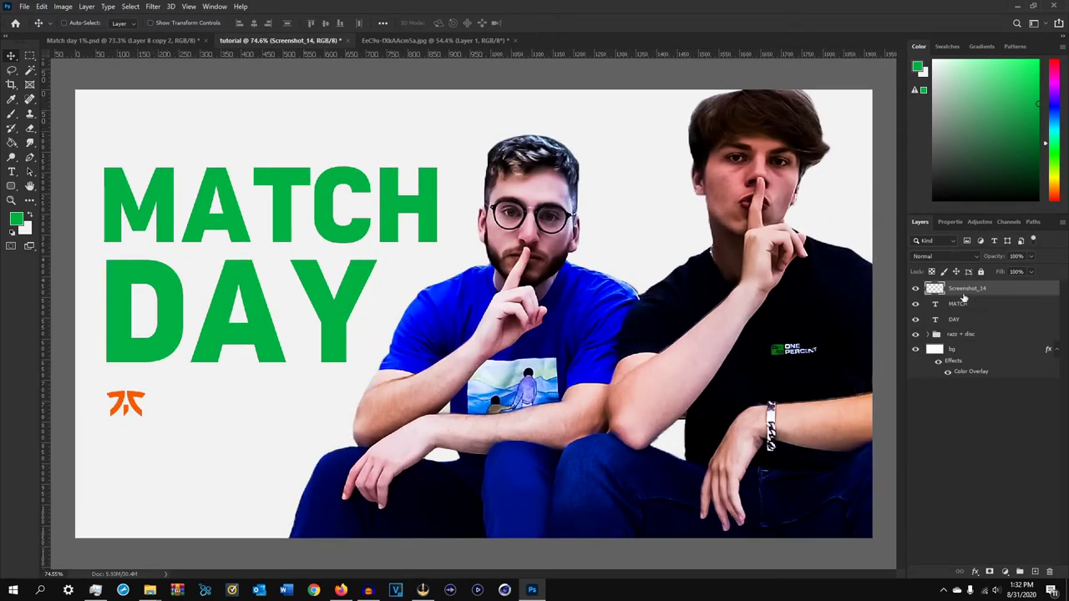
Duplicate the DAY text layer above MATCH, change the copy's text to VS and move it down beside the orange logo
left_click(985, 324)
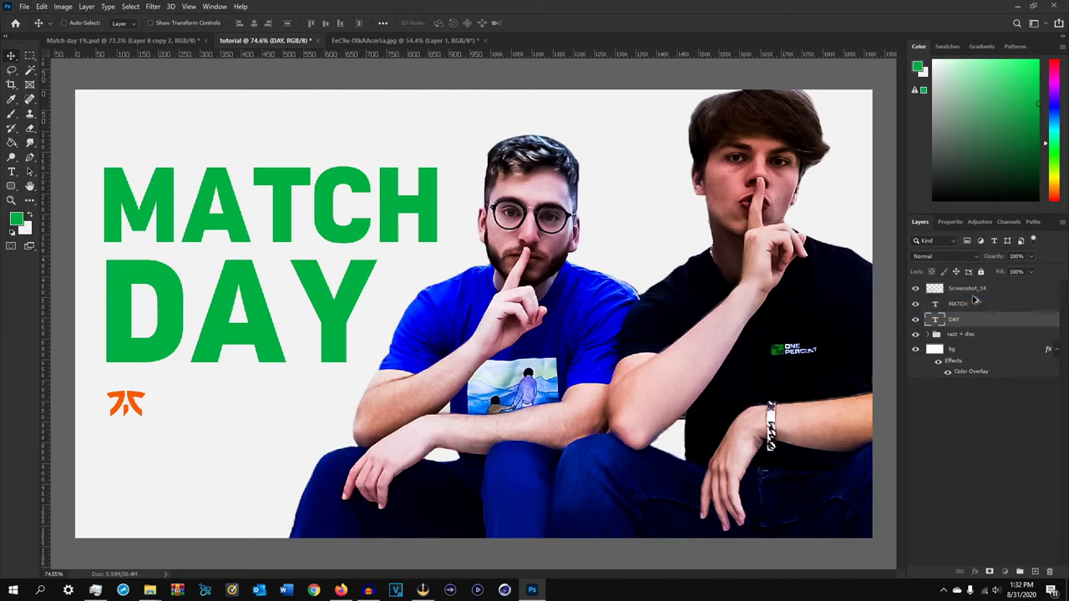
left_click_drag(975, 301, 976, 302, "alt")
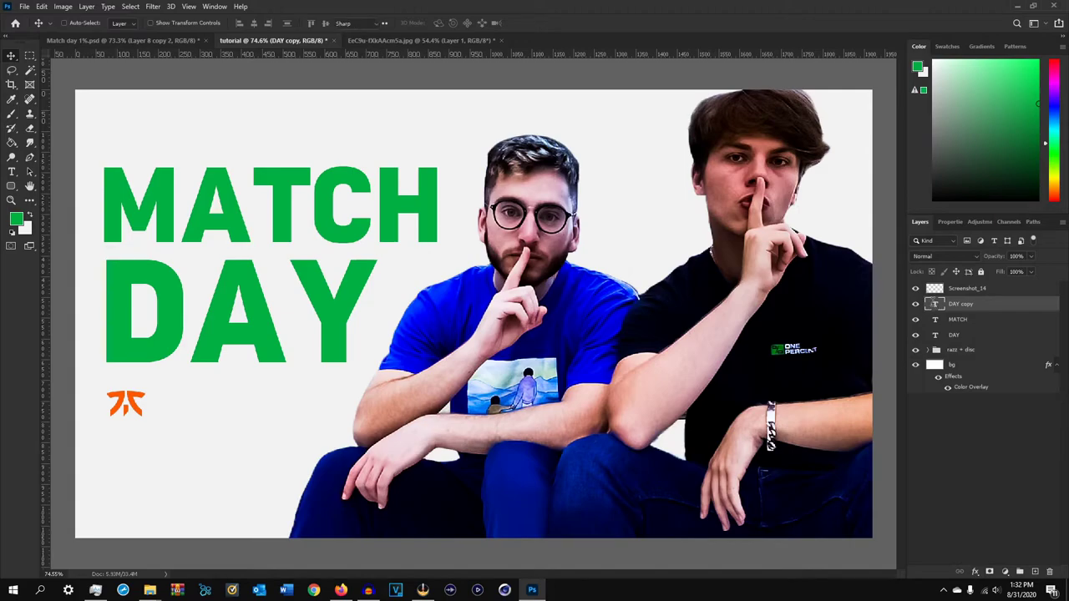
double_click(934, 305)
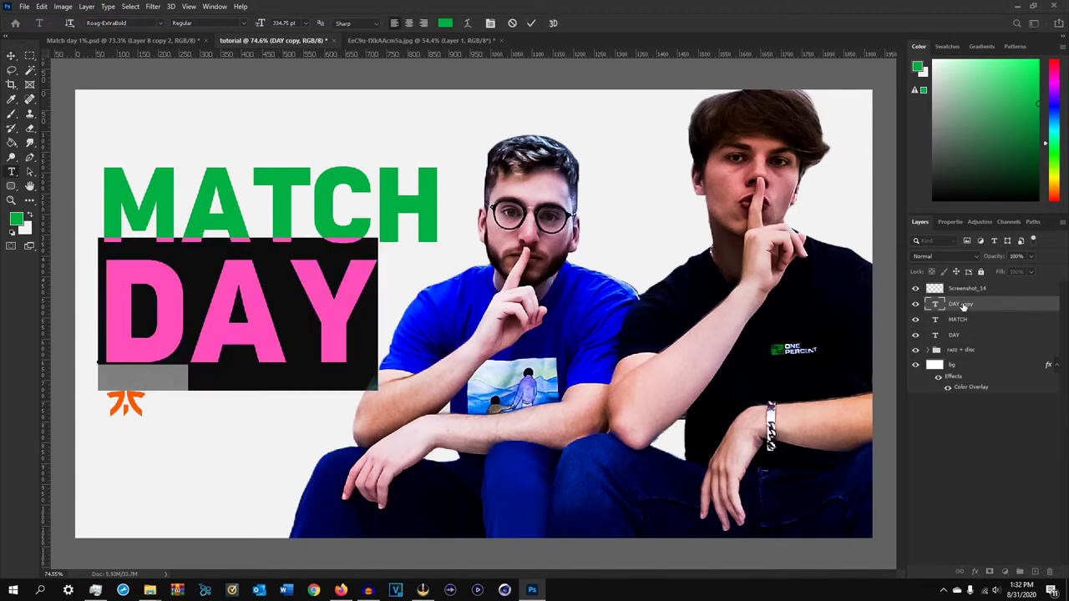
type("VS")
key("ctrl+Return")
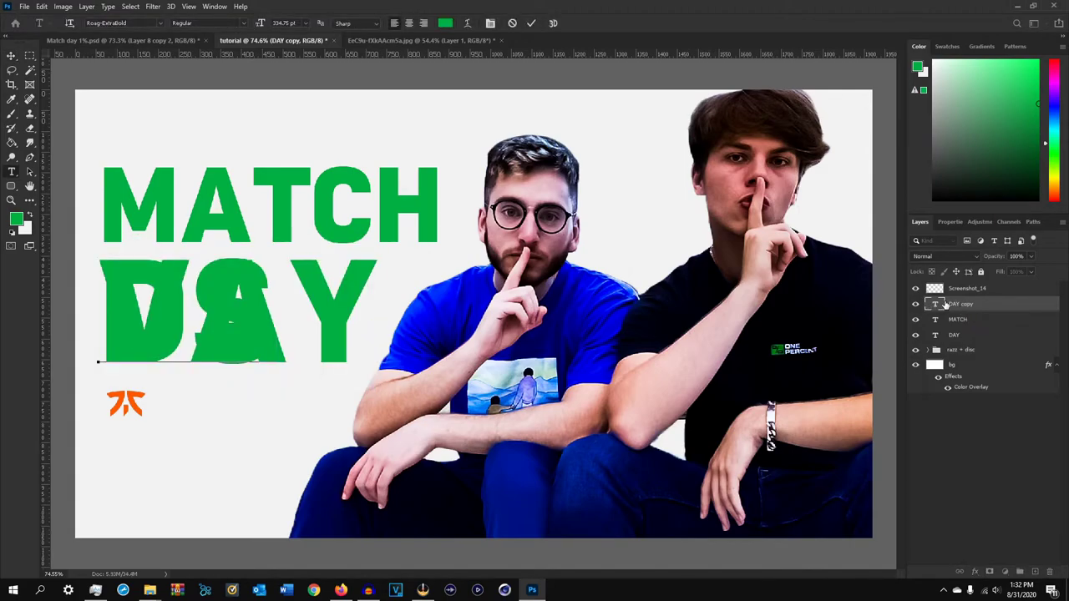
key("v")
left_click_drag(216, 292, 240, 384)
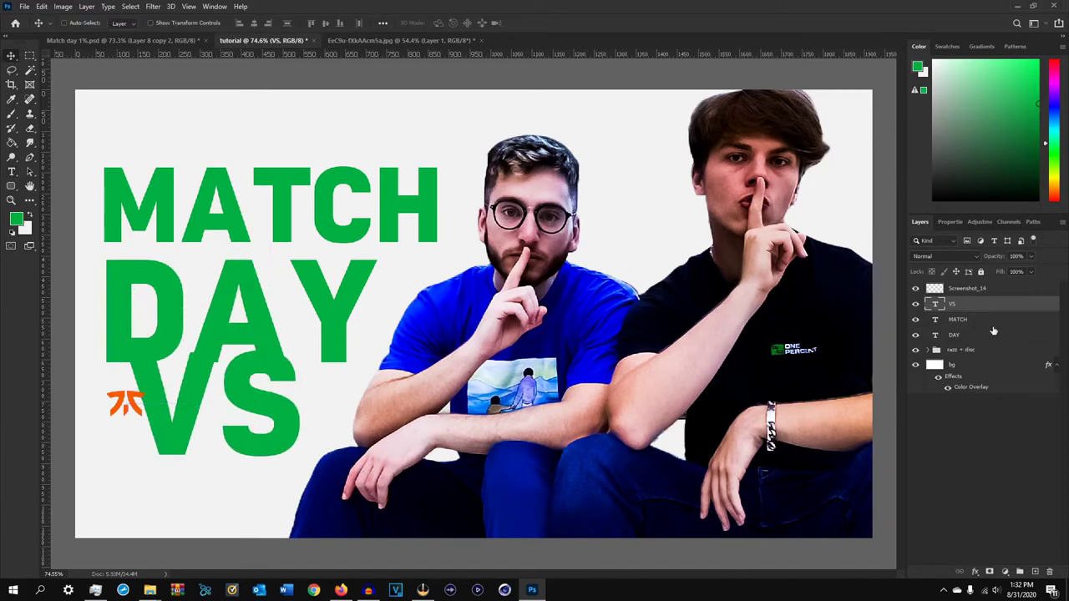
Change the color of the VS text to black (000000)
double_click(939, 305)
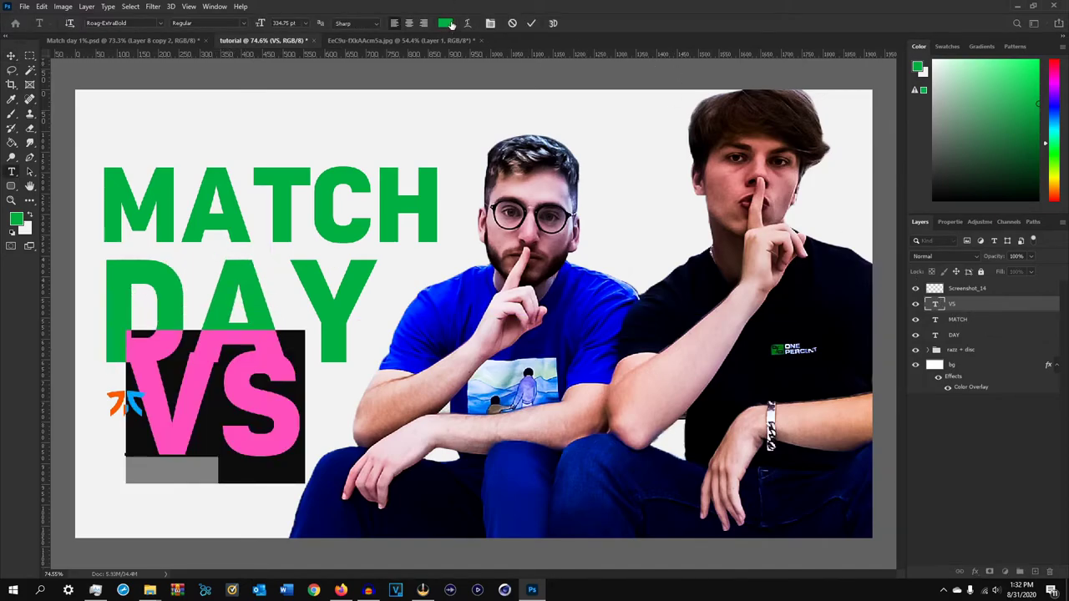
left_click(451, 24)
type("000000")
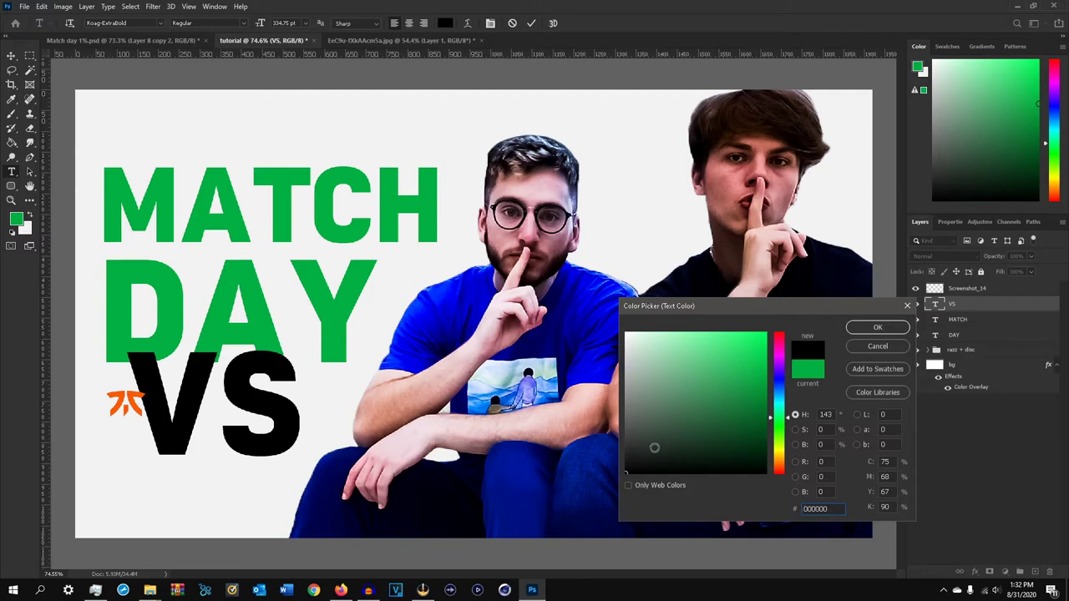
left_click(883, 331)
Set the VS text size to 32 pt and position it just beside the orange logo
left_click_drag(260, 24, 91, 45)
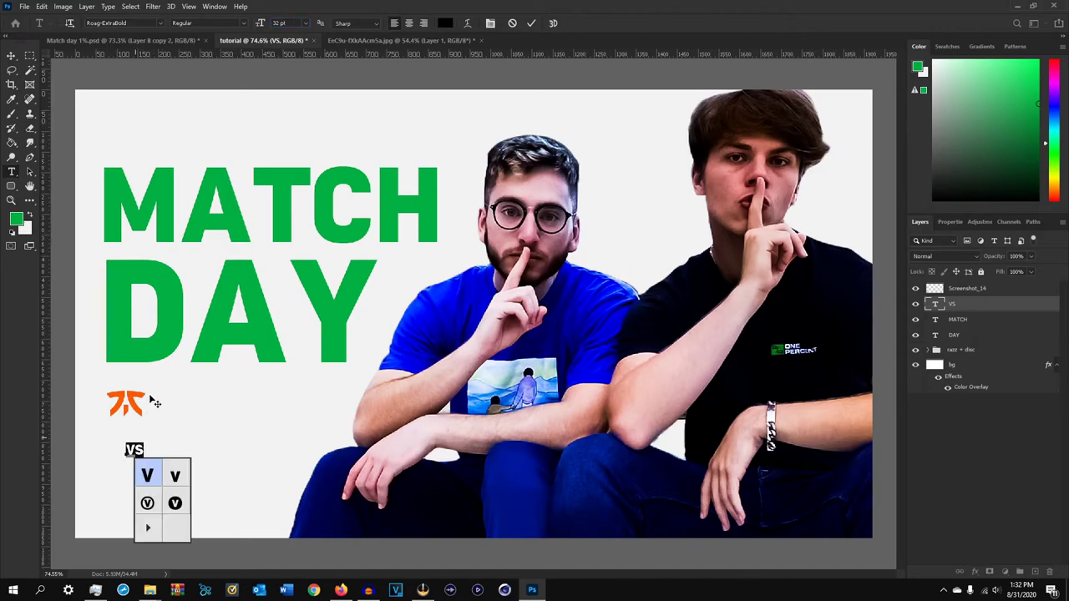
left_click_drag(142, 413, 164, 368)
left_click(532, 23)
scroll(133, 423, "up", 5)
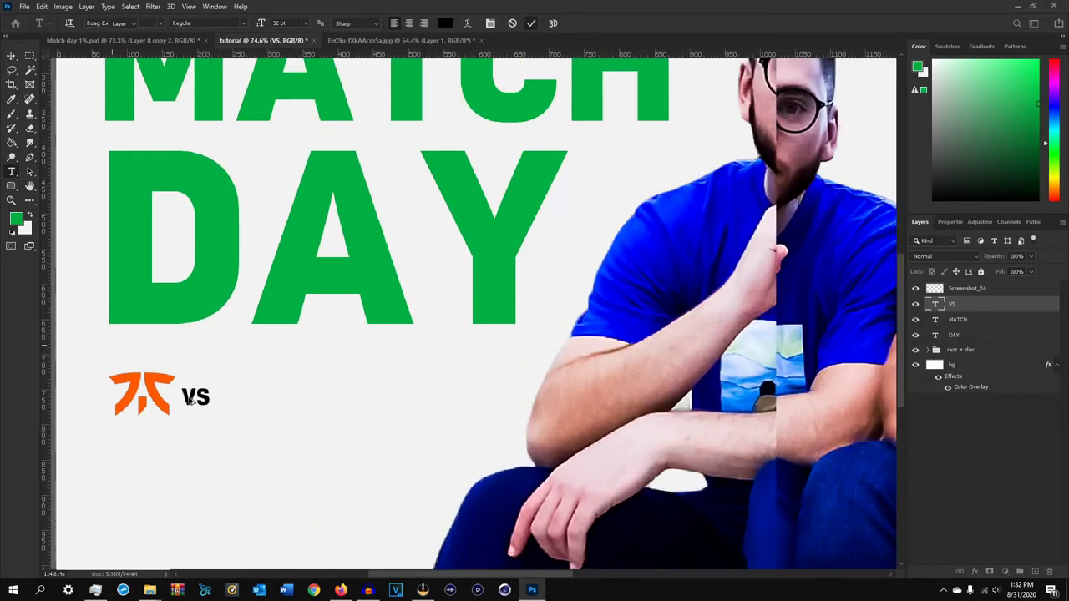
key("v")
left_click_drag(195, 410, 215, 419)
key("ctrl+0")
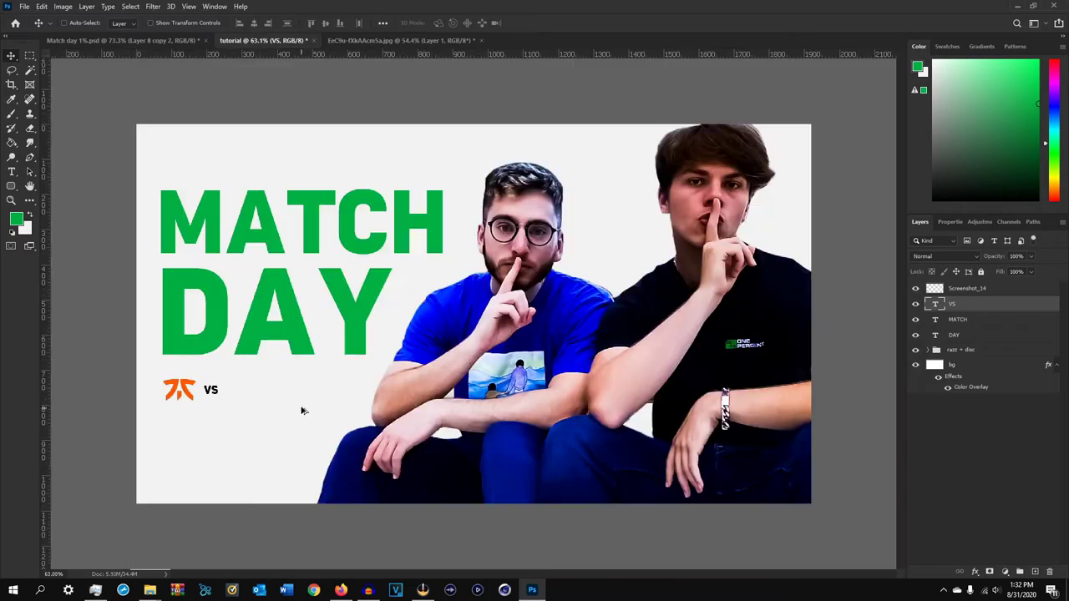
key("ctrl+0")
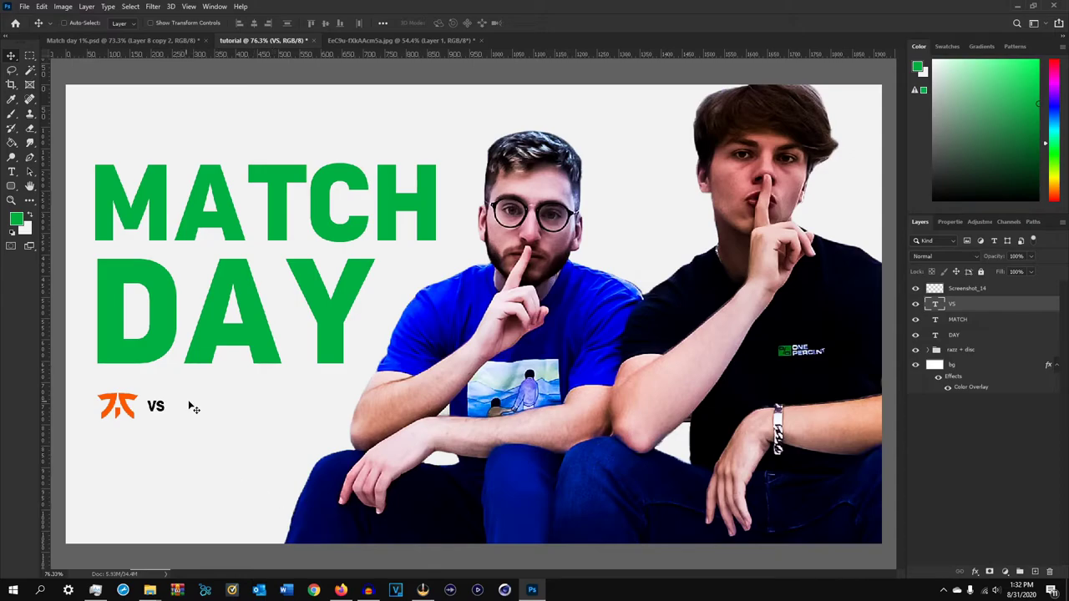
Open the One Percent LOGOS folder inside One Percent Project 1 and place the Percent logo file into the tutorial document
mouse_move(150, 590)
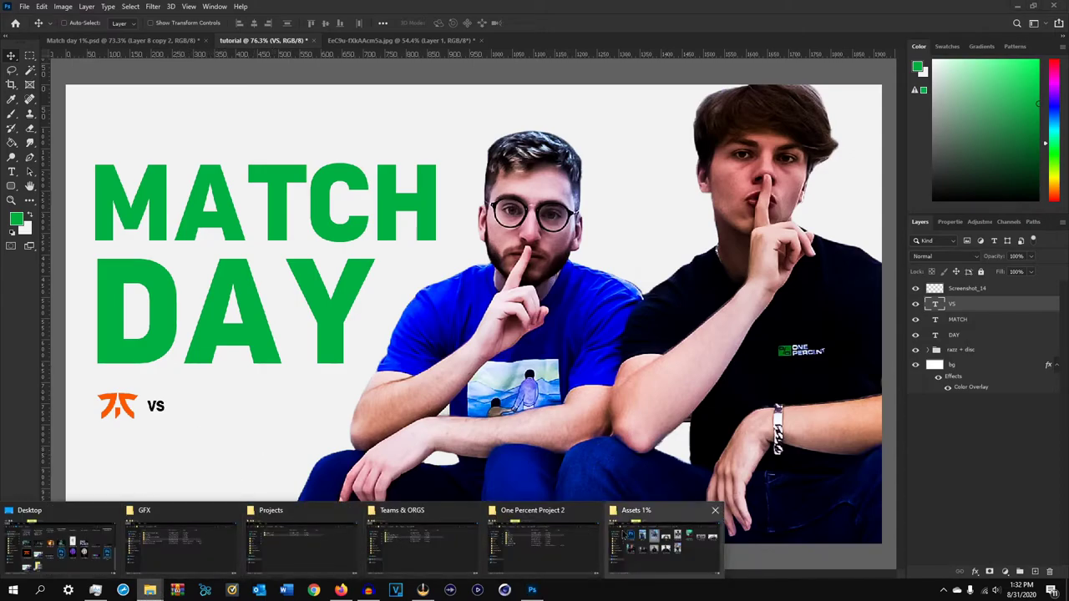
left_click(437, 535)
double_click(458, 355)
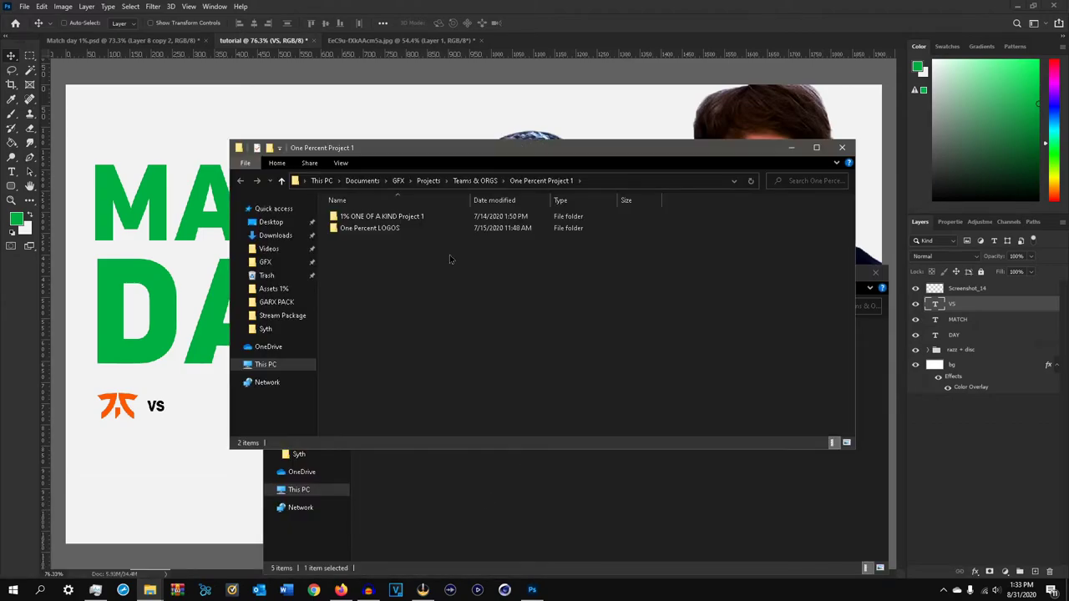
double_click(452, 228)
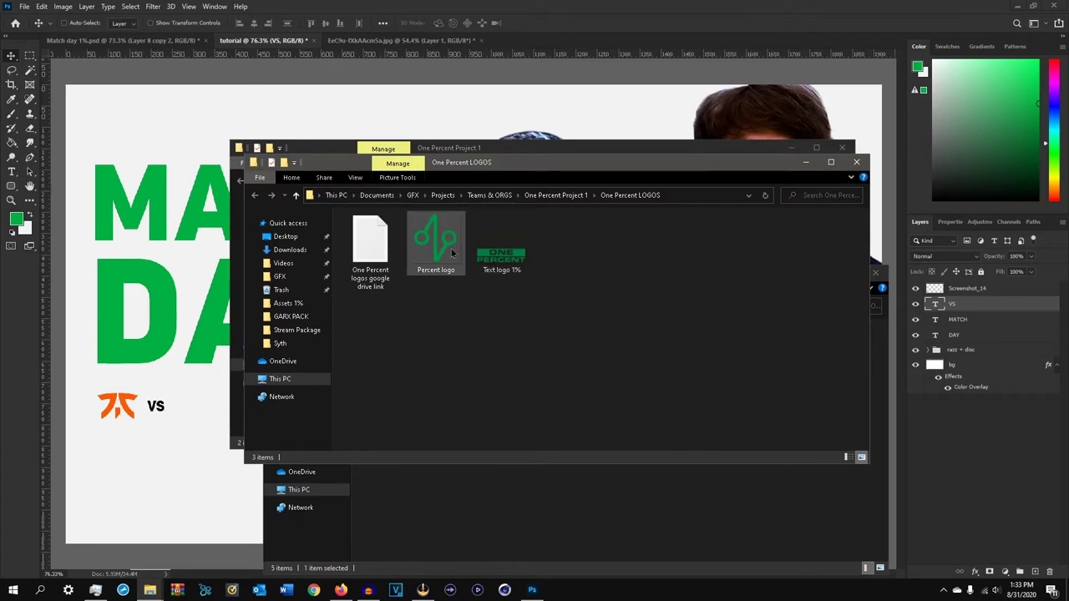
left_click_drag(460, 241, 186, 408)
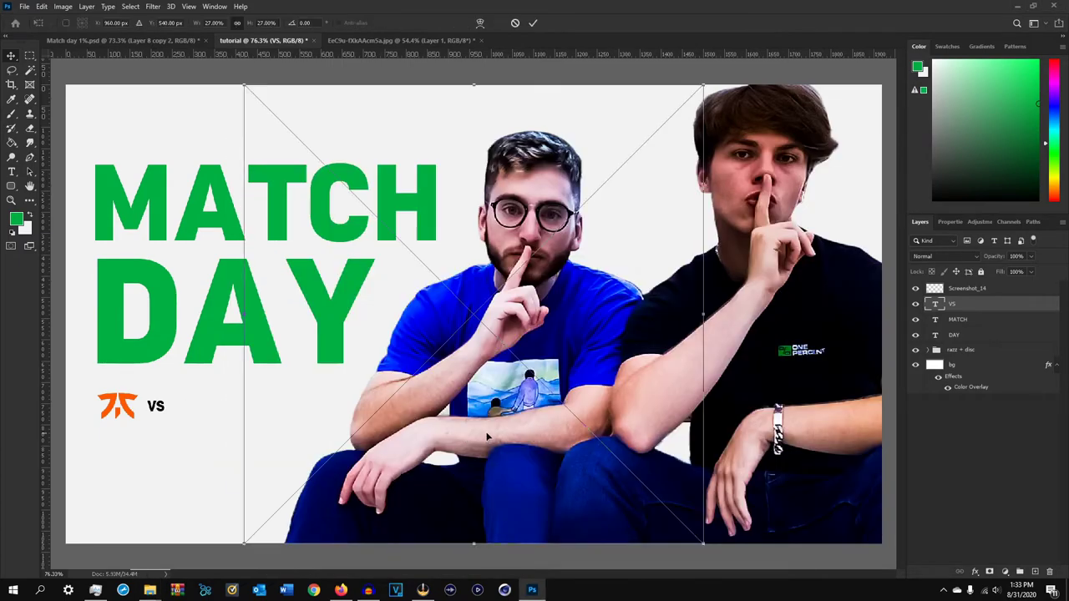
Scale the placed Percent logo down to a small icon beside the VS text and commit the placement
left_click_drag(524, 209, 167, 309)
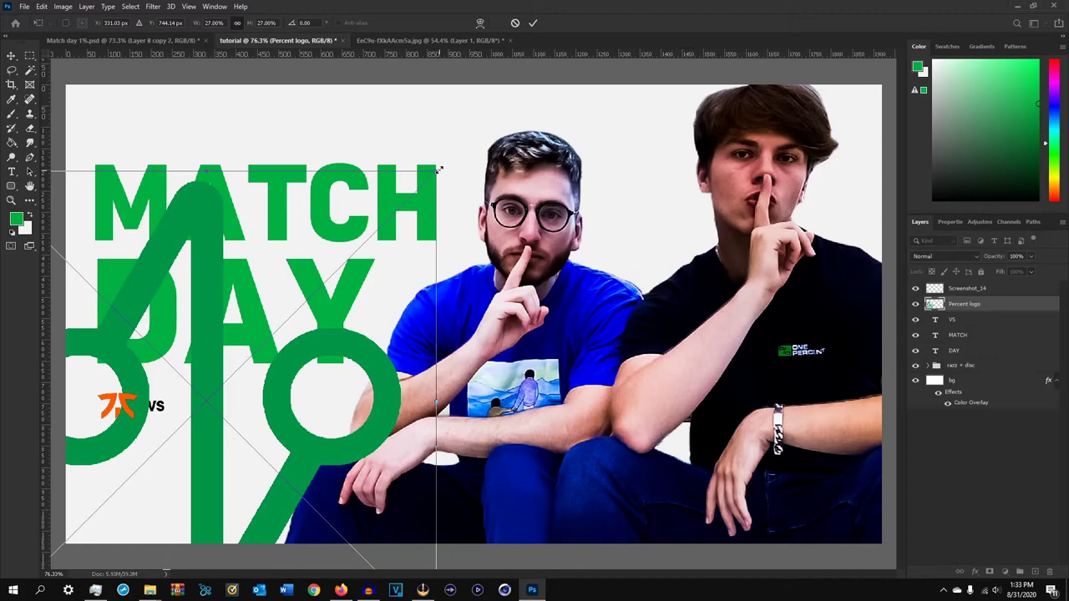
left_click_drag(439, 169, 191, 410)
left_click(533, 22)
scroll(235, 403, "down", 2)
scroll(238, 403, "up", 3)
scroll(82, 416, "up", 7)
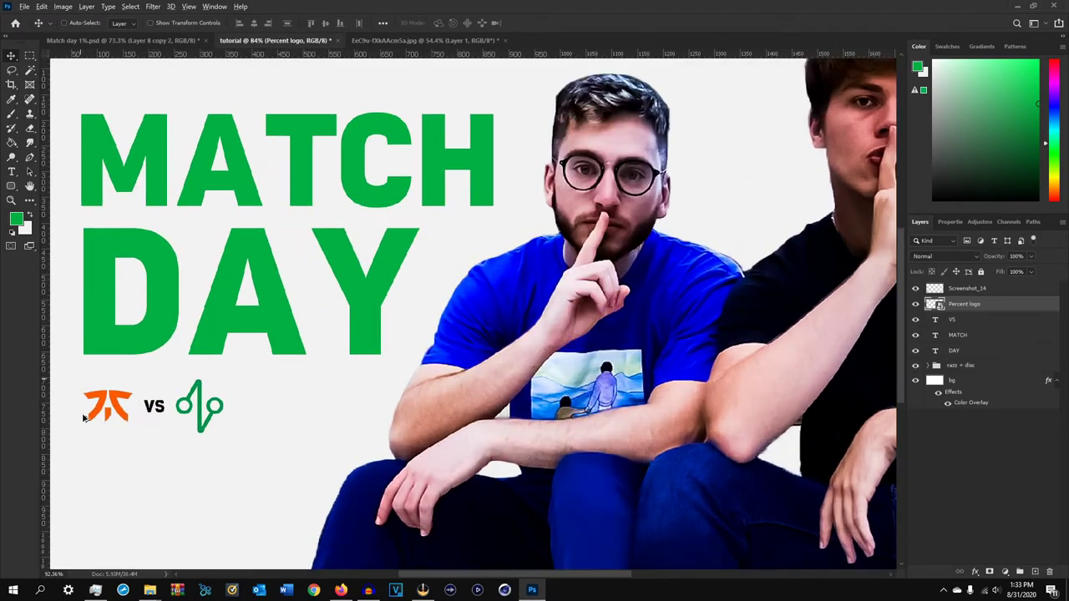
Shrink the Percent logo slightly to about 2.49% and nudge it closer to the VS text
key("ctrl+t")
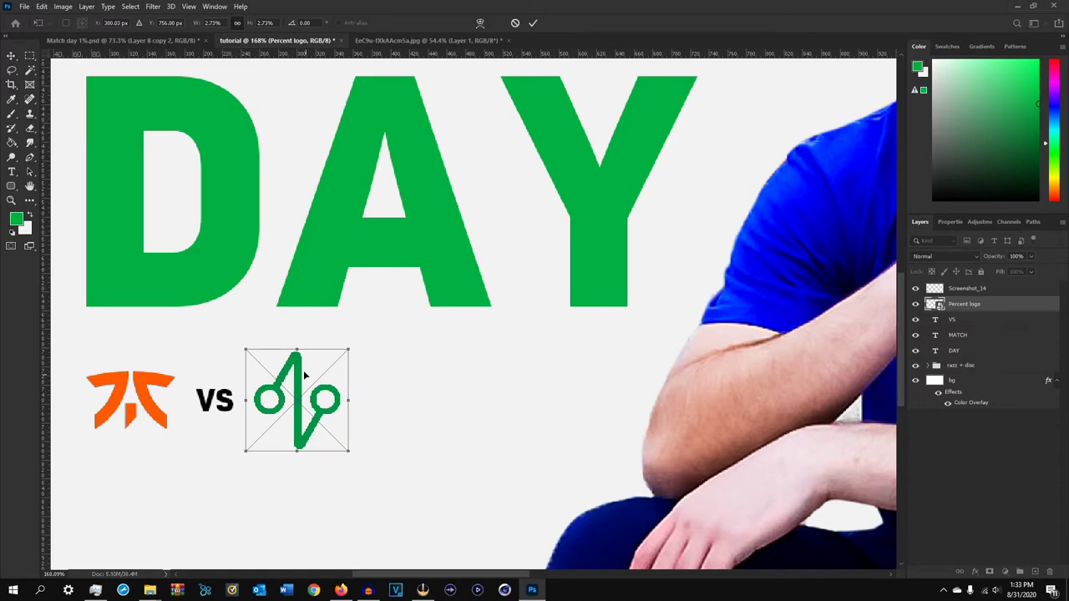
left_click_drag(299, 351, 299, 358)
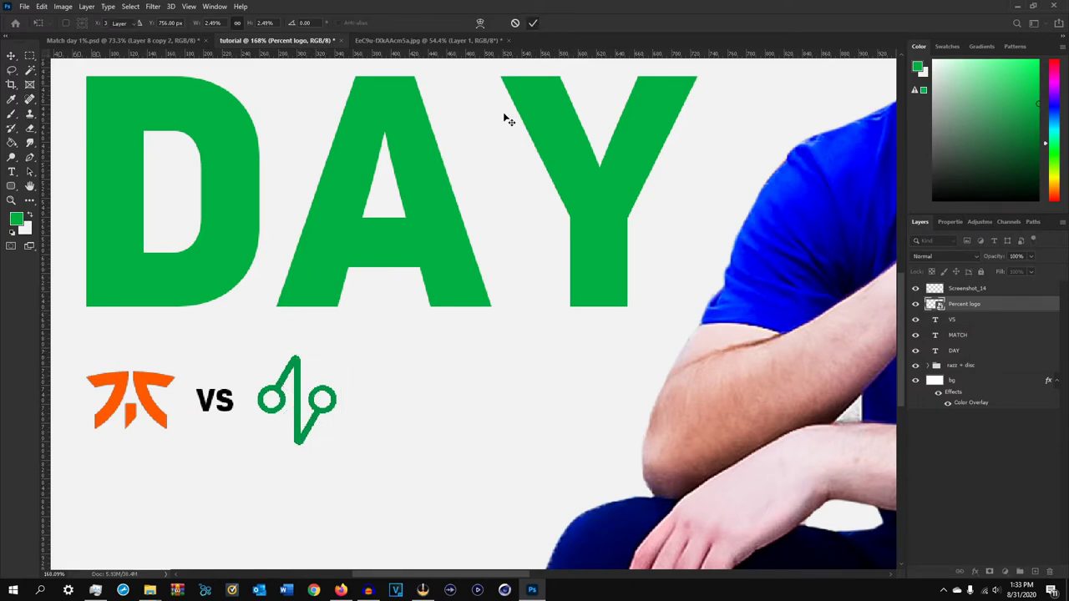
key("Return")
left_click_drag(306, 409, 303, 407)
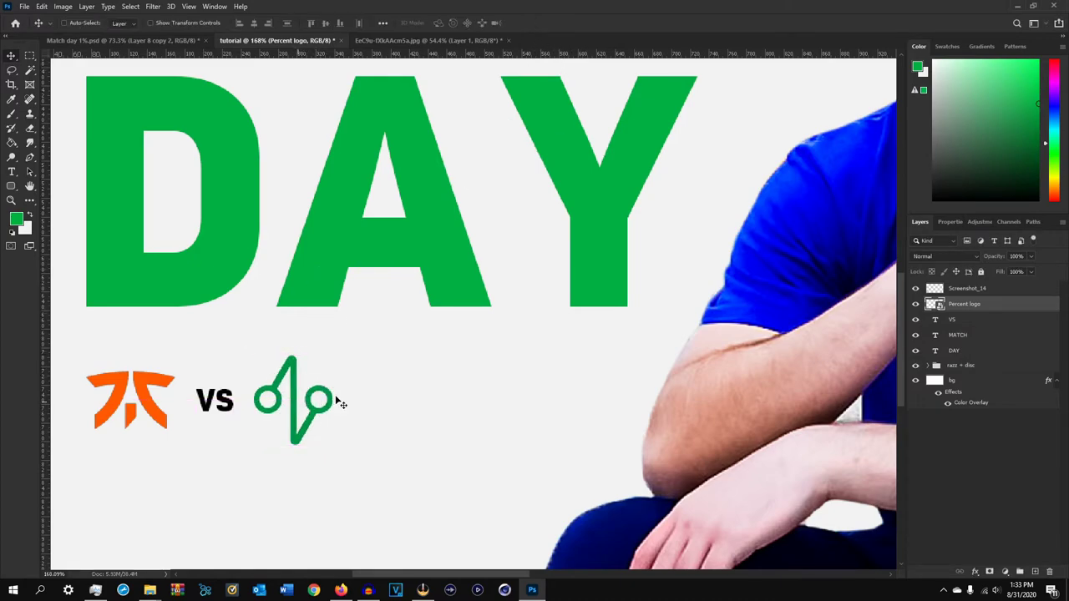
key("ctrl+0")
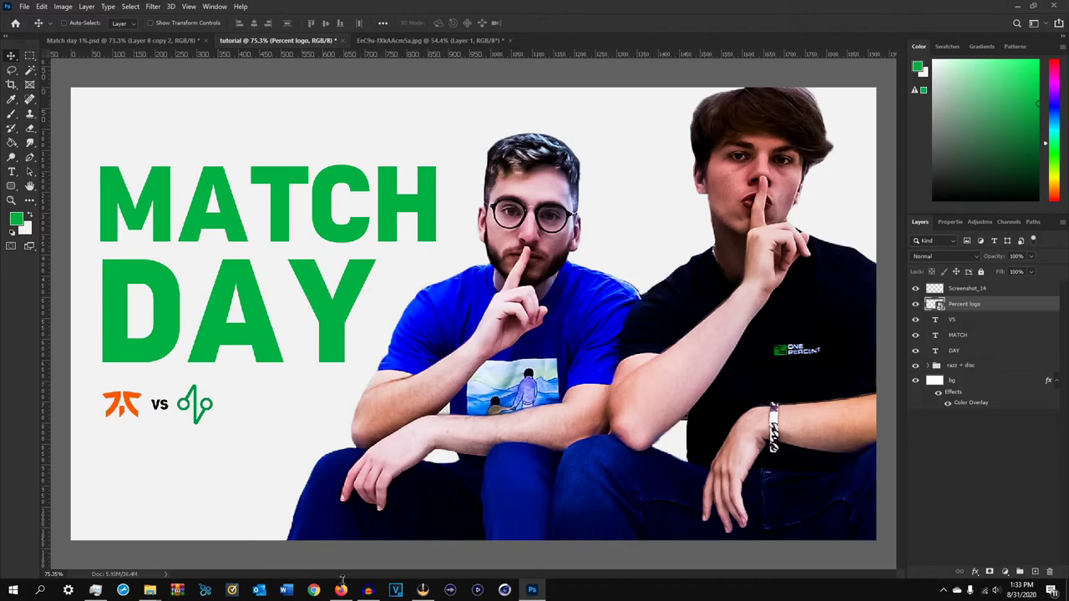
Check the Match day 1%.psd reference, then scale the orange logo, VS text and Percent logo down together under DAY
left_click(160, 41)
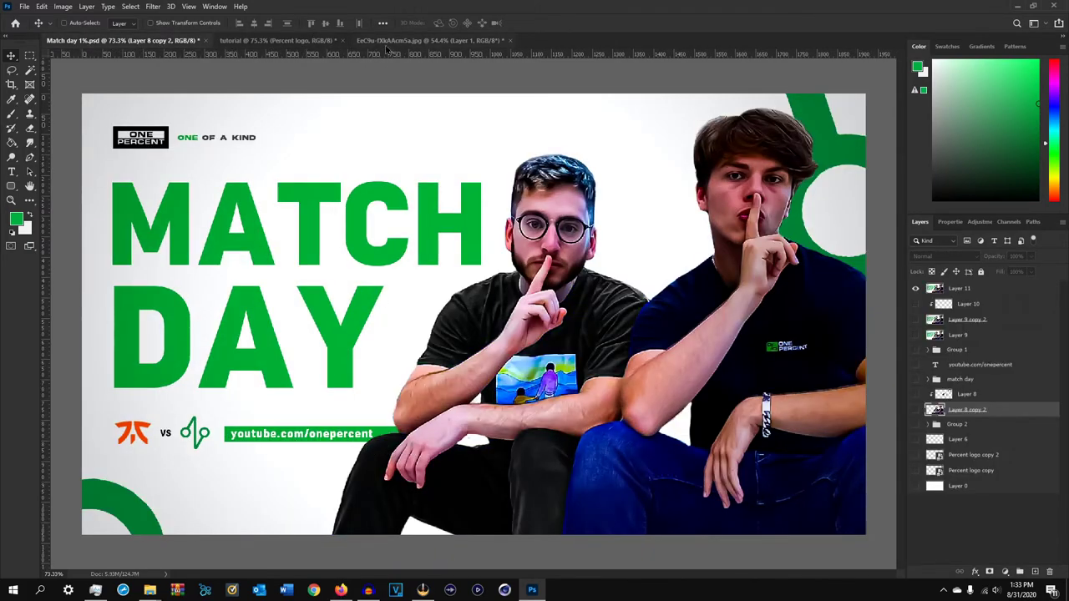
left_click(393, 40)
left_click(276, 40)
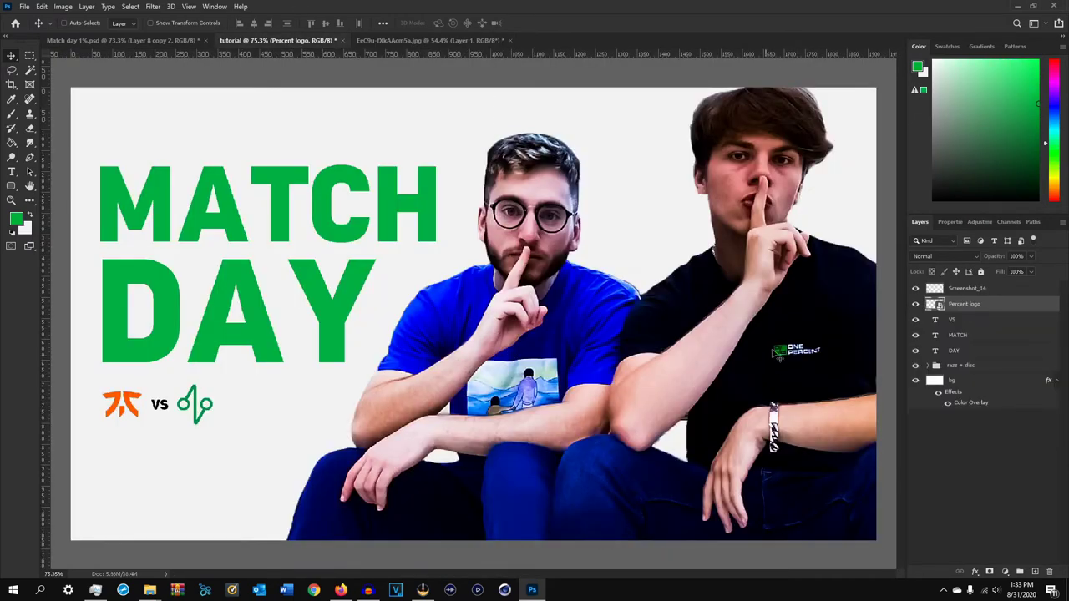
left_click(974, 320)
left_click(971, 290, "shift")
key("ctrl+t")
left_click_drag(215, 405, 181, 405)
left_click(552, 22)
left_click(1009, 422)
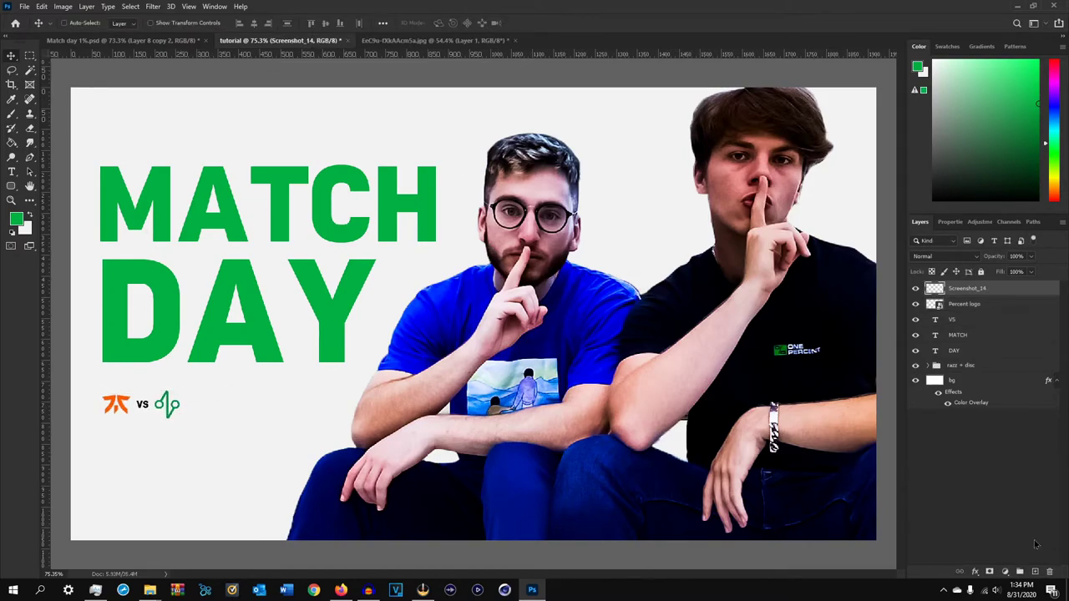
Create a new layer, keep 00af42 green as the foreground color, and move the layer between the razz + disc group and bg
left_click(1035, 572)
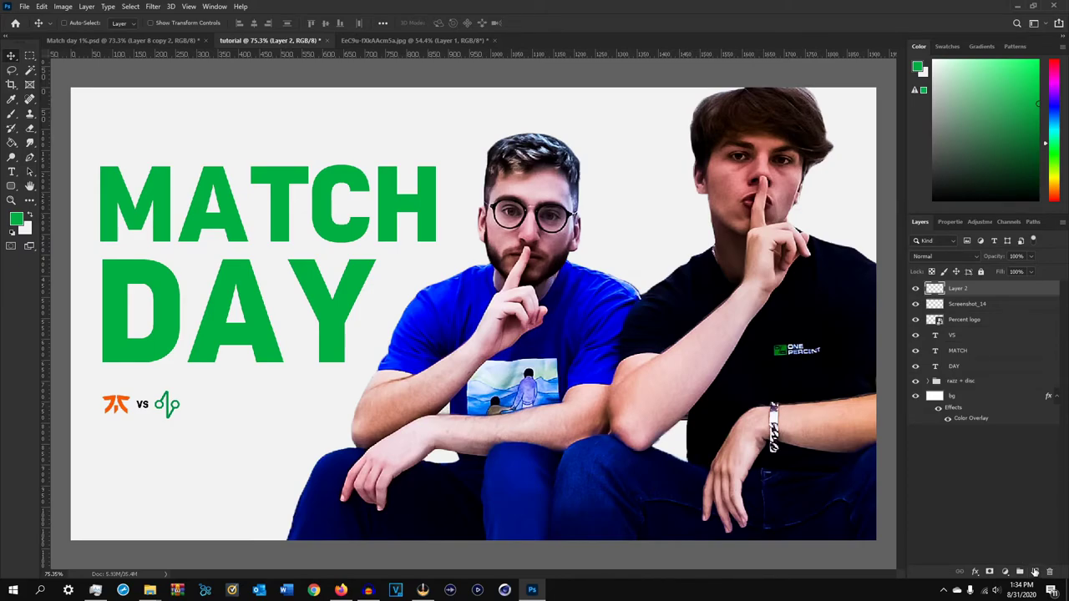
key("m")
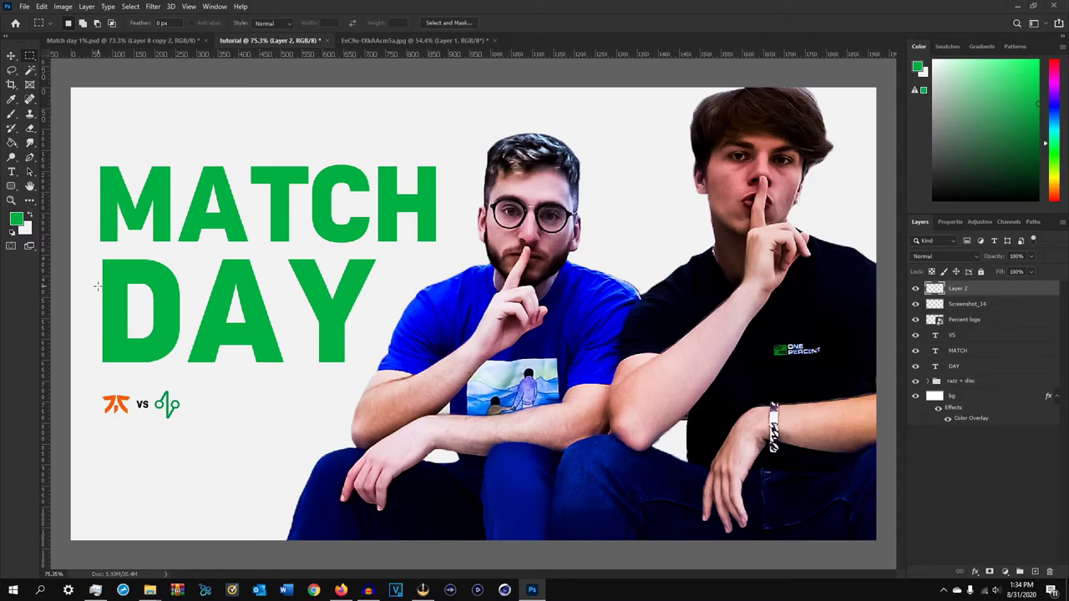
left_click(16, 220)
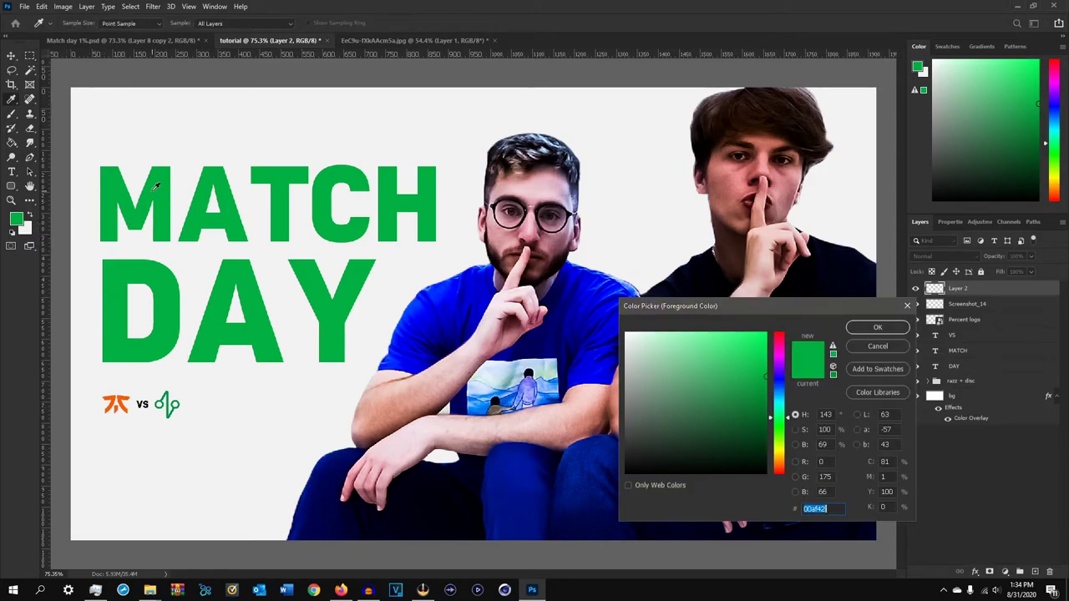
left_click(871, 329)
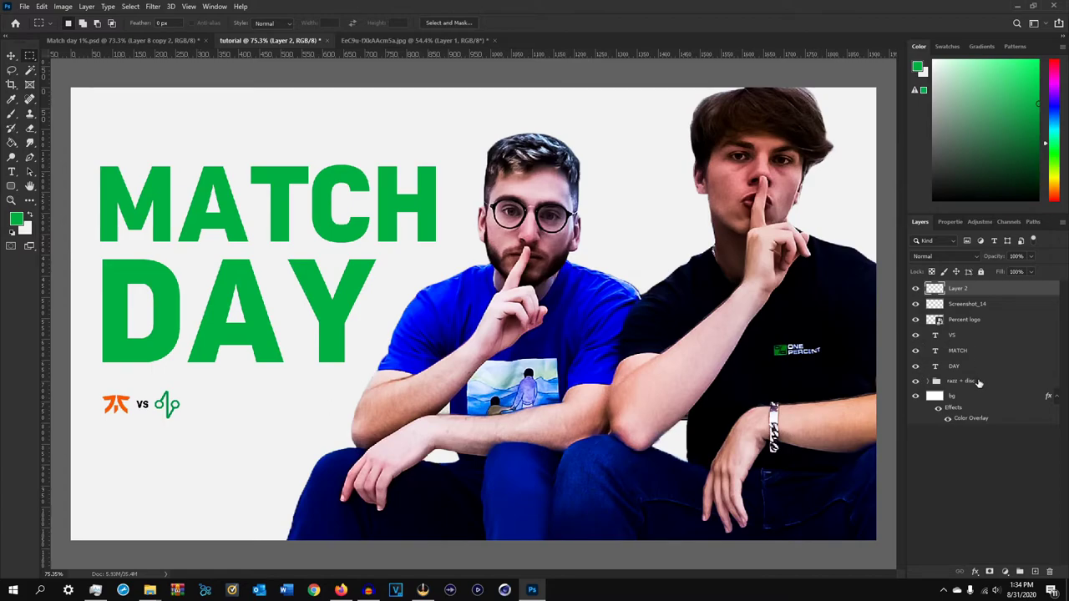
left_click(992, 396)
left_click(961, 293)
left_click_drag(995, 394, 990, 383)
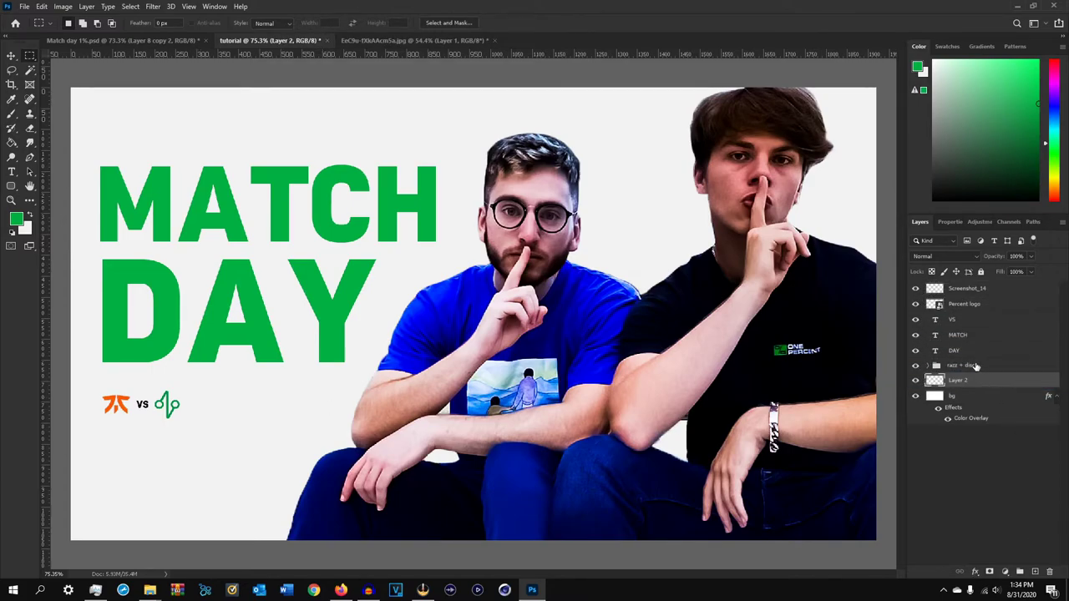
Draw a thin green-filled bar on Layer 2 beside the Percent logo, running behind the seated man's arm
left_click(975, 366)
left_click(982, 383)
left_click_drag(208, 399, 398, 419)
key("alt+BackSpace")
key("ctrl+d")
key("v")
mouse_move(307, 416)
left_mouse_down()
mouse_move(298, 408)
mouse_move(318, 408)
left_mouse_up()
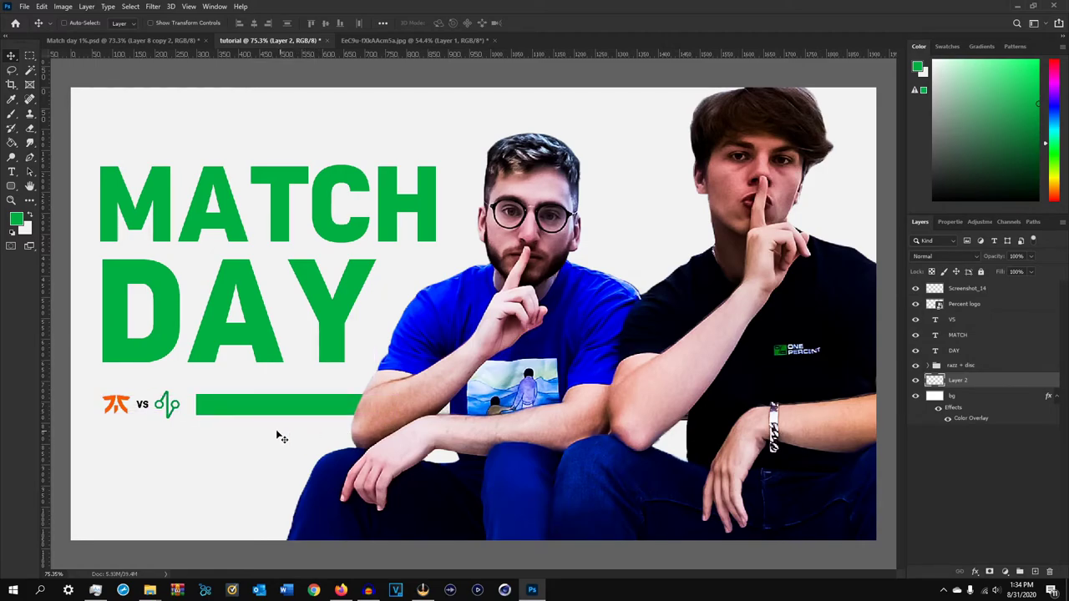
Add the text youtube.com/onepercent in the light background grey (RGB 242, 242, 242) and place it over the green bar
scroll(234, 432, "up", 3)
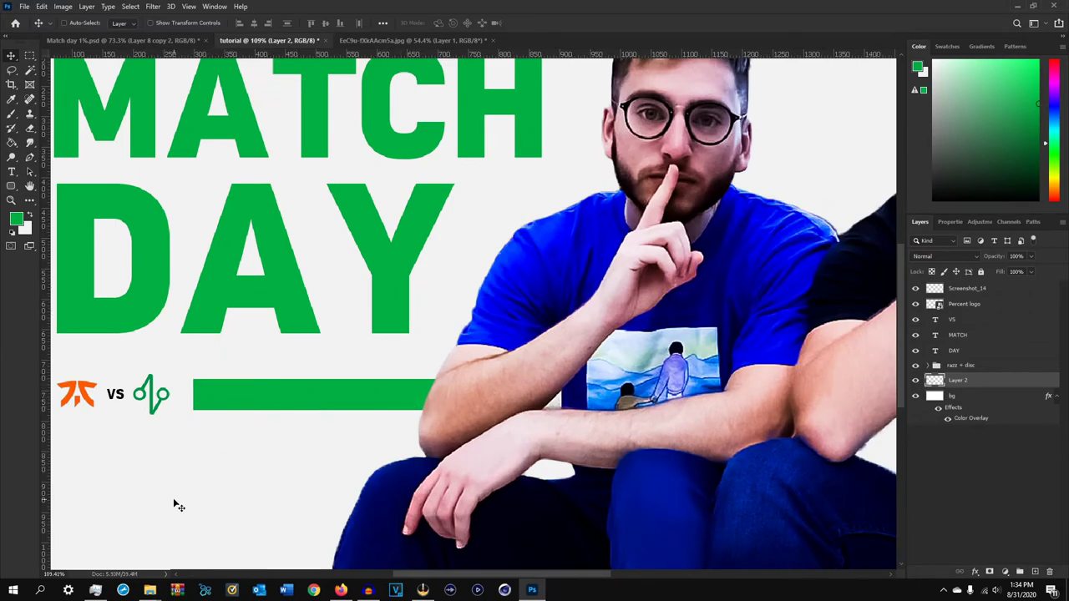
key("t")
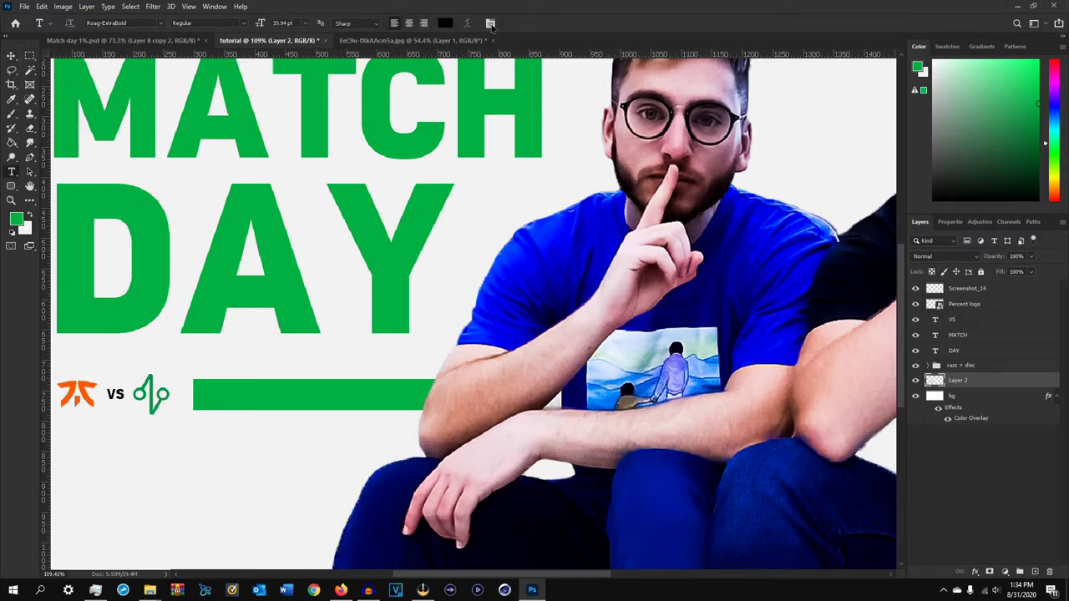
left_click(447, 23)
left_click(494, 167)
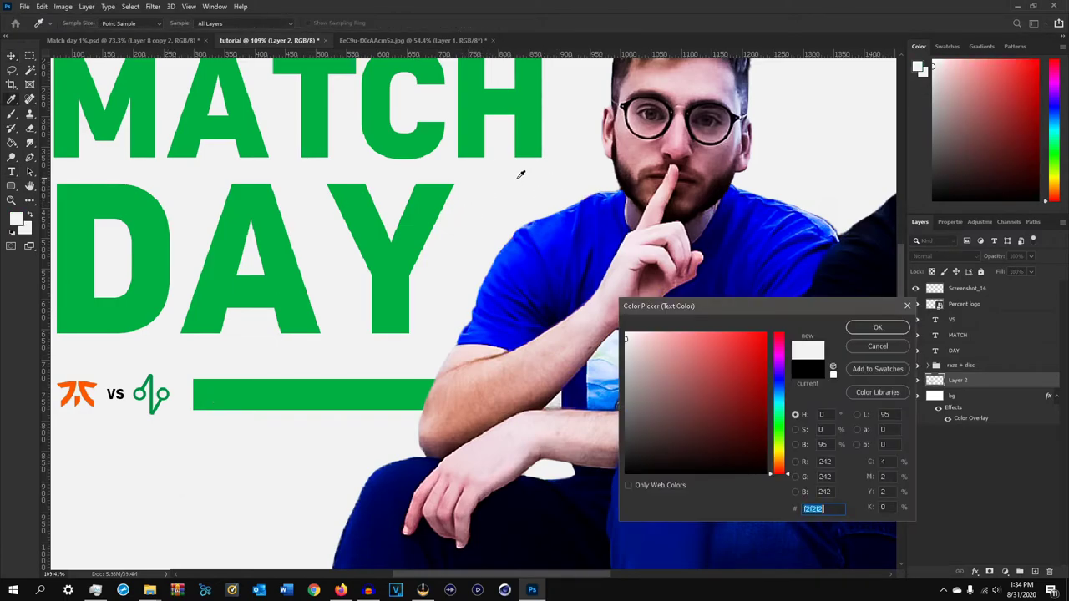
left_click(878, 327)
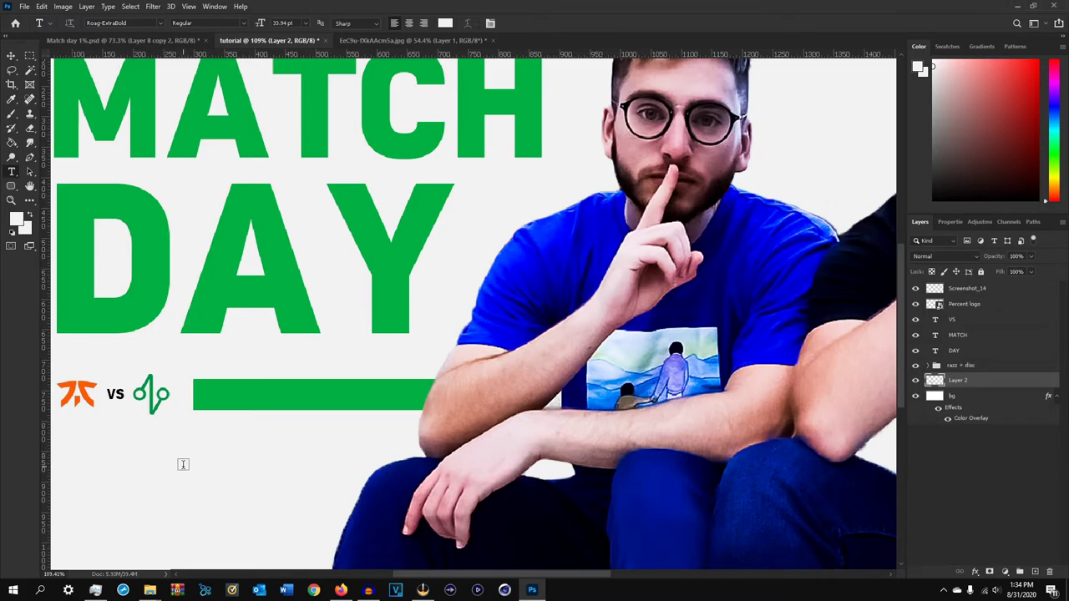
left_click(182, 465)
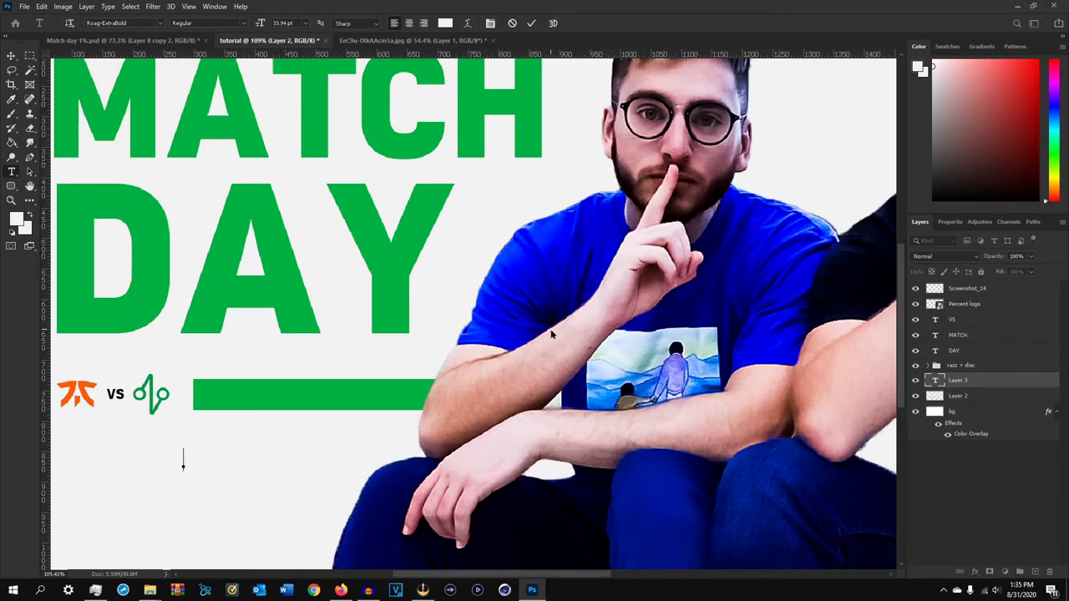
type("PM")
left_click_drag(306, 401, 322, 337)
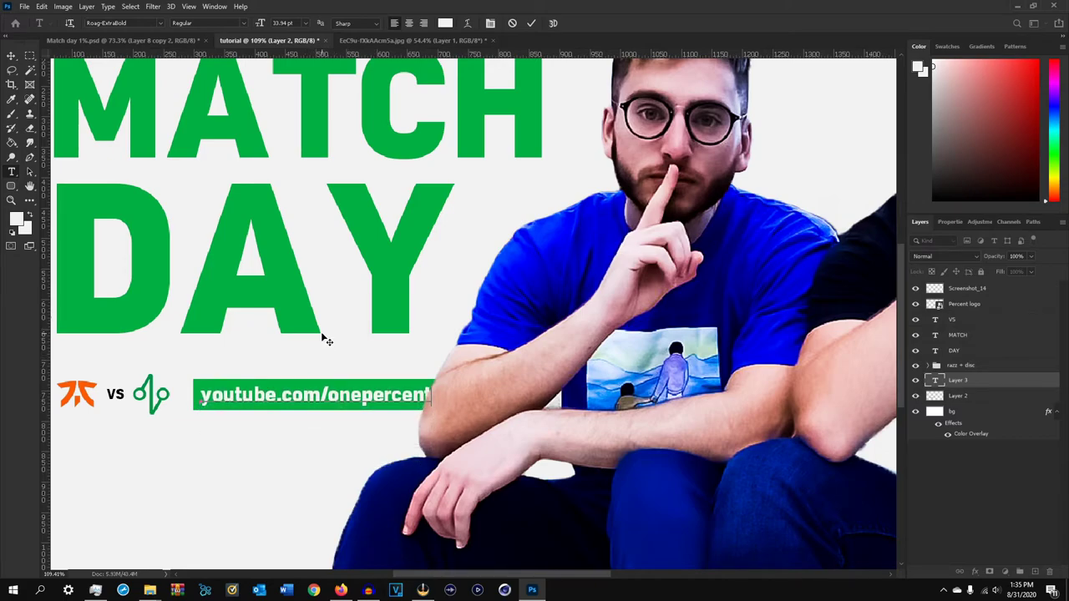
Scale the youtube.com/onepercent text down to 29.92 pt and center it on the visible part of the green bar
left_click_drag(268, 25, 256, 27)
left_click(973, 380)
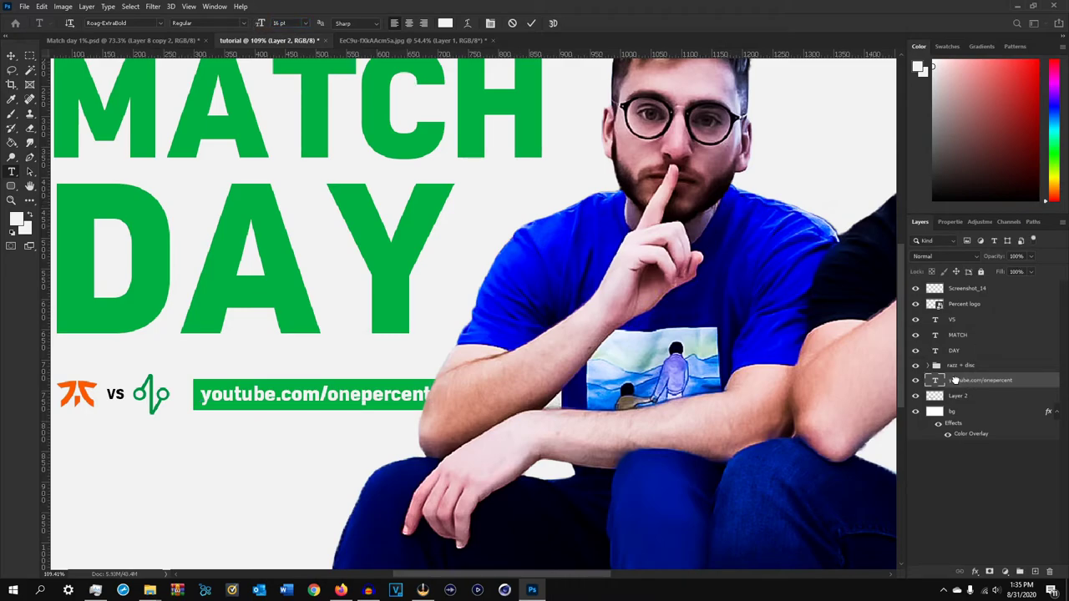
key("ctrl+t")
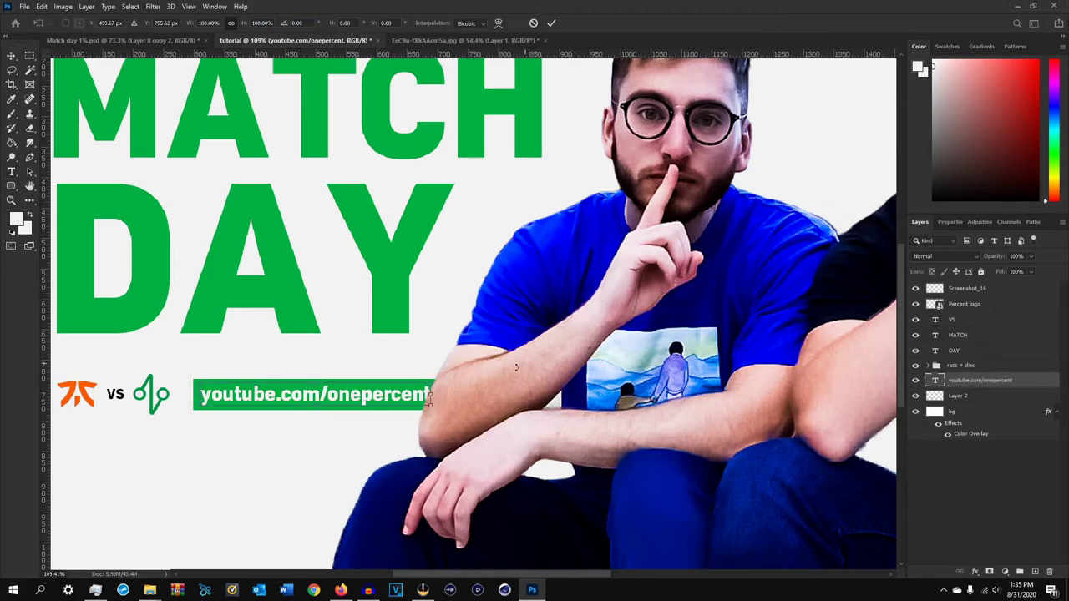
left_click_drag(429, 396, 405, 394)
left_click(551, 23)
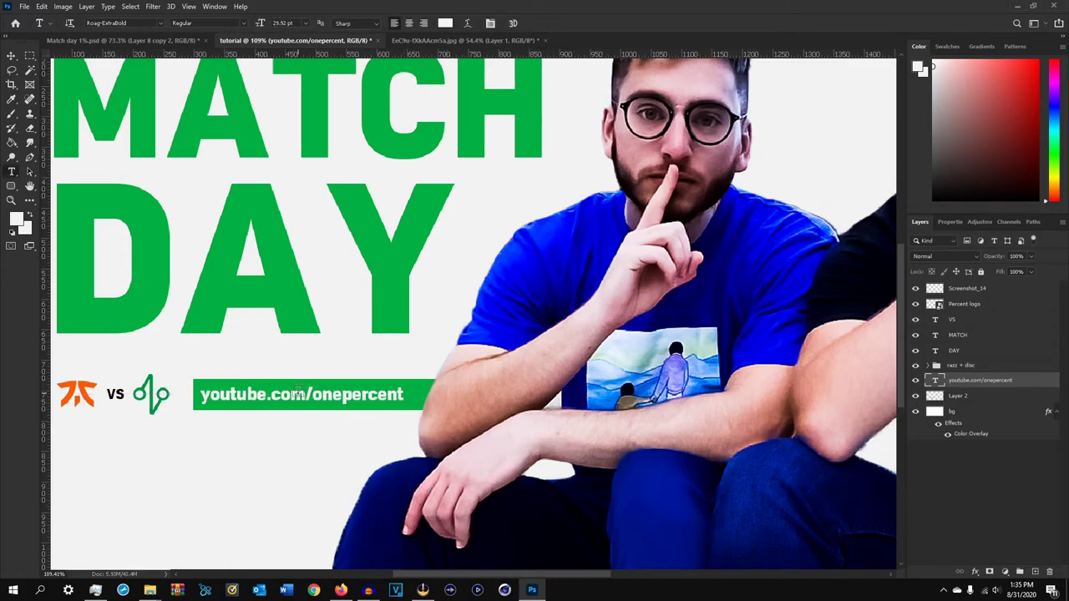
left_click_drag(314, 396, 346, 421)
scroll(364, 415, "up", 5)
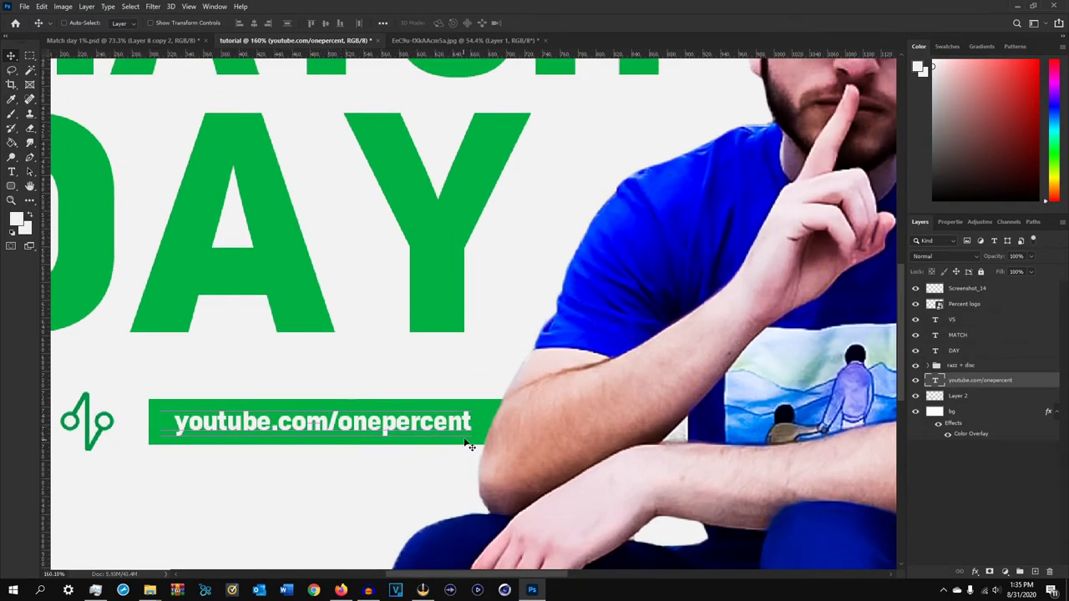
Select the MATCH, DAY, VS, both logo, link text and green bar layers together and shift them down slightly
scroll(465, 441, "down", 4)
scroll(466, 441, "down", 5)
scroll(473, 307, "up", 2)
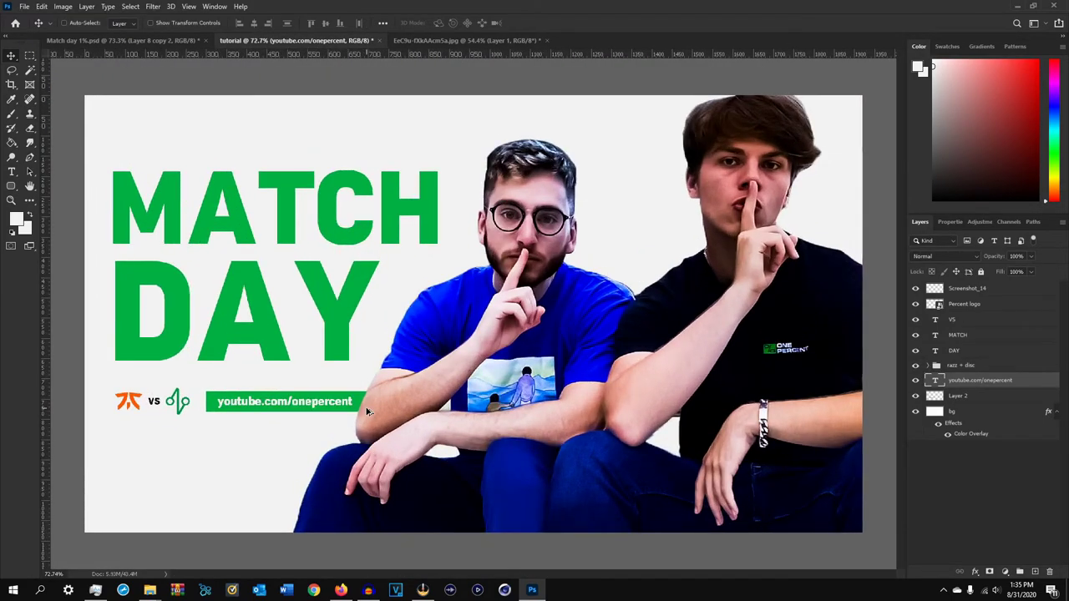
left_click(978, 297, "shift")
left_click(973, 402)
left_click(972, 383, "shift")
left_click(969, 352, "ctrl")
left_click(969, 338, "ctrl")
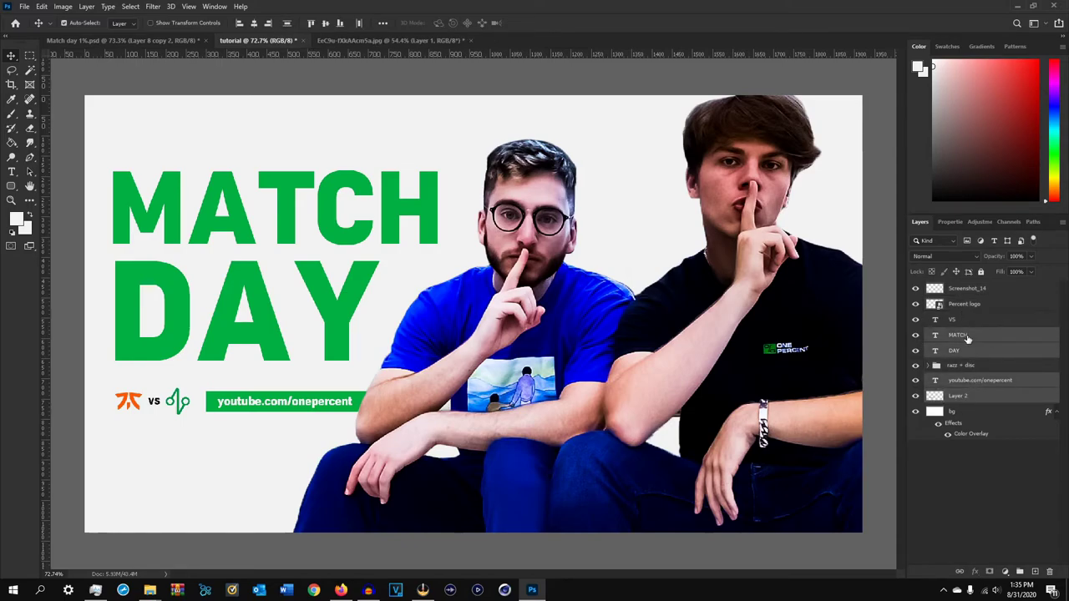
left_click(966, 288, "shift")
left_click_drag(312, 310, 310, 328)
Scale the selected text, logo and bar layers up by about 4% and reposition them slightly further from the two men
key("ctrl+t")
left_click_drag(114, 310, 105, 309)
left_click_drag(437, 311, 441, 309)
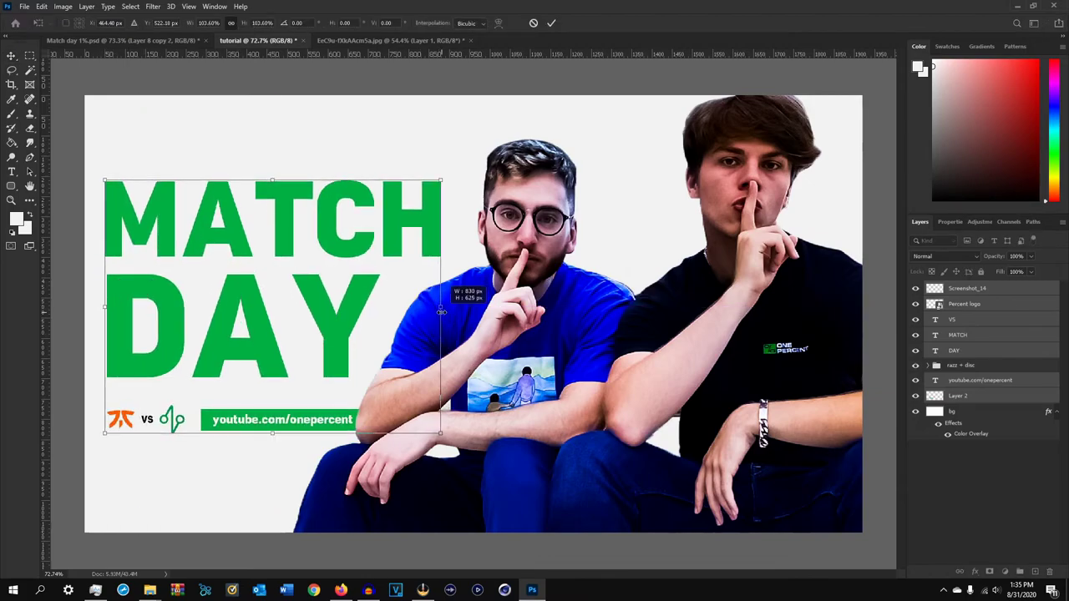
left_click_drag(273, 174, 272, 172)
left_click(551, 24)
left_click_drag(312, 300, 306, 296)
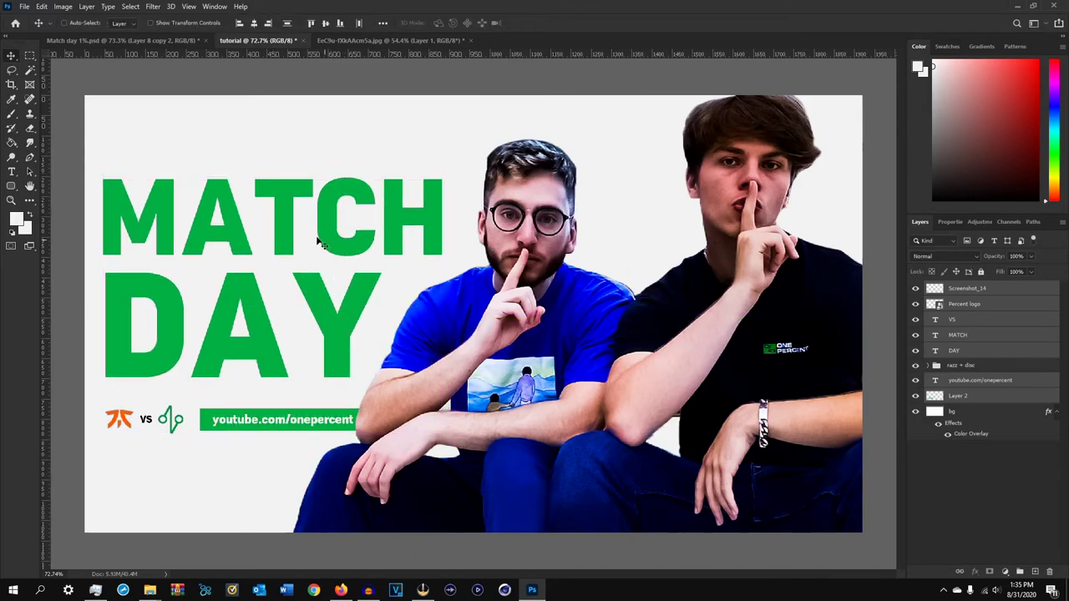
left_click_drag(258, 235, 254, 226)
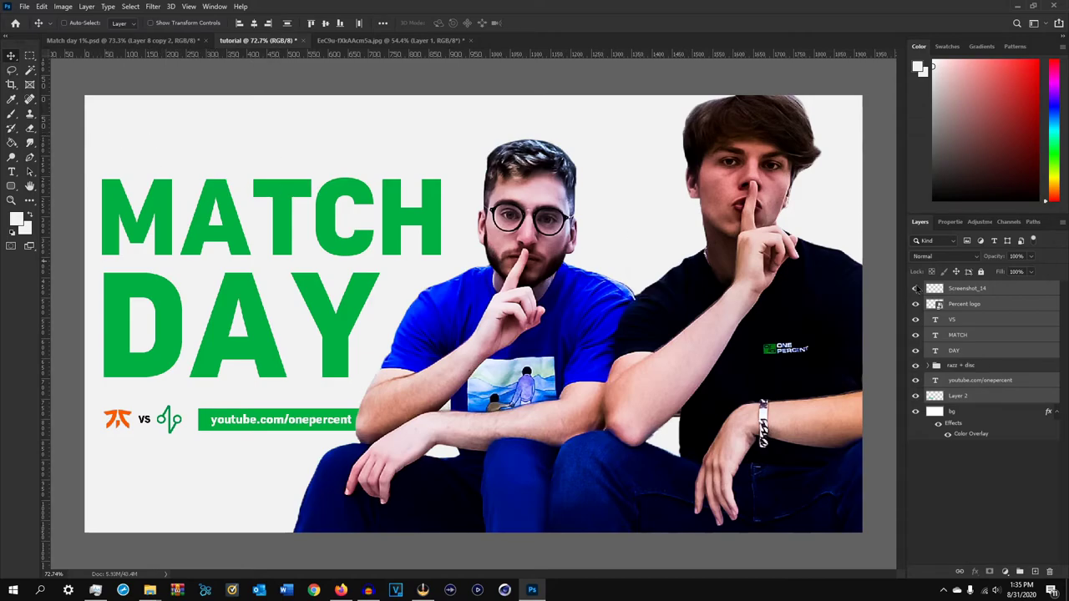
Create a new empty layer above the Screenshot_14 layer
left_click(1009, 294)
left_click(1035, 571)
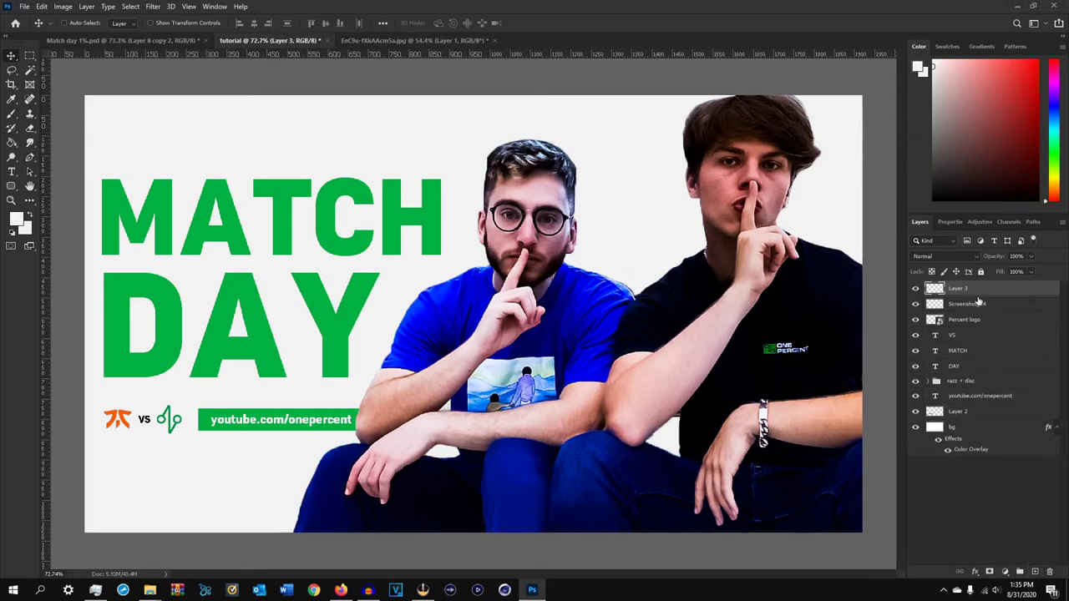
key("m")
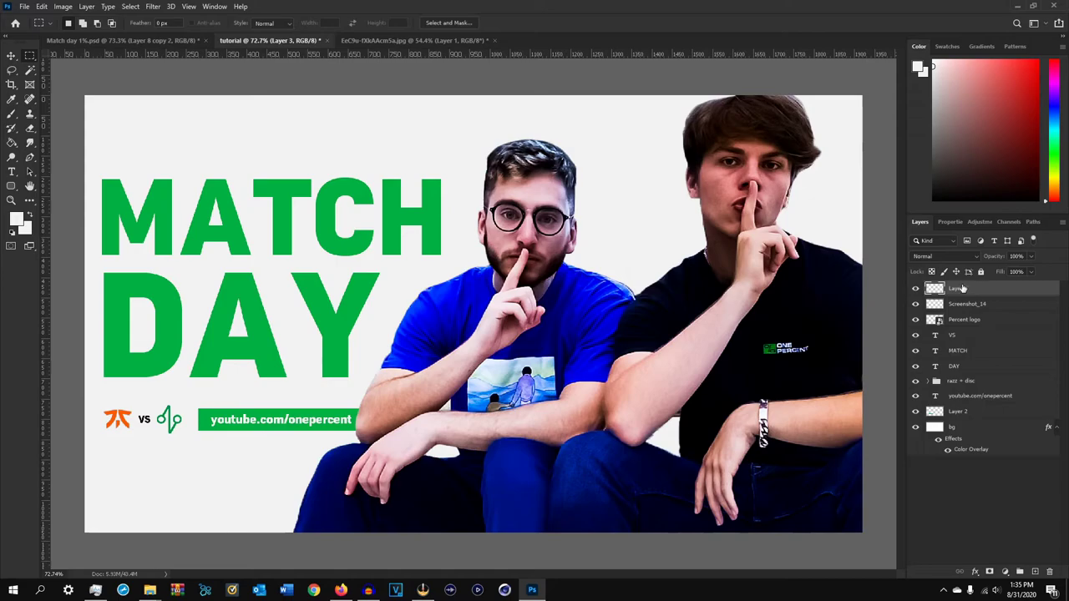
left_click(17, 220)
left_click(142, 420)
left_click(142, 419)
left_click(142, 419)
left_click(142, 419)
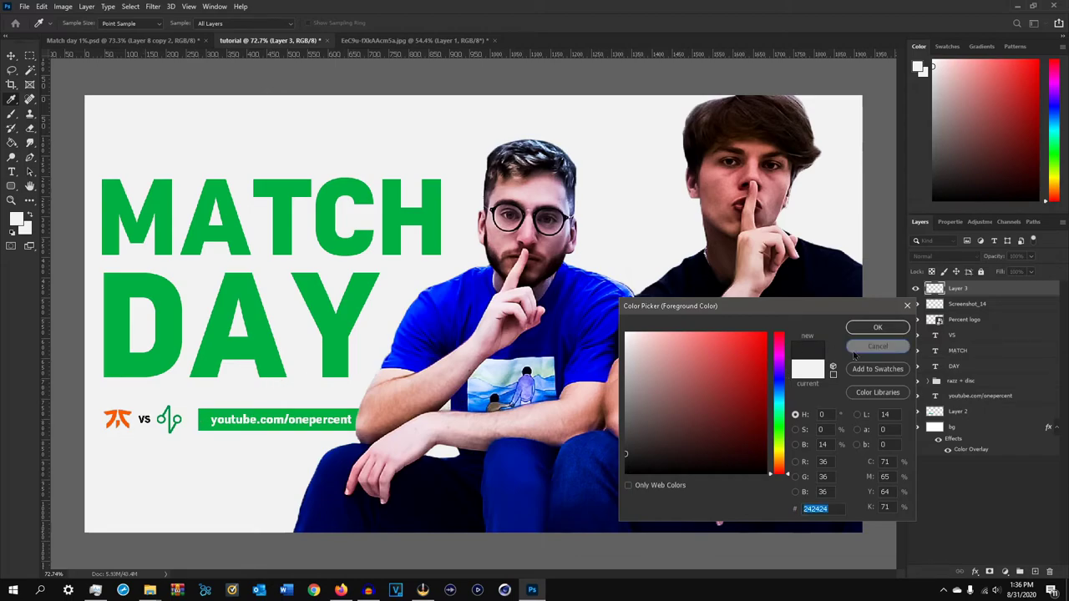
left_click(887, 347)
Set the foreground color to pure black (000000)
scroll(133, 413, "up", 8)
left_click(17, 217)
type("000000")
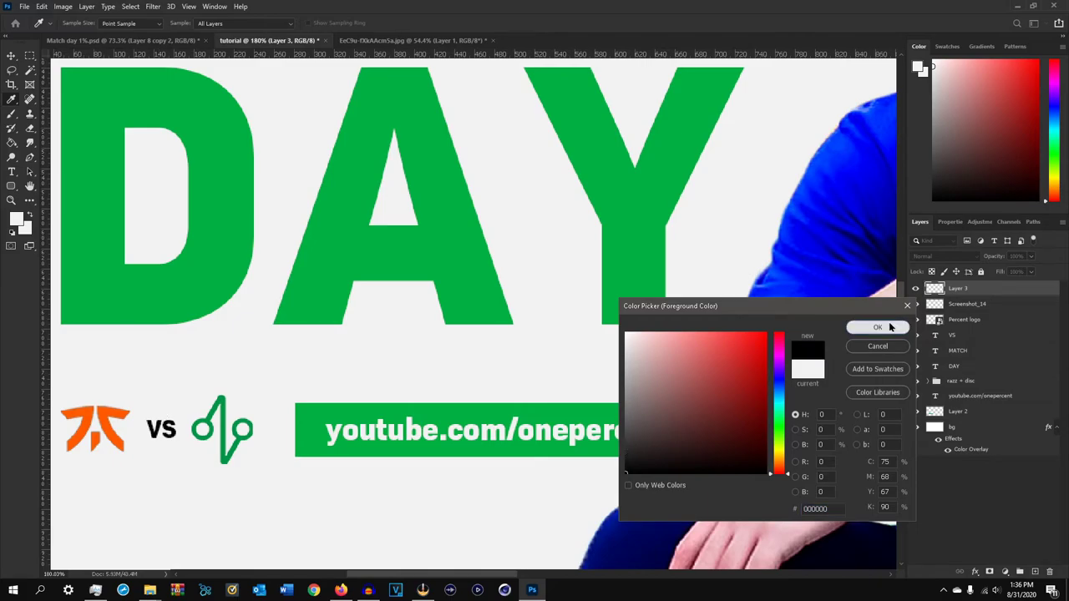
left_click(878, 326)
Draw a black-filled rectangle as wide as the M above MATCH, and move it up slightly to leave a larger gap
key("m")
scroll(387, 332, "down", 5)
scroll(133, 203, "up", 2)
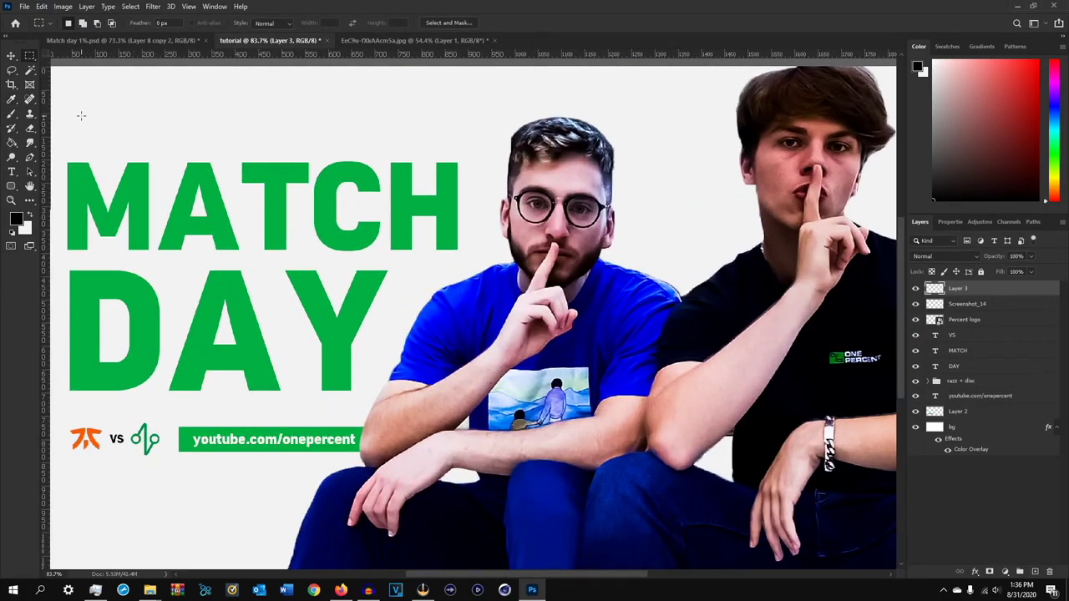
left_click_drag(67, 117, 147, 145)
key("alt+BackSpace")
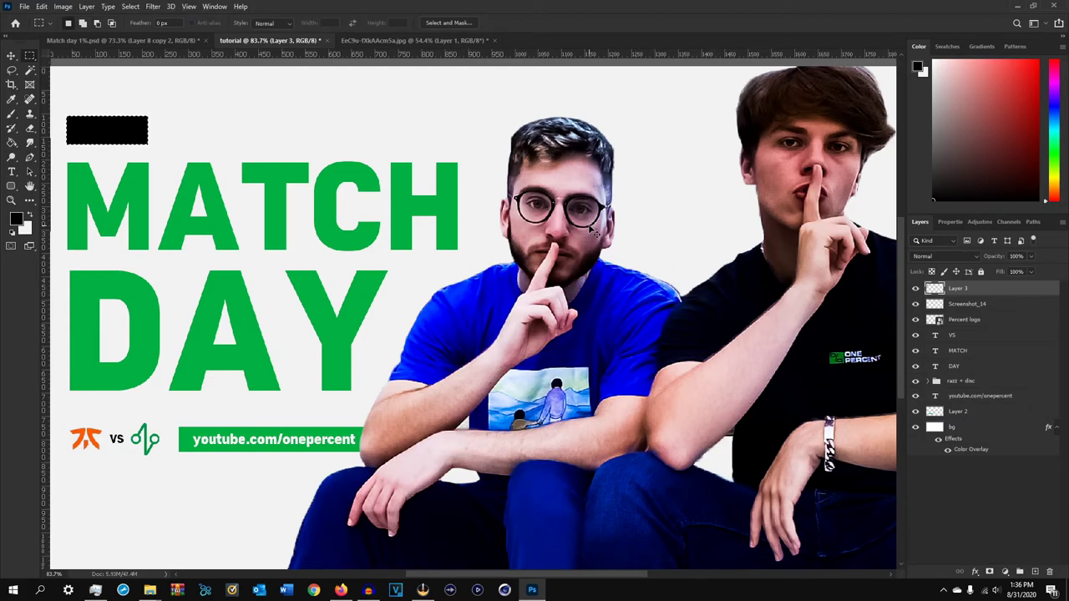
key("v")
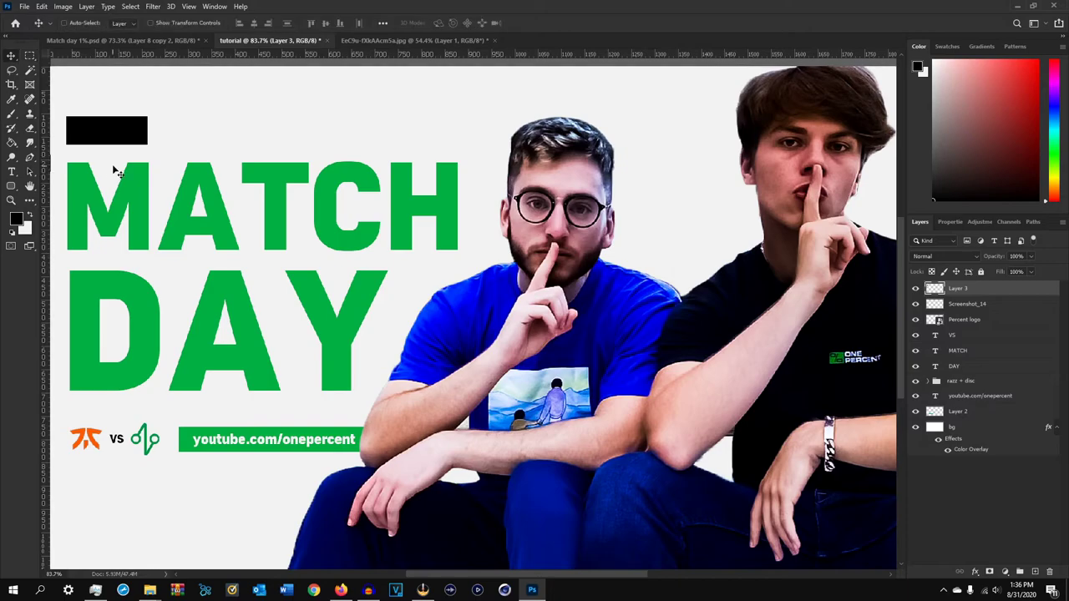
mouse_move(121, 137)
left_mouse_down()
mouse_move(85, 132)
mouse_move(136, 125)
left_mouse_up()
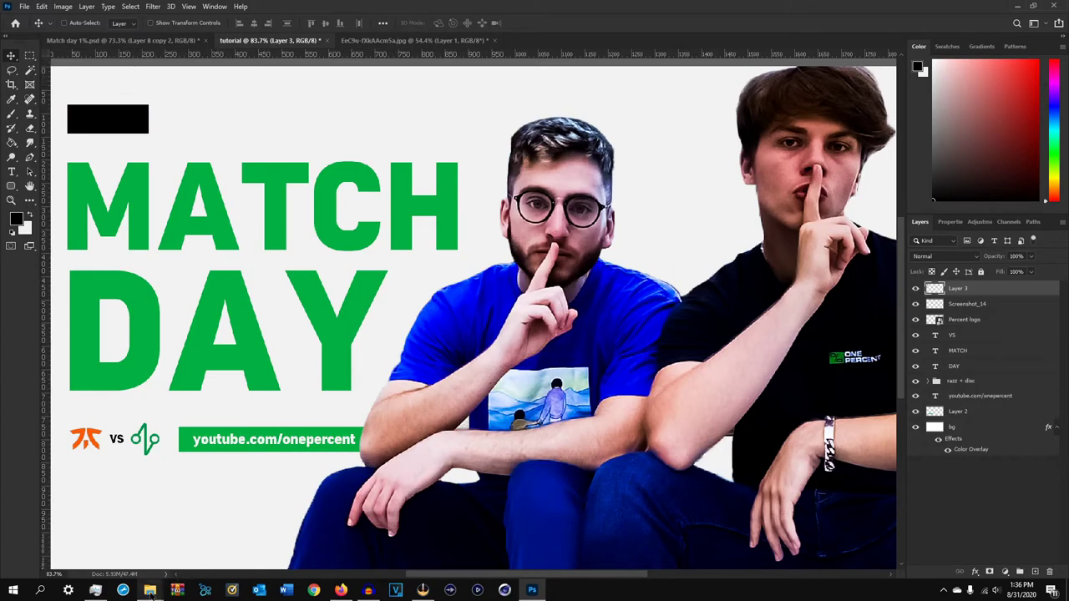
Place the Text logo 1% file from the One Percent LOGOS folder and scale it down to fit inside the black rectangle
mouse_move(150, 590)
left_click(885, 541)
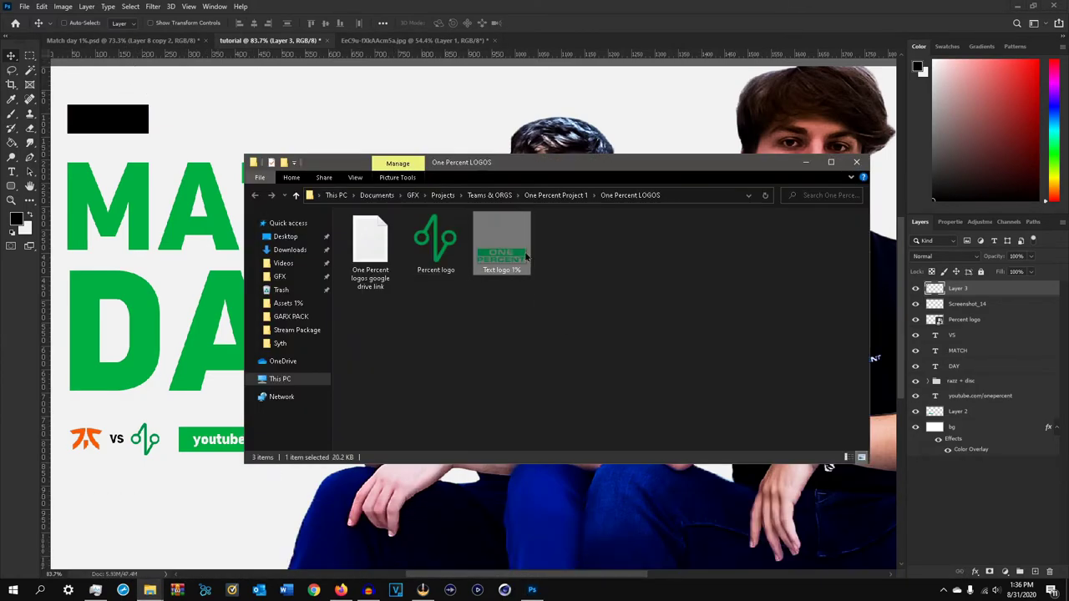
left_click_drag(521, 265, 109, 121)
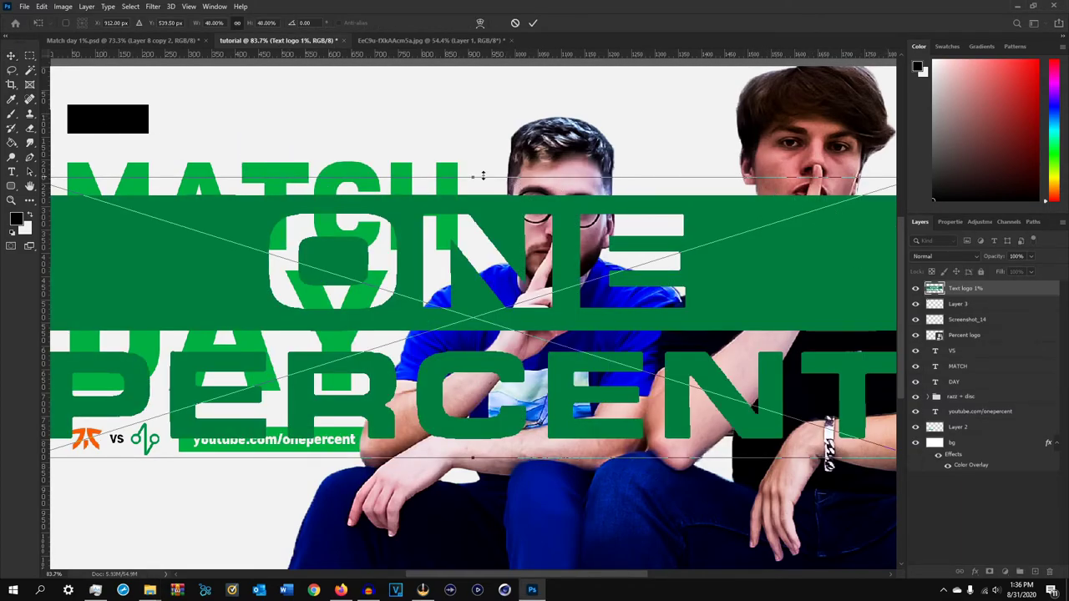
left_click_drag(483, 175, 136, 123)
scroll(99, 79, "up", 8)
key("alt+space")
left_click(310, 207)
mouse_move(207, 176)
left_mouse_down()
mouse_move(251, 176)
mouse_move(257, 145)
mouse_move(226, 168)
left_mouse_up()
left_click(533, 22)
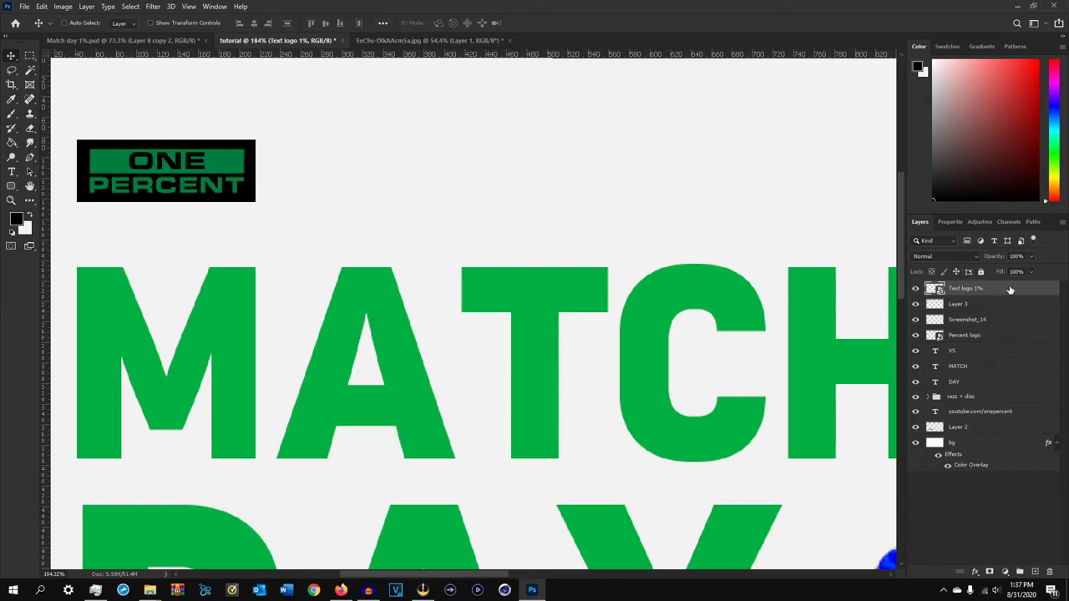
Rasterize the Text logo 1% layer and give it a light grey Color Overlay in Normal mode at 100% opacity
right_click(1010, 289)
left_click(912, 302)
double_click(1023, 290)
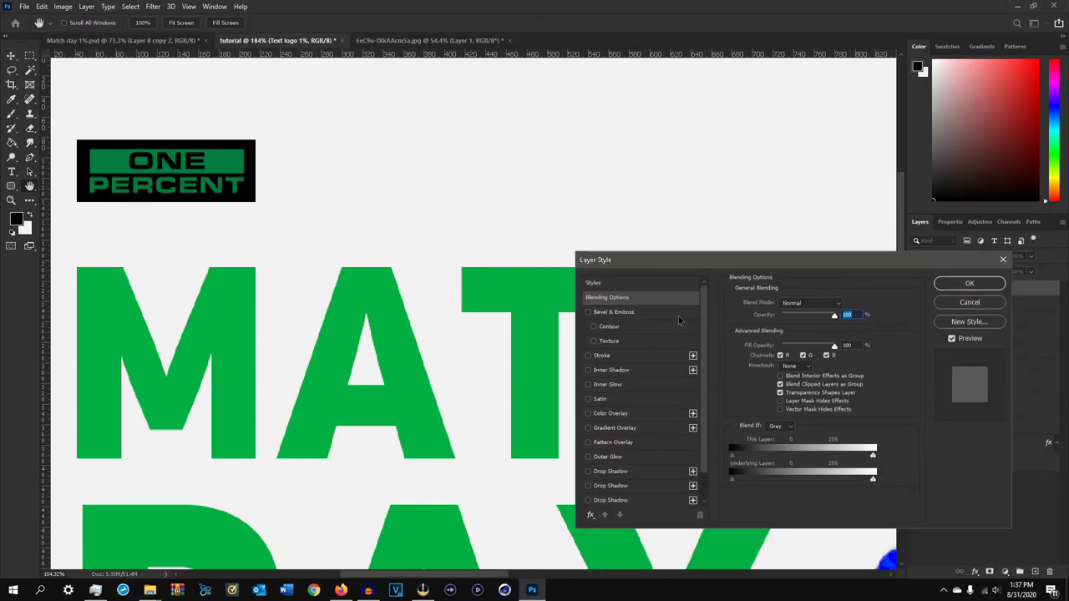
left_click(588, 413)
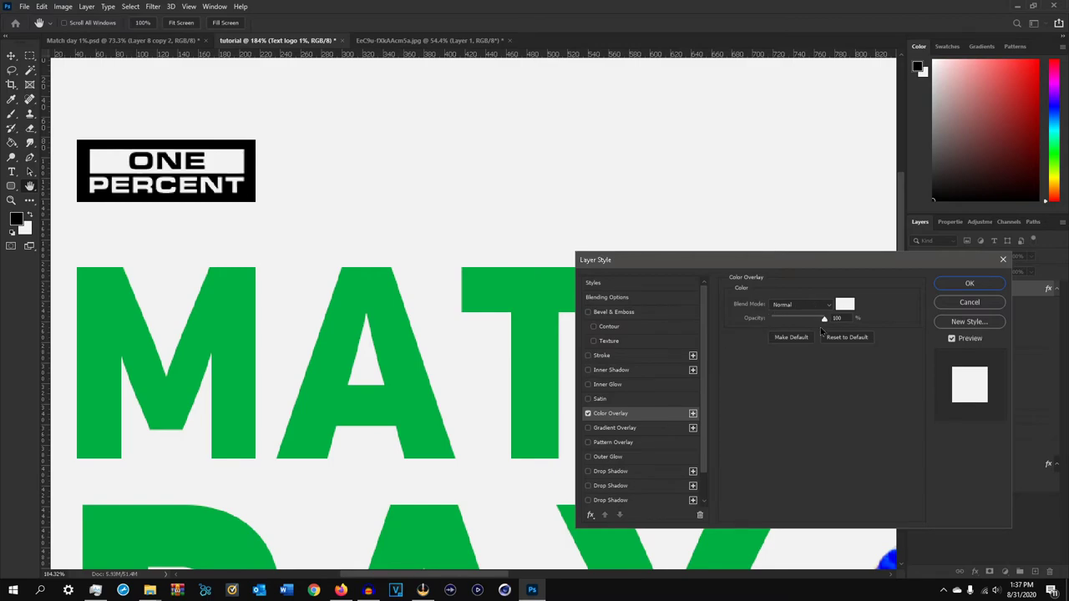
left_click(970, 285)
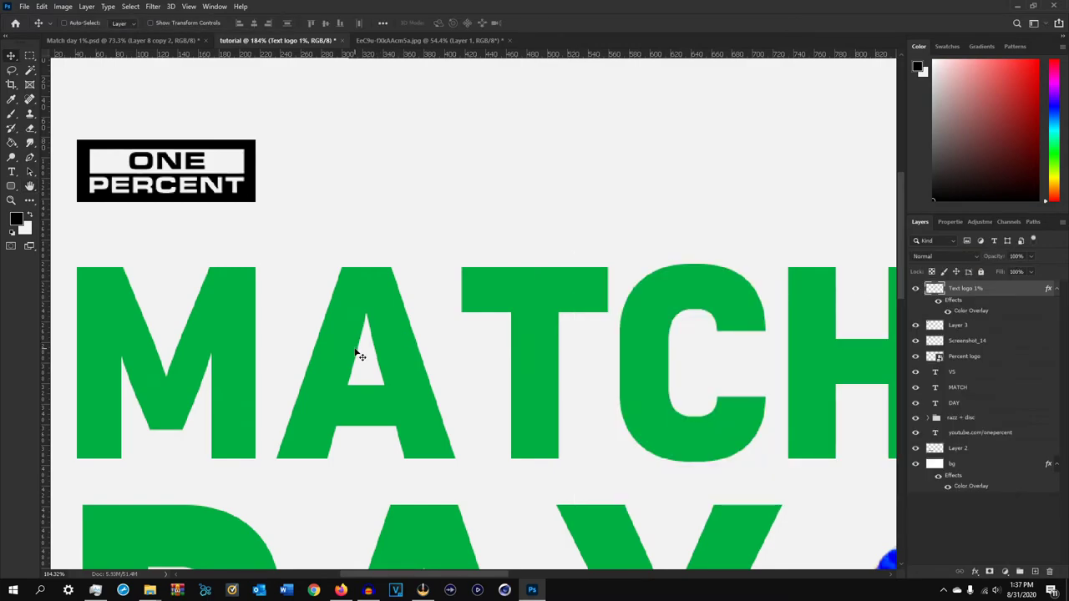
Scale the ONE PERCENT logo down slightly so it has more margin inside the black rectangle
key("ctrl+t")
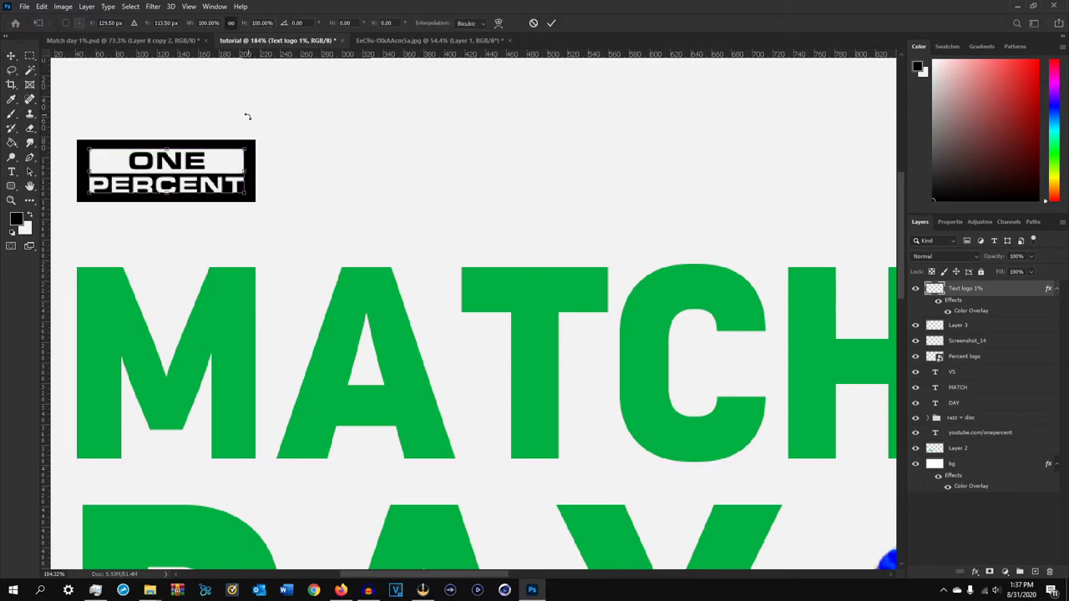
left_click_drag(249, 147, 241, 147)
key("Return")
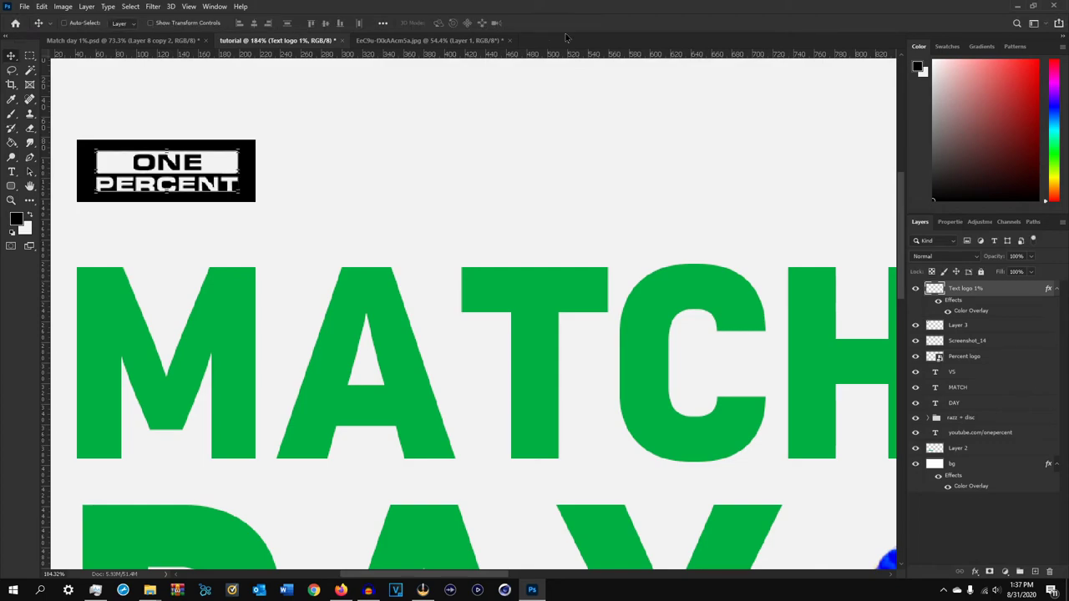
key("ctrl+0")
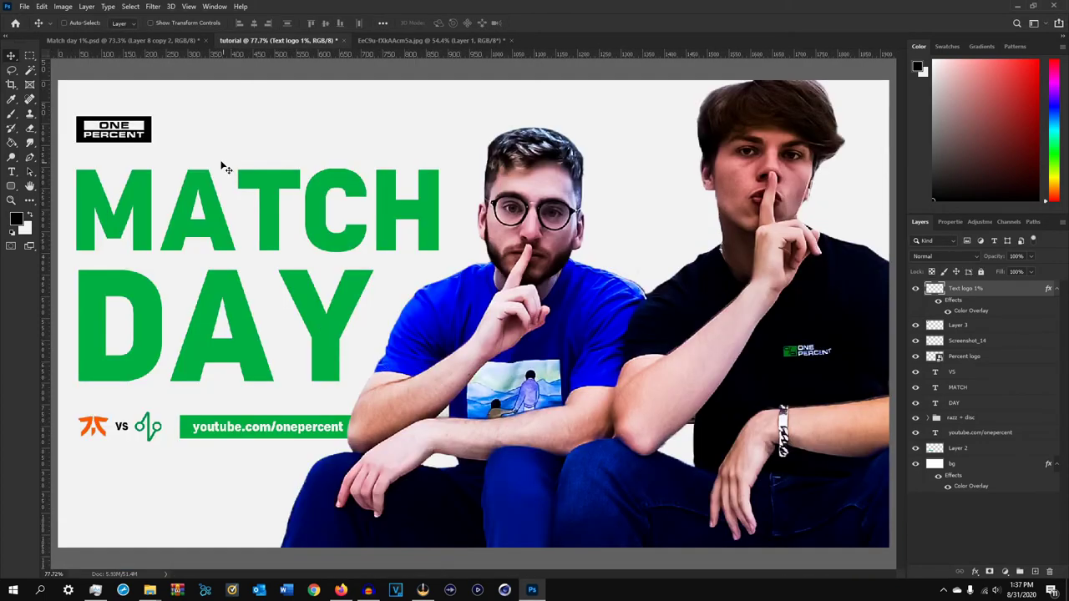
Add the black text ONE OF A KIND in Akira Expanded Super Bold beside the ONE PERCENT logo box
key("t")
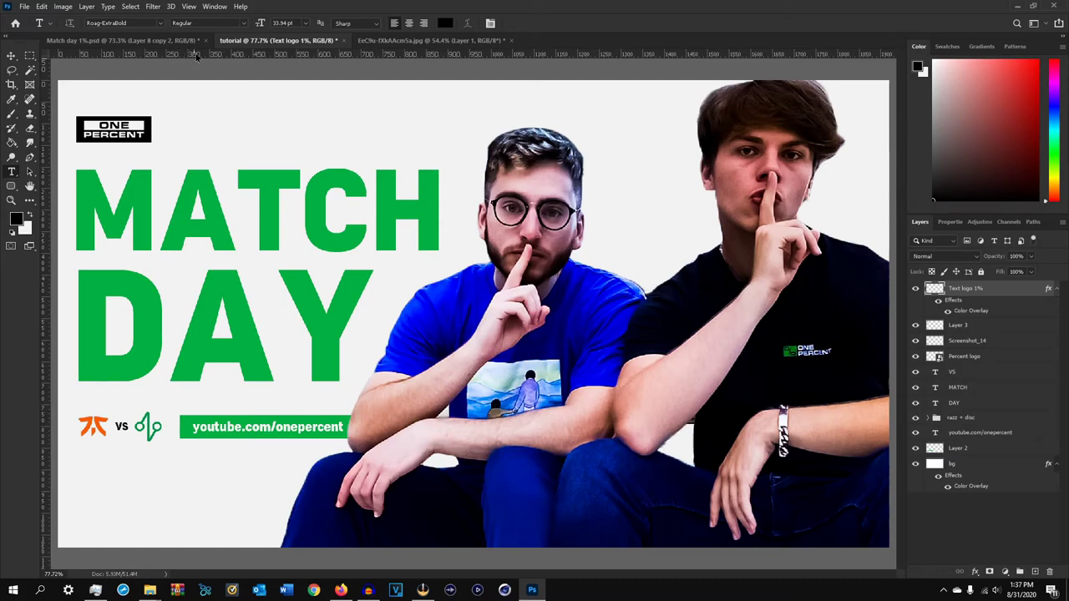
left_click(161, 25)
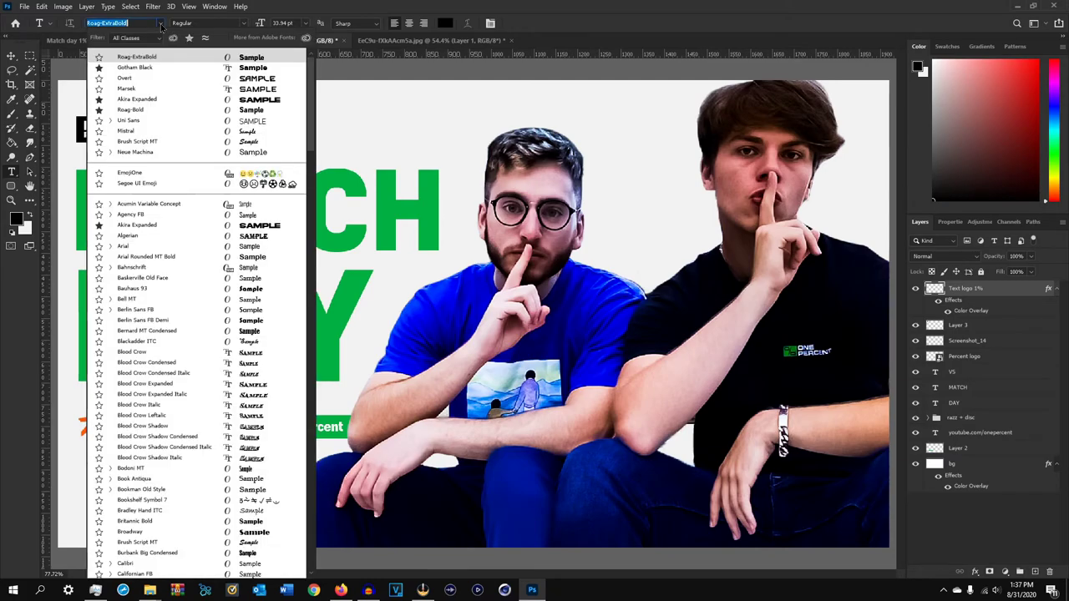
left_click(175, 98)
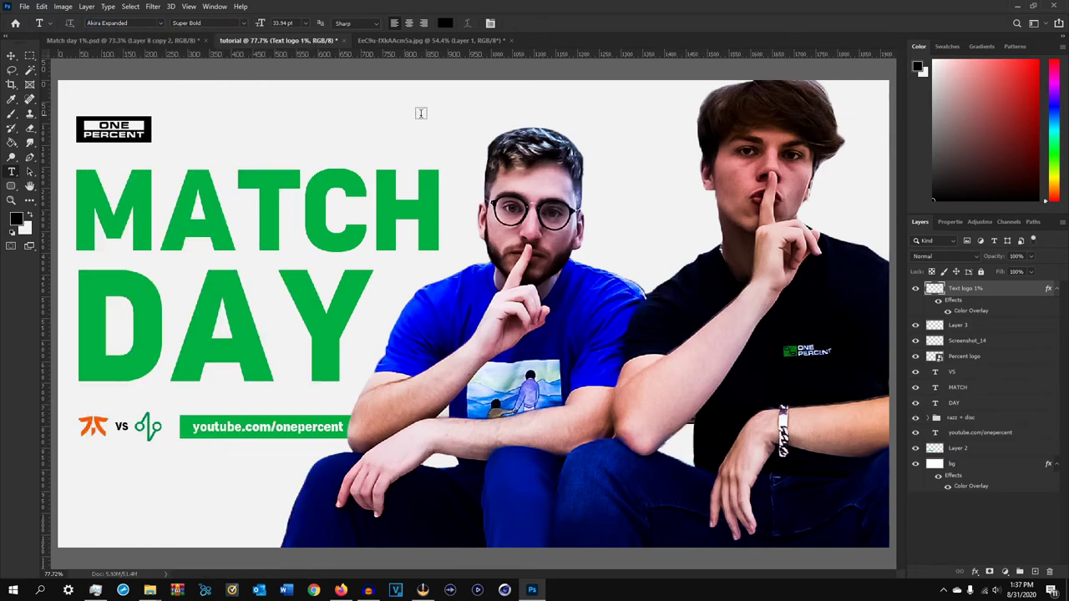
left_click(178, 132)
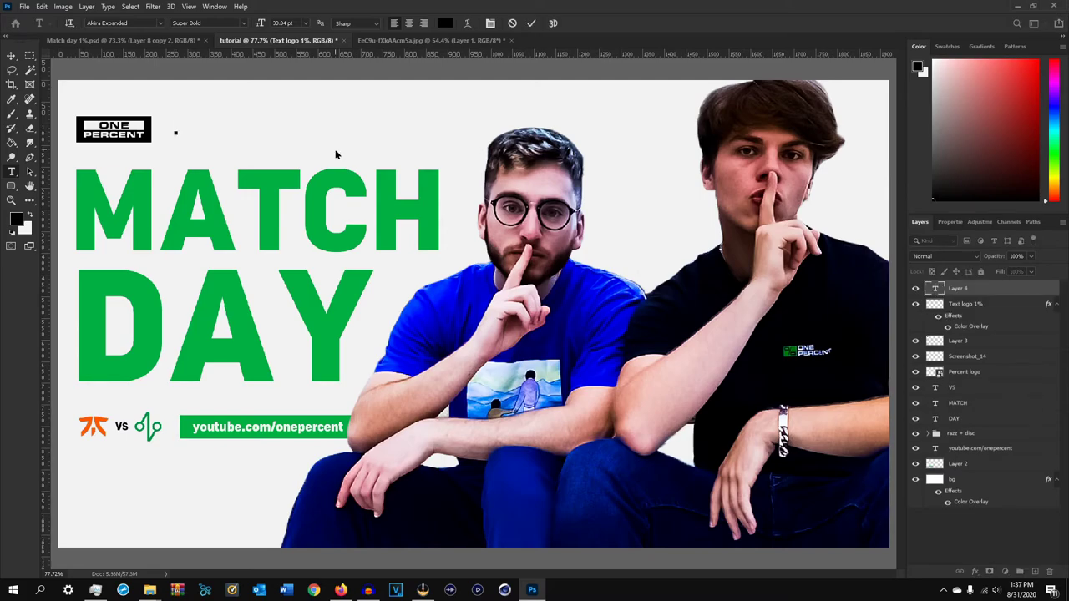
type("ONE OF A KIND")
Set the ONE OF A KIND text's tracking to 160 and size to 25 pt, and move it closer to the logo box
double_click(936, 289)
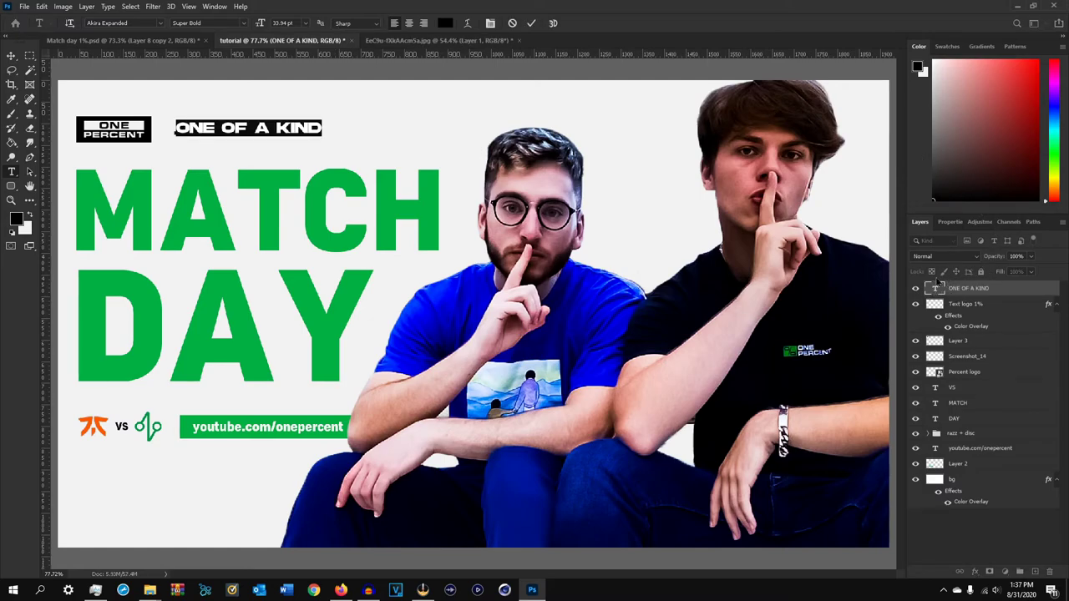
left_click(950, 222)
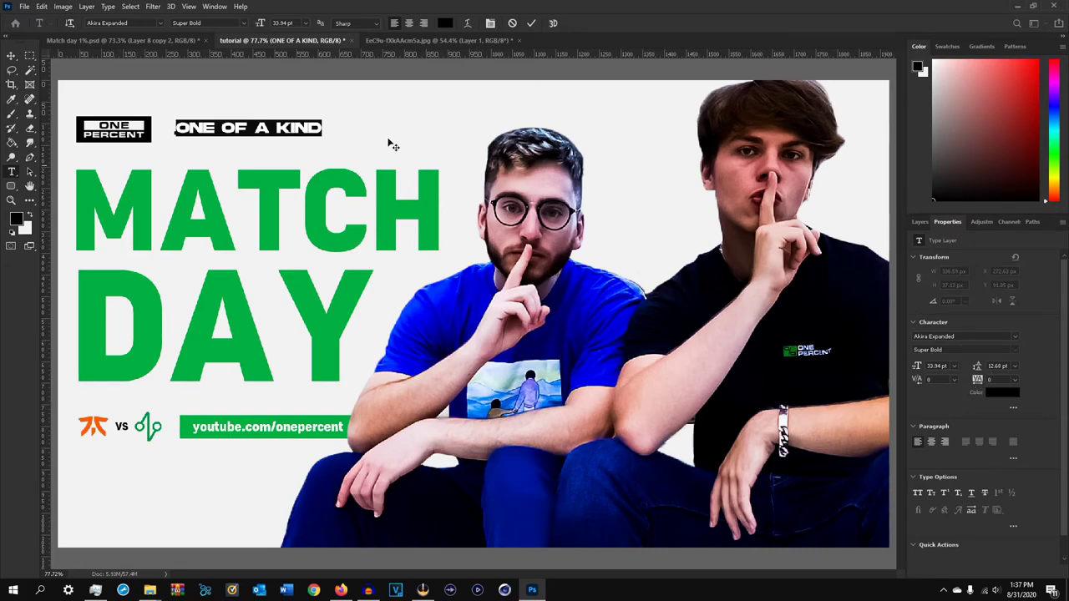
left_click_drag(979, 381, 983, 381)
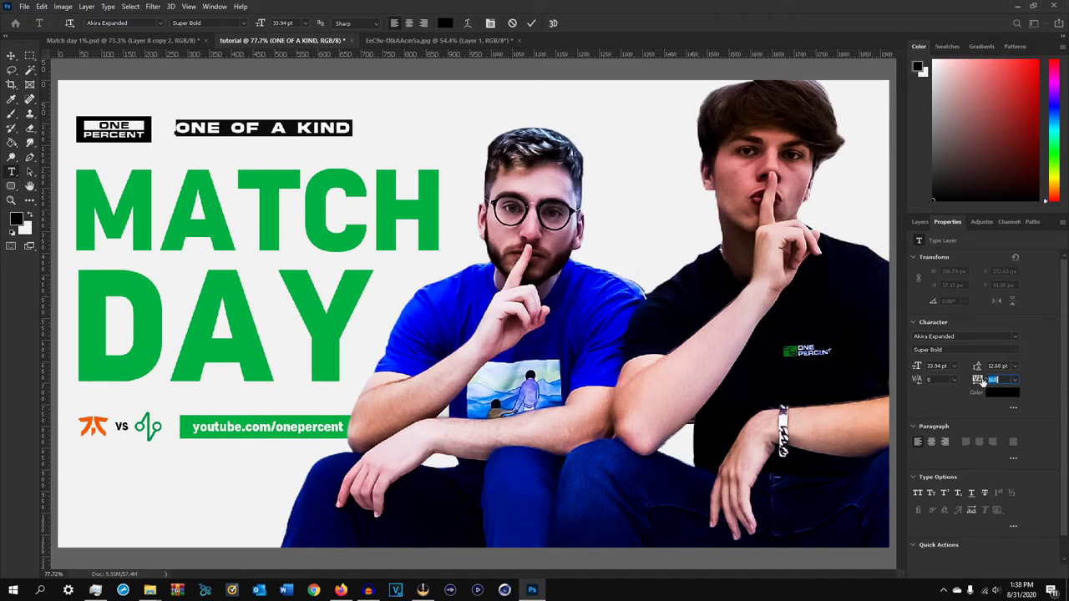
left_click_drag(261, 24, 255, 25)
left_click_drag(274, 104, 261, 98)
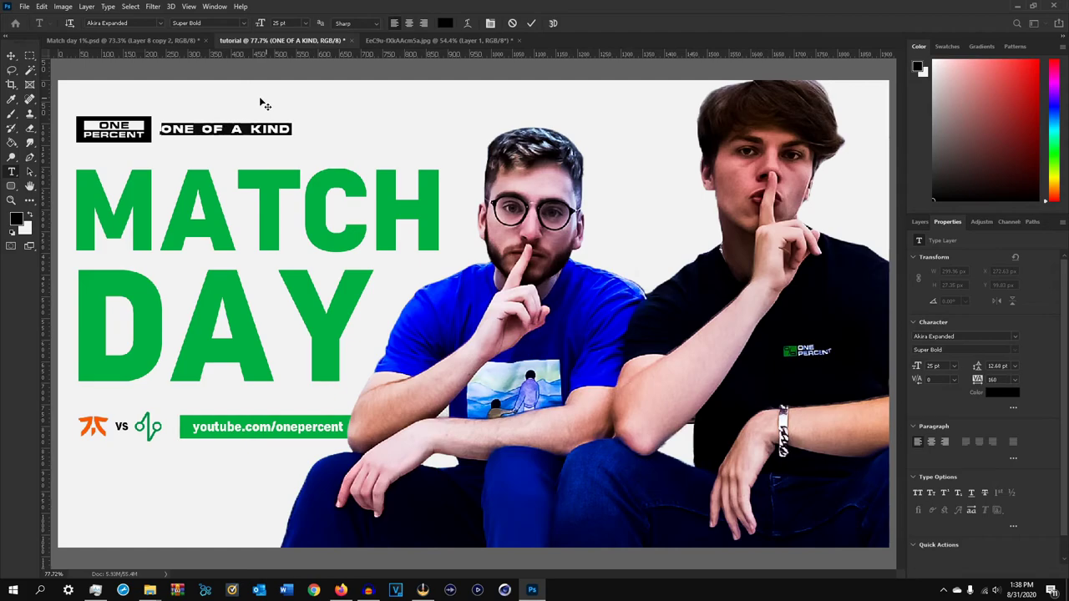
left_click(531, 23)
Move the ONE OF A KIND text down slightly to center it vertically against the logo box
scroll(178, 107, "up", 2)
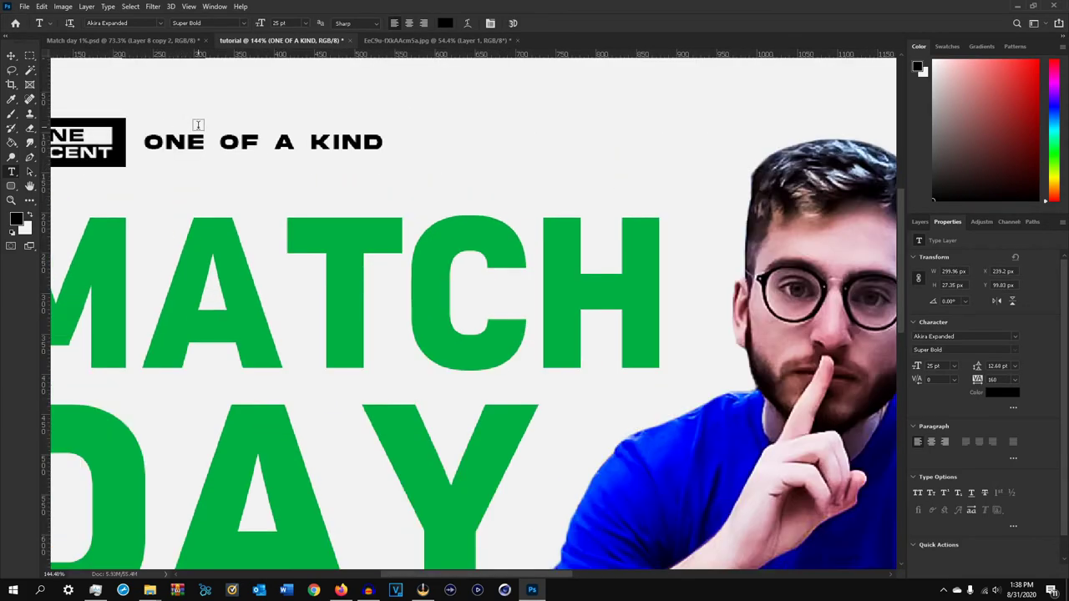
key("v")
left_click_drag(226, 142, 221, 147)
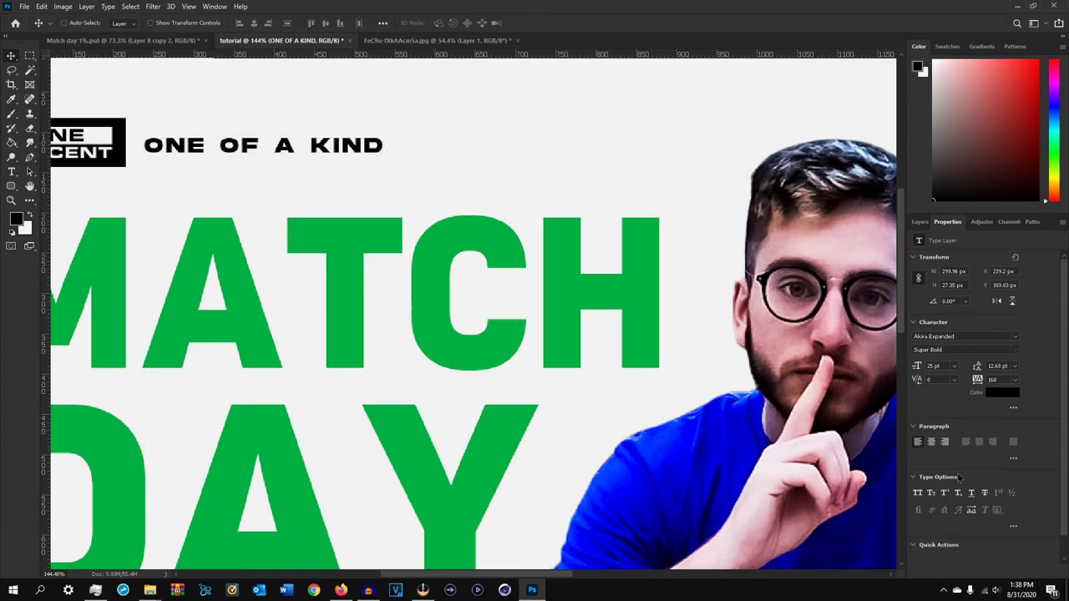
Recolor only the word ONE in the ONE OF A KIND tagline to 00af42, sampled from the green MATCH text
left_click(919, 223)
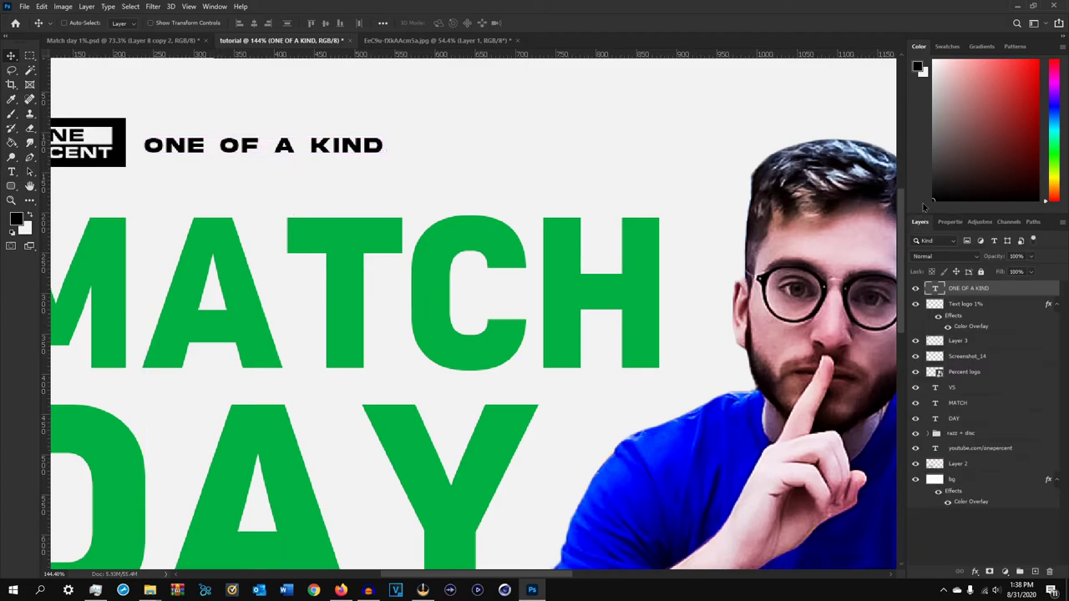
double_click(937, 290)
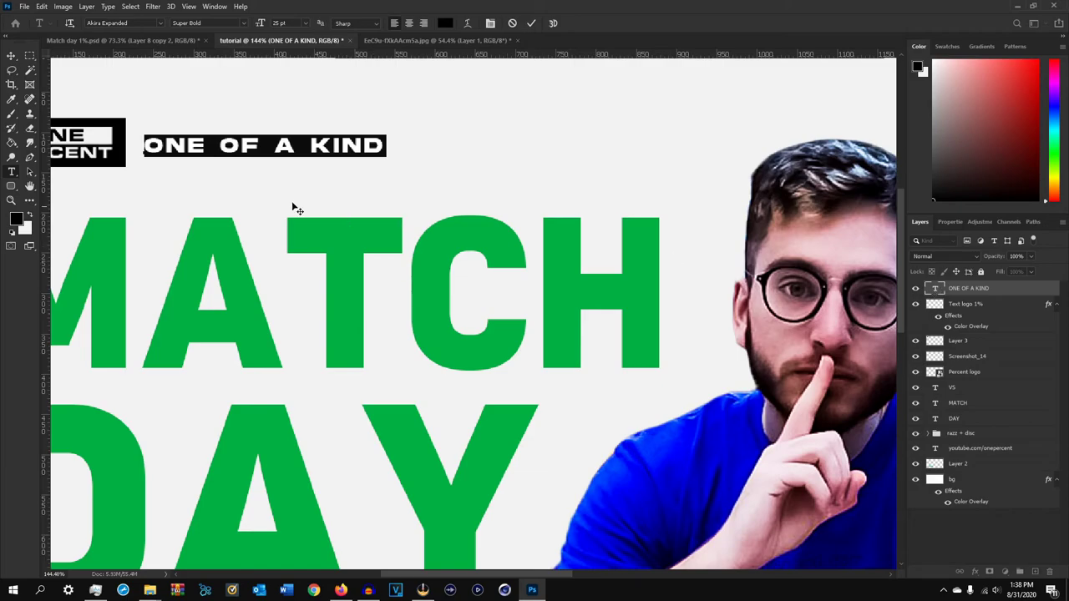
left_click_drag(143, 145, 200, 142)
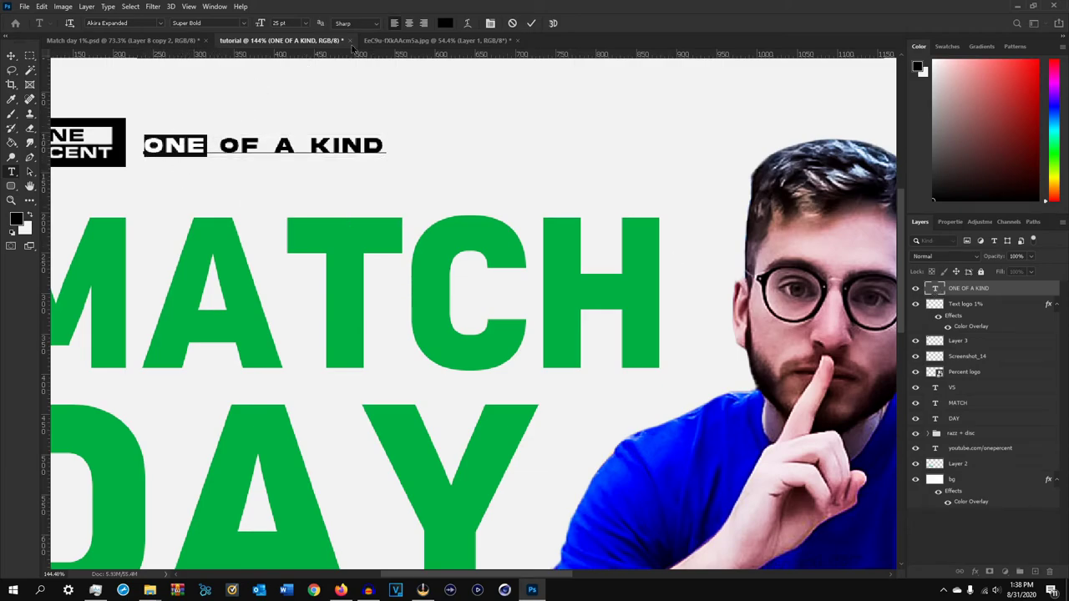
left_click(445, 24)
left_click(362, 221)
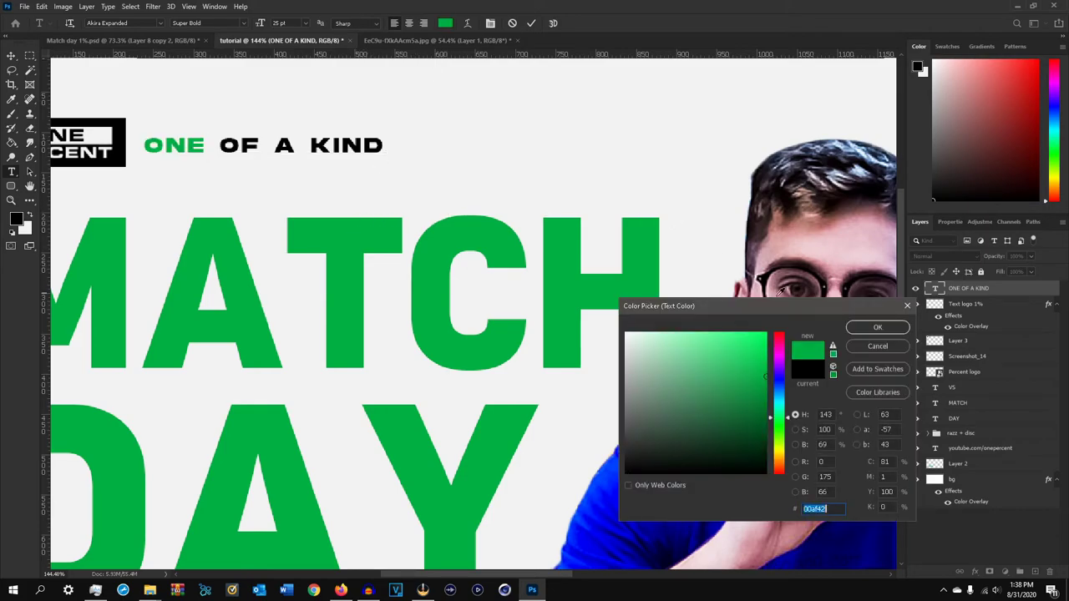
left_click(861, 326)
left_click(989, 289)
scroll(349, 221, "down", 8)
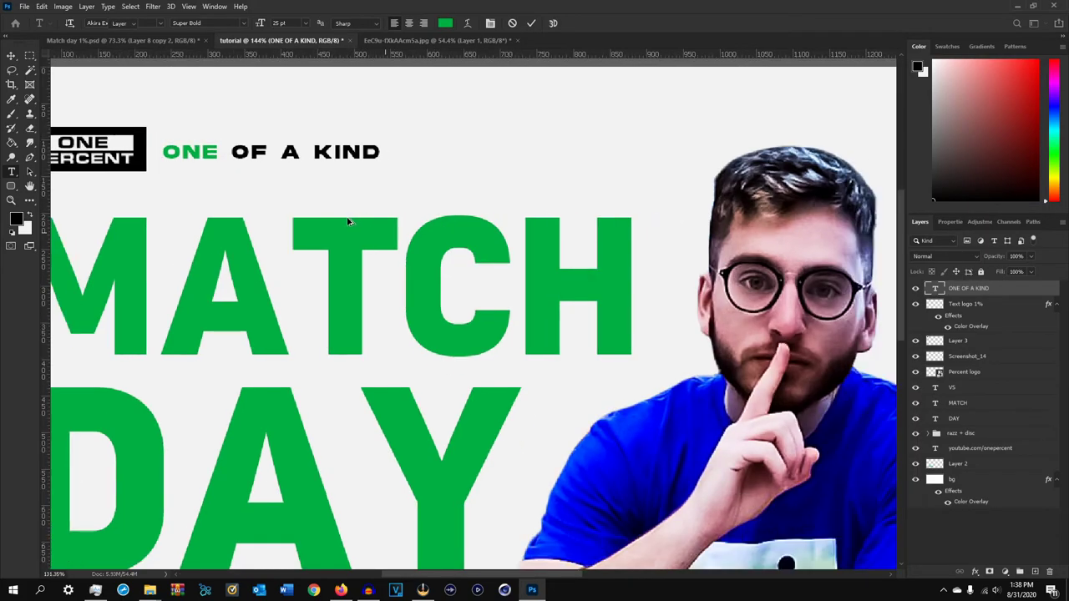
key("v")
Scale the ONE OF A KIND text down proportionally to about 269 px wide and nudge it into line with the logo box
scroll(329, 209, "up", 2)
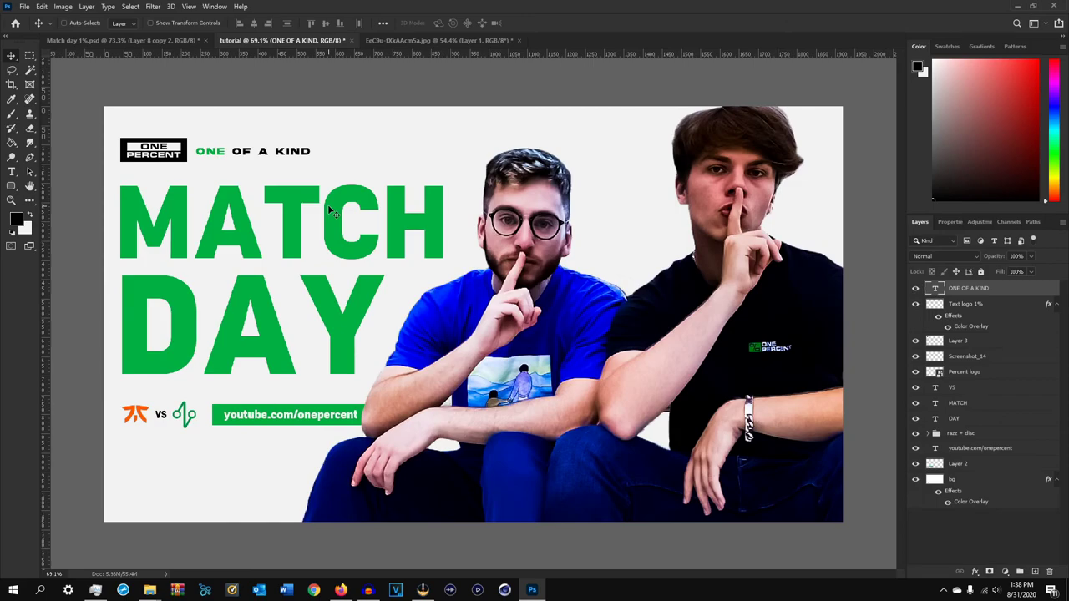
scroll(276, 194, "up", 4)
key("ctrl+t")
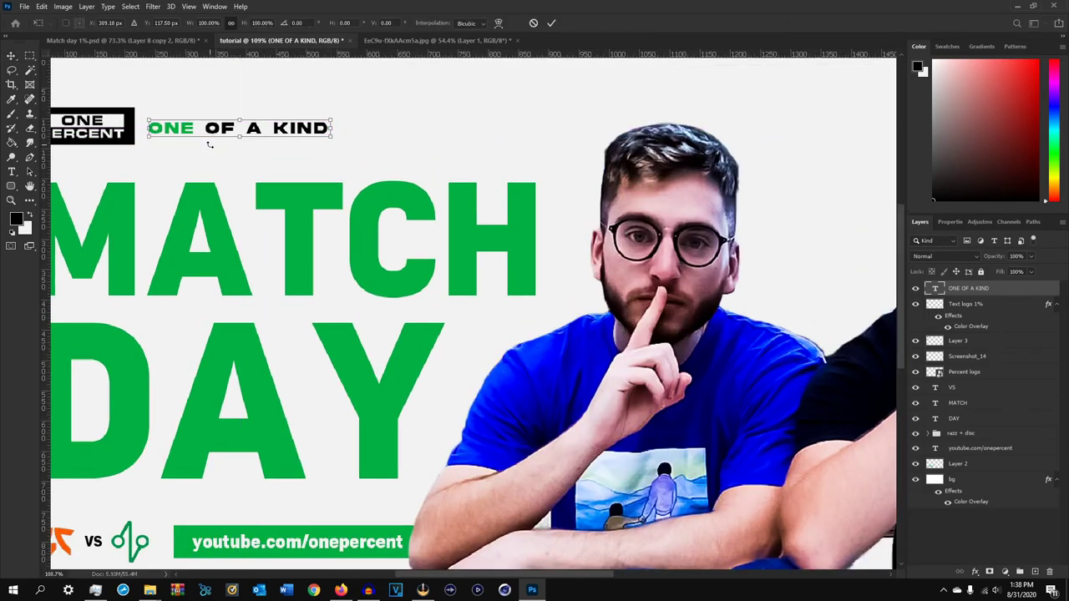
left_click_drag(333, 128, 315, 128)
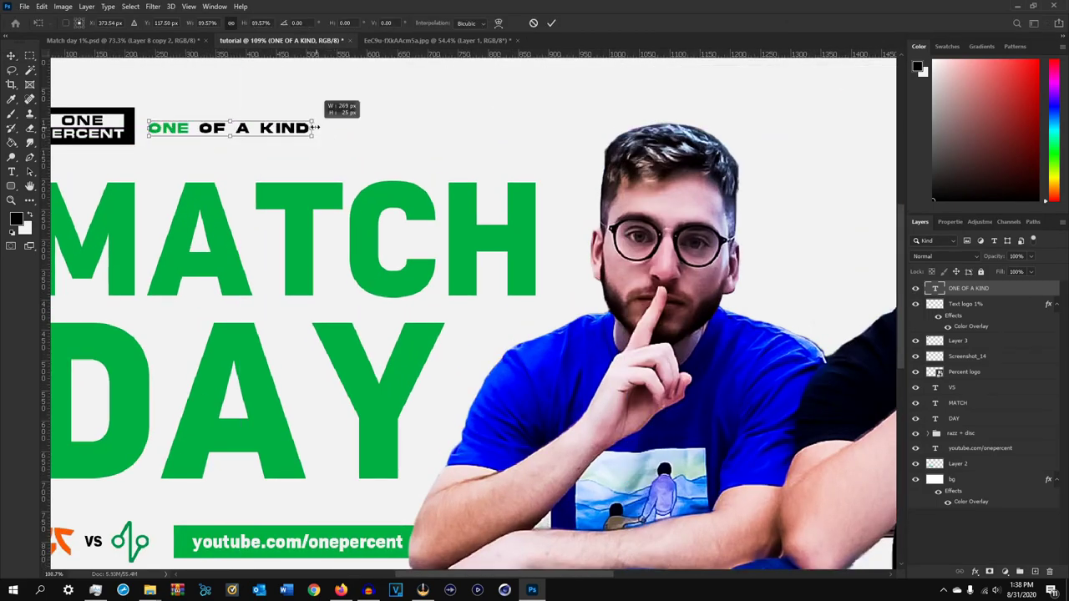
left_click(552, 23)
left_click_drag(223, 134, 222, 130)
key("ctrl+0")
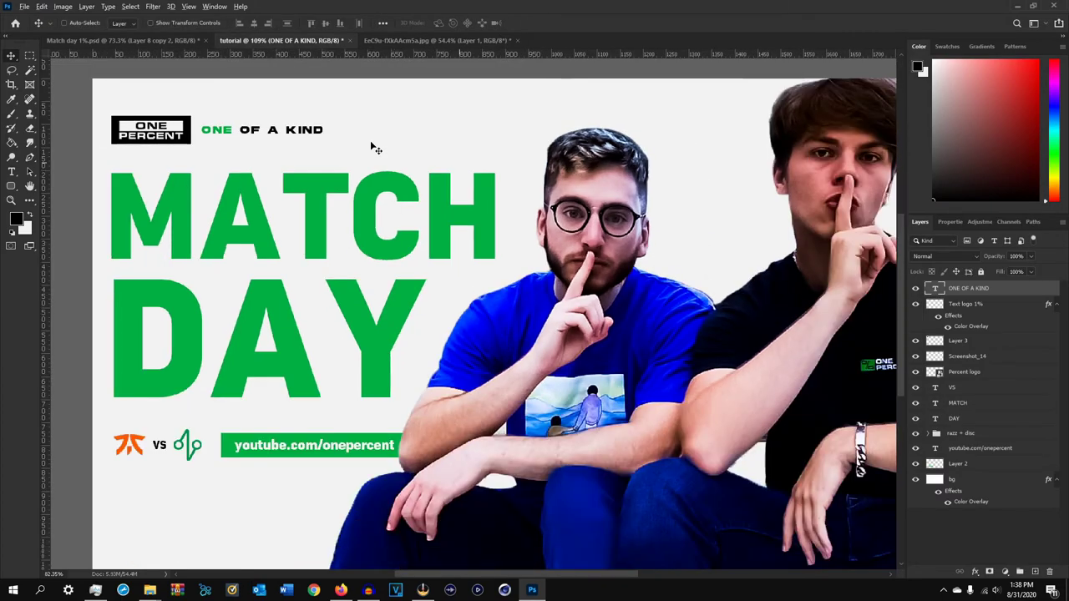
scroll(372, 146, "down", 2)
scroll(445, 212, "up", 1)
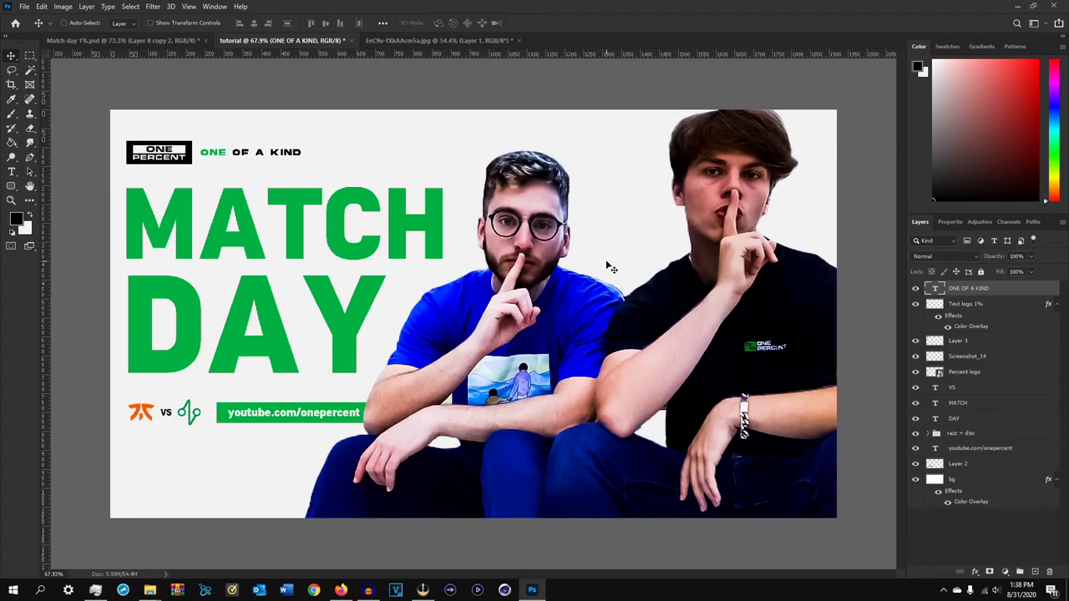
Scale the black logo box, ONE PERCENT logo and ONE OF A KIND tagline down together, keeping their left edge aligned with MATCH
left_click(957, 340)
left_click(972, 291, "shift")
key("ctrl+t")
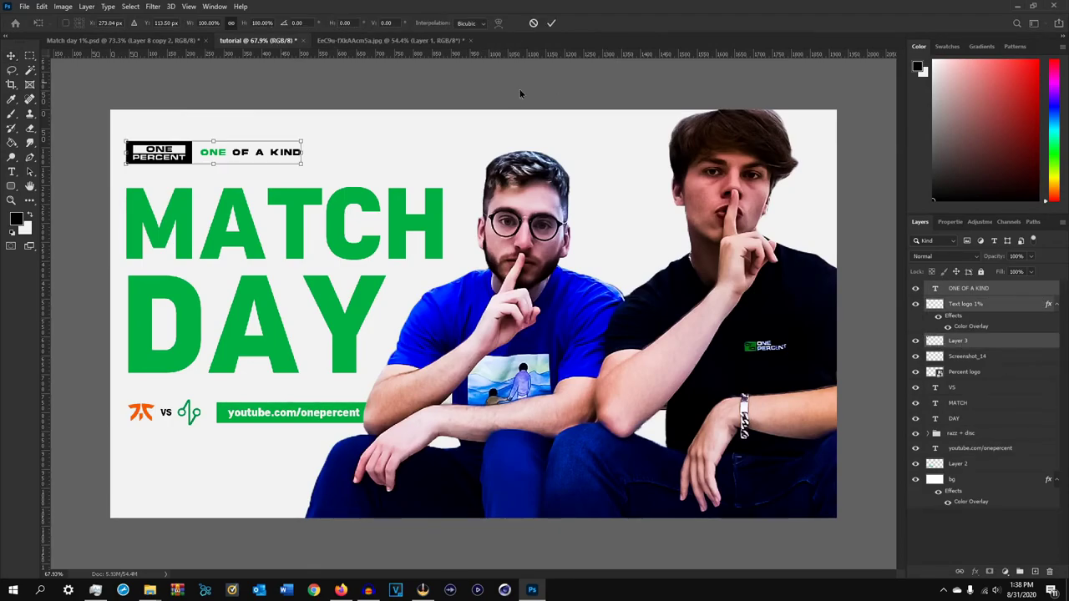
left_click_drag(305, 151, 275, 152)
left_click(552, 23)
scroll(446, 205, "up", 1)
scroll(445, 205, "down", 2)
scroll(446, 204, "up", 1)
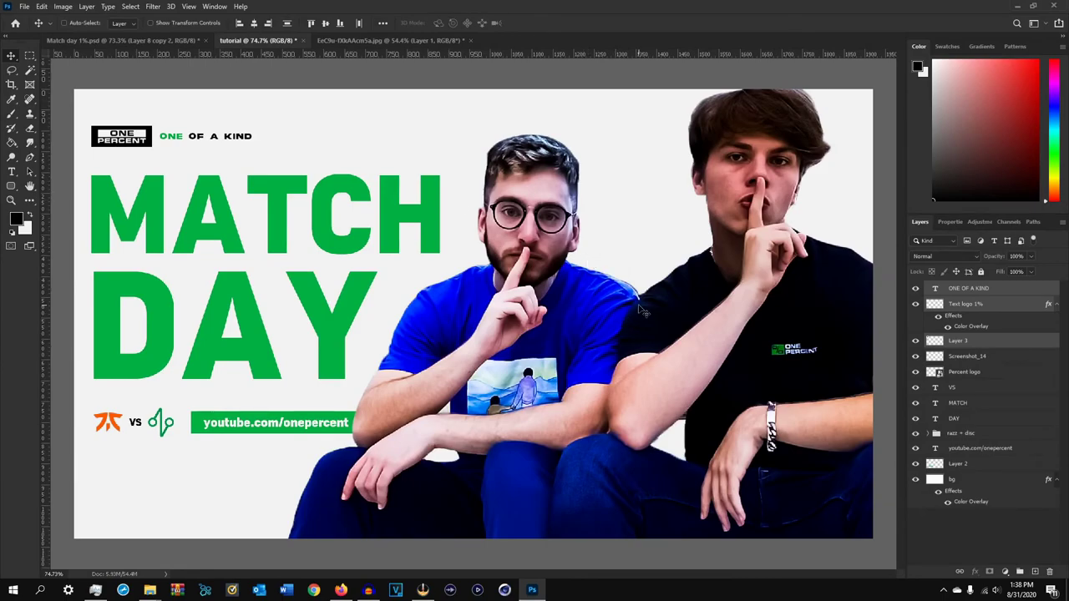
Stamp all visible layers into a new merged layer at the top of the stack and hide every layer beneath it
left_click(999, 288)
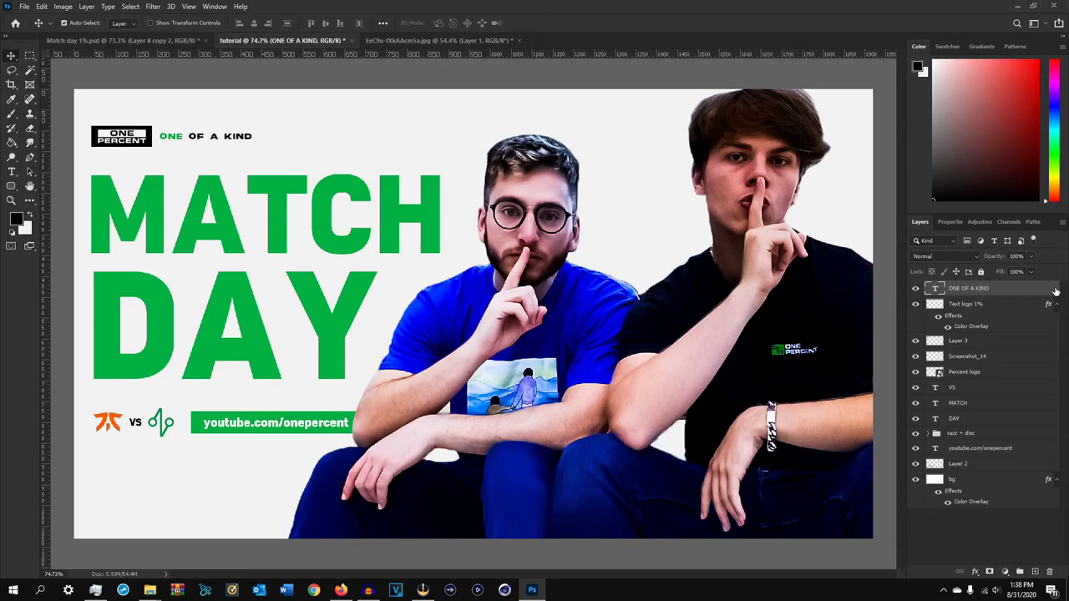
key("ctrl+shift+alt+e")
left_click_drag(916, 305, 918, 496)
left_click(916, 289)
left_click(916, 289)
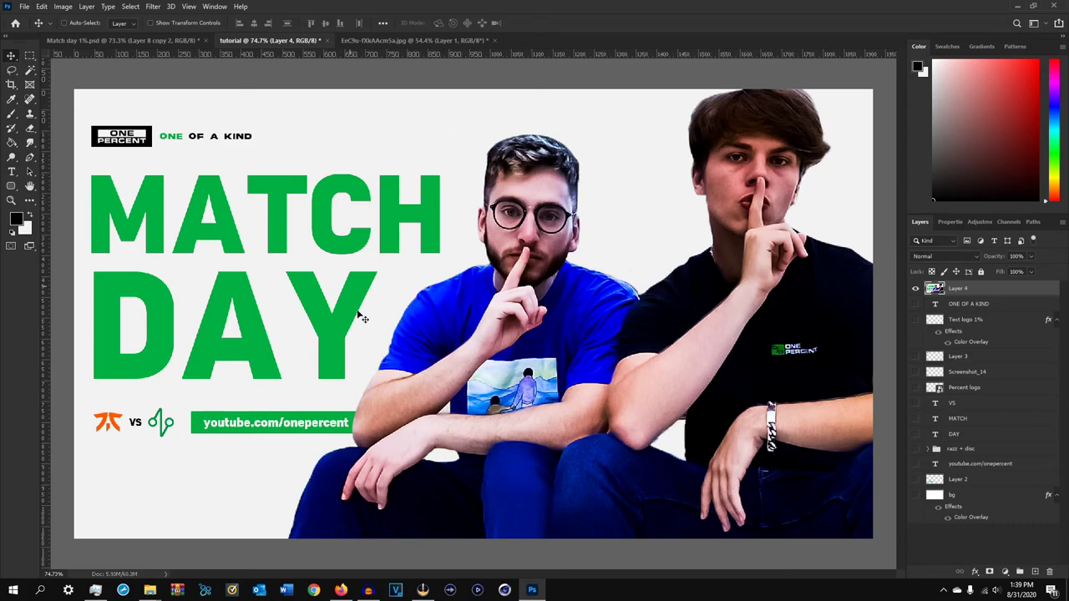
left_click(983, 497)
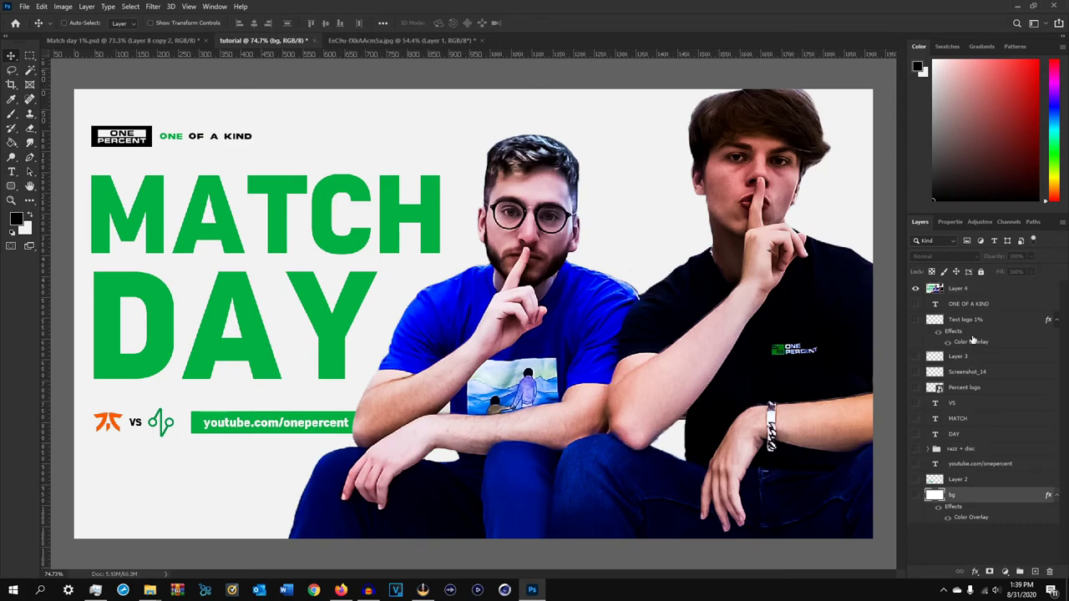
left_click(950, 289)
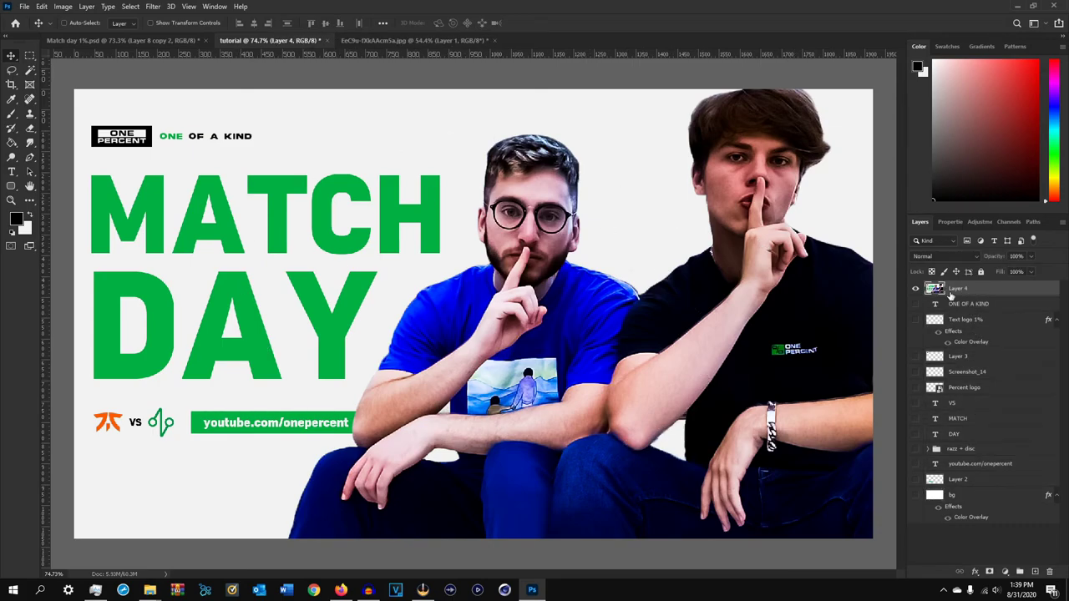
left_click(152, 6)
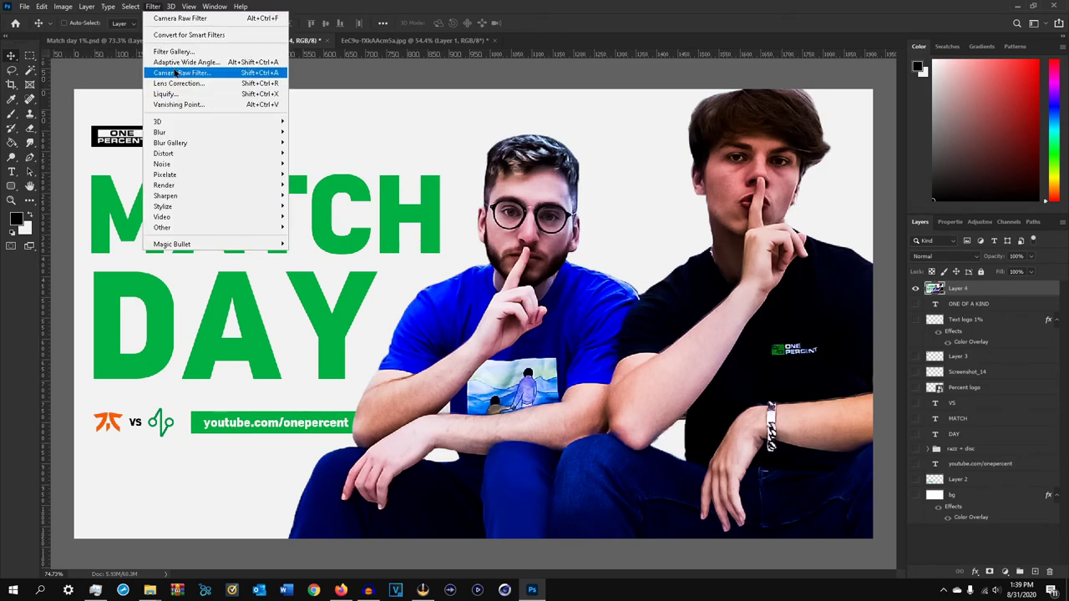
left_click(152, 9)
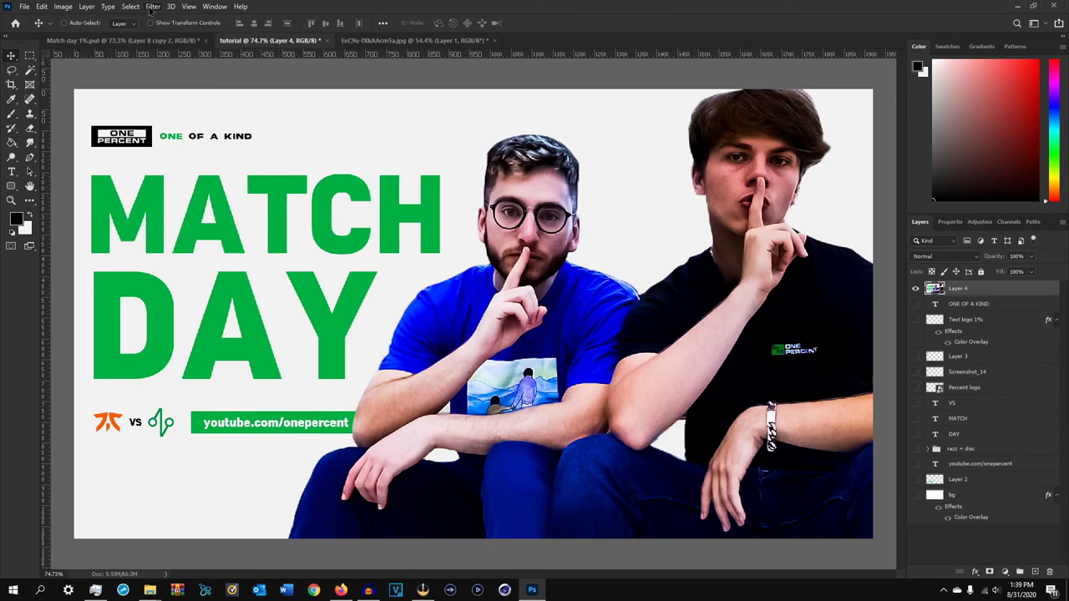
left_click(150, 10)
left_click(159, 7)
left_click(154, 7)
mouse_move(206, 247)
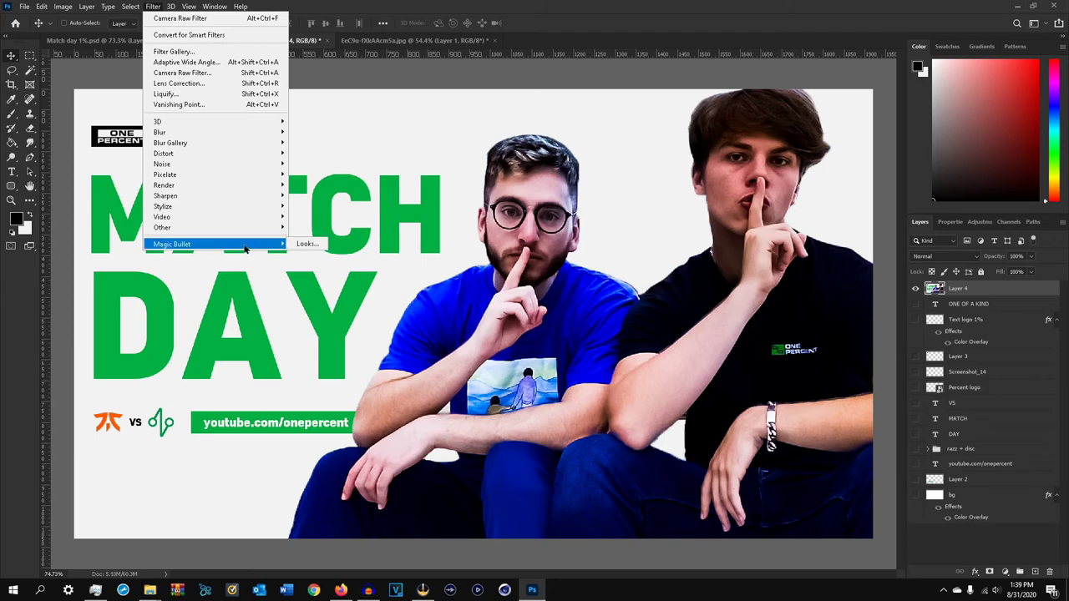
left_click(322, 8)
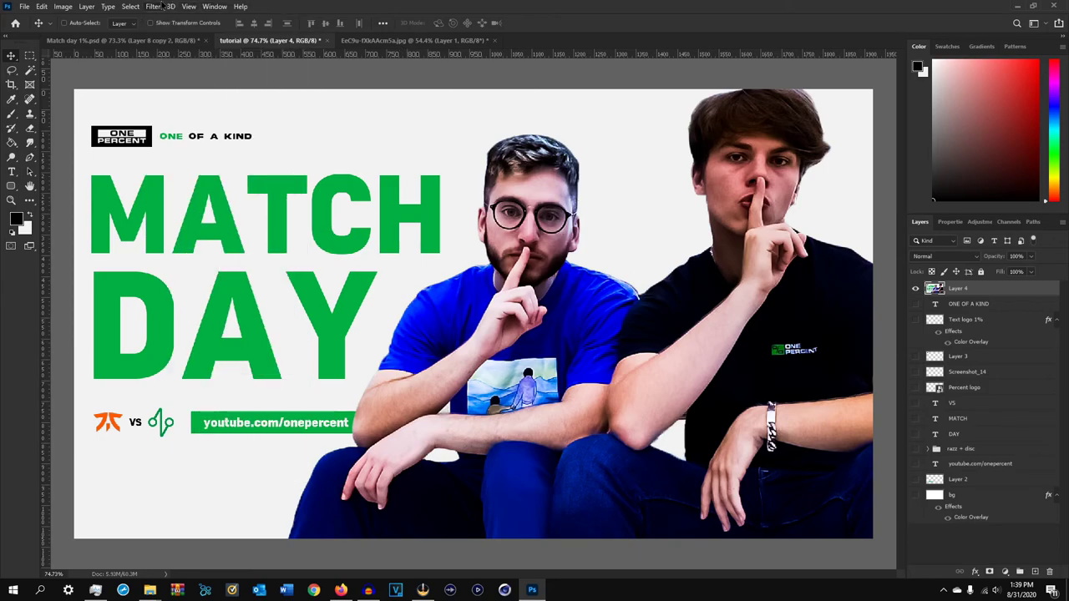
Export the graphic with Save for Web as a JPEG with Bicubic resampling, saved to the Desktop under the file name tutorial
left_click(25, 7)
mouse_move(70, 170)
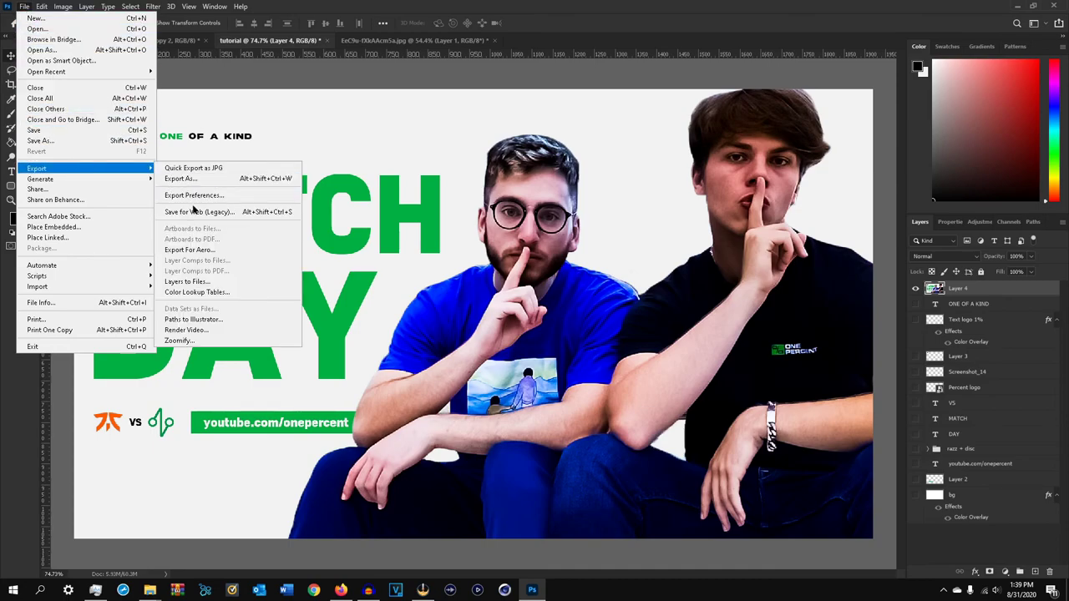
left_click(194, 212)
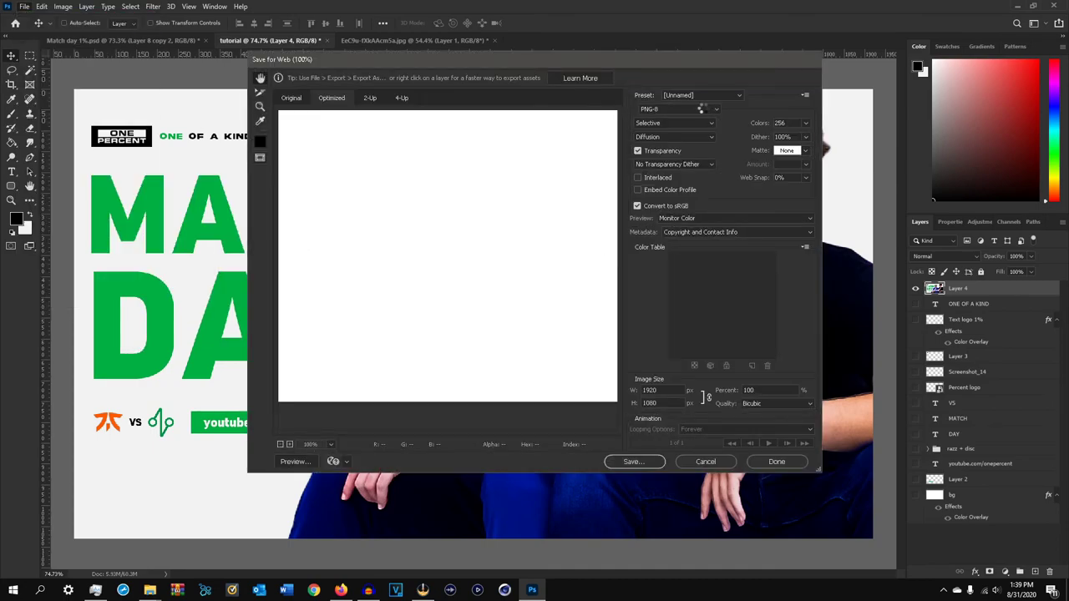
left_click(676, 110)
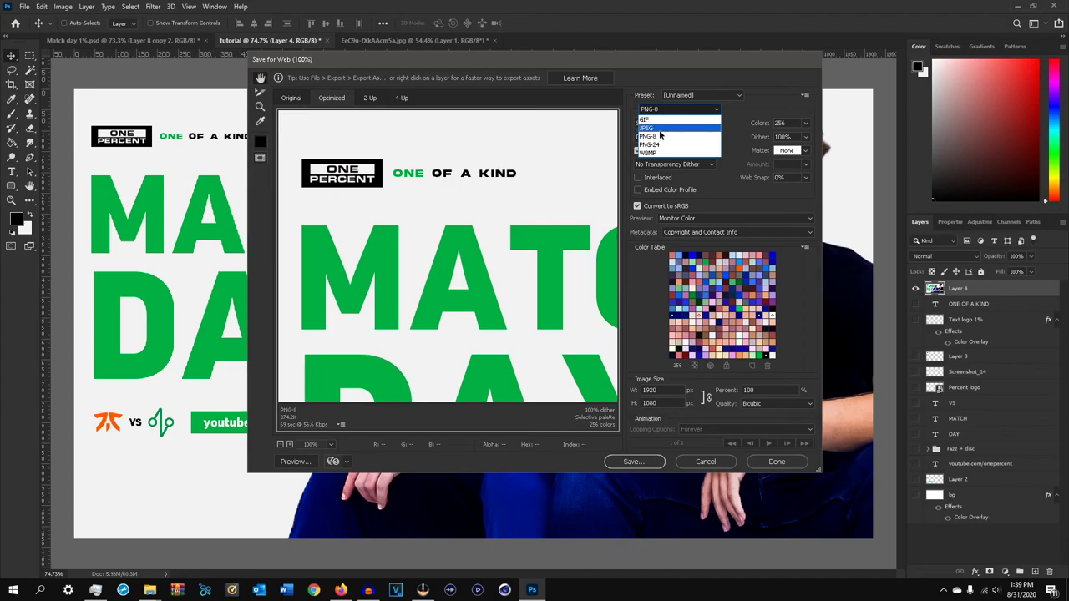
left_click(717, 110)
left_click(668, 111)
left_click(667, 130)
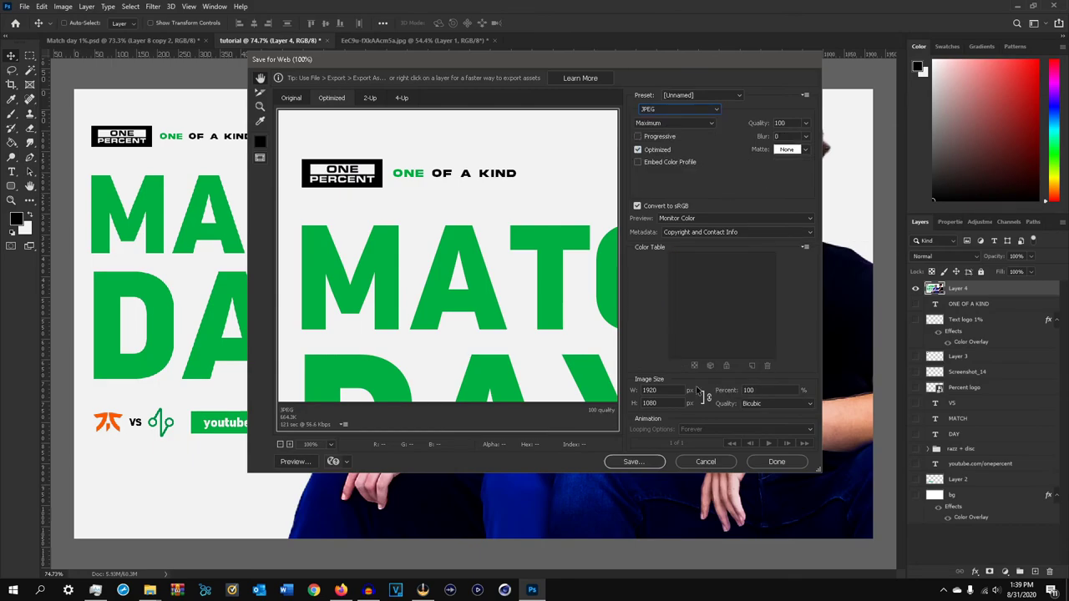
left_click(776, 406)
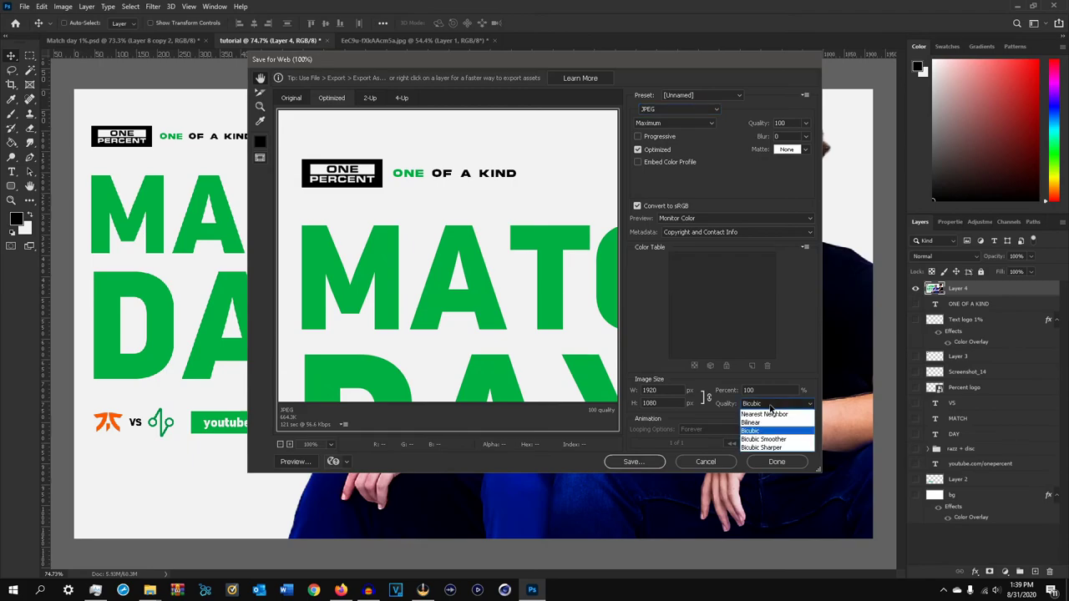
left_click(761, 432)
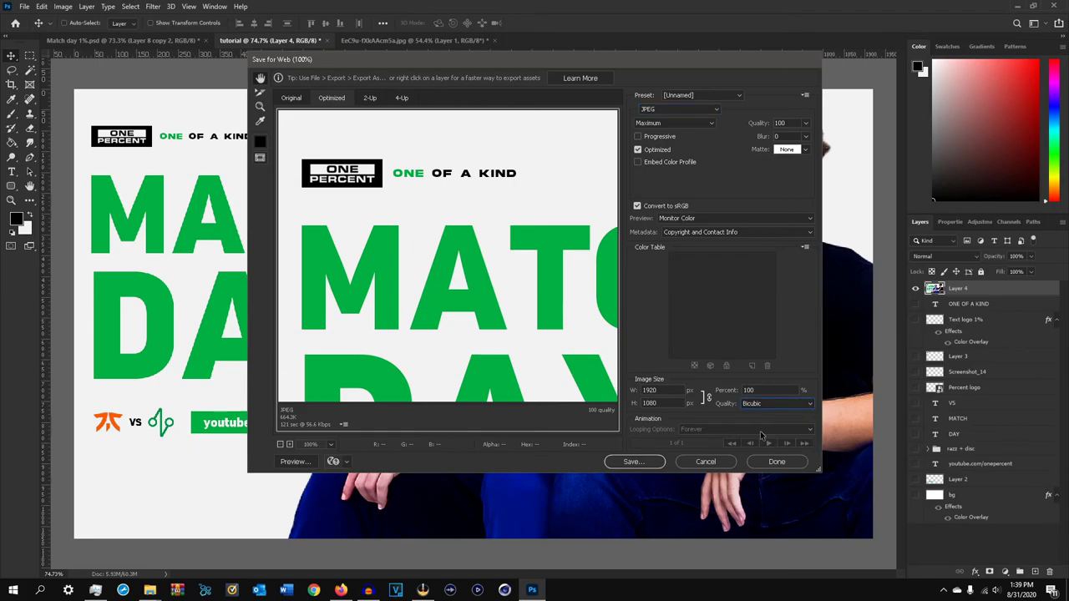
left_click(637, 462)
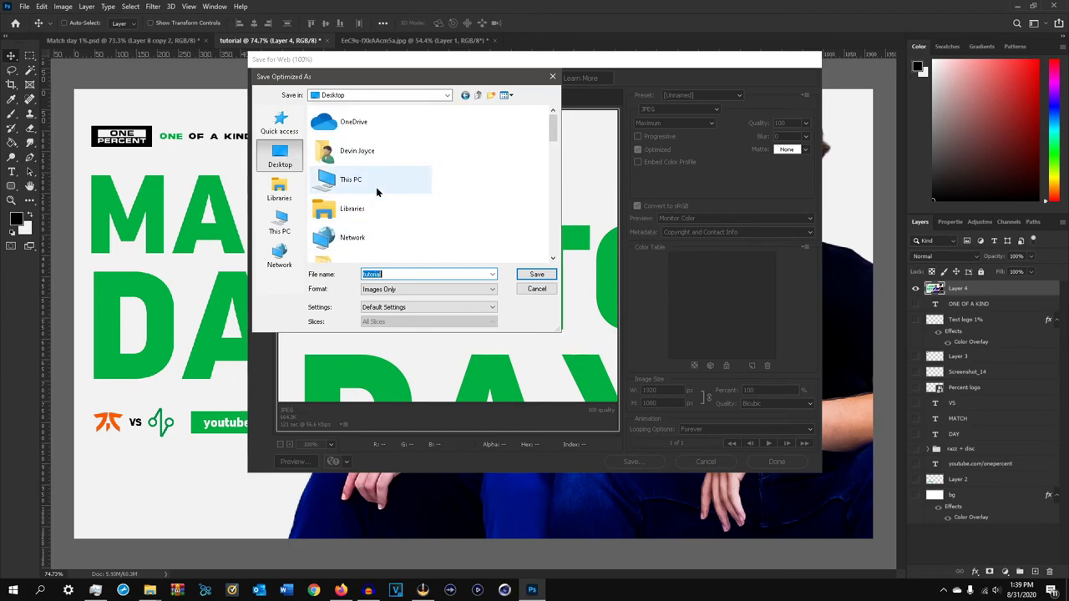
left_click(537, 273)
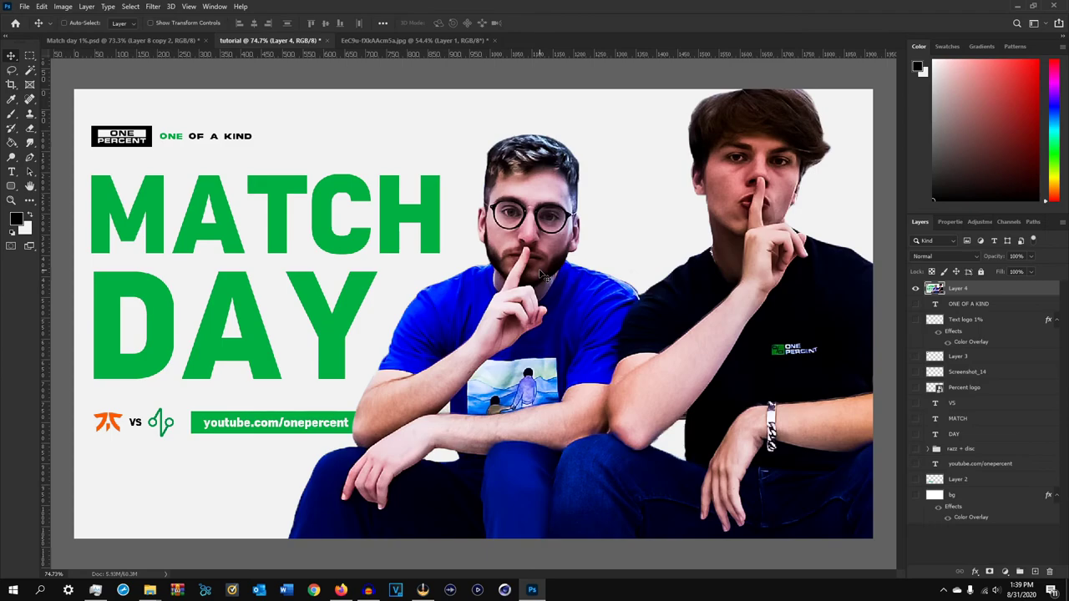
Compare the tutorial graphic with the original Match day 1%.psd design by switching between the two documents
left_click(185, 39)
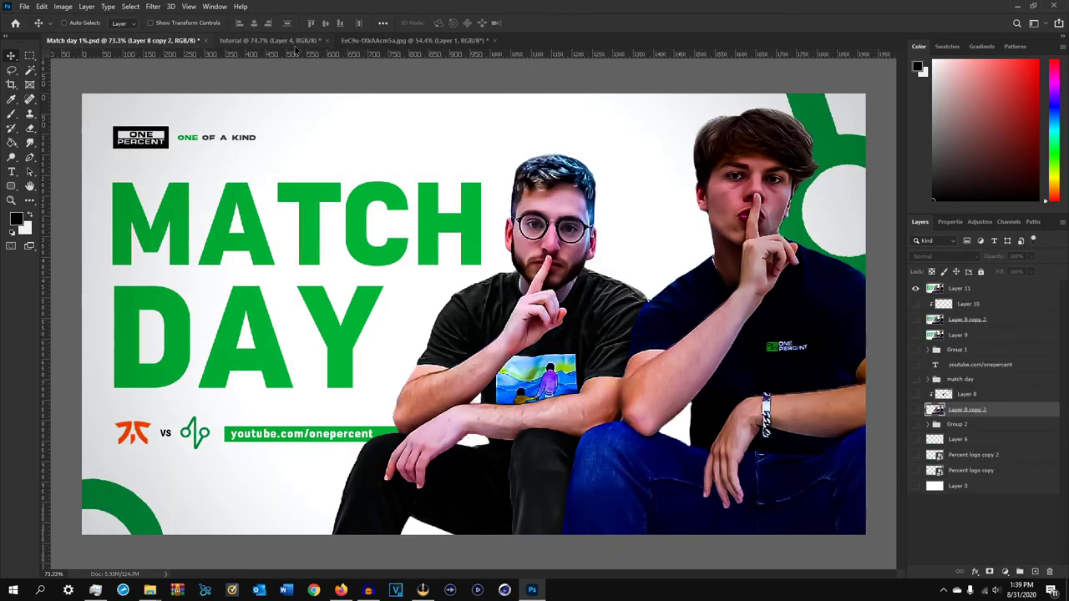
left_click(270, 41)
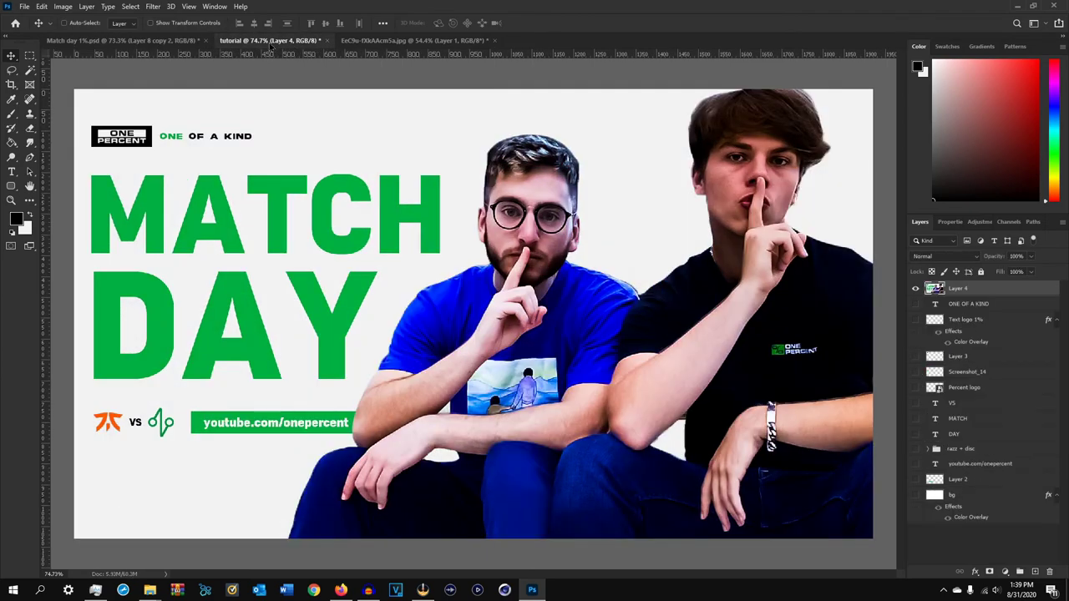
left_click(163, 42)
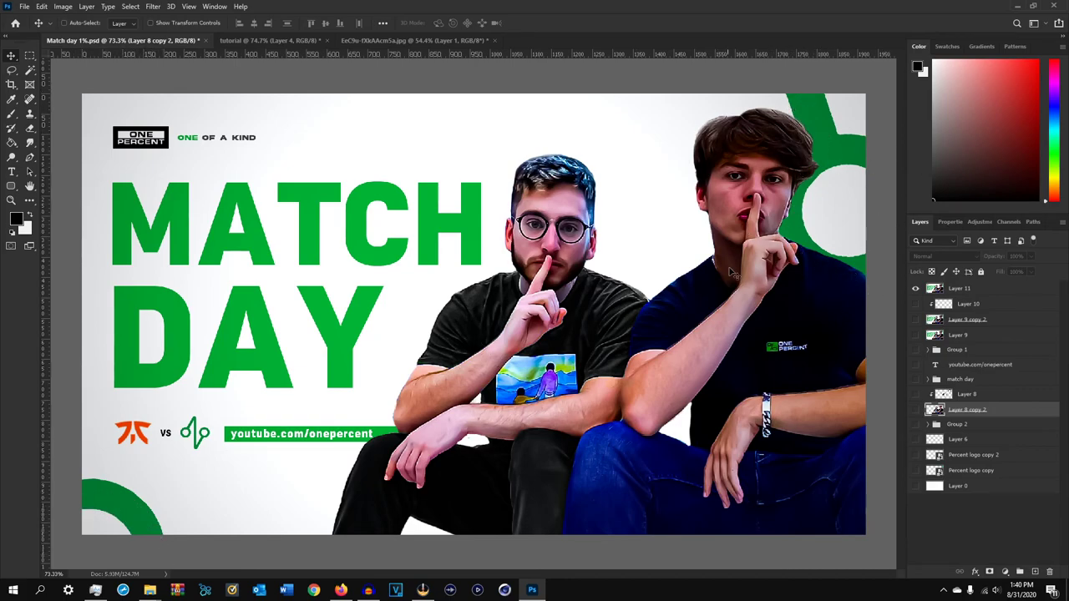
left_click(261, 39)
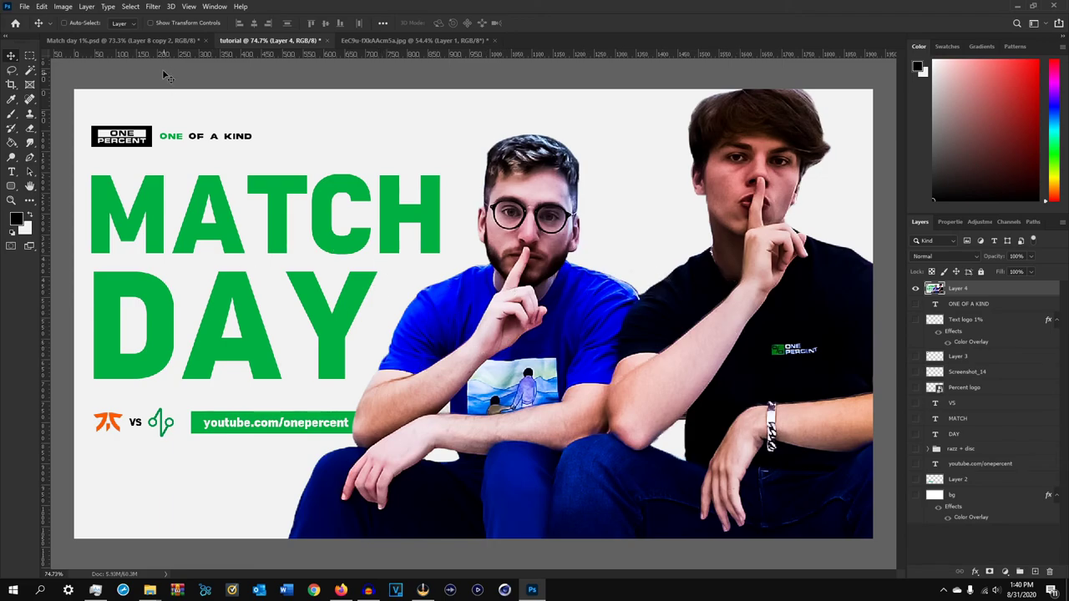
left_click(158, 40)
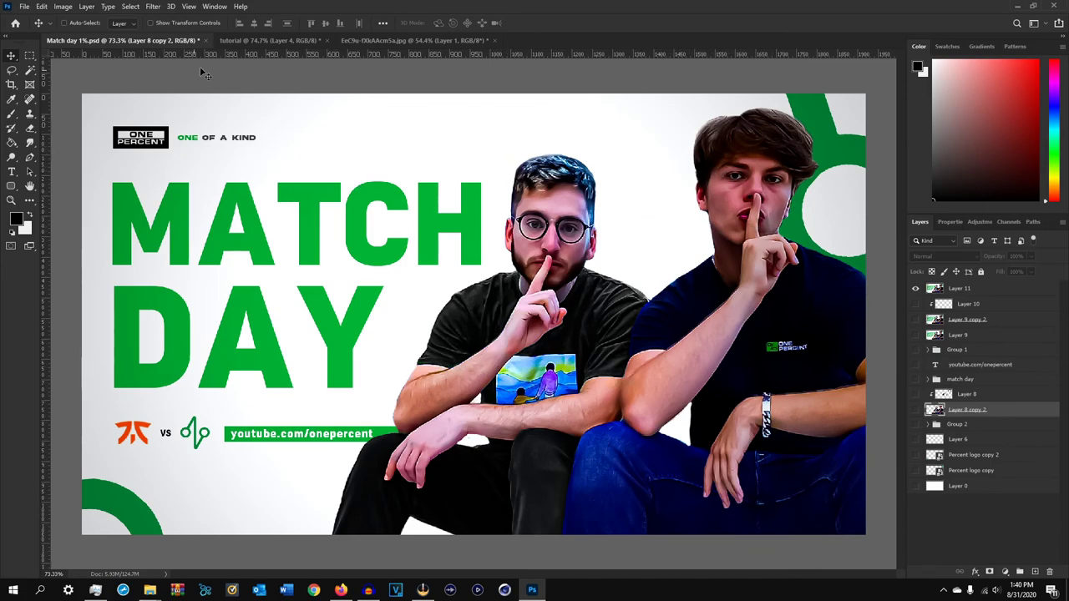
left_click(259, 41)
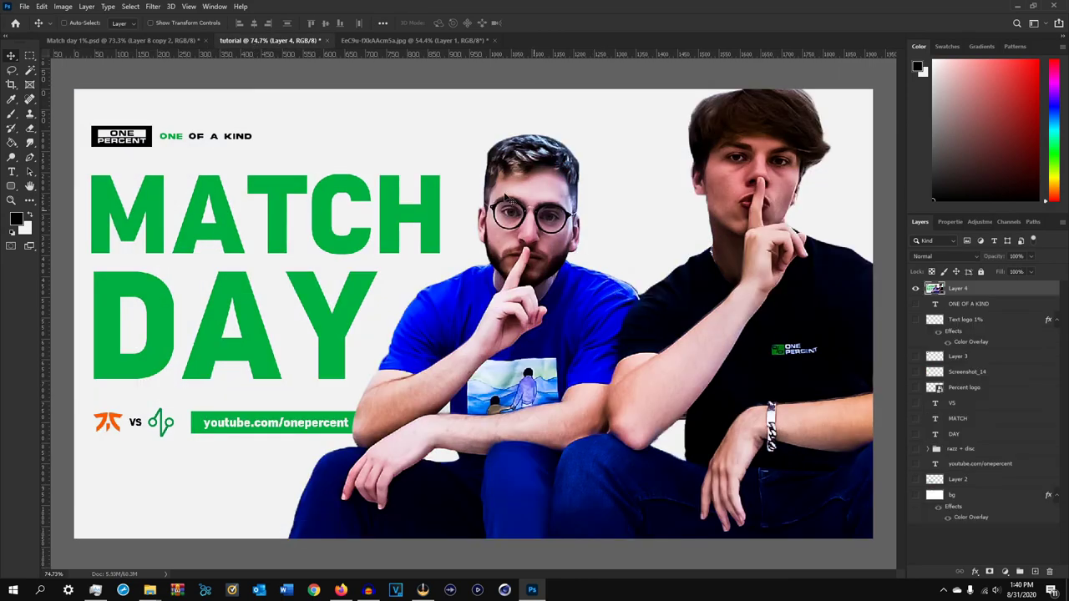
left_click(117, 40)
left_click(242, 40)
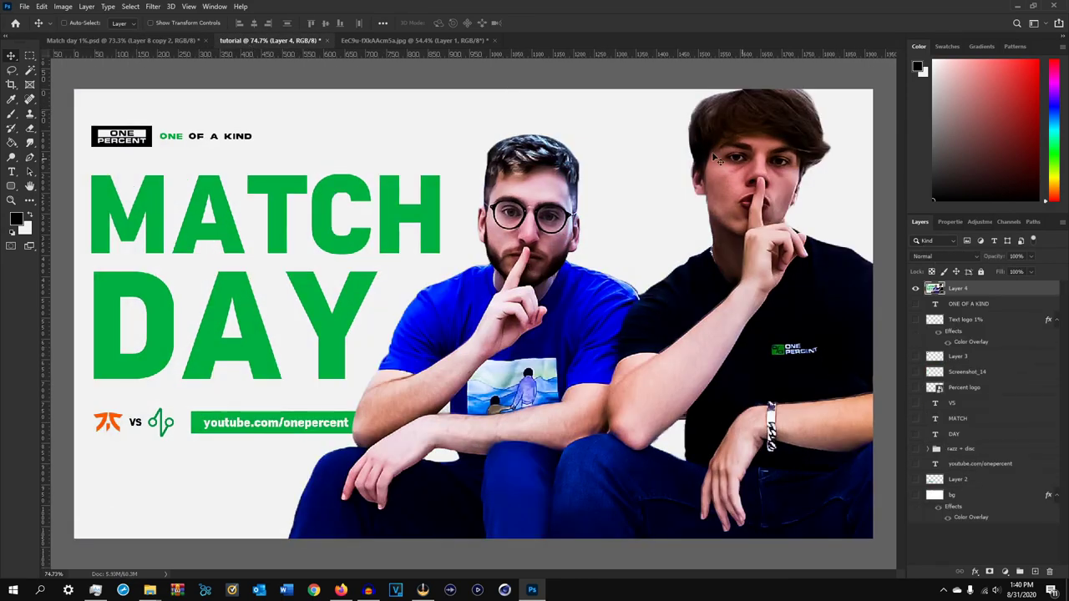